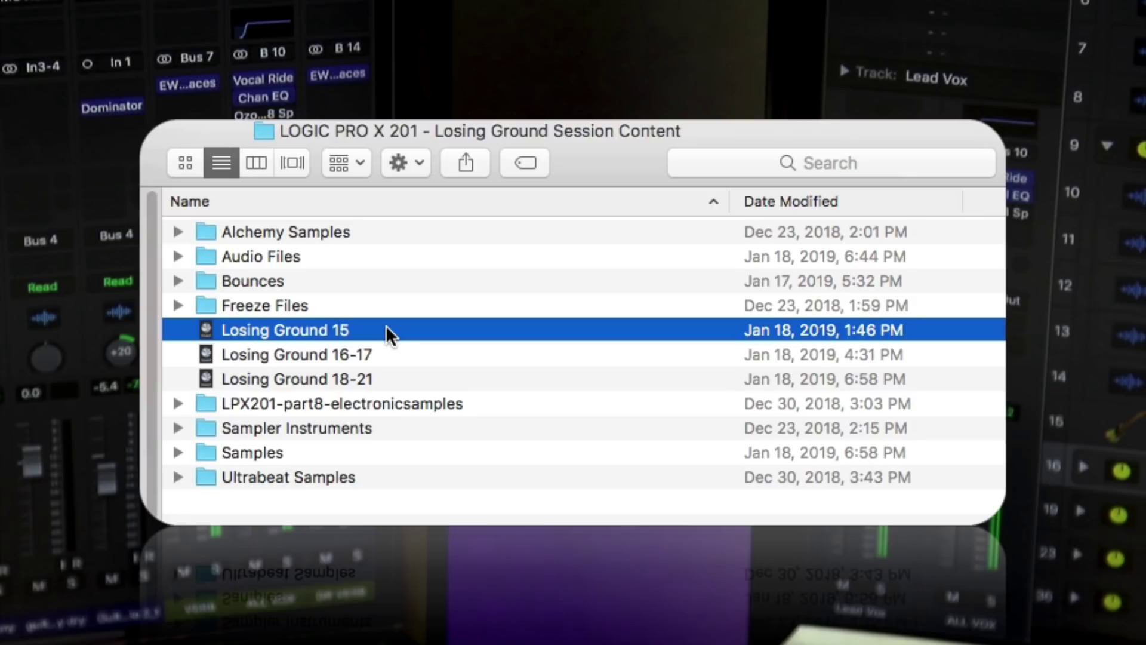
Step: Open the Losing Ground 18-21 session from the session content folder in Logic Pro X
{"action": "left_click", "coordinate": [390, 356]}
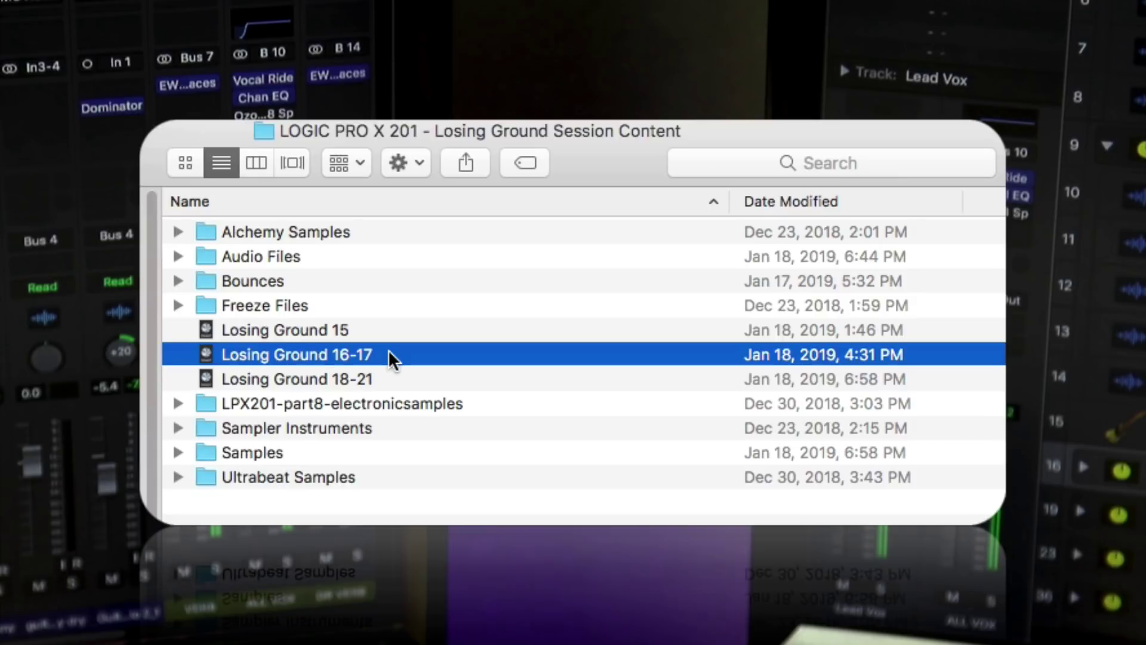
{"action": "left_click", "coordinate": [406, 379]}
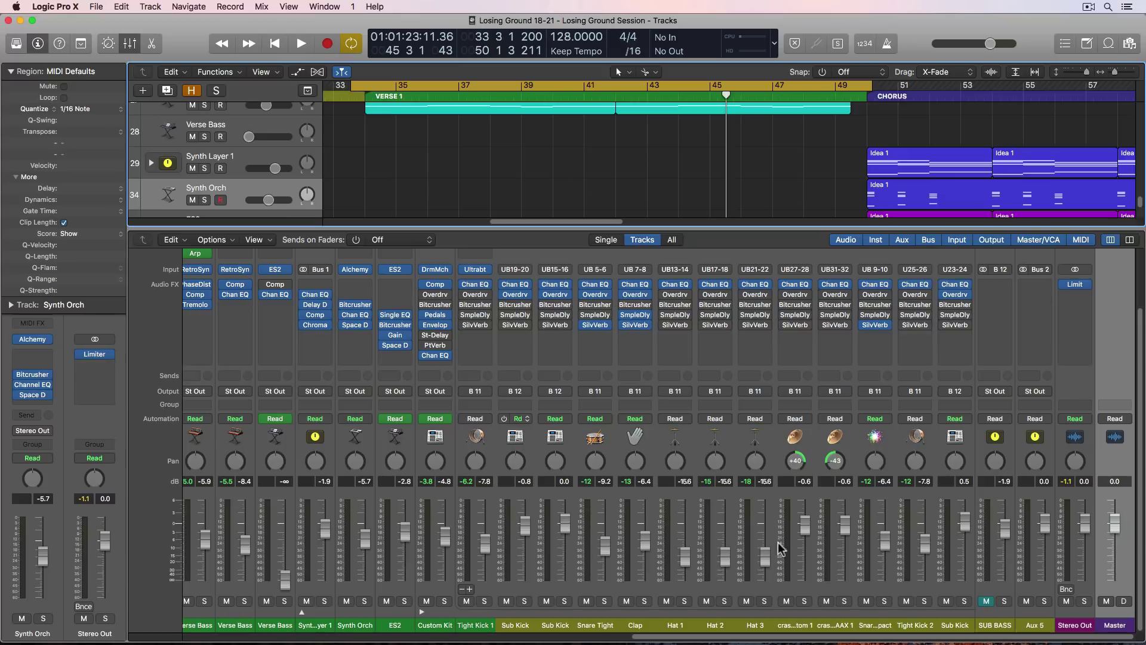
Step: Remove the Limiter plug-in from the Stereo Out channel
{"action": "left_click_drag", "start_coordinate": [836, 636], "coordinate": [366, 642]}
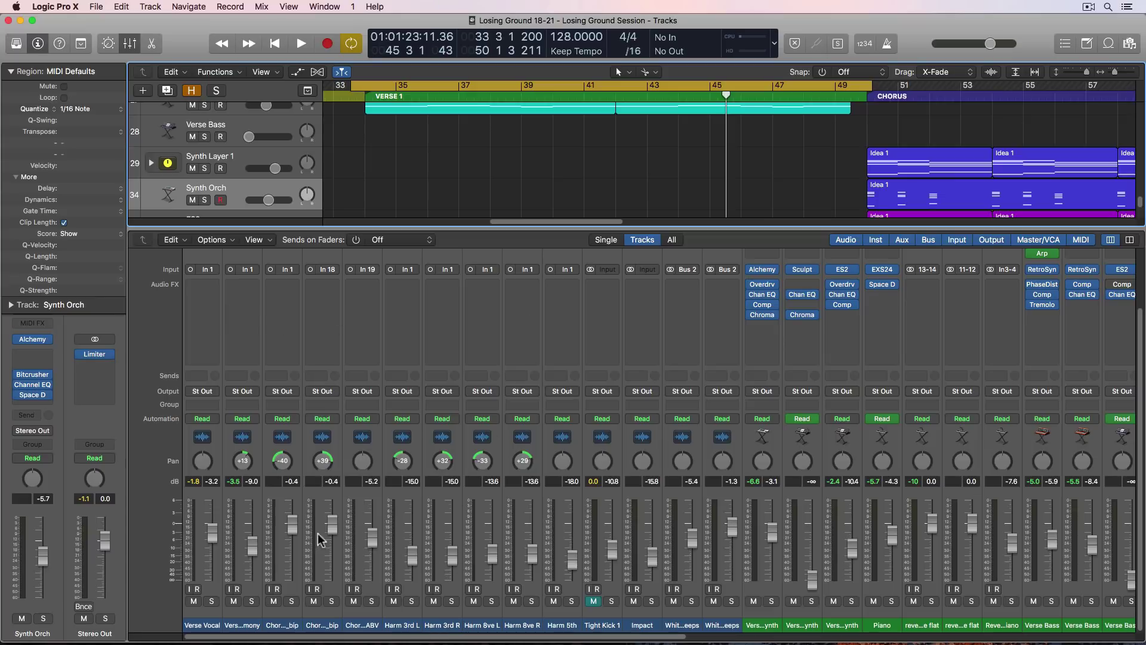
{"action": "left_click_drag", "start_coordinate": [558, 636], "coordinate": [1078, 639]}
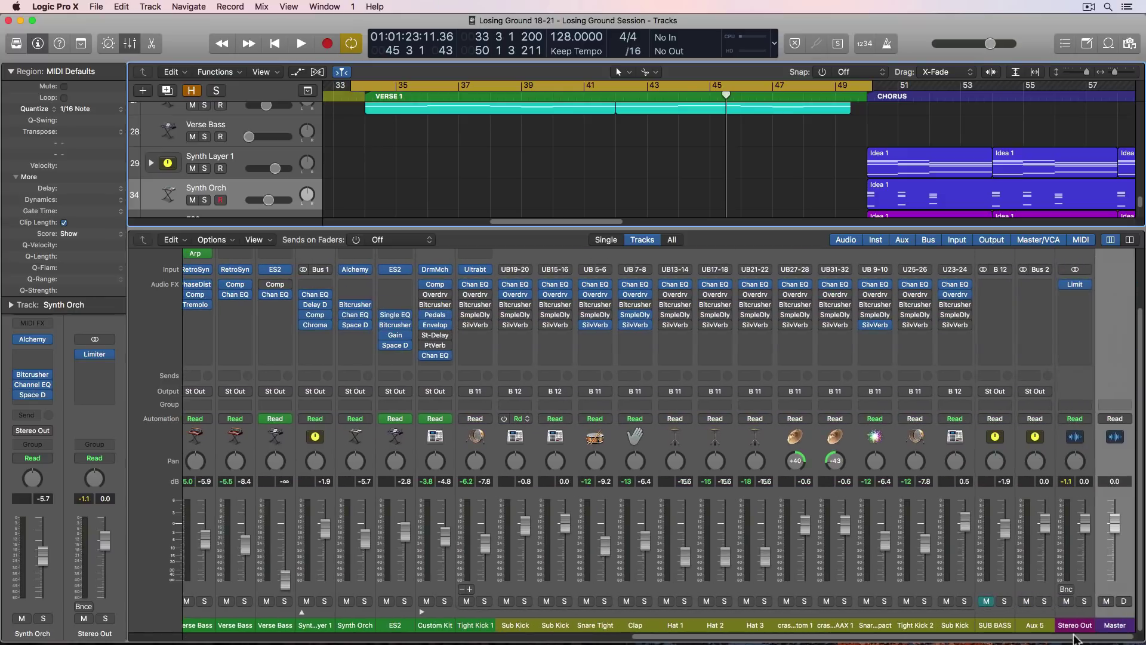
{"action": "left_click", "coordinate": [1077, 285]}
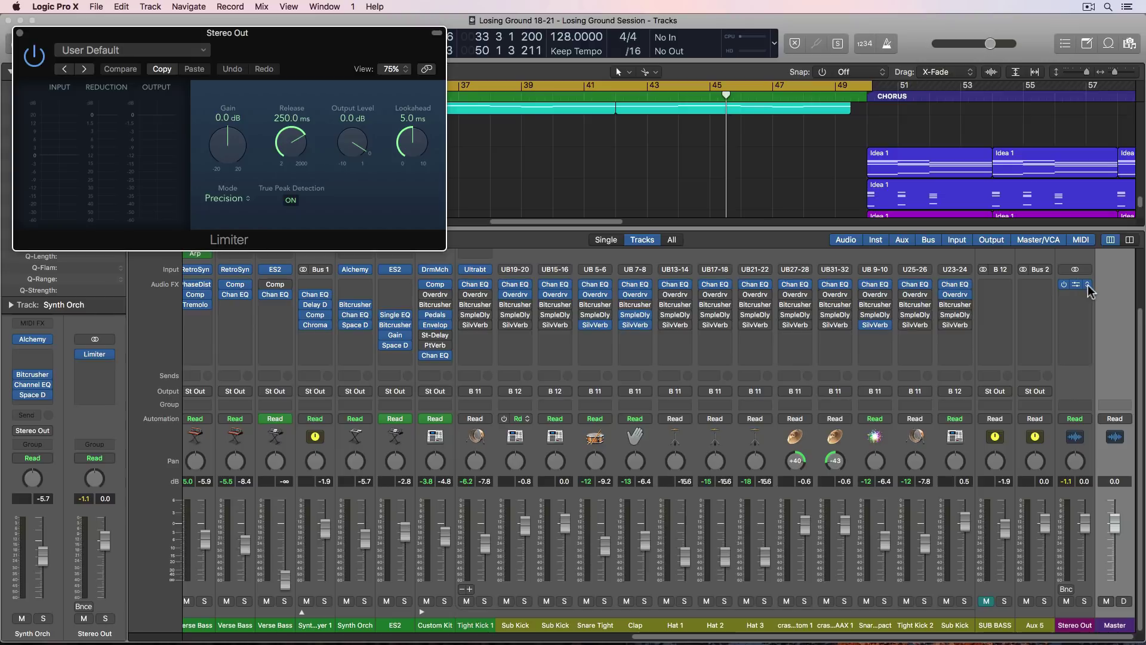
{"action": "left_click", "coordinate": [1088, 284]}
{"action": "left_click", "coordinate": [1015, 302]}
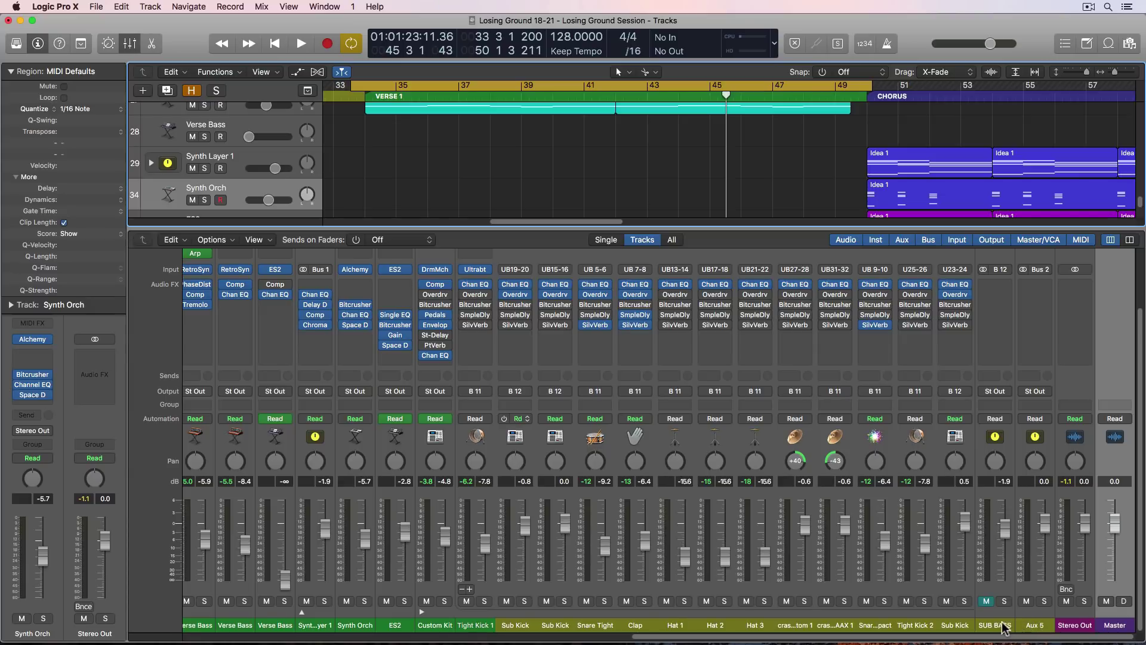
Step: Select all channels from Aux 5 back to Verse Vocal and lower their faders together by about 3.5 dB
{"action": "left_click", "coordinate": [1028, 627]}
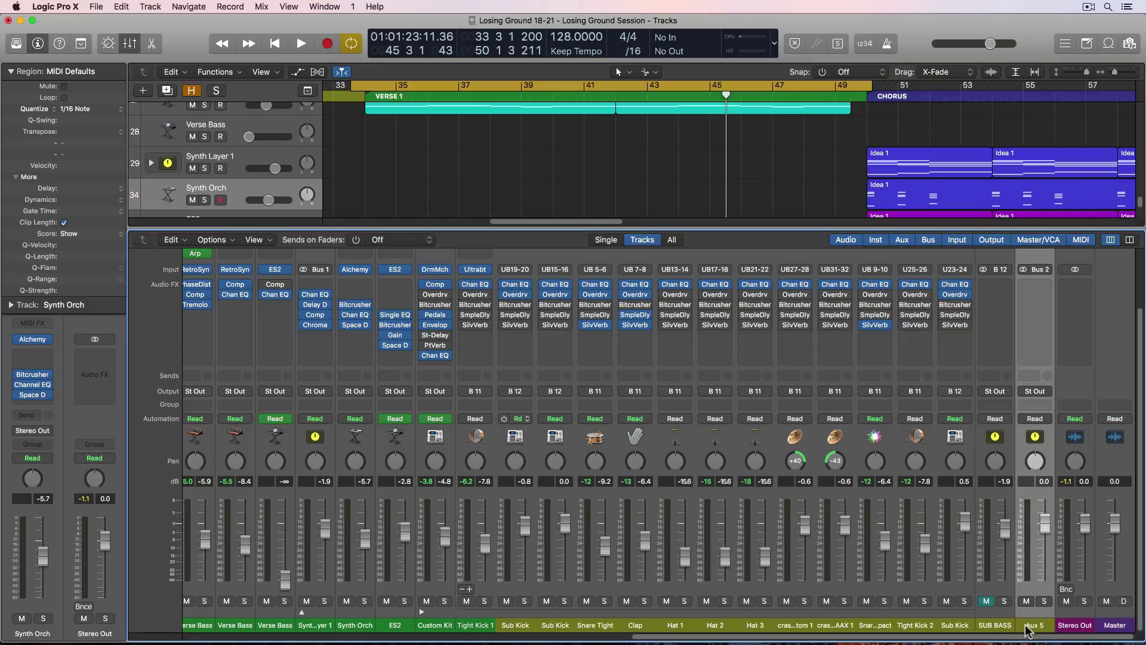
{"action": "left_click_drag", "start_coordinate": [662, 637], "coordinate": [197, 635]}
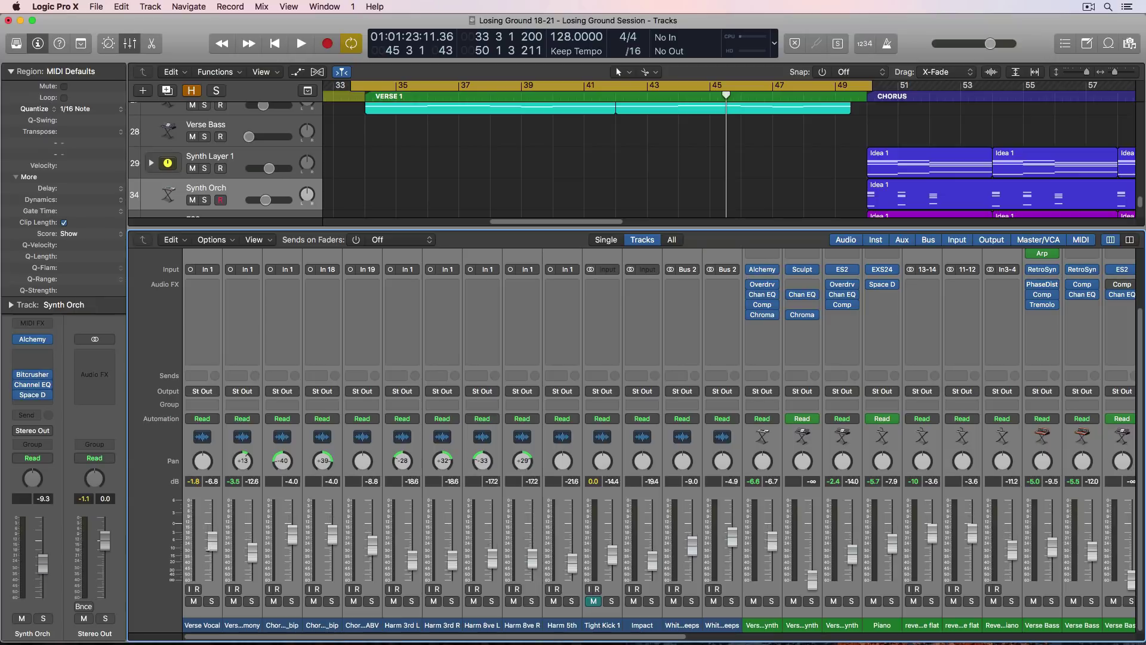
{"action": "left_click", "coordinate": [296, 625]}
{"action": "left_click_drag", "start_coordinate": [311, 636], "coordinate": [806, 637]}
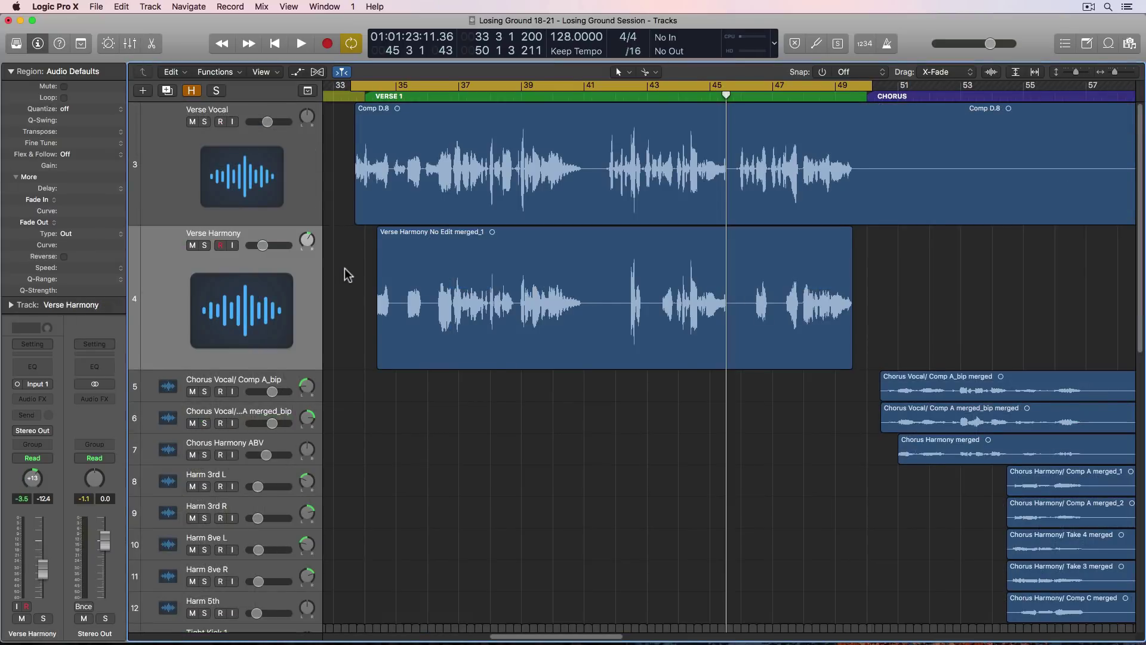
Step: Play Verse 1 while raising the Verse Harmony volume to -7.8 dB and the Verse Vocal volume slightly
{"action": "scroll", "coordinate": [346, 274], "scroll_direction": "left", "scroll_amount": 1}
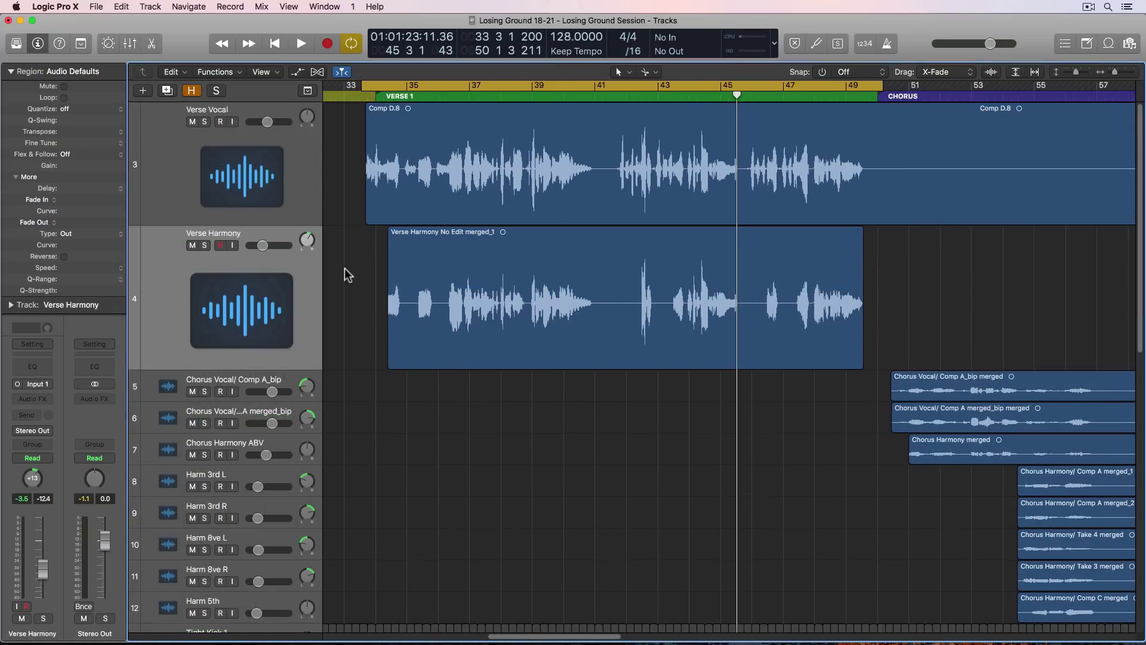
{"action": "key", "text": "space"}
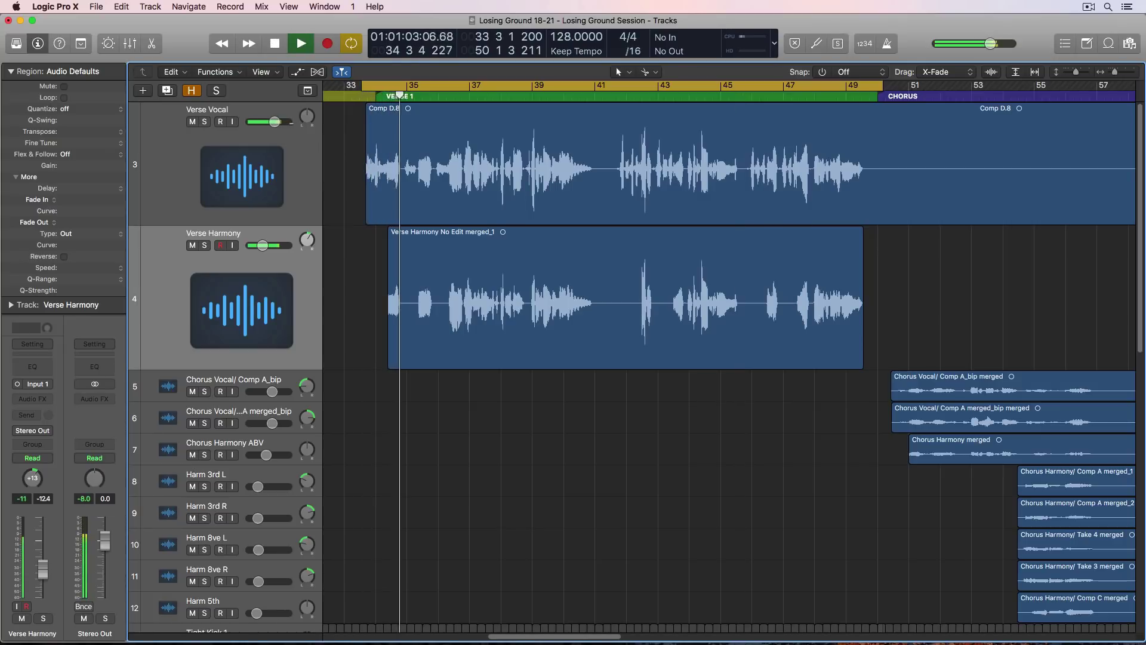
{"action": "left_click_drag", "start_coordinate": [263, 245], "coordinate": [267, 245]}
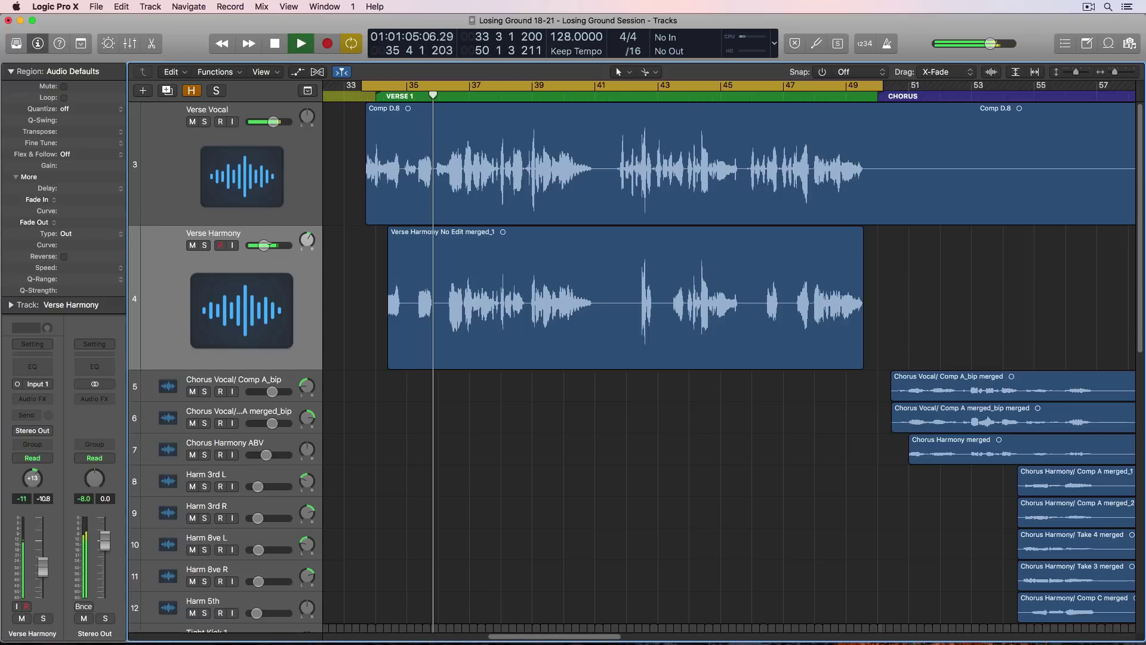
{"action": "left_click_drag", "start_coordinate": [277, 127], "coordinate": [279, 126]}
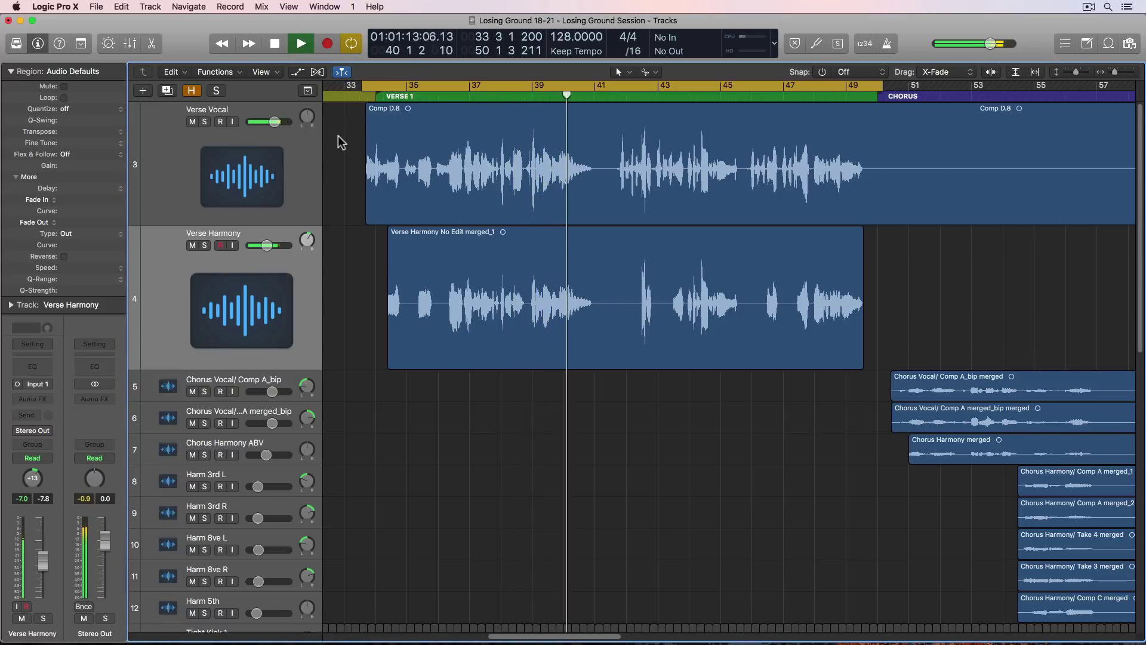
{"action": "key", "text": "space"}
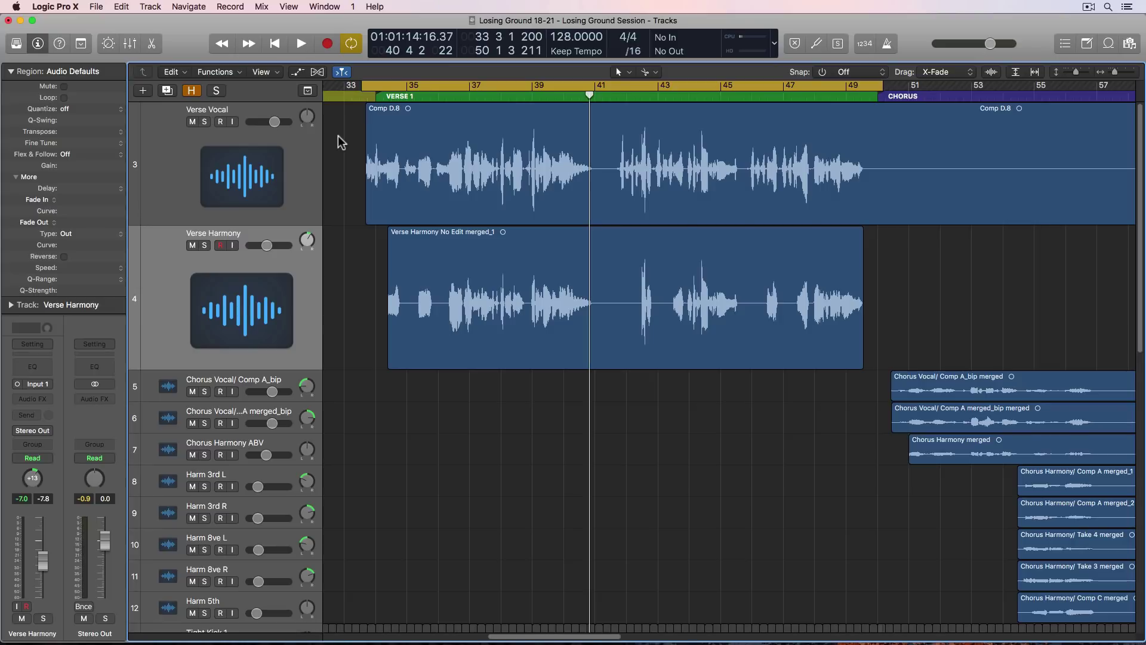
Step: Solo the Verse Vocal track, then split its region around the silent gap between bars 41 and 42 and delete that section
{"action": "key", "text": "s"}
{"action": "key", "text": "z"}
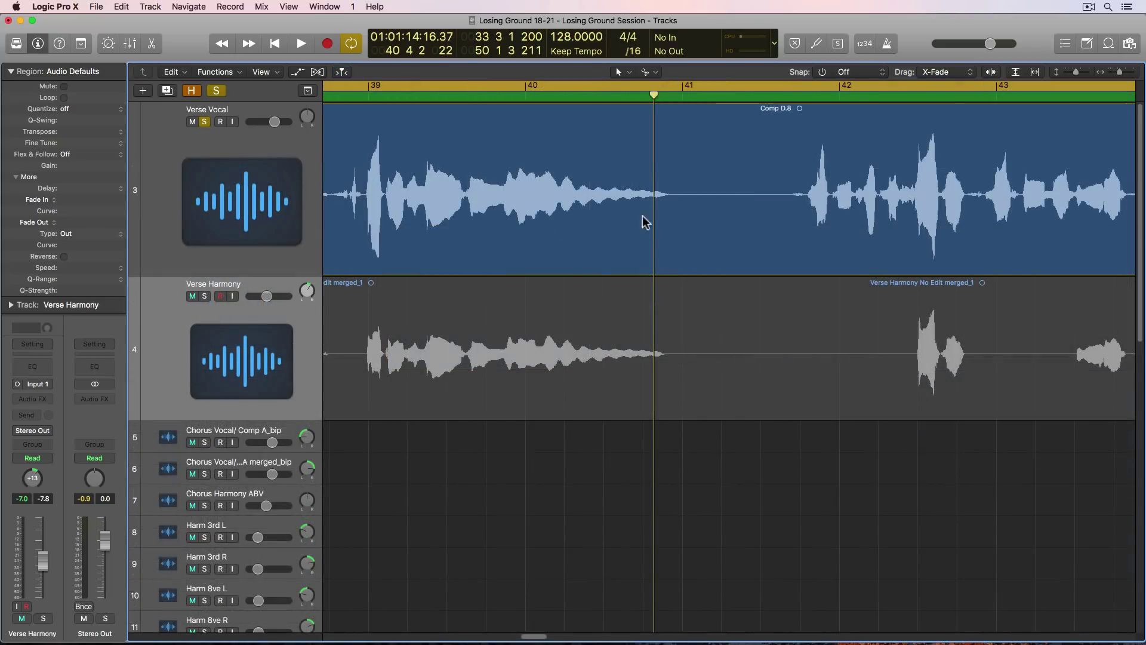
{"action": "left_click", "coordinate": [677, 204]}
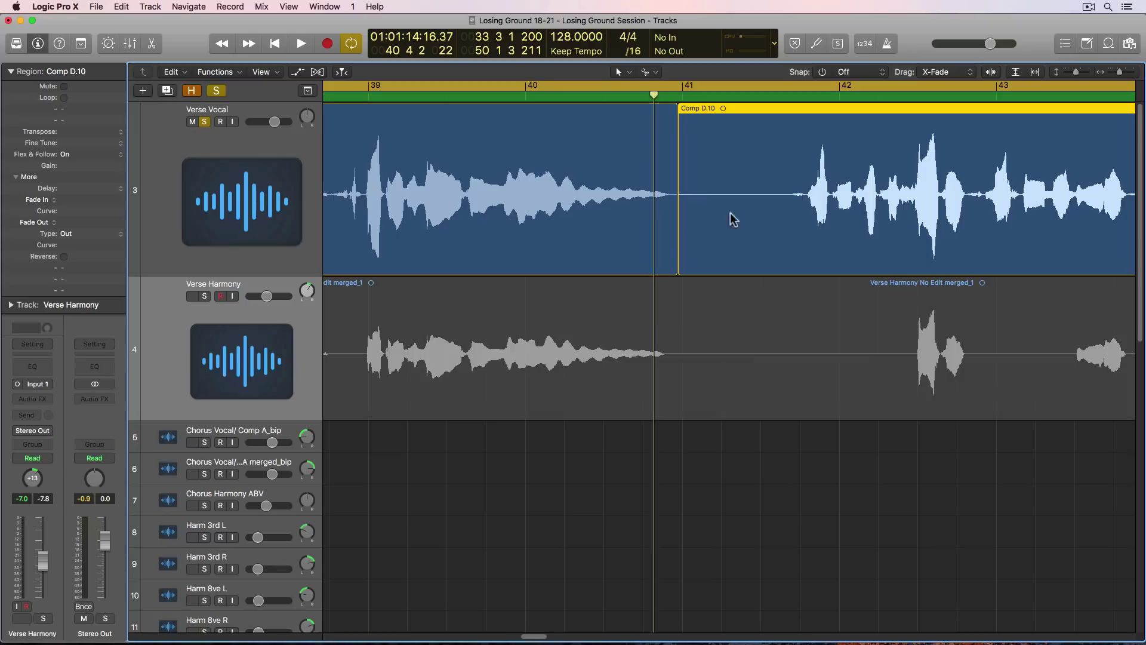
{"action": "left_click", "coordinate": [806, 196]}
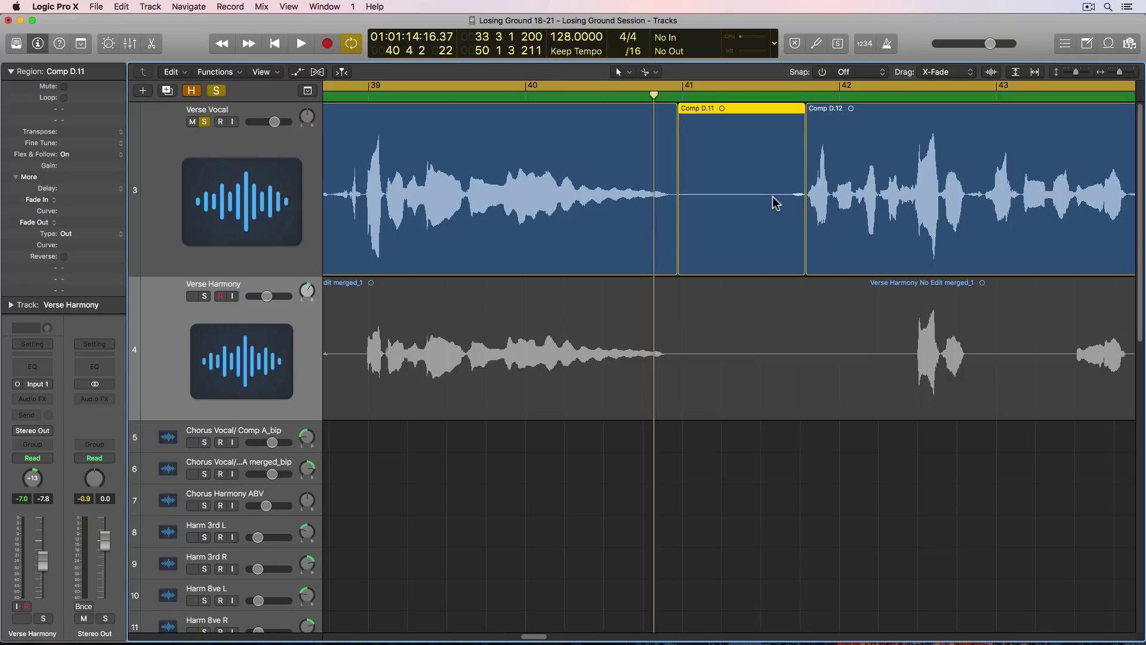
{"action": "key", "text": "Delete"}
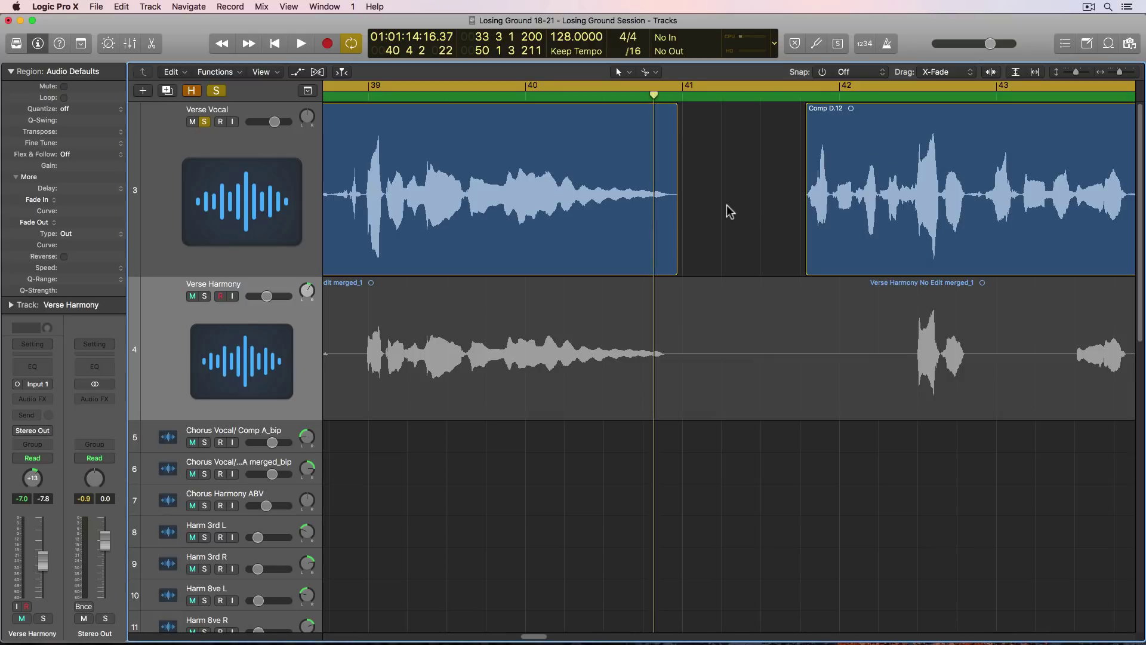
Step: Listen to the soloed Verse Vocal from the start of Verse 1 and examine the short gaps between its phrases
{"action": "scroll", "coordinate": [729, 210], "scroll_direction": "left", "scroll_amount": 15}
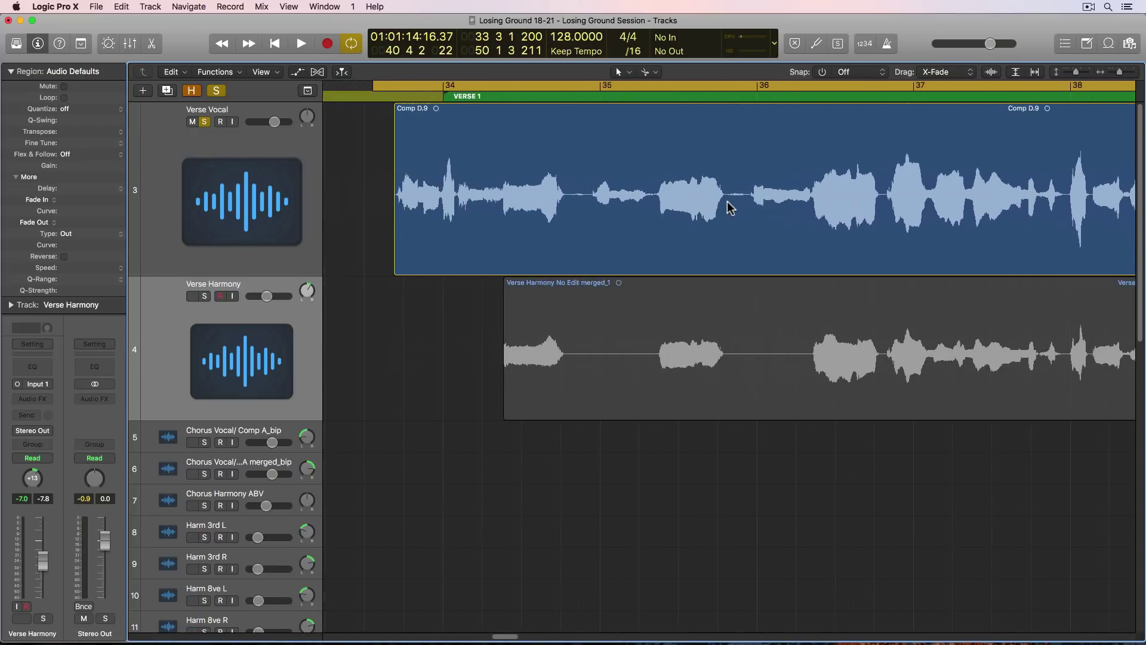
{"action": "scroll", "coordinate": [729, 209], "scroll_direction": "left", "scroll_amount": 8}
{"action": "scroll", "coordinate": [567, 251], "scroll_direction": "right", "scroll_amount": 7}
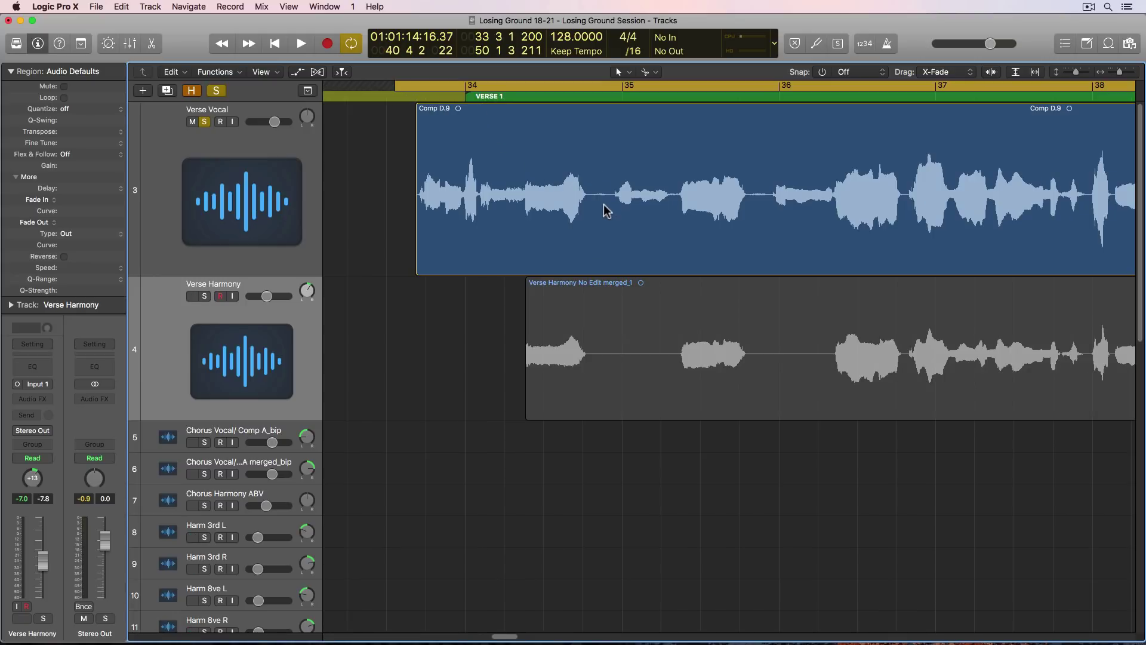
{"action": "key", "text": "space"}
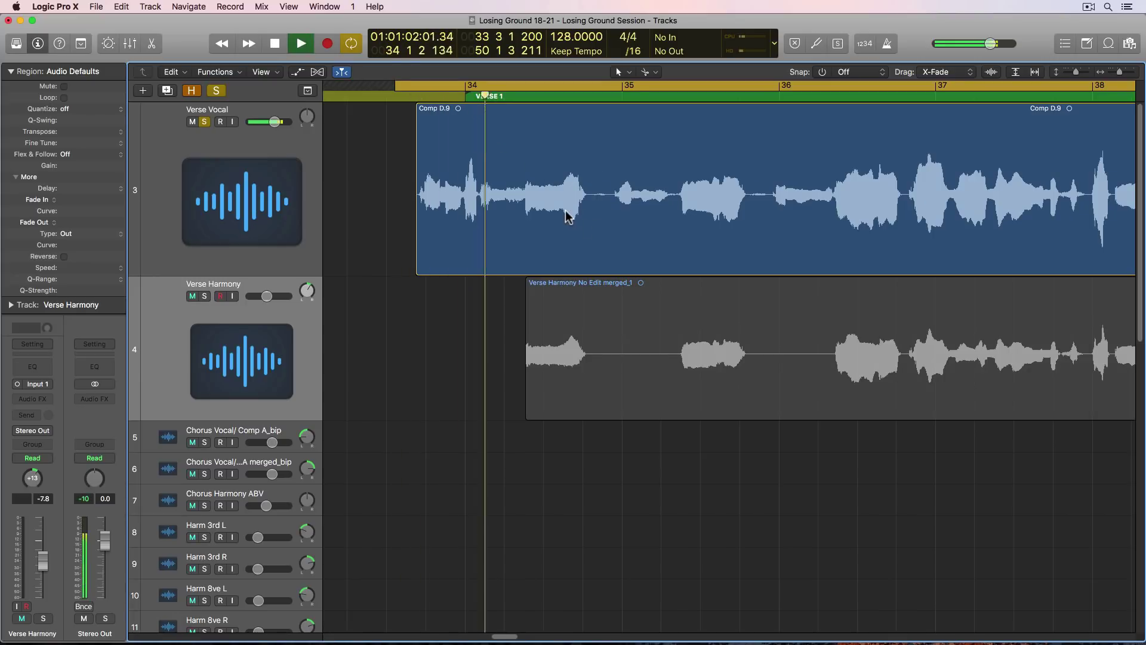
{"action": "scroll", "coordinate": [564, 218], "scroll_direction": "right", "scroll_amount": 5}
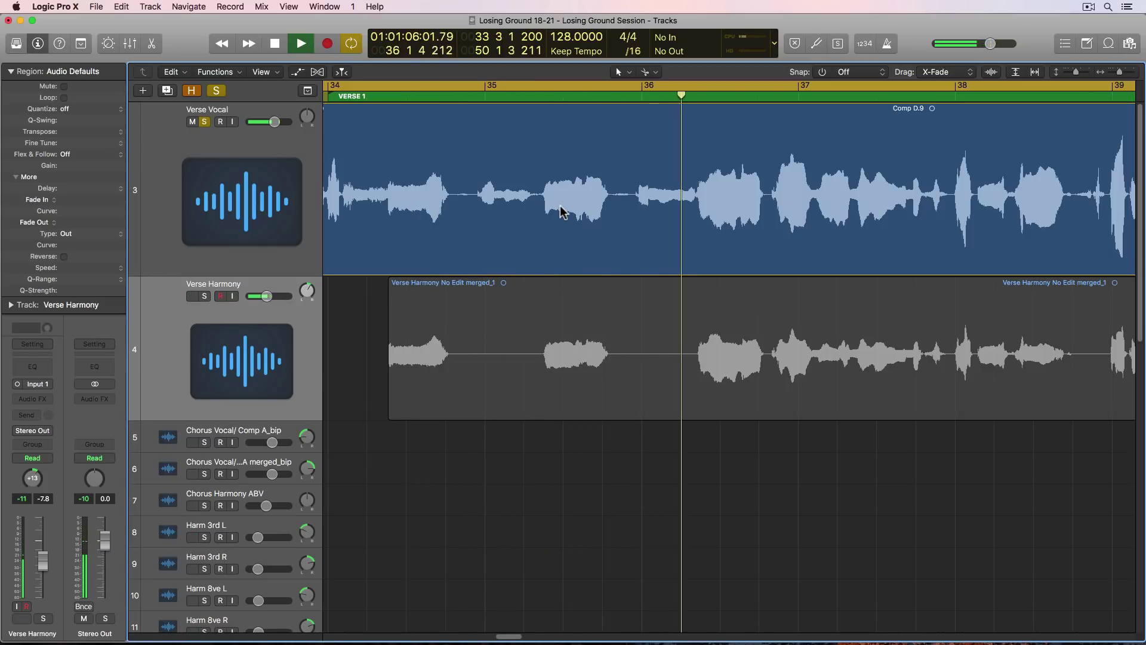
{"action": "key", "text": "space"}
{"action": "scroll", "coordinate": [561, 215], "scroll_direction": "right", "scroll_amount": 3}
{"action": "scroll", "coordinate": [540, 246], "scroll_direction": "right", "scroll_amount": 7}
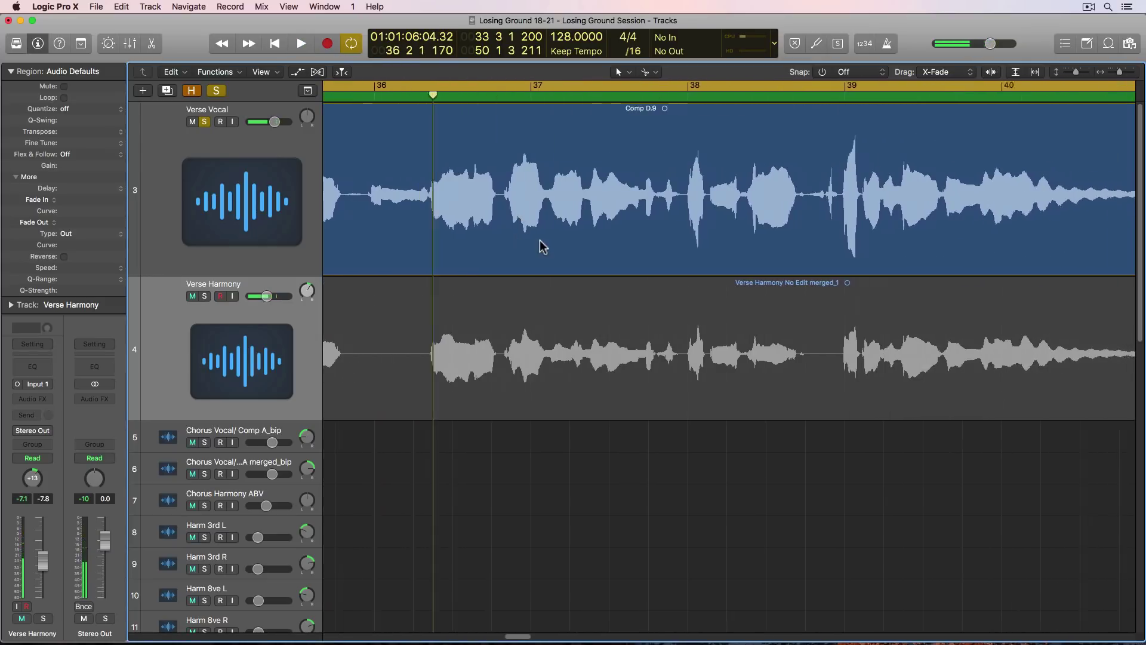
{"action": "scroll", "coordinate": [544, 239], "scroll_direction": "left", "scroll_amount": 7}
{"action": "scroll", "coordinate": [537, 230], "scroll_direction": "left", "scroll_amount": 2}
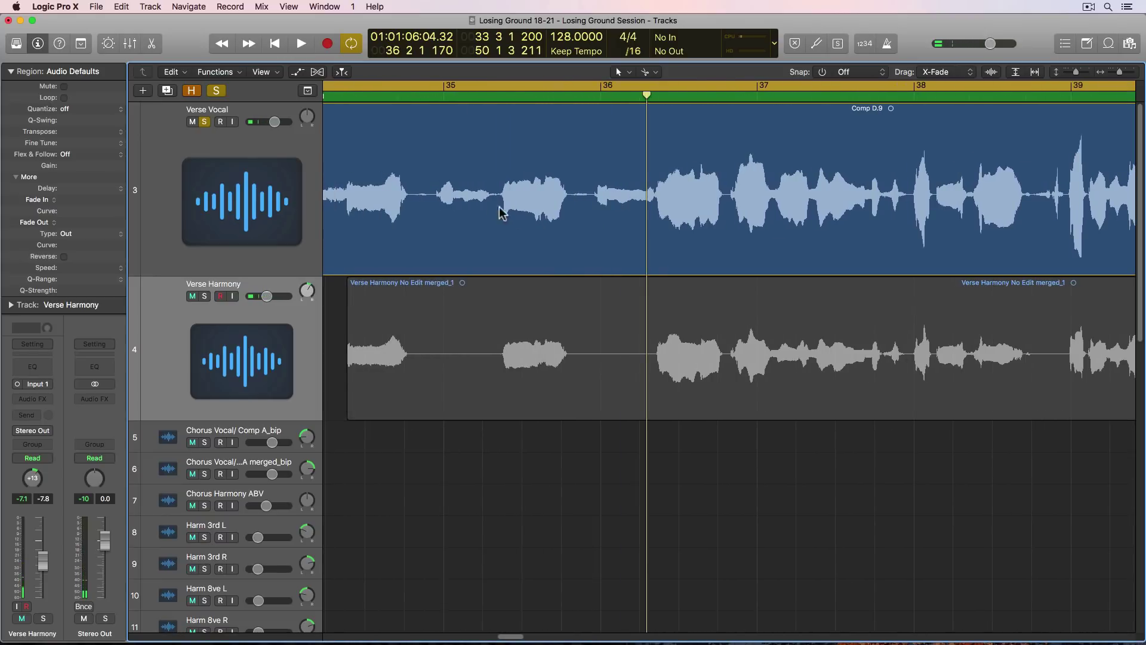
{"action": "scroll", "coordinate": [410, 209], "scroll_direction": "right", "scroll_amount": 15}
{"action": "scroll", "coordinate": [404, 219], "scroll_direction": "right", "scroll_amount": 8}
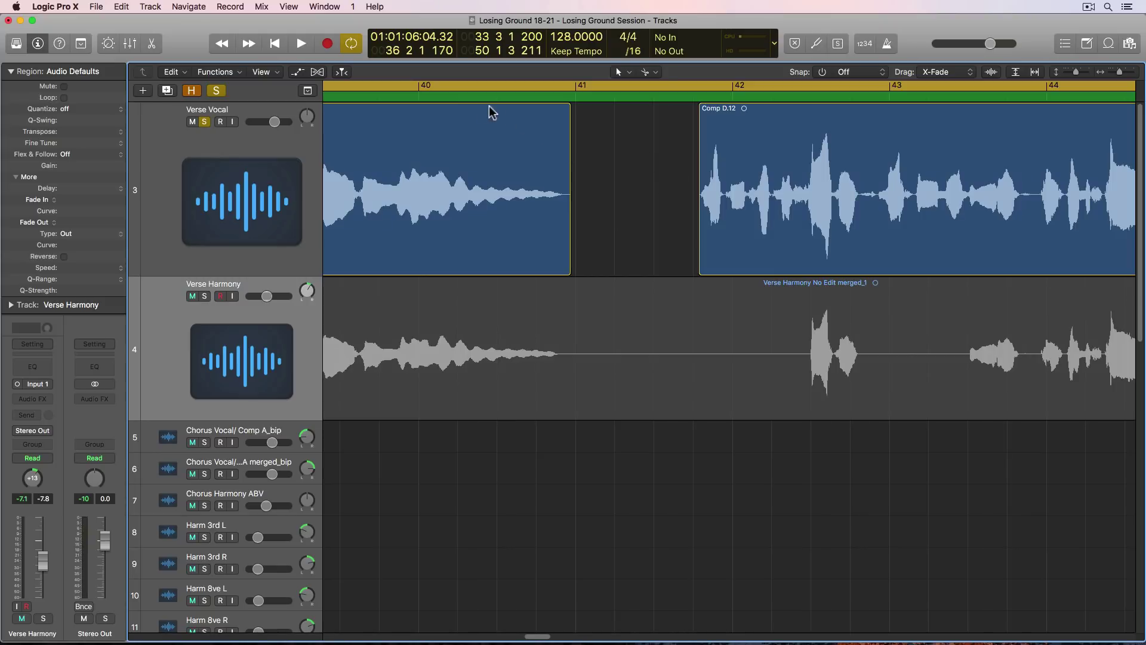
Step: Play on from about bar 40 and cut out the silent Verse Vocal gap between bars 45.5 and 46
{"action": "left_click", "coordinate": [465, 93]}
{"action": "key", "text": "space"}
{"action": "scroll", "coordinate": [535, 156], "scroll_direction": "right", "scroll_amount": 2}
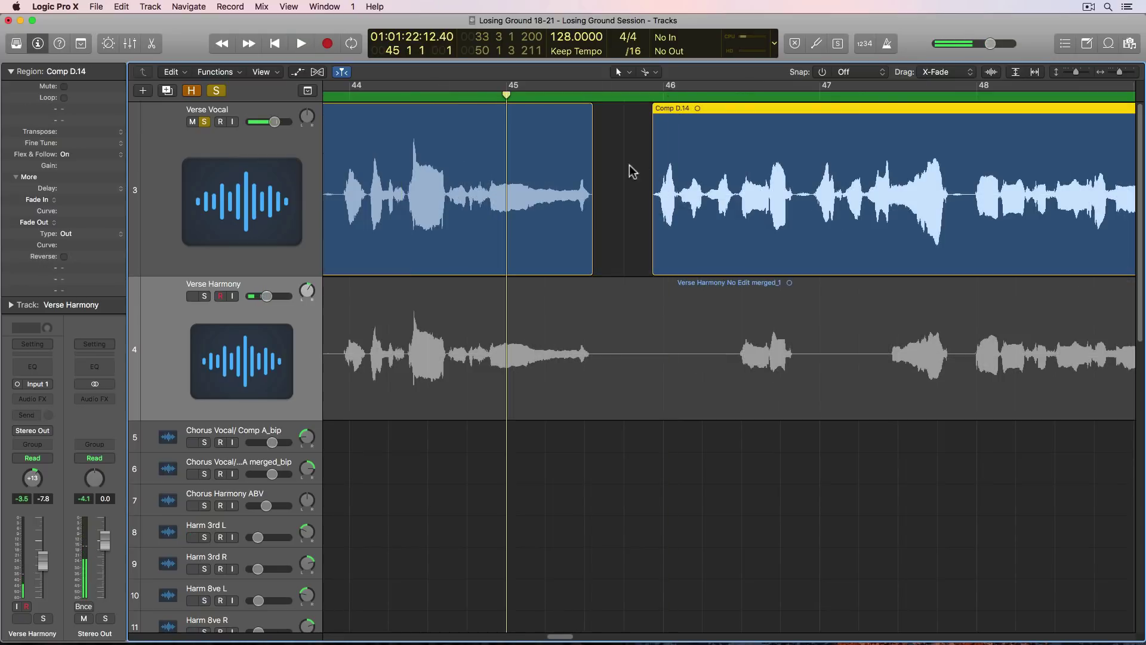
{"action": "left_click", "coordinate": [628, 174]}
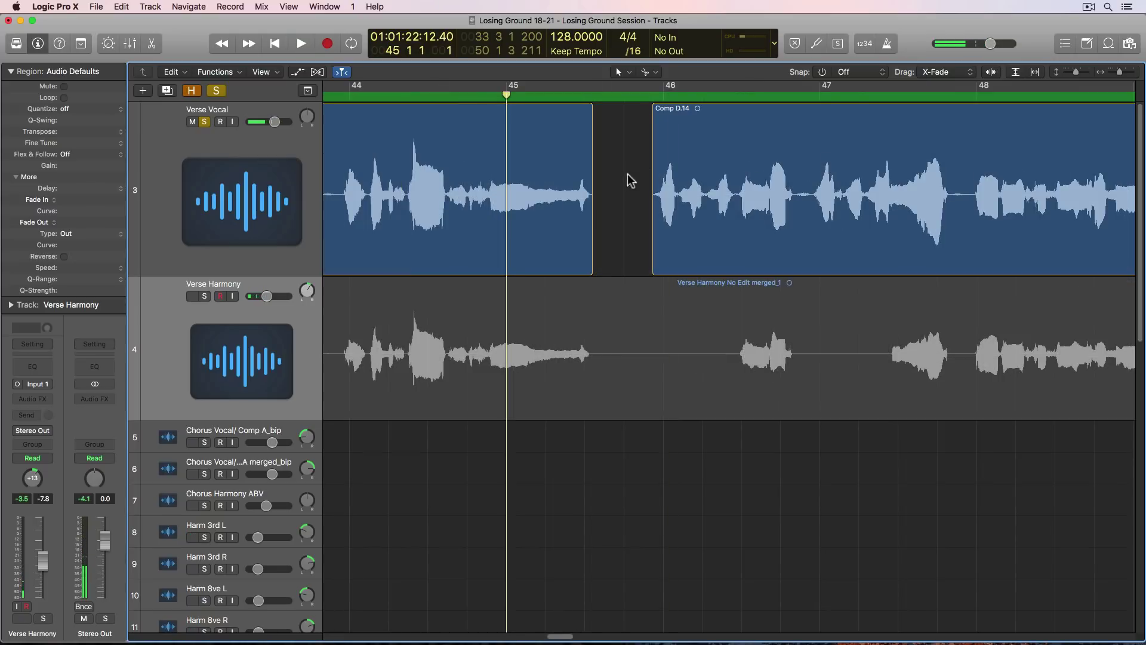
Step: Split the Verse Vocal after its last Verse 1 phrase near bar 49.5 and delete the silence running into the chorus
{"action": "key", "text": "space"}
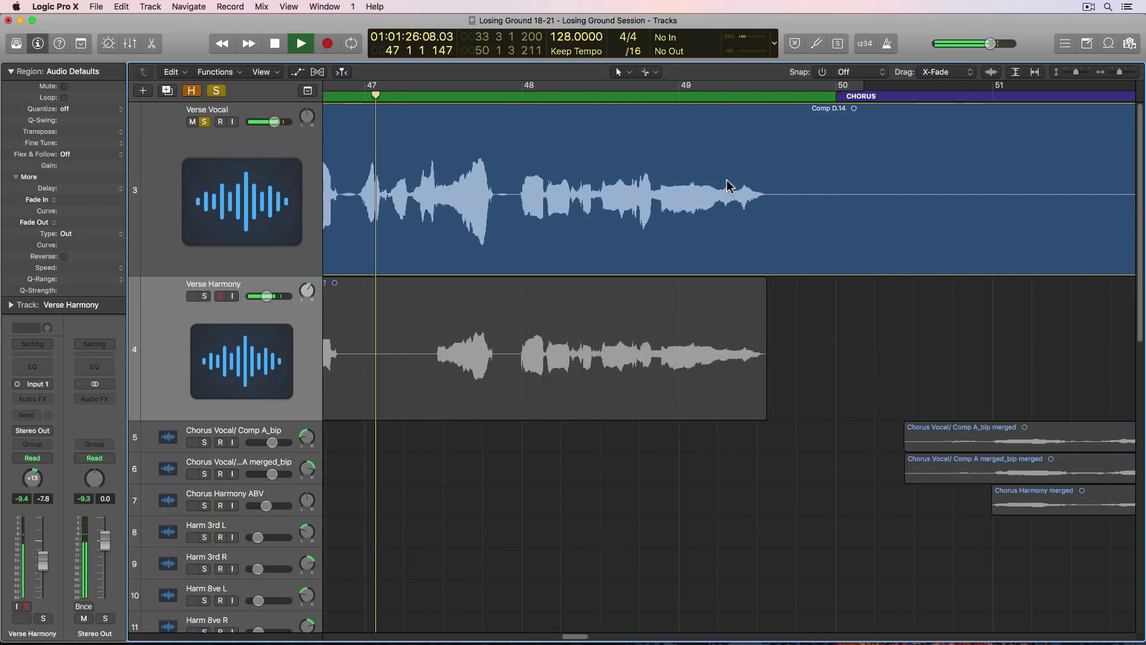
{"action": "left_click", "coordinate": [772, 197]}
{"action": "left_click", "coordinate": [982, 202], "text": "super"}
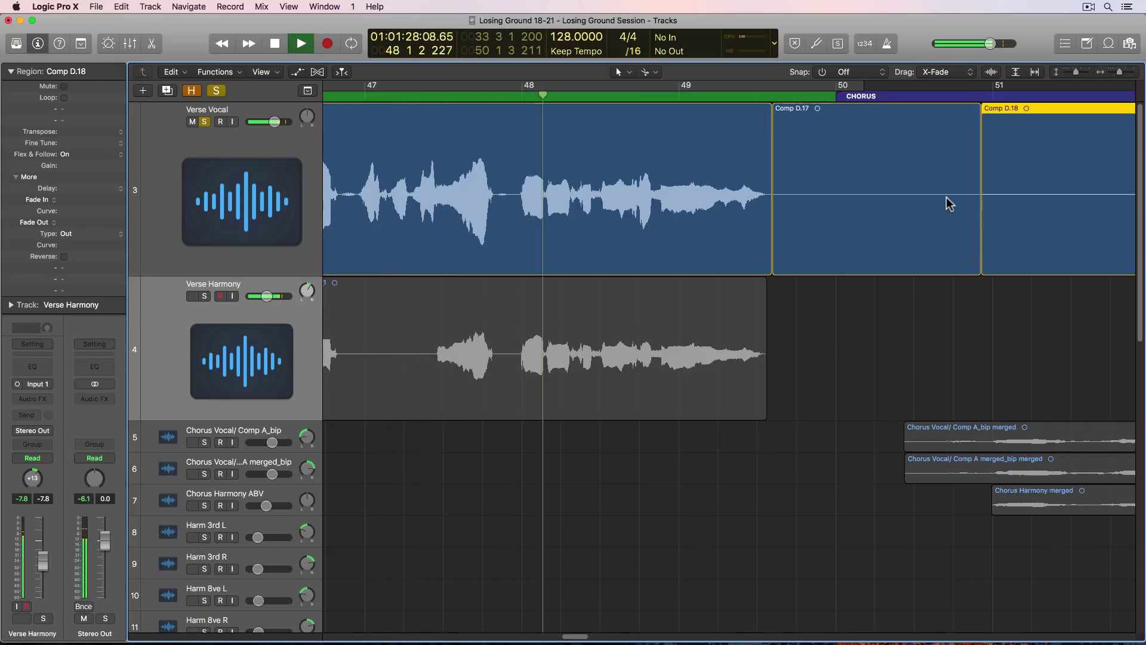
{"action": "left_click", "coordinate": [947, 200]}
{"action": "key", "text": "Delete"}
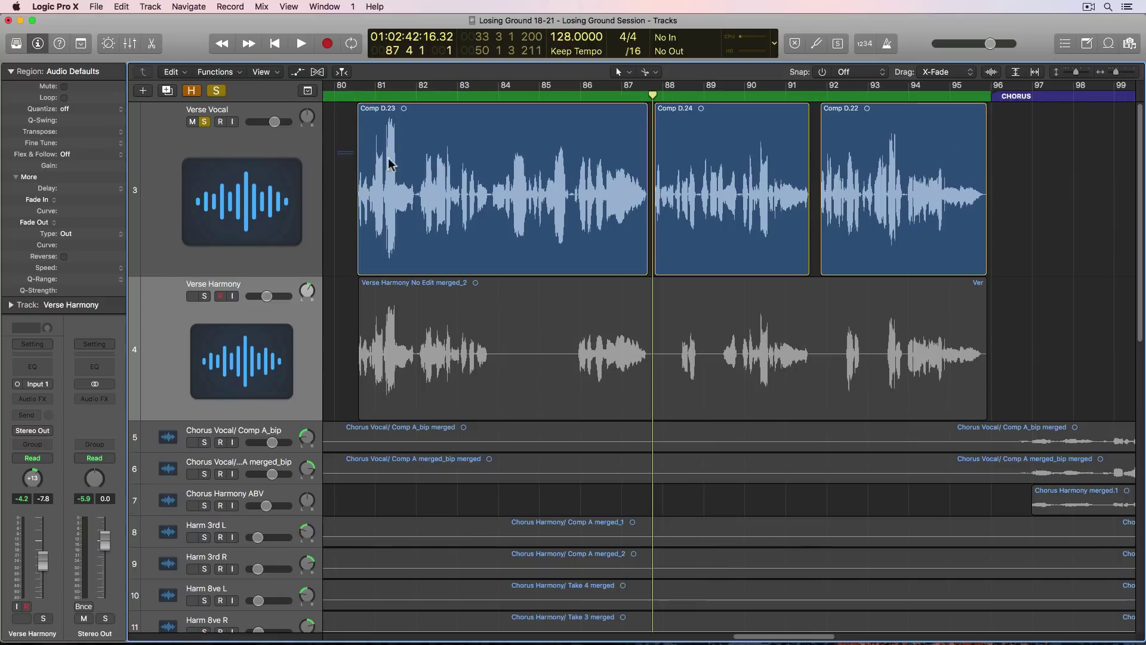
Step: Select the three Verse 2 regions of the Verse Vocal and turn off the track's solo
{"action": "left_click_drag", "start_coordinate": [388, 159], "coordinate": [903, 184]}
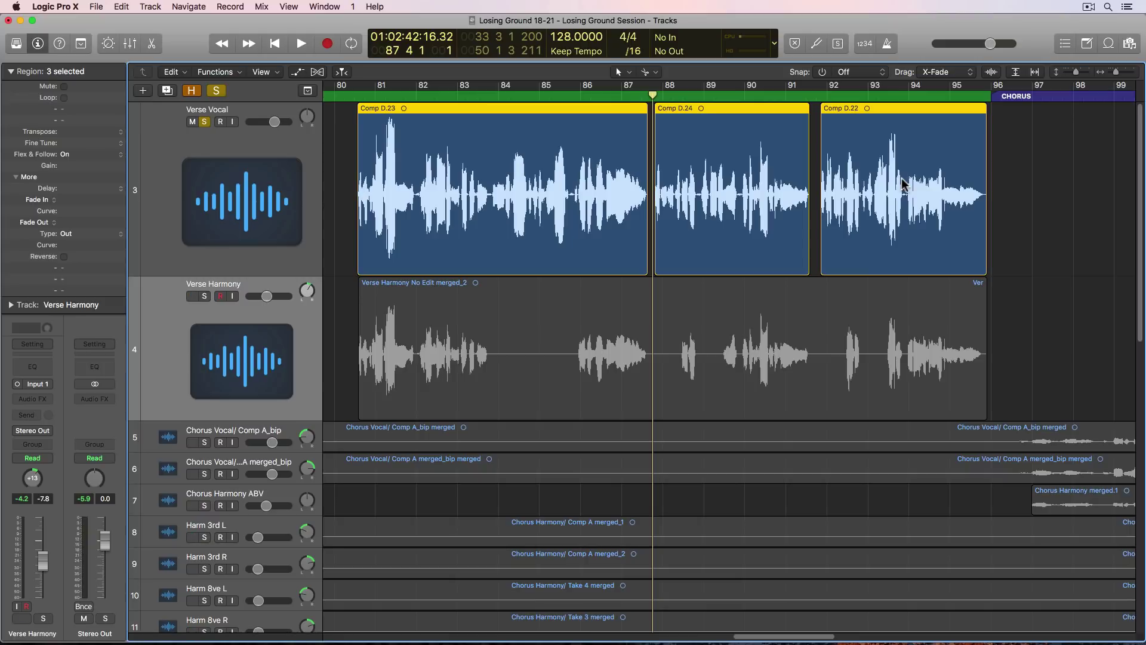
{"action": "left_click", "coordinate": [205, 121]}
{"action": "key", "text": "z"}
Step: Select all regions on the Verse Vocal and both Chorus Vocal tracks and set their Fade In to 6 and Fade Out to 10
{"action": "left_click", "coordinate": [546, 281]}
{"action": "left_click_drag", "start_coordinate": [454, 276], "coordinate": [1021, 349]}
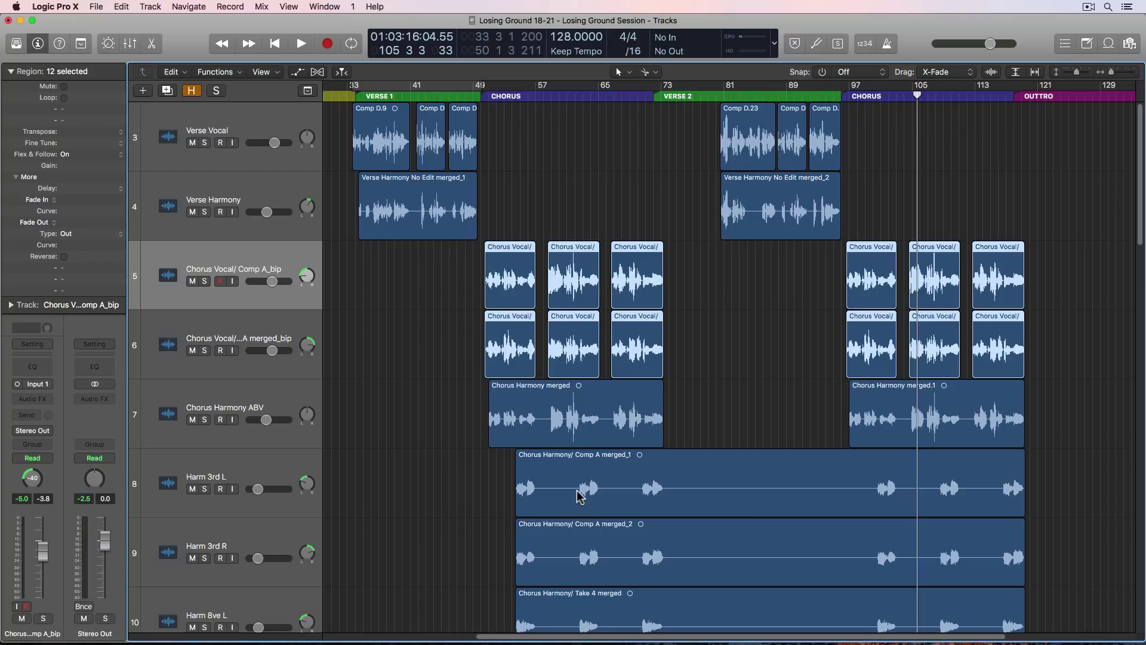
{"action": "left_click_drag", "start_coordinate": [341, 142], "coordinate": [842, 150]}
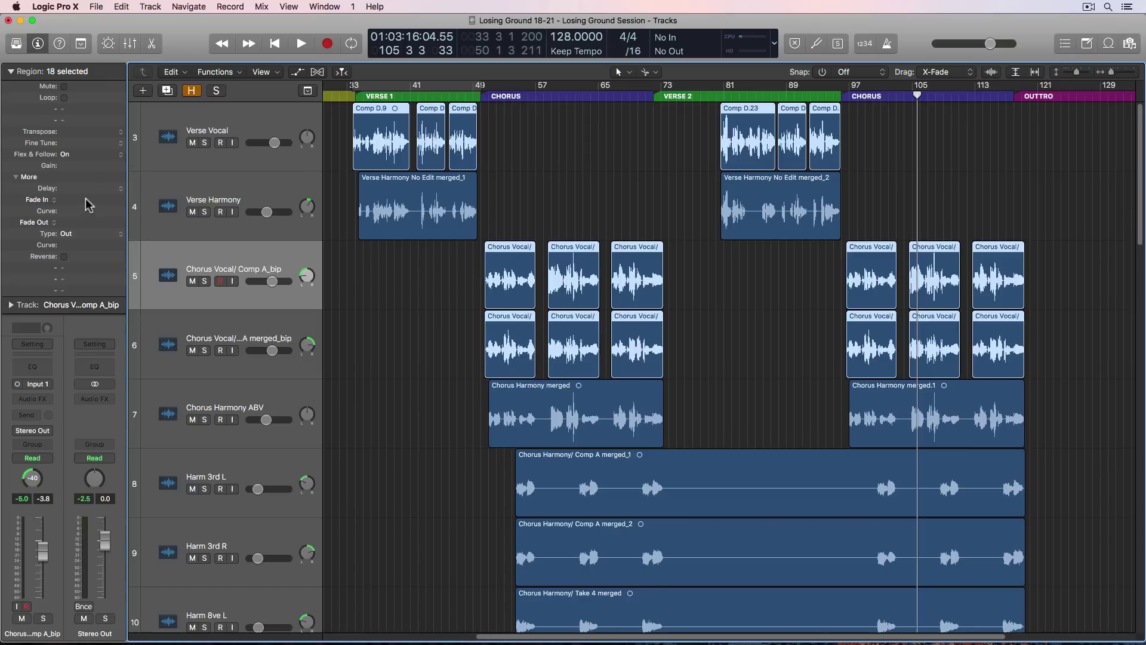
{"action": "type", "text": "6"}
{"action": "key", "text": "Return"}
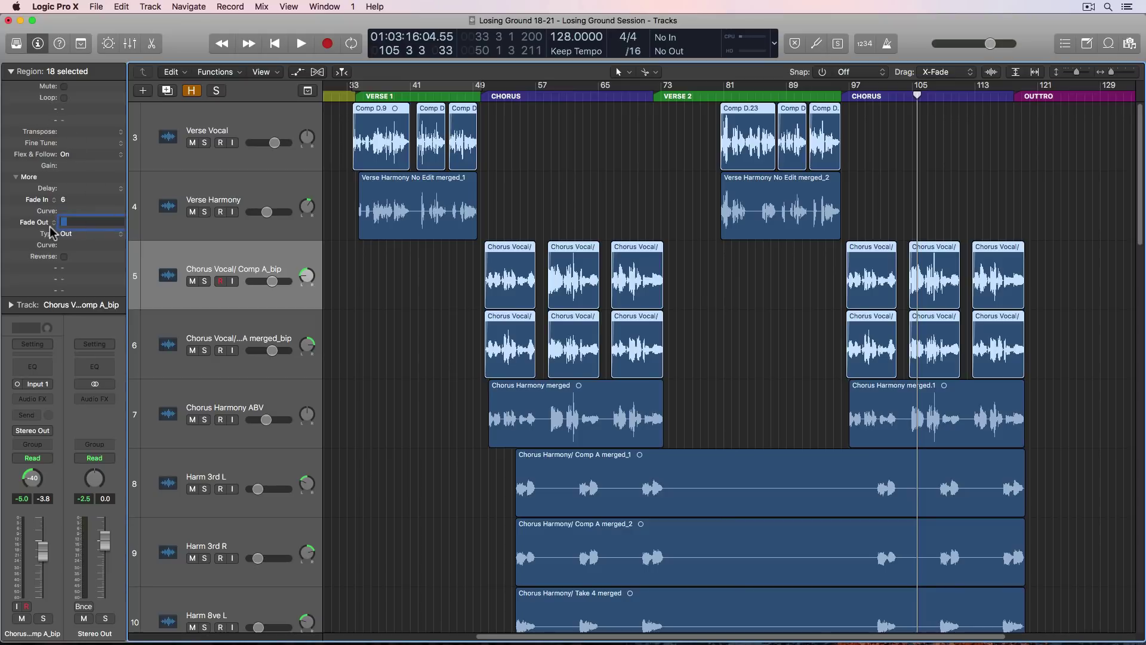
{"action": "type", "text": "10"}
{"action": "key", "text": "Return"}
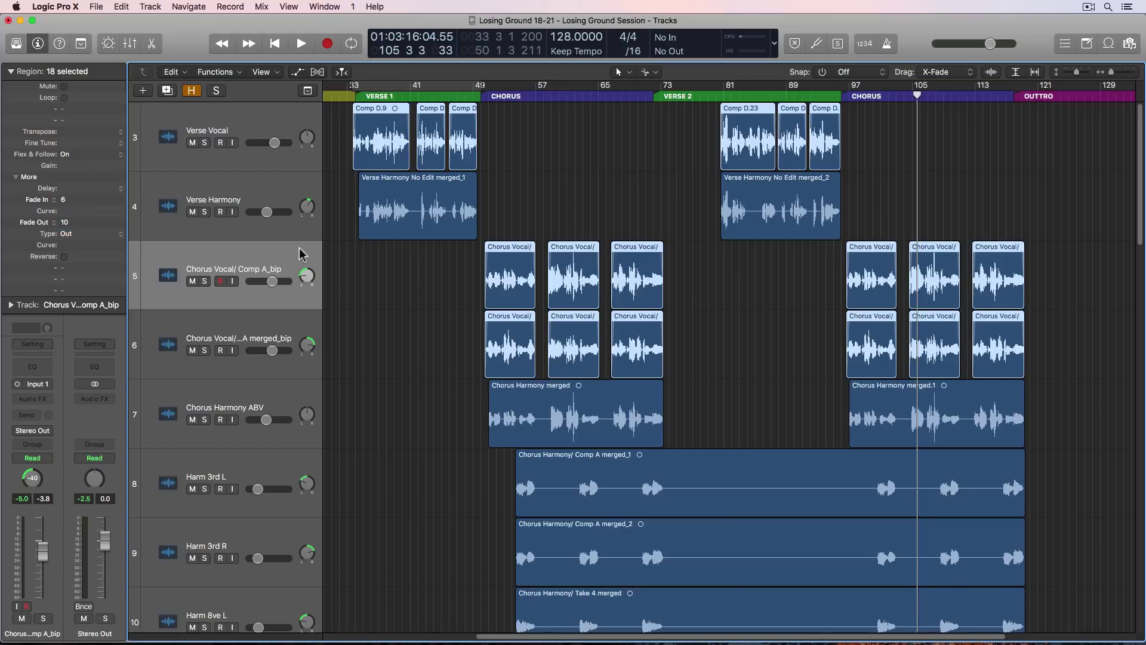
Step: Solo the Verse Vocal and play its first Verse 1 region, Comp D.9, in a cycle set to that region
{"action": "left_click", "coordinate": [520, 191]}
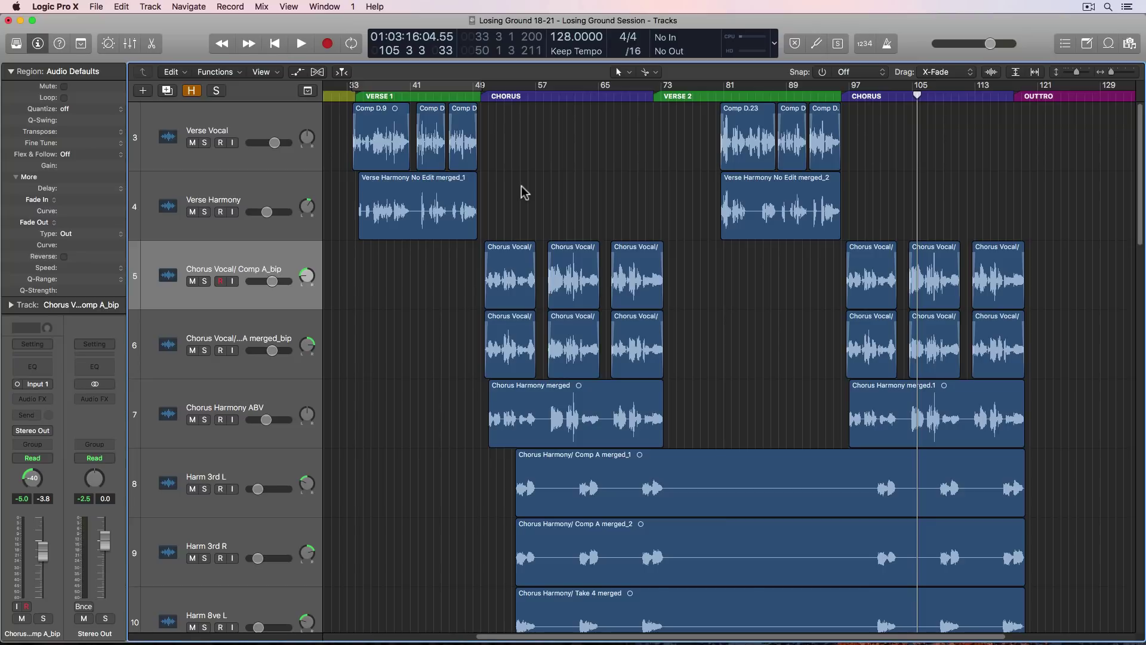
{"action": "key", "text": "Return"}
{"action": "key", "text": "super+Right"}
{"action": "key", "text": "super+Right"}
{"action": "key", "text": "super+Right"}
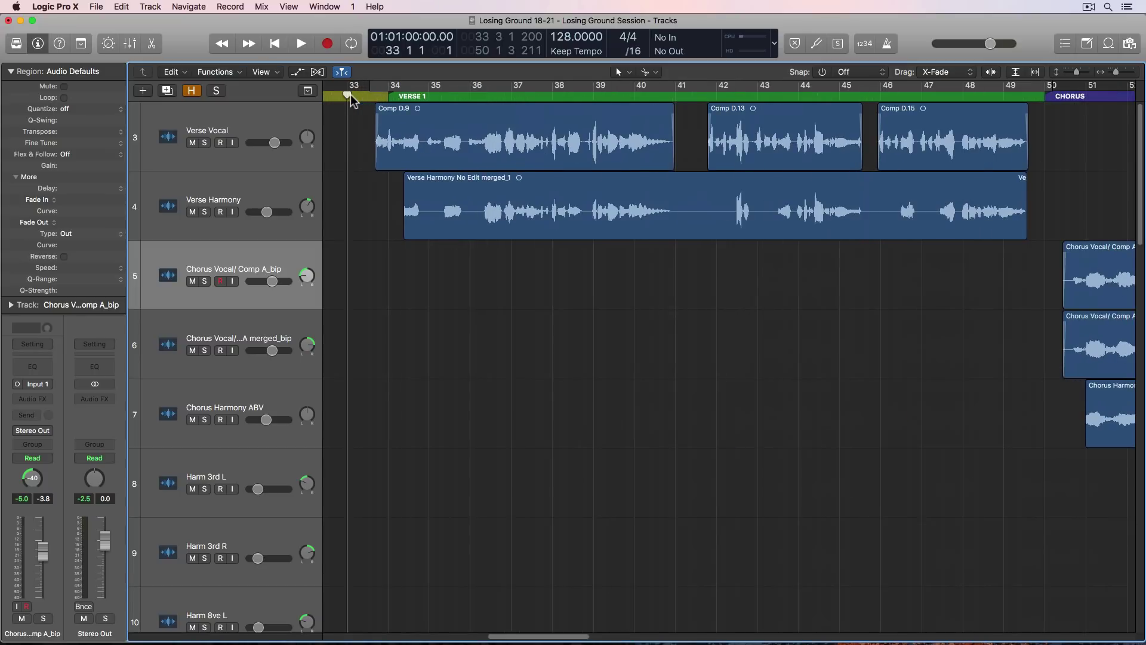
{"action": "key", "text": "super+Down"}
{"action": "scroll", "coordinate": [418, 229], "scroll_direction": "up", "scroll_amount": 2}
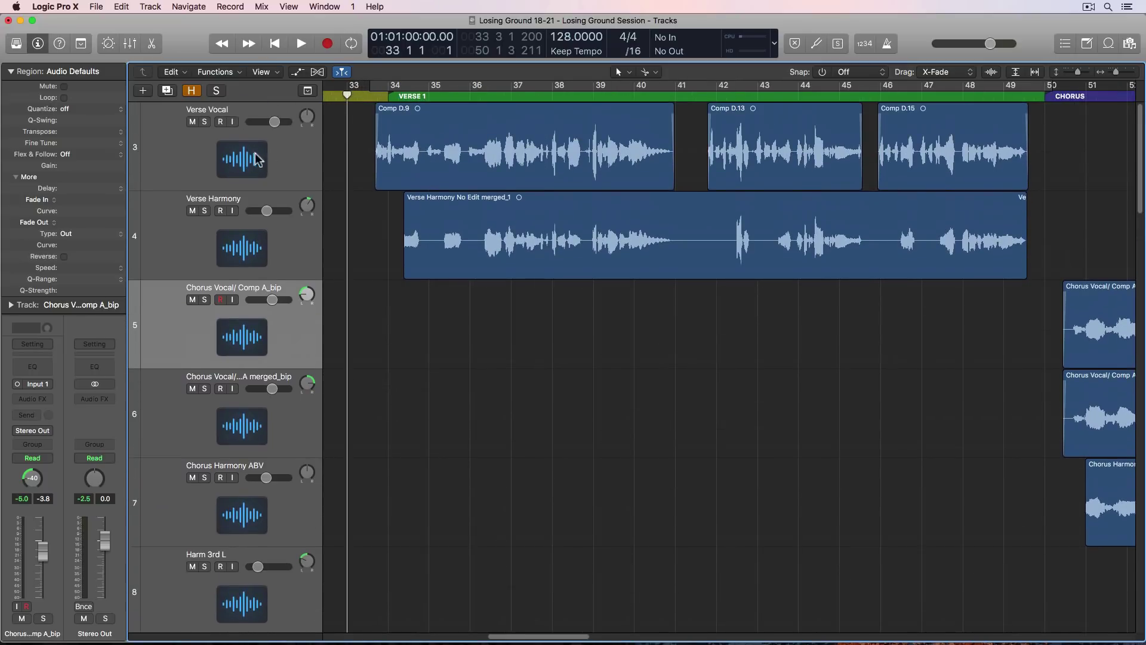
{"action": "left_click", "coordinate": [204, 122]}
{"action": "left_click", "coordinate": [471, 154]}
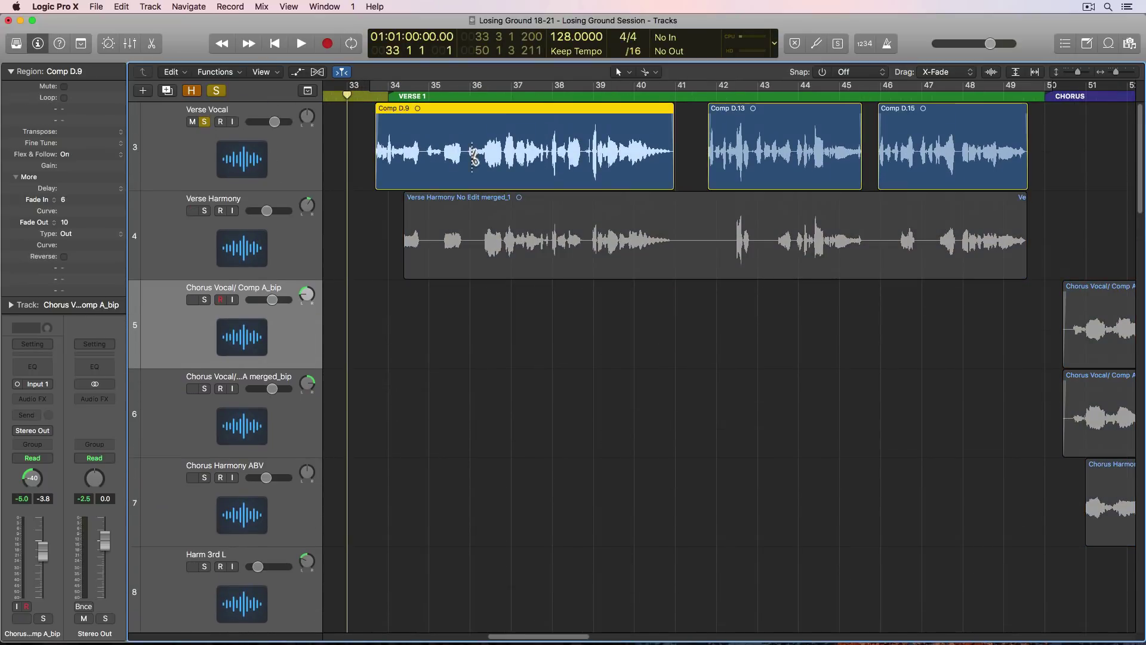
{"action": "key", "text": "super+u"}
{"action": "key", "text": "space"}
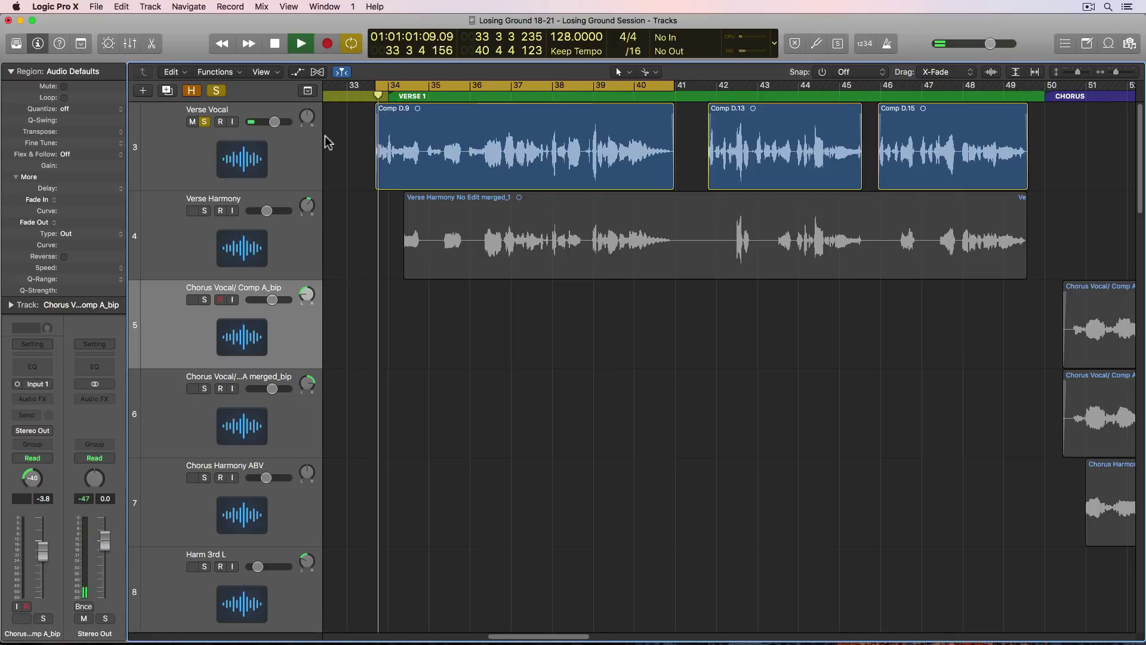
Step: Add a Channel EQ to the Verse Vocal and set its high shelf to +6.5 dB at 6700 Hz with a Q of 0.53
{"action": "left_click", "coordinate": [155, 155]}
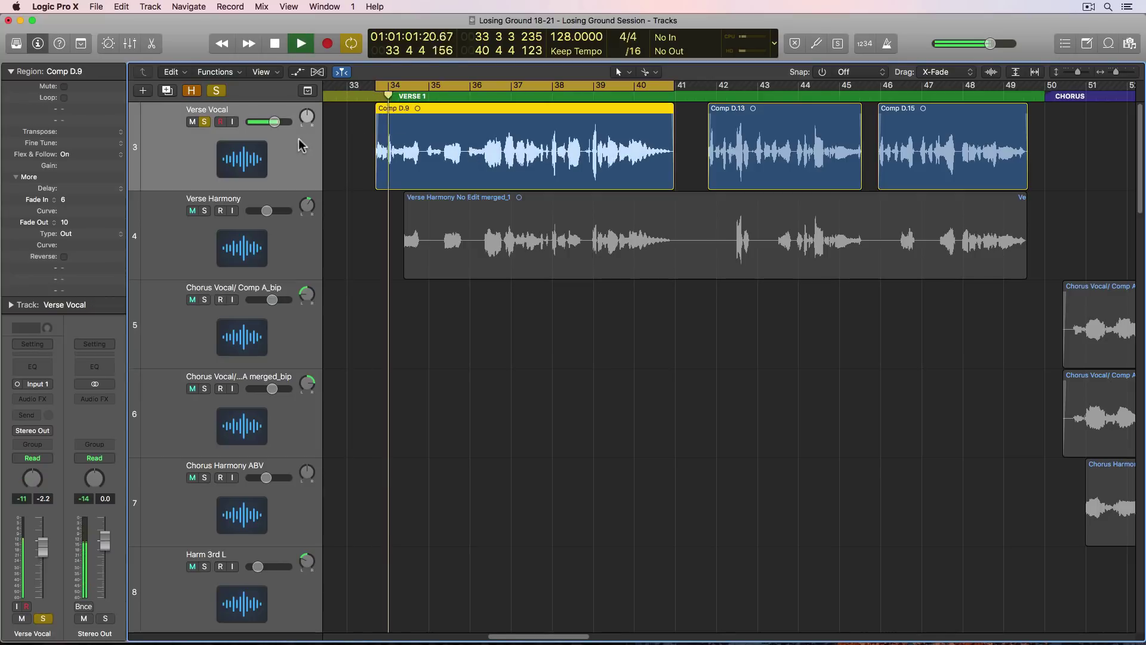
{"action": "left_click", "coordinate": [44, 367]}
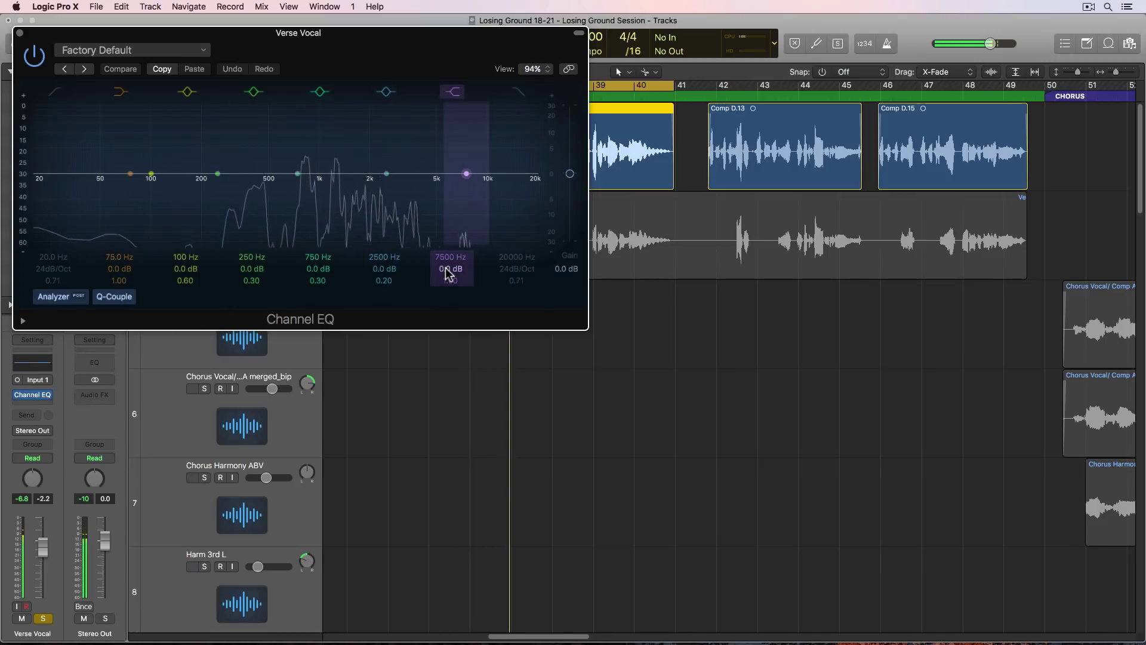
{"action": "scroll", "coordinate": [448, 272], "scroll_direction": "up", "scroll_amount": 11}
{"action": "scroll", "coordinate": [449, 278], "scroll_direction": "down", "scroll_amount": 3}
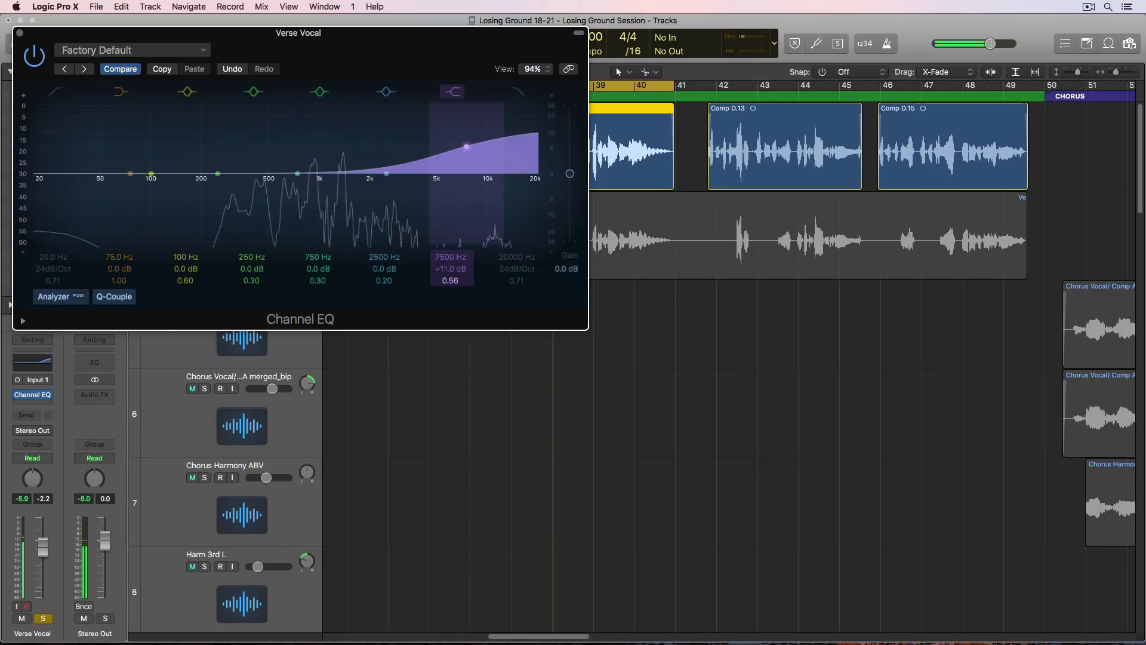
{"action": "scroll", "coordinate": [449, 265], "scroll_direction": "down", "scroll_amount": 5}
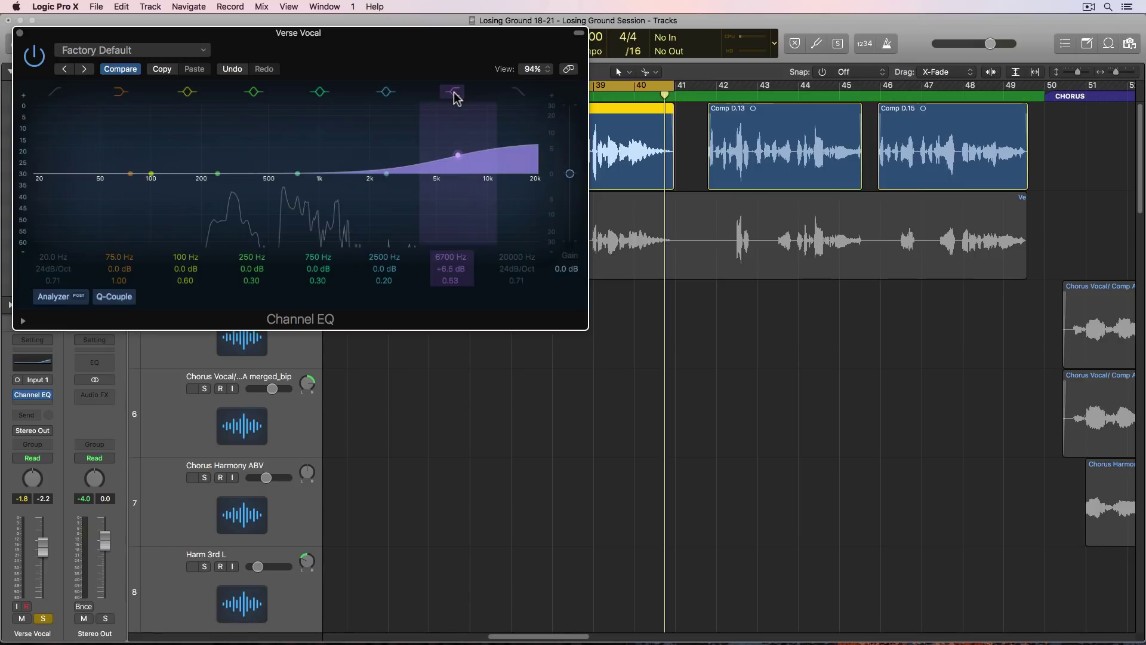
Step: Move the 750 Hz band to 1960 Hz at +2.0 dB with Q 2.30, and enable the low cut at 158 Hz
{"action": "left_click_drag", "start_coordinate": [299, 174], "coordinate": [318, 166]}
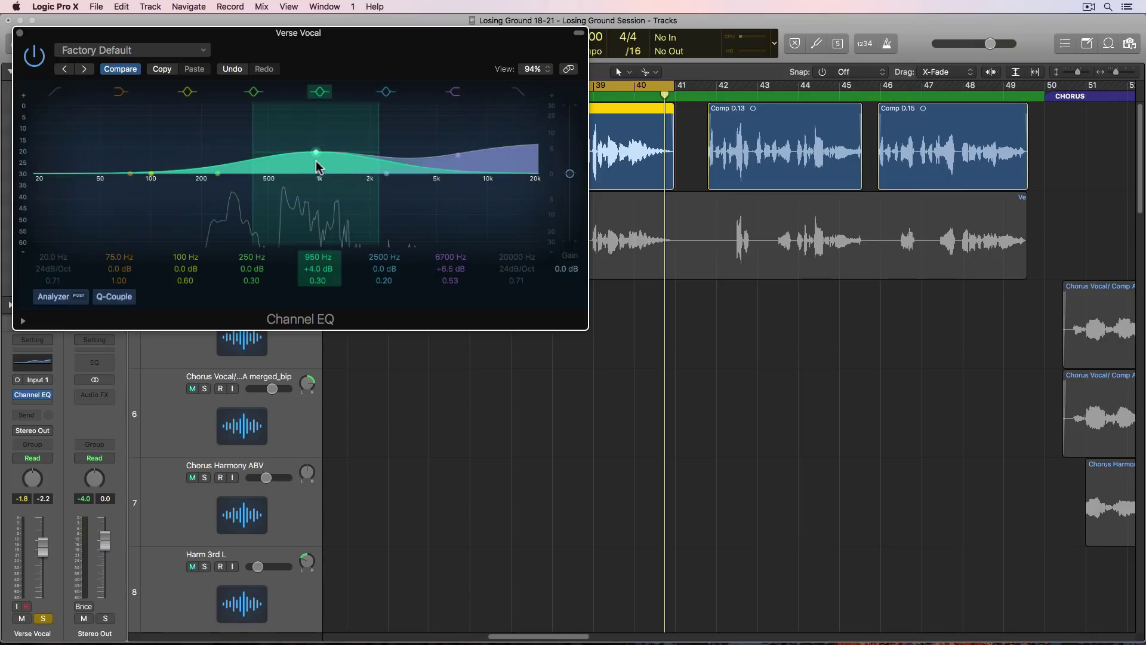
{"action": "left_click_drag", "start_coordinate": [324, 282], "coordinate": [319, 252]}
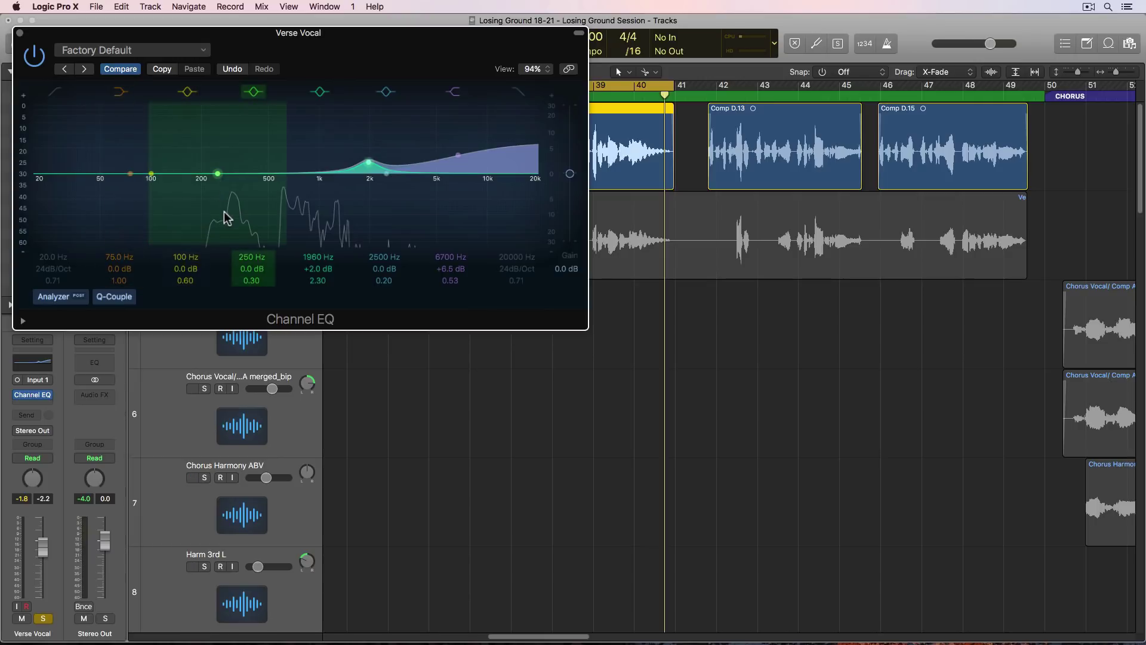
{"action": "key", "text": "space"}
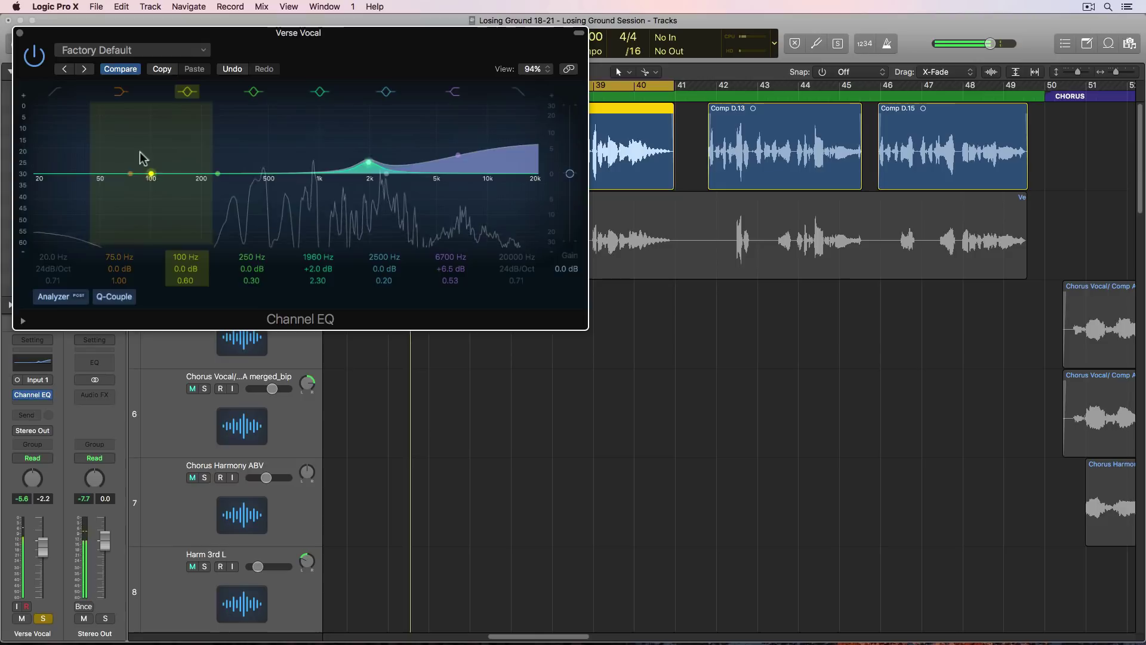
{"action": "left_click", "coordinate": [55, 92]}
{"action": "left_click_drag", "start_coordinate": [72, 215], "coordinate": [183, 215]}
{"action": "left_click_drag", "start_coordinate": [192, 389], "coordinate": [192, 566]}
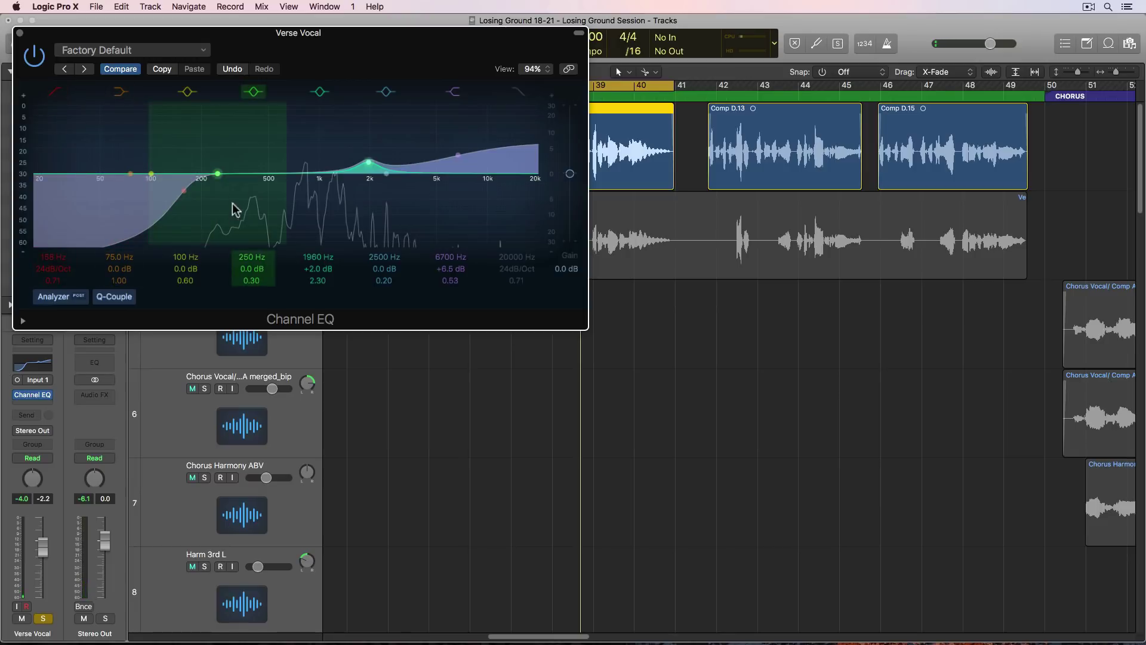
Step: Retune the 250 Hz band to -1.5 dB at 560 Hz with Q 1.00, and the 100 Hz band to +3.5 dB at 170 Hz
{"action": "left_click_drag", "start_coordinate": [218, 176], "coordinate": [250, 147]}
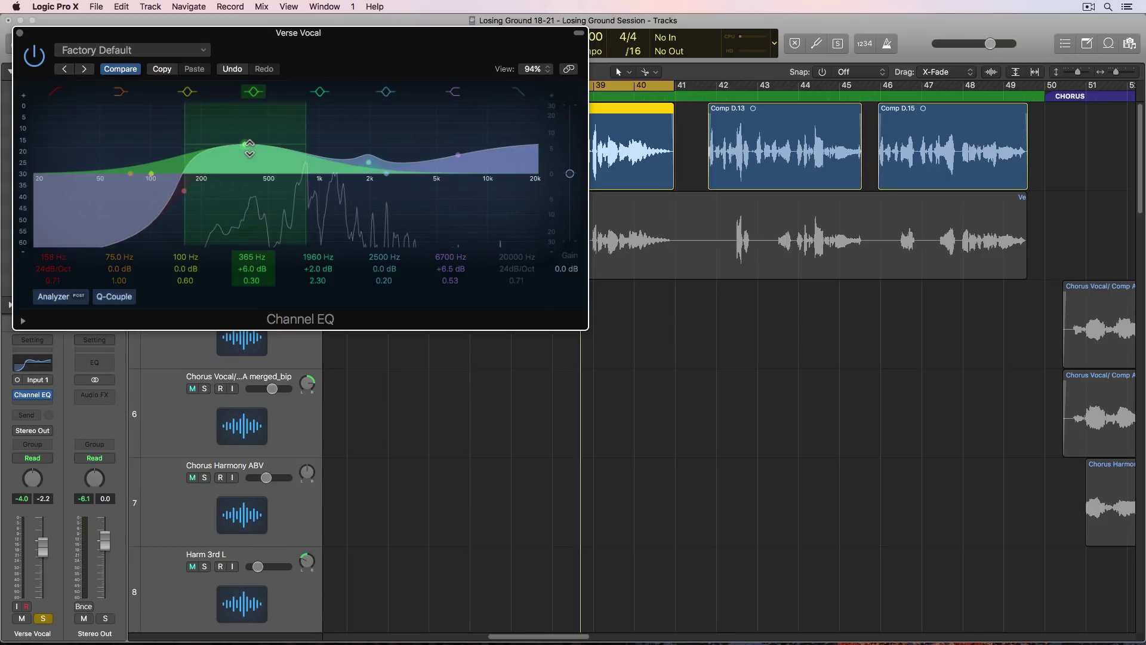
{"action": "left_click_drag", "start_coordinate": [249, 148], "coordinate": [195, 153]}
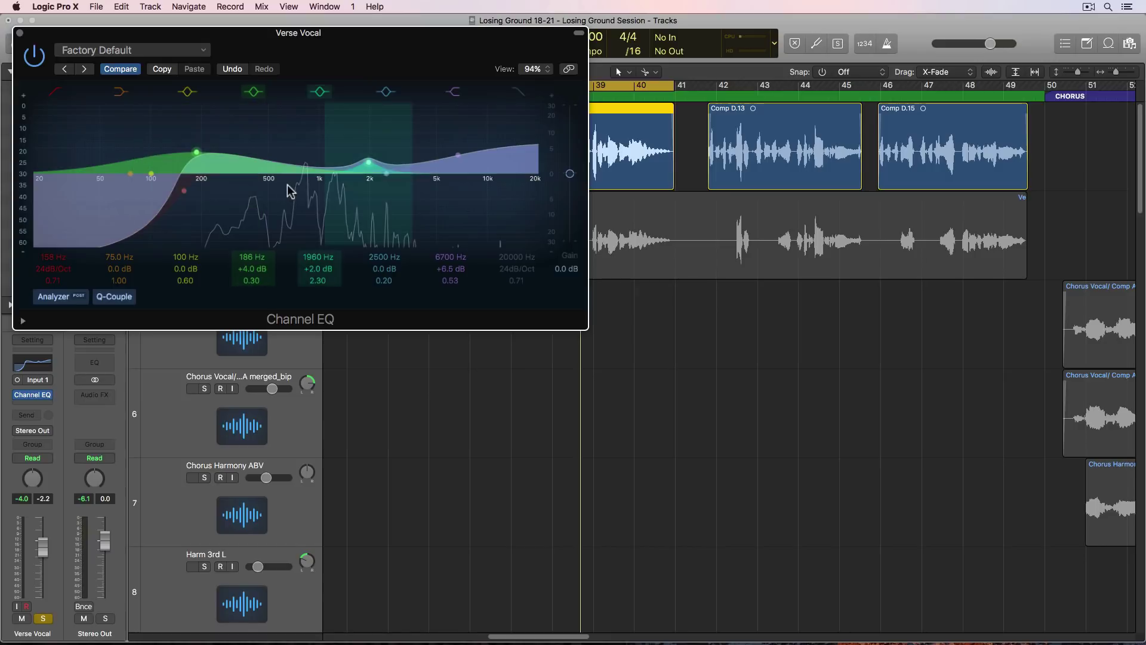
{"action": "left_click_drag", "start_coordinate": [289, 191], "coordinate": [273, 185]}
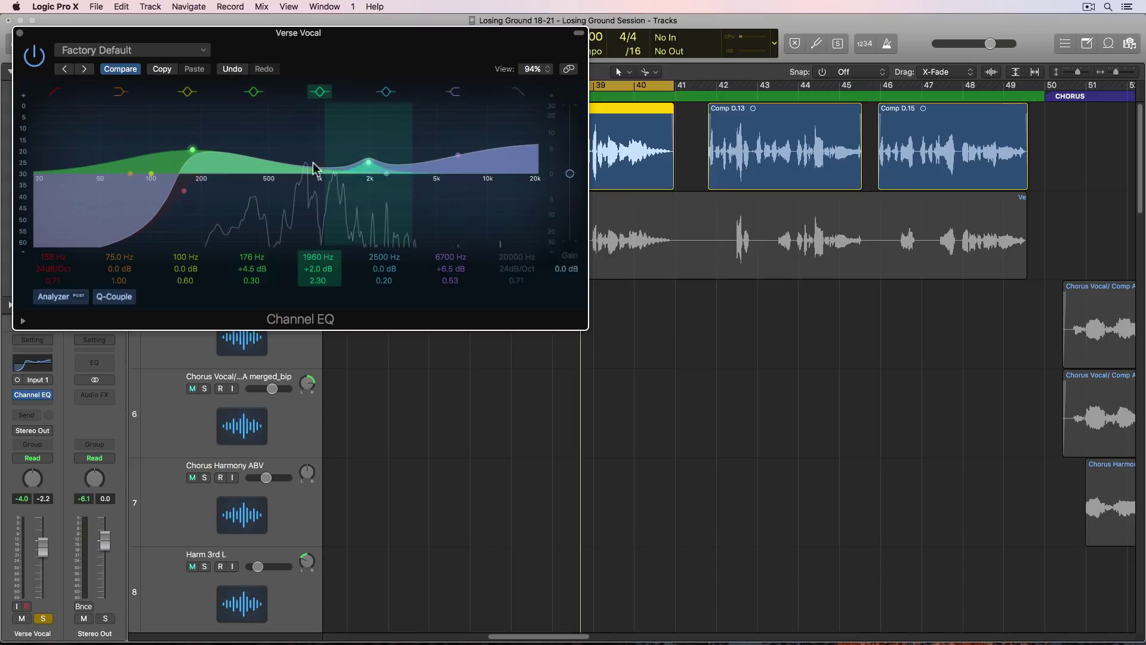
{"action": "left_click_drag", "start_coordinate": [191, 151], "coordinate": [276, 187]}
{"action": "left_click_drag", "start_coordinate": [335, 147], "coordinate": [323, 147]}
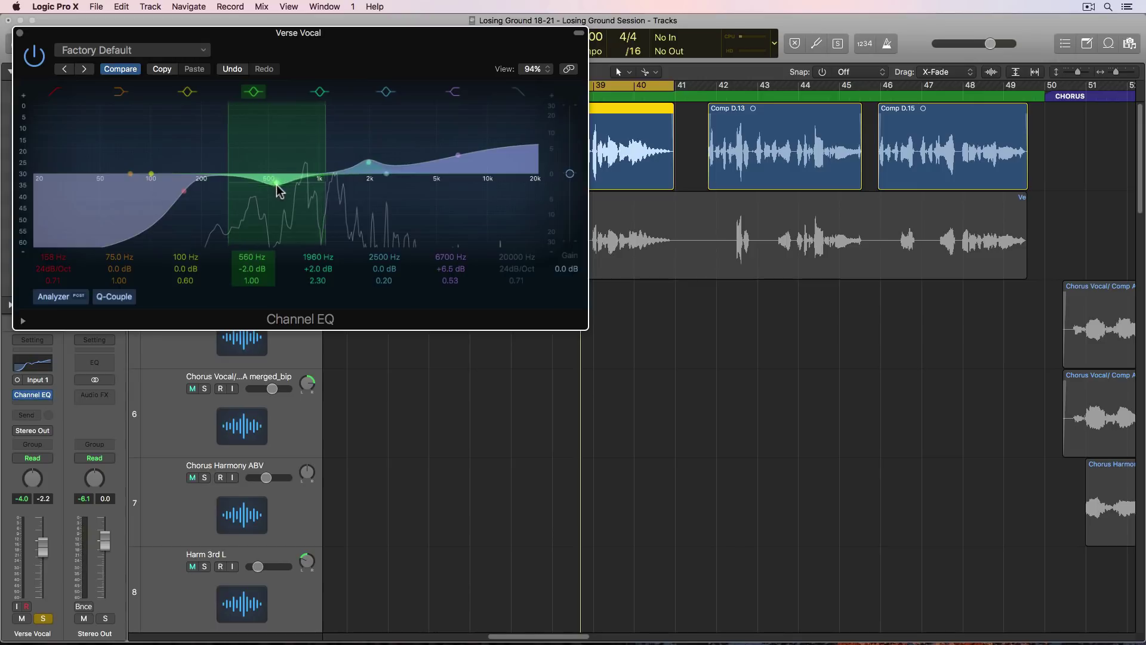
{"action": "left_click_drag", "start_coordinate": [278, 190], "coordinate": [276, 183]}
{"action": "left_click_drag", "start_coordinate": [151, 174], "coordinate": [192, 162]}
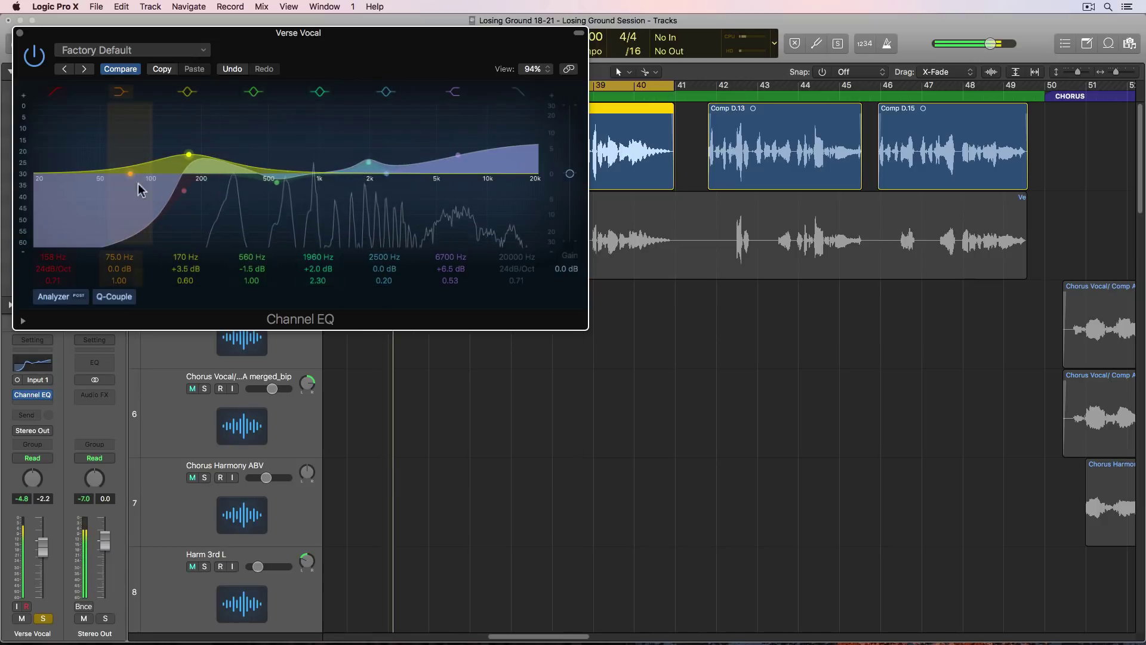
Step: Bypass and re-enable the Channel EQ twice during playback to compare the processed and dry Verse Vocal
{"action": "left_click", "coordinate": [34, 56]}
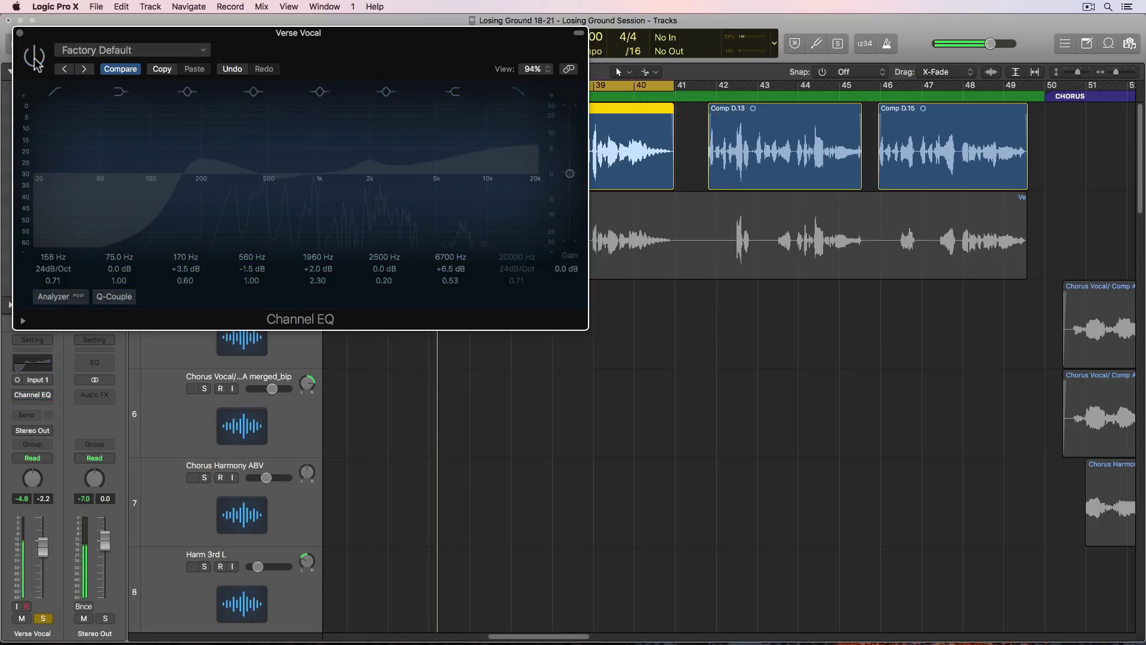
{"action": "left_click", "coordinate": [34, 56]}
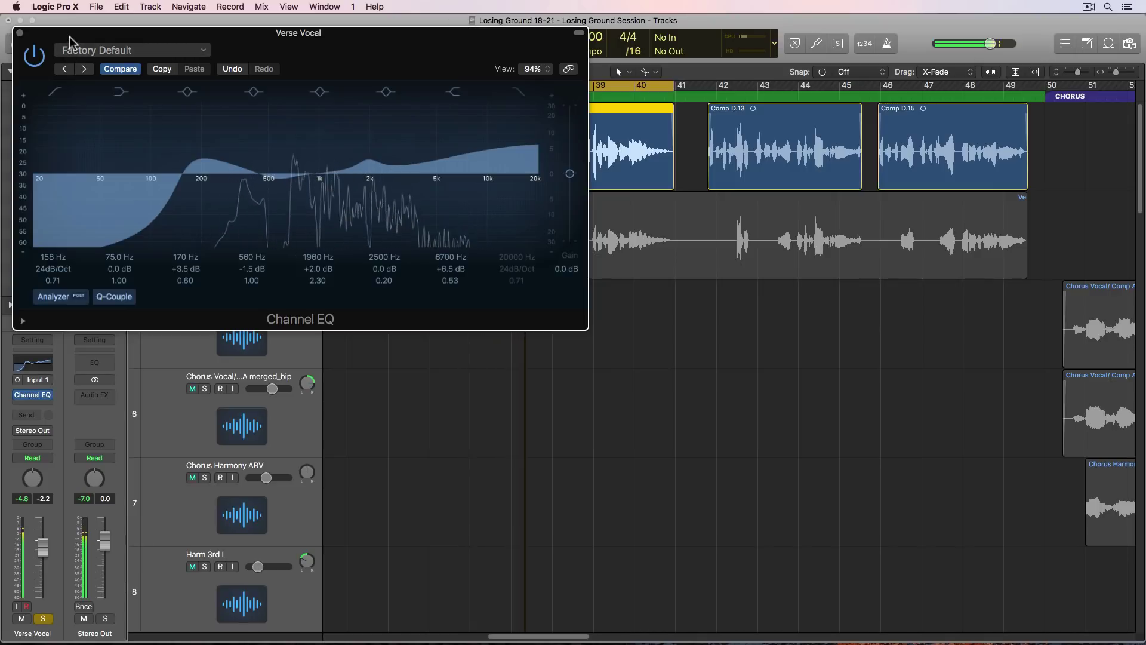
{"action": "left_click", "coordinate": [34, 57]}
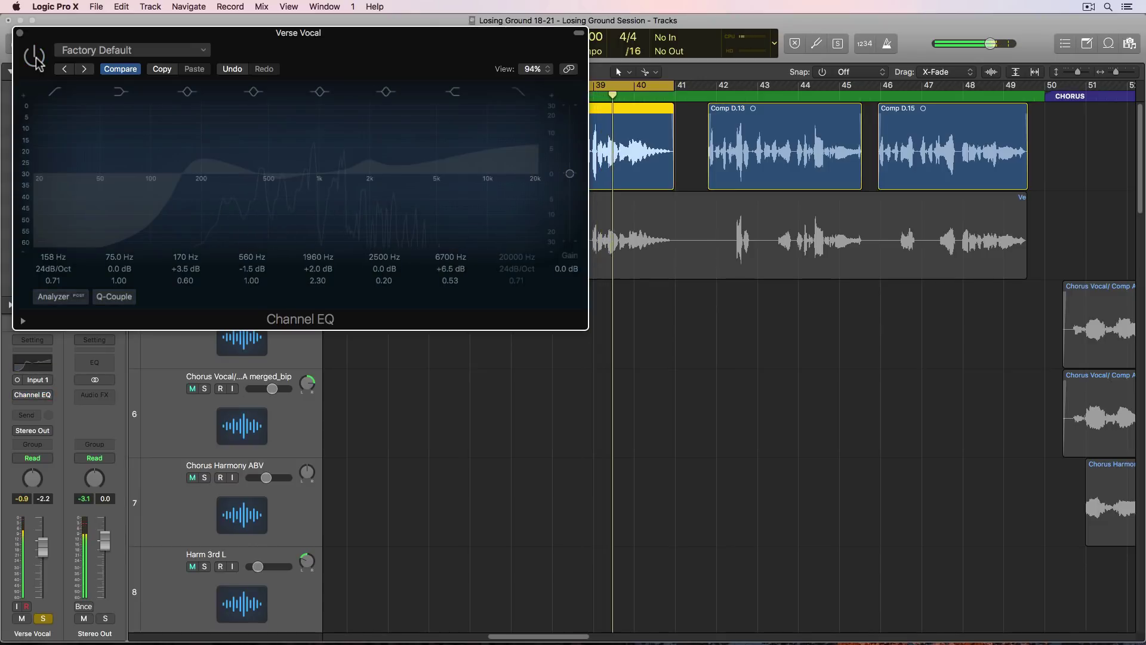
{"action": "left_click", "coordinate": [35, 57]}
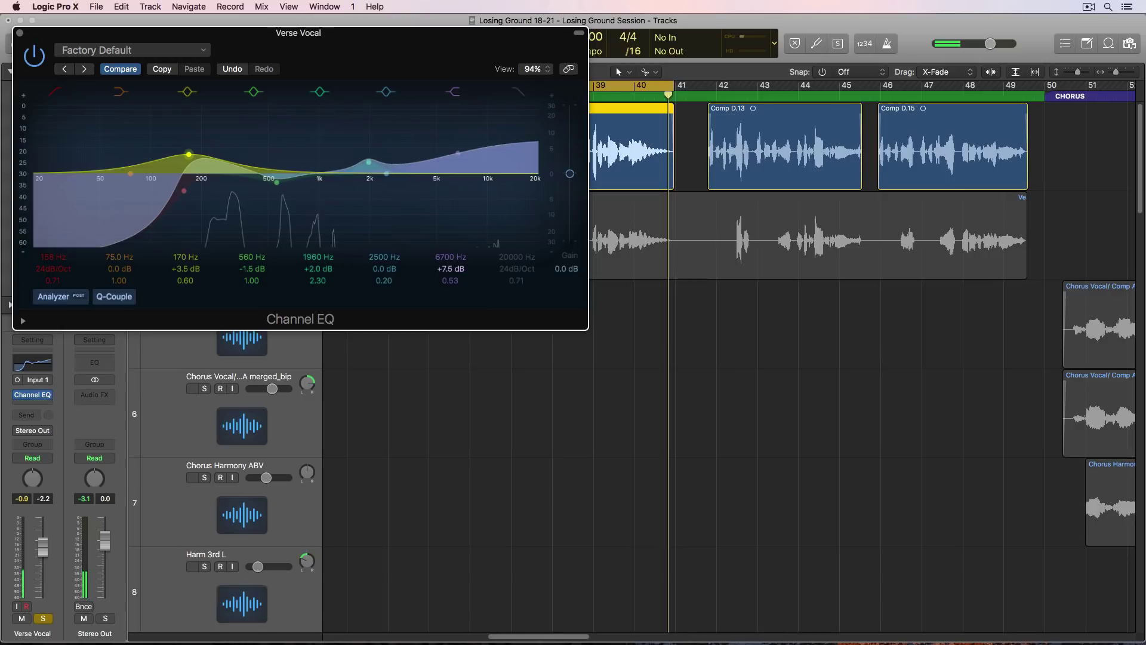
Step: Refine the high shelf to +8.5 dB at 6000 Hz with a Q of 0.80 while listening to the Verse Vocal
{"action": "left_click_drag", "start_coordinate": [458, 149], "coordinate": [474, 149]}
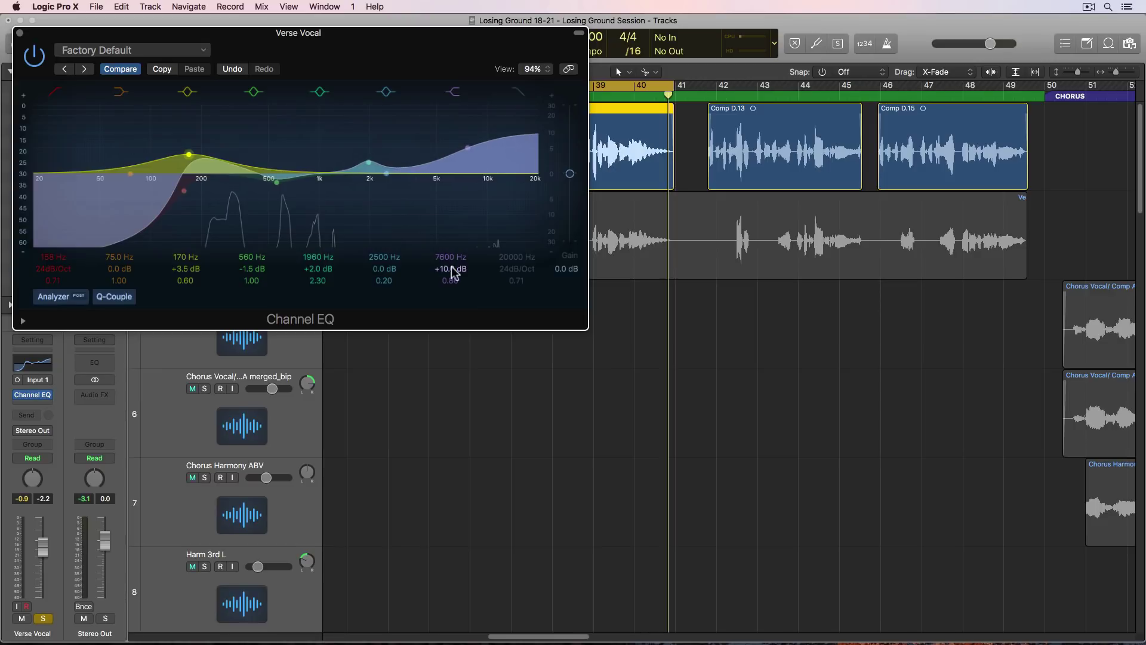
{"action": "left_click_drag", "start_coordinate": [450, 268], "coordinate": [450, 280]}
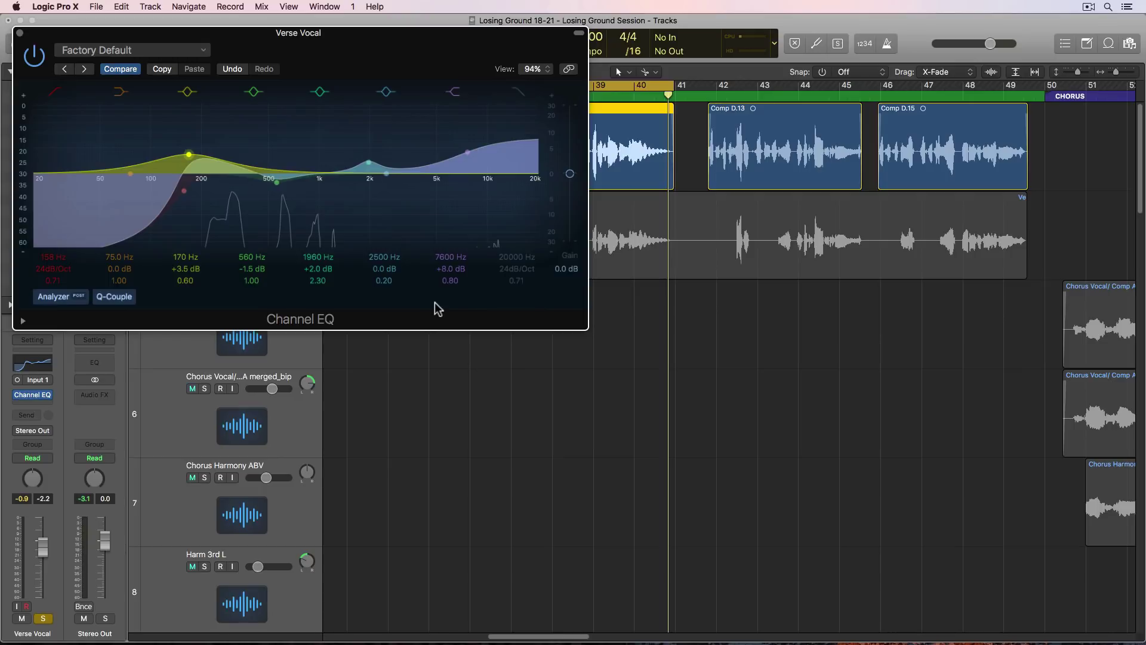
{"action": "key", "text": "space"}
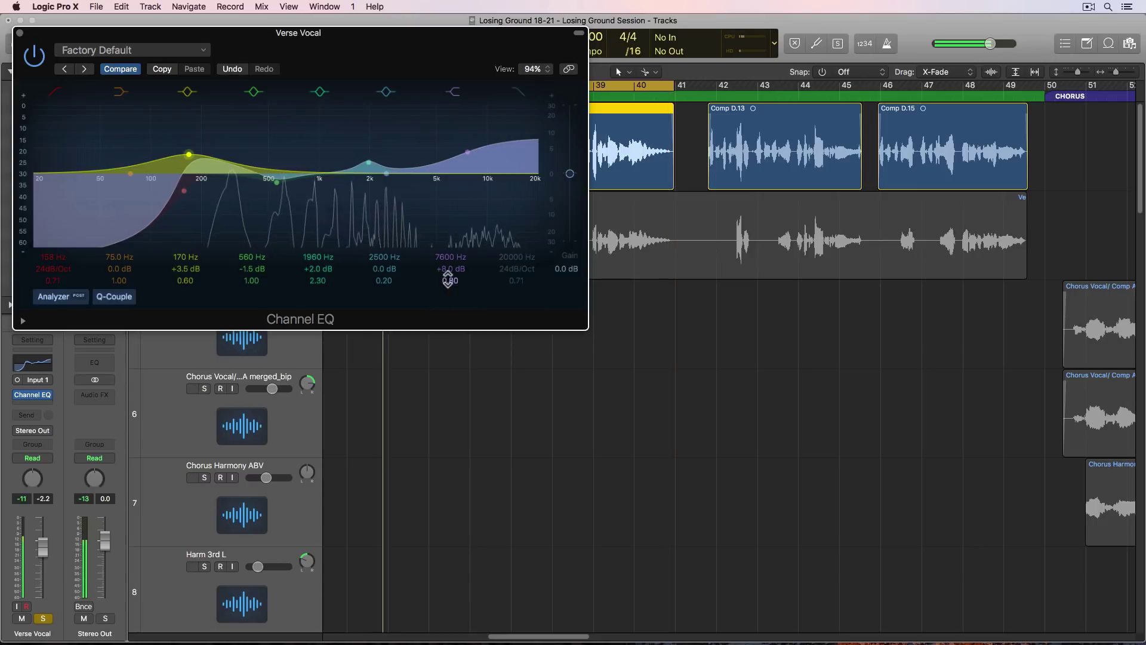
{"action": "mouse_move", "coordinate": [449, 268]}
{"action": "left_mouse_down"}
{"action": "mouse_move", "coordinate": [450, 250]}
{"action": "mouse_move", "coordinate": [451, 266]}
{"action": "left_mouse_up"}
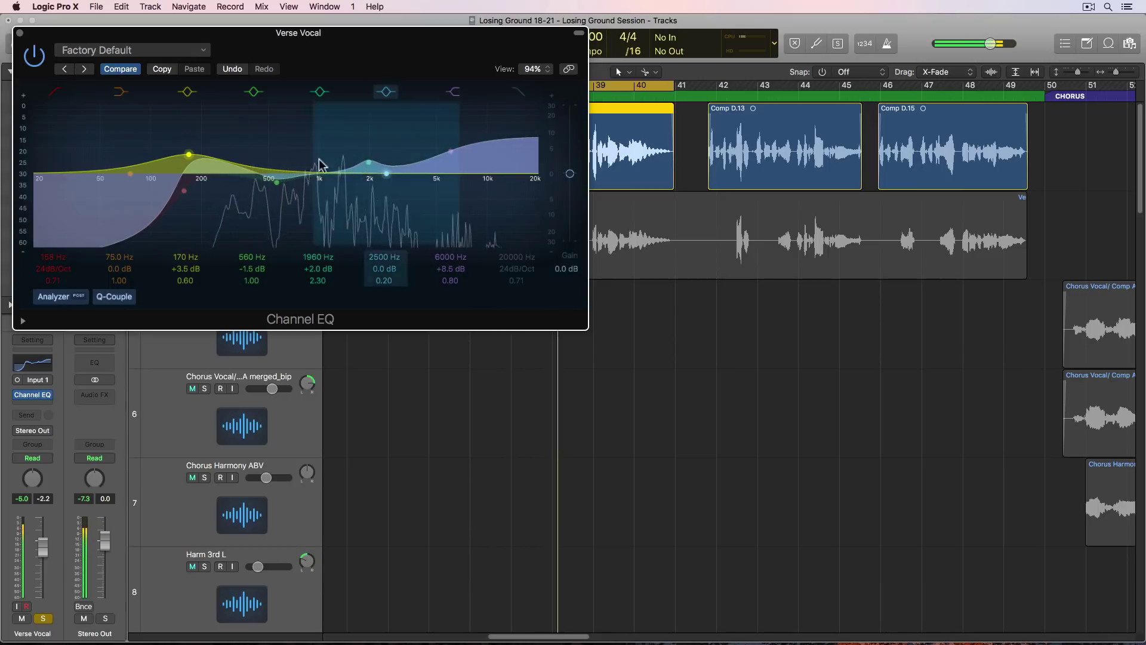
Step: Compare the Verse Vocal once more with the Channel EQ bypassed, re-enable it and close the EQ window
{"action": "left_click", "coordinate": [33, 56]}
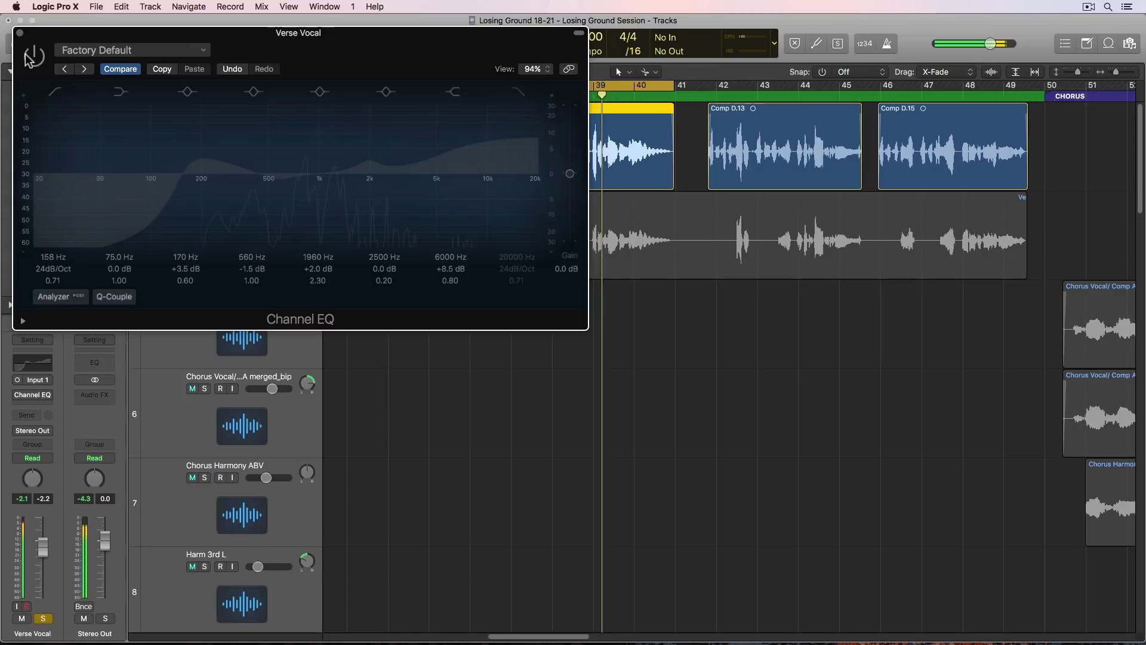
{"action": "left_click", "coordinate": [31, 57]}
{"action": "left_click", "coordinate": [19, 33]}
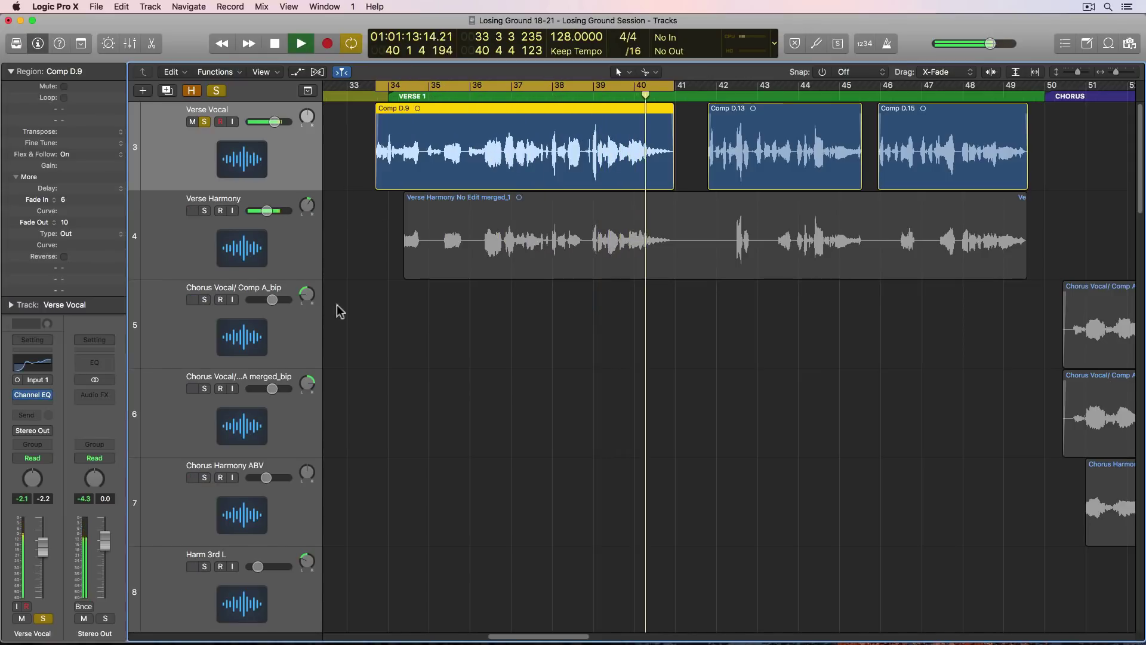
Step: Unsolo the Verse Vocal, mute the Verse Harmony and raise the Verse Vocal volume to 0.0 dB while playing the mix with cycling turned off
{"action": "key", "text": "s"}
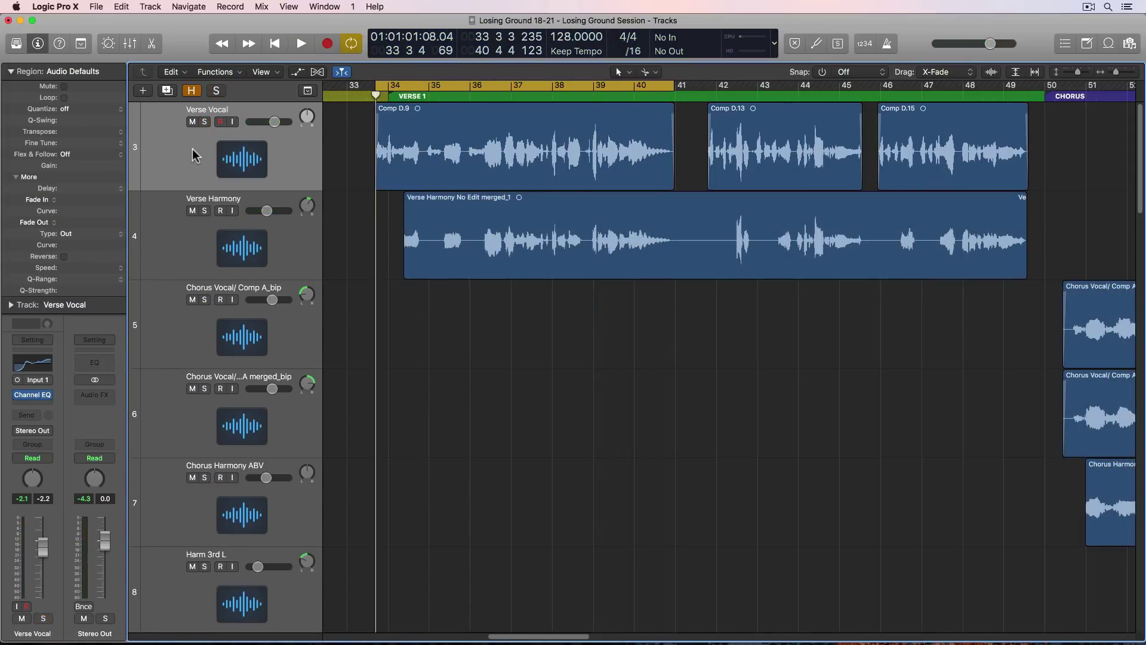
{"action": "left_click", "coordinate": [192, 211]}
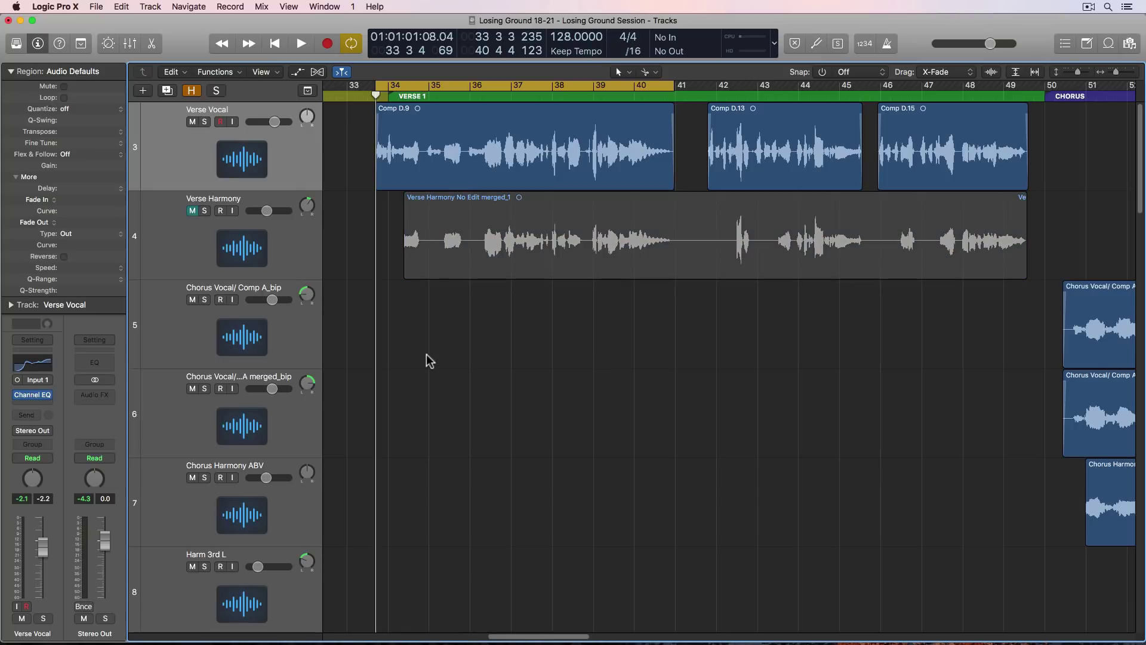
{"action": "key", "text": "space"}
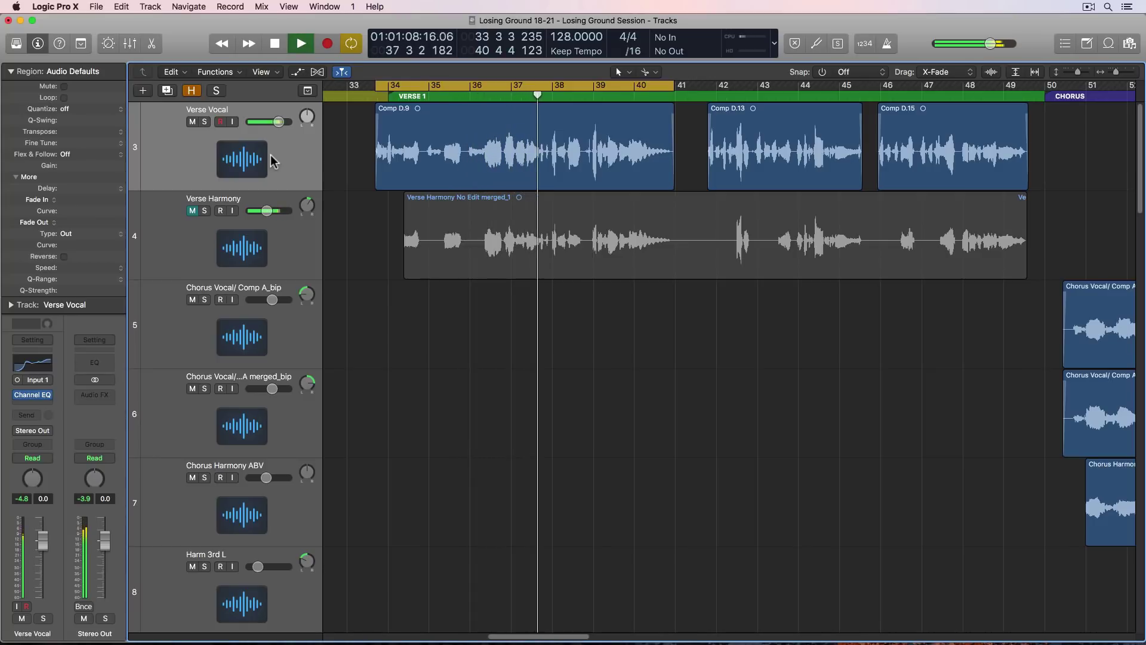
{"action": "key", "text": "c"}
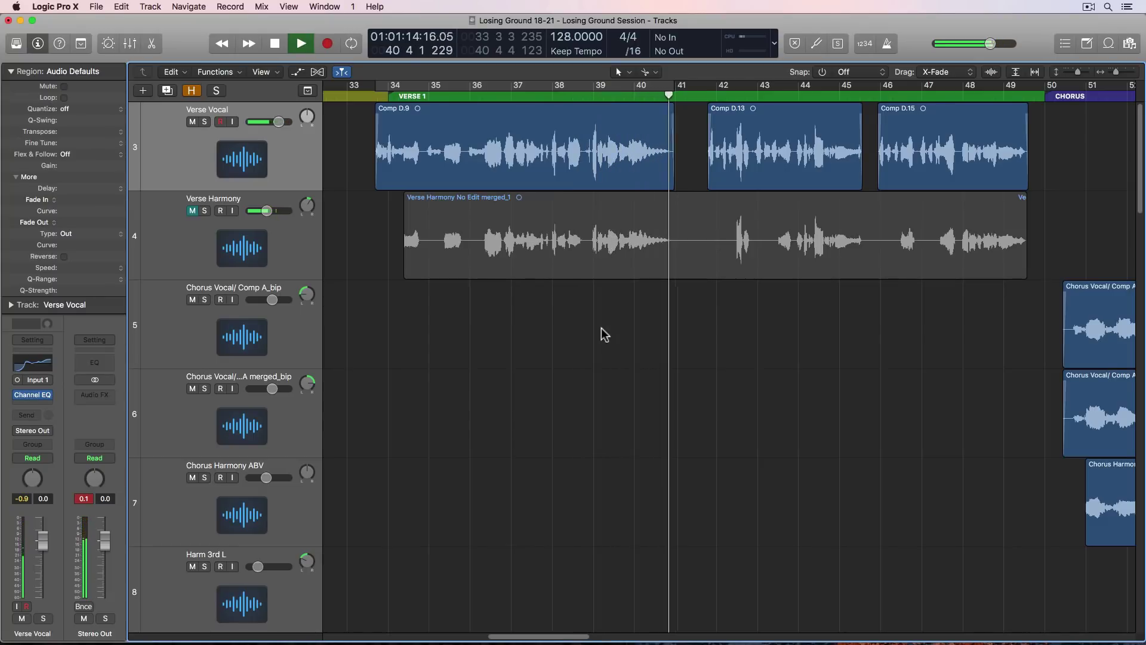
{"action": "key", "text": "space"}
Step: Turn cycling back on over the first verse phrase and insert a mono Compressor after the Channel EQ on the Verse Vocal
{"action": "left_click", "coordinate": [266, 169]}
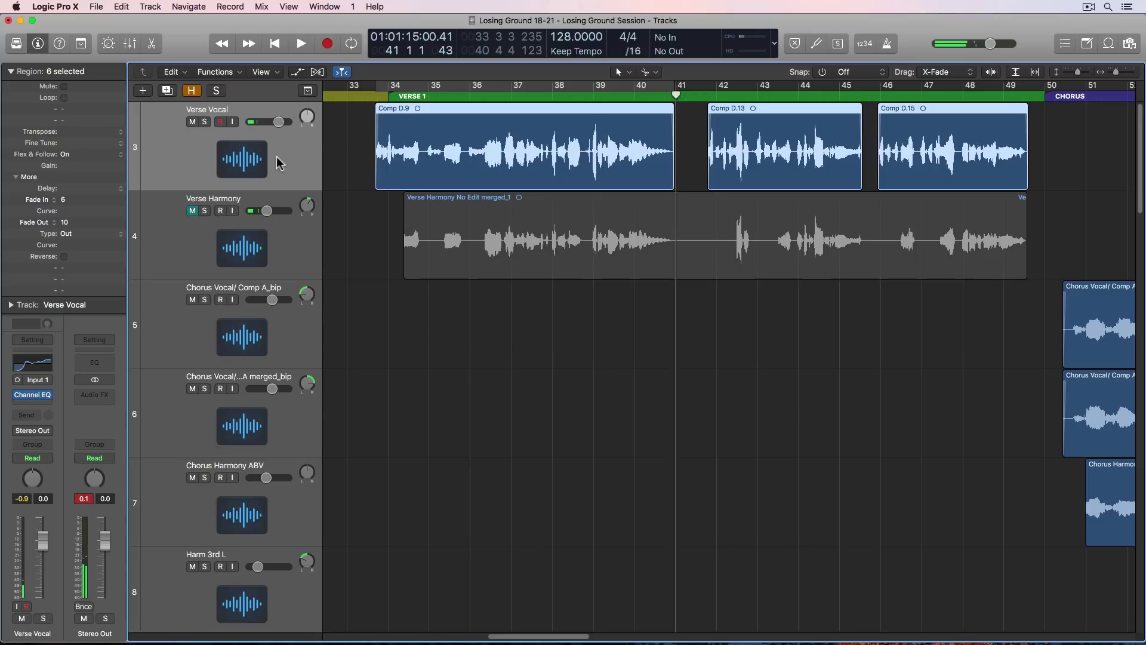
{"action": "key", "text": "super+u"}
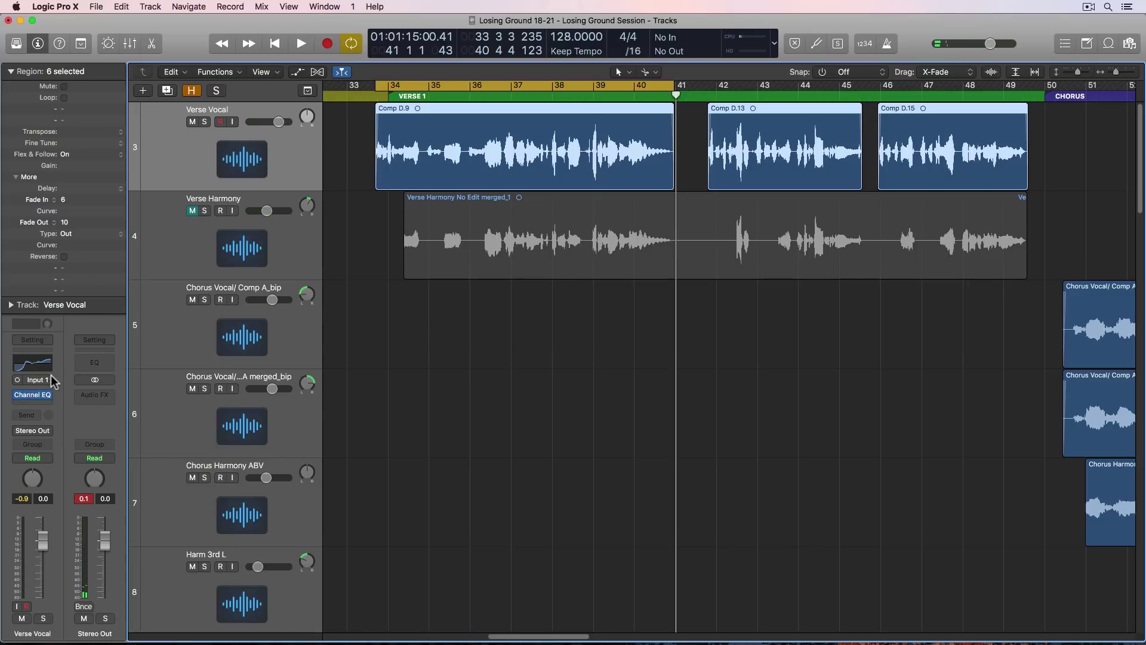
{"action": "left_click", "coordinate": [40, 400]}
{"action": "mouse_move", "coordinate": [71, 439]}
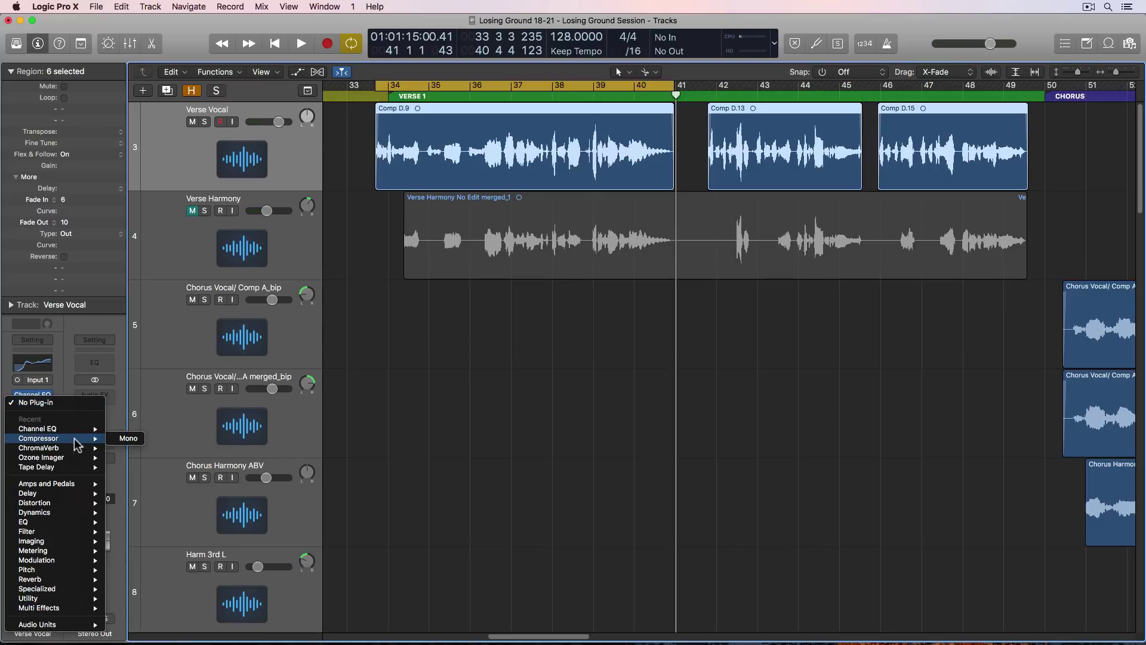
{"action": "left_click", "coordinate": [117, 440]}
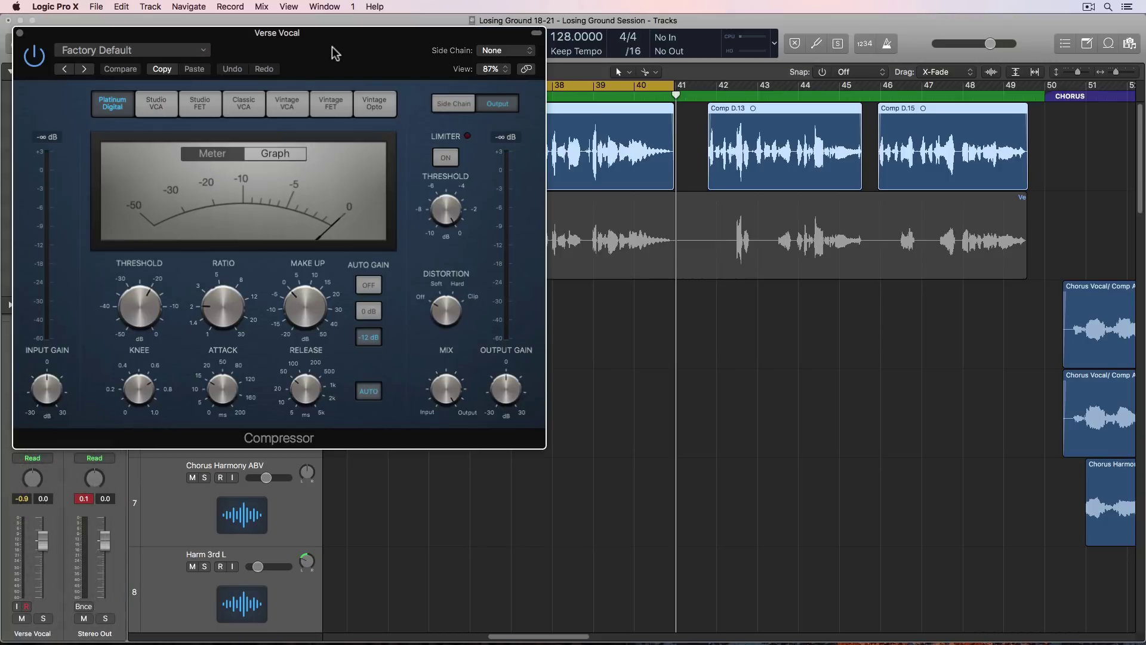
Step: Switch the Compressor to the Vintage Opto model, enlarge its window to 108% and turn auto gain off
{"action": "left_click", "coordinate": [369, 110]}
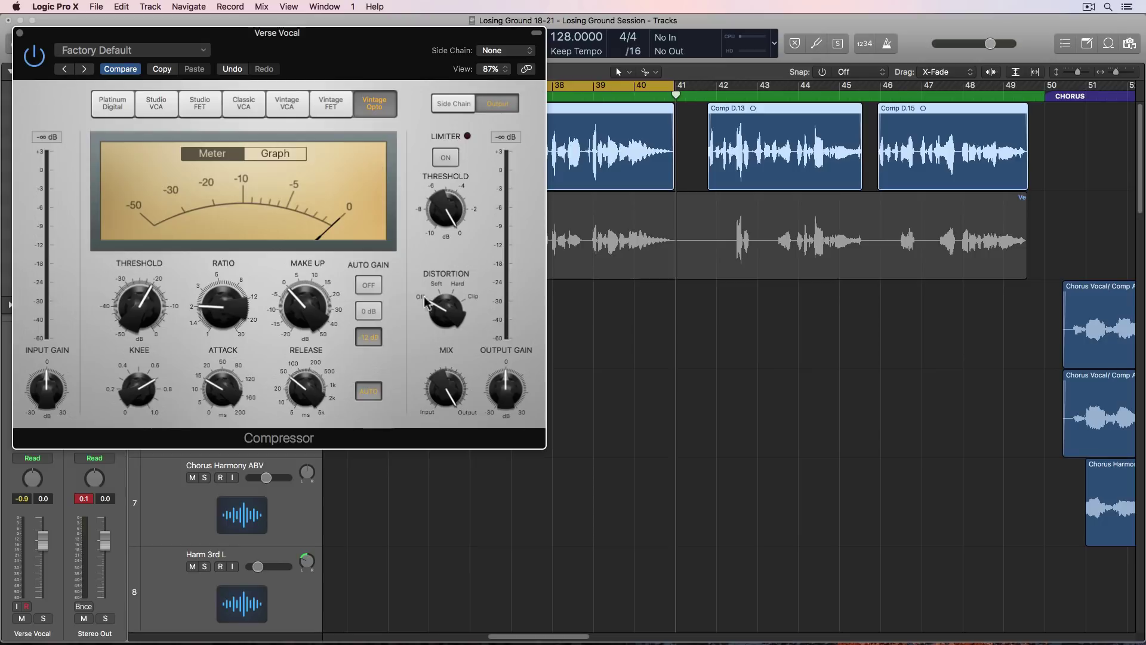
{"action": "left_click_drag", "start_coordinate": [571, 472], "coordinate": [677, 534]}
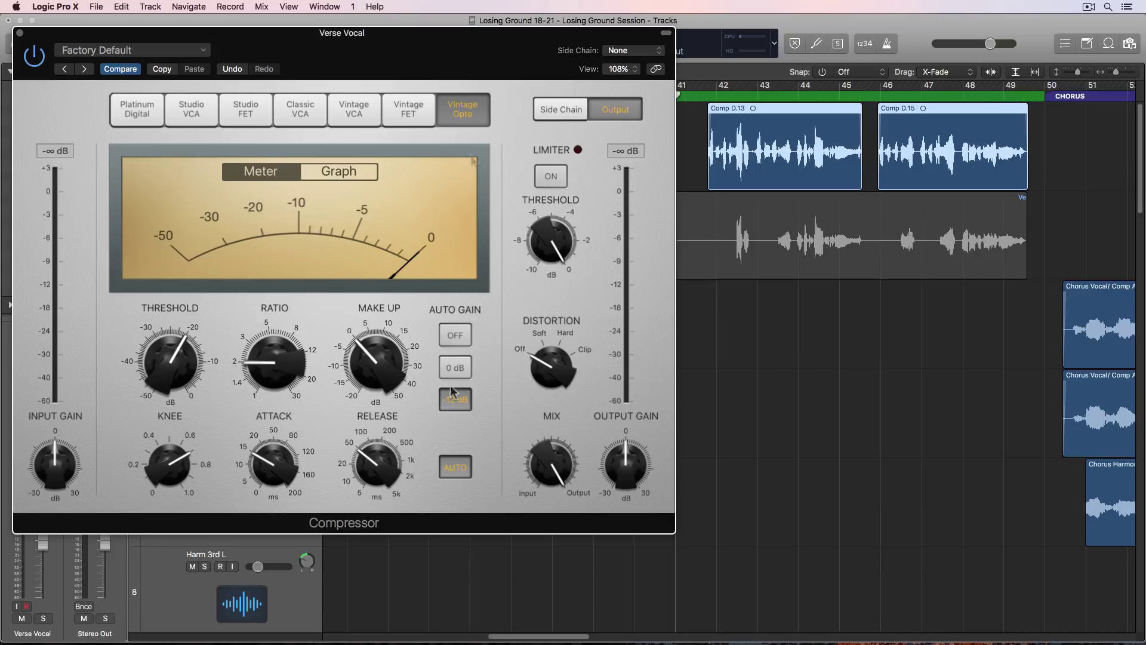
{"action": "left_click", "coordinate": [454, 336]}
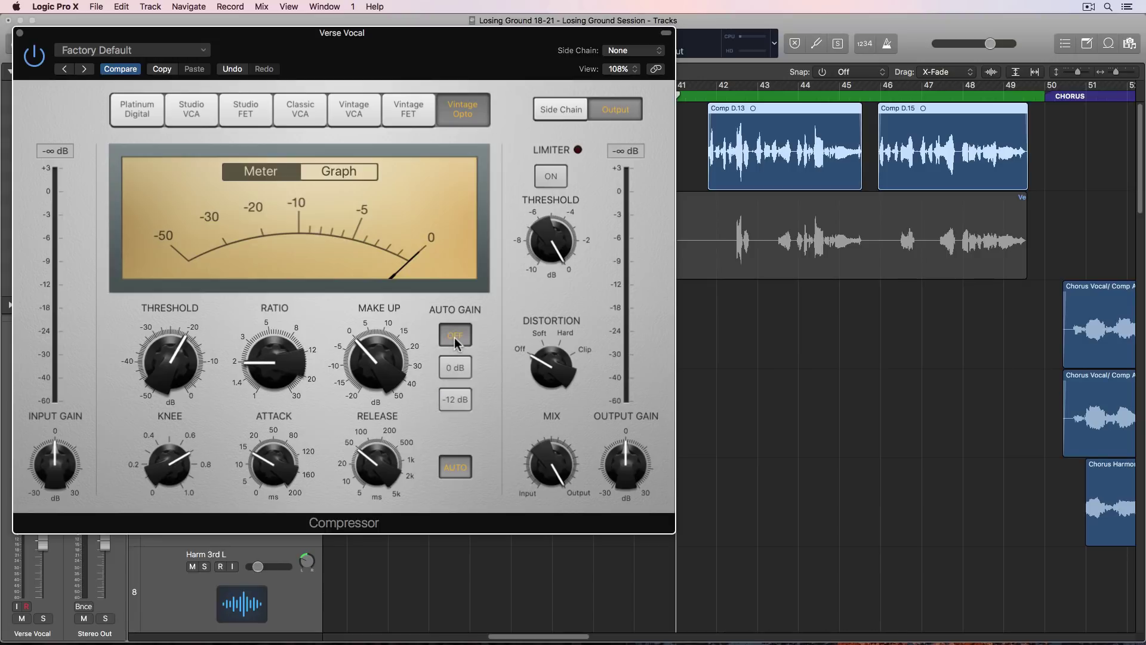
{"action": "left_click_drag", "start_coordinate": [378, 351], "coordinate": [374, 361]}
Step: Set the Compressor's threshold to -31.5 dB and its ratio to about 8:1 while playing the mix
{"action": "key", "text": "space"}
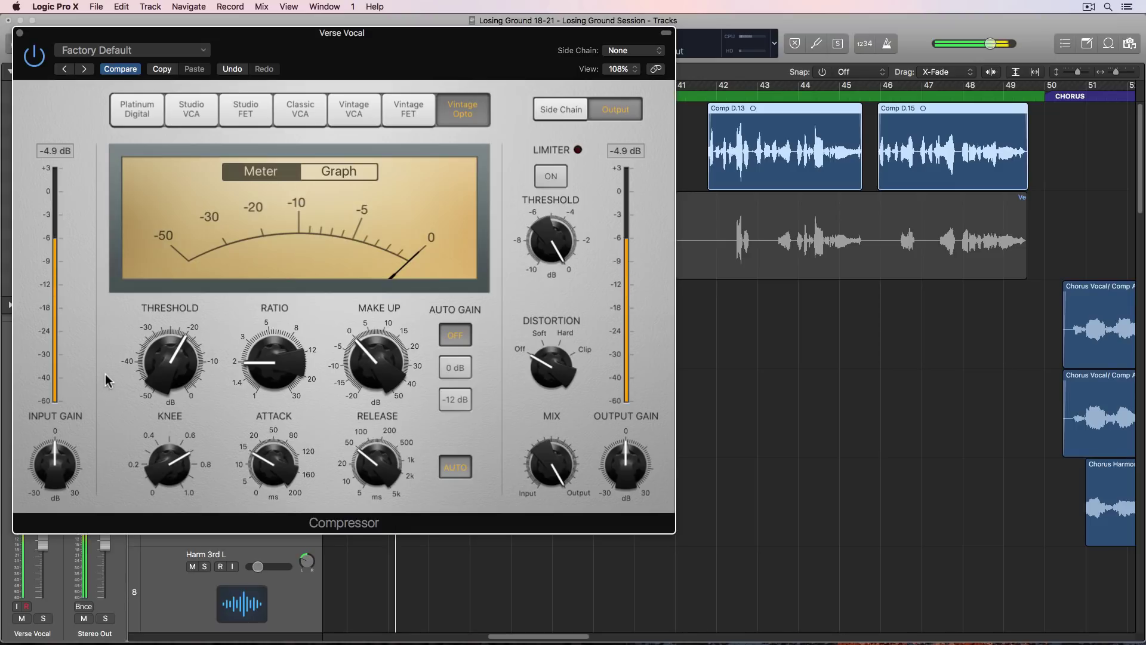
{"action": "left_click_drag", "start_coordinate": [158, 365], "coordinate": [174, 415]}
{"action": "mouse_move", "coordinate": [293, 384]}
{"action": "left_click_drag", "start_coordinate": [292, 384], "coordinate": [299, 301]}
{"action": "mouse_move", "coordinate": [163, 335]}
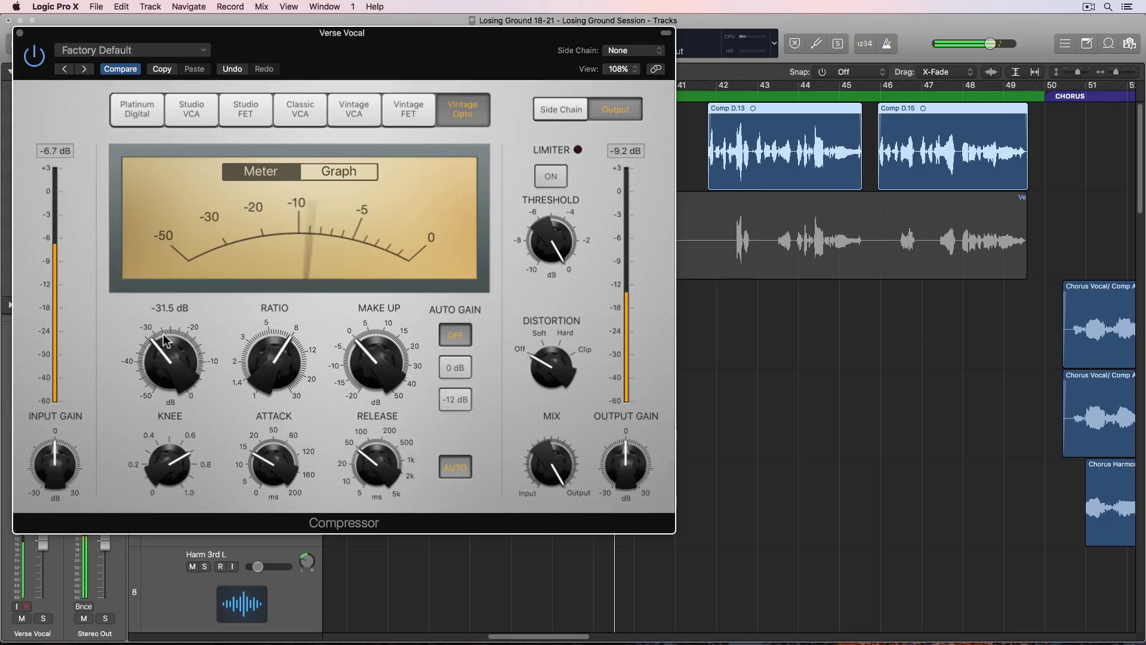
Step: Adjust the Compressor's make-up gain by ear, trying up to 6.0 dB before settling on 3.5 dB
{"action": "mouse_move", "coordinate": [317, 342]}
{"action": "left_click_drag", "start_coordinate": [352, 325], "coordinate": [353, 320]}
{"action": "mouse_move", "coordinate": [180, 315]}
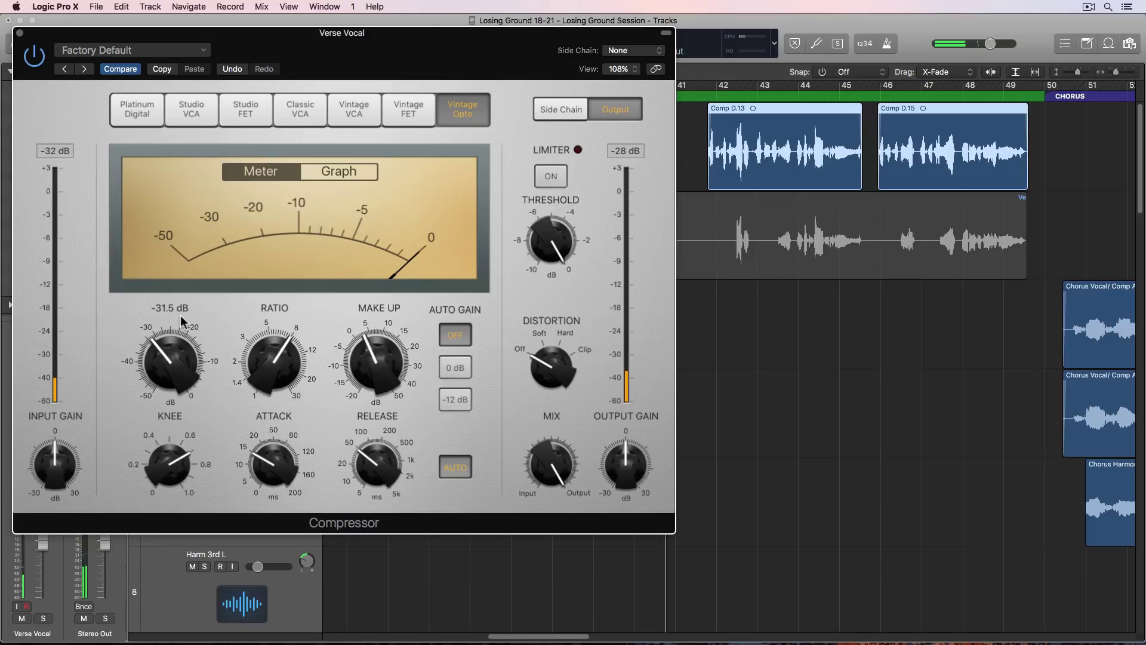
{"action": "mouse_move", "coordinate": [255, 331]}
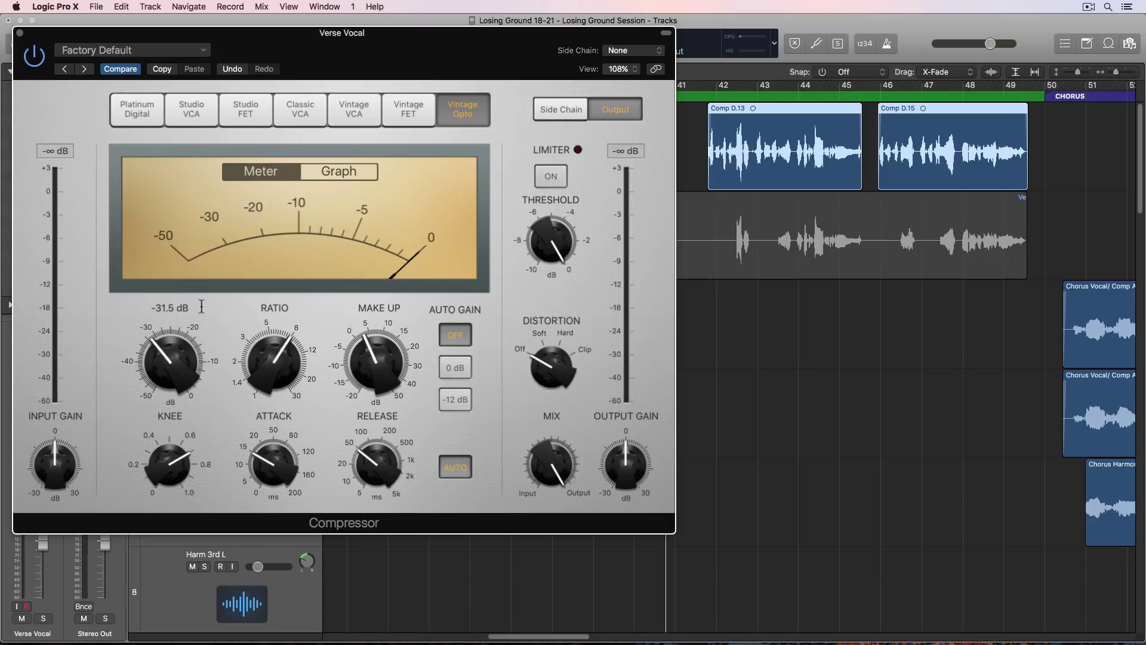
{"action": "mouse_move", "coordinate": [380, 365]}
{"action": "mouse_move", "coordinate": [379, 363]}
{"action": "left_mouse_down"}
{"action": "mouse_move", "coordinate": [370, 384]}
{"action": "mouse_move", "coordinate": [381, 367]}
{"action": "left_mouse_up"}
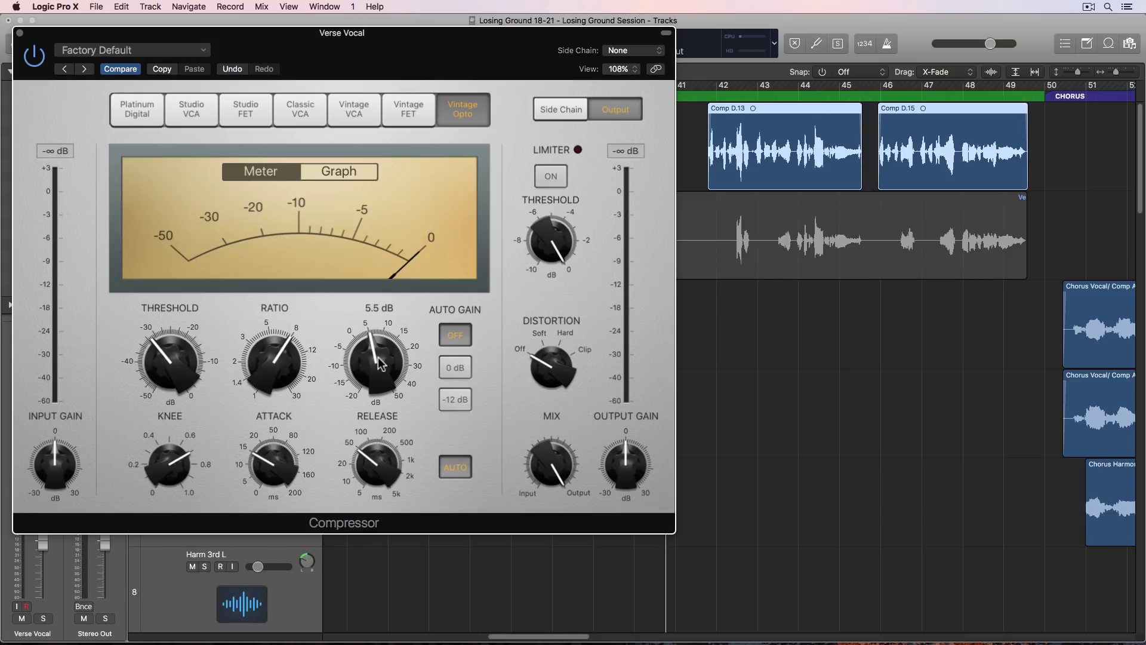
{"action": "key", "text": "space"}
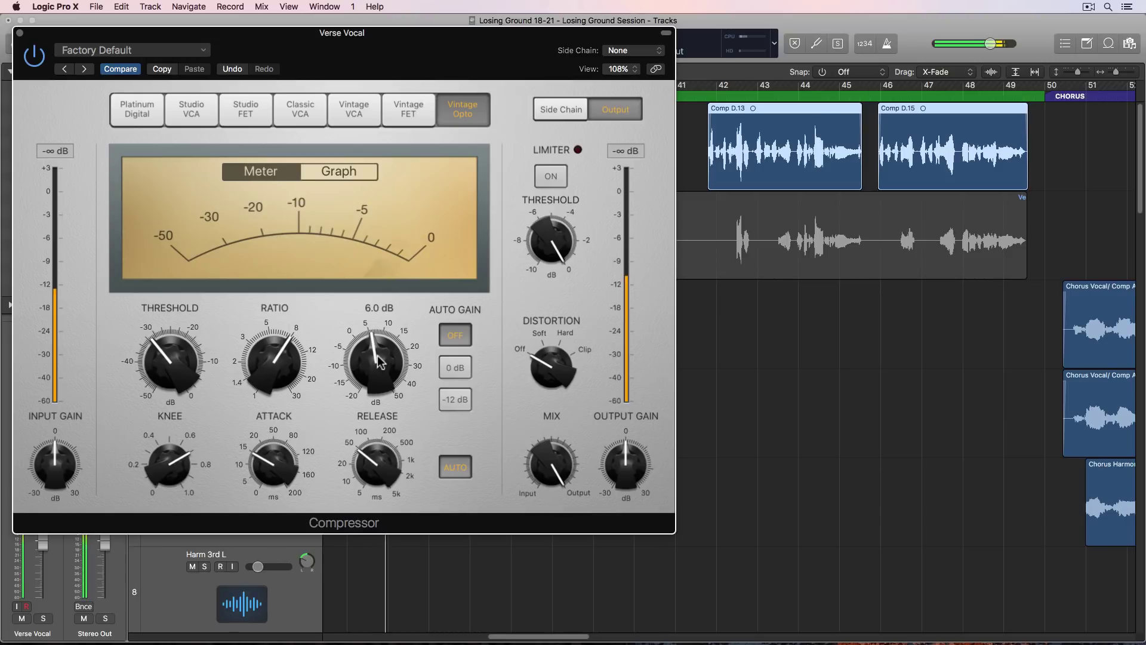
{"action": "left_click_drag", "start_coordinate": [372, 357], "coordinate": [367, 363]}
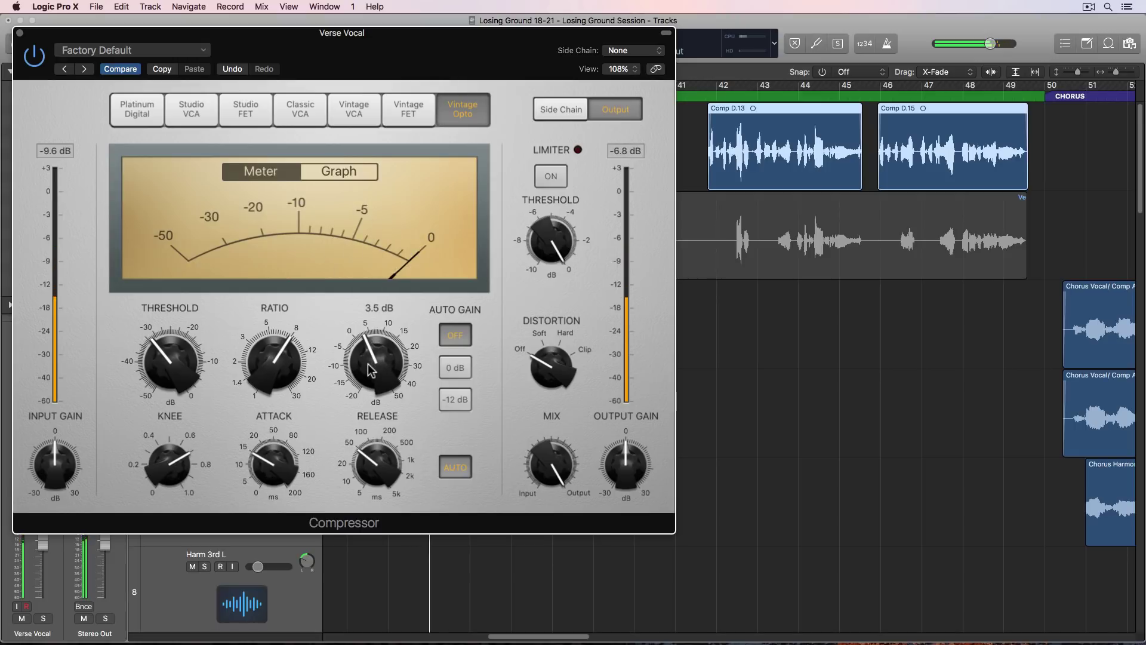
Step: Try very fast and slow attack times on the Compressor, then settle on about 17 ms while listening to the vocal
{"action": "left_click_drag", "start_coordinate": [308, 439], "coordinate": [227, 487]}
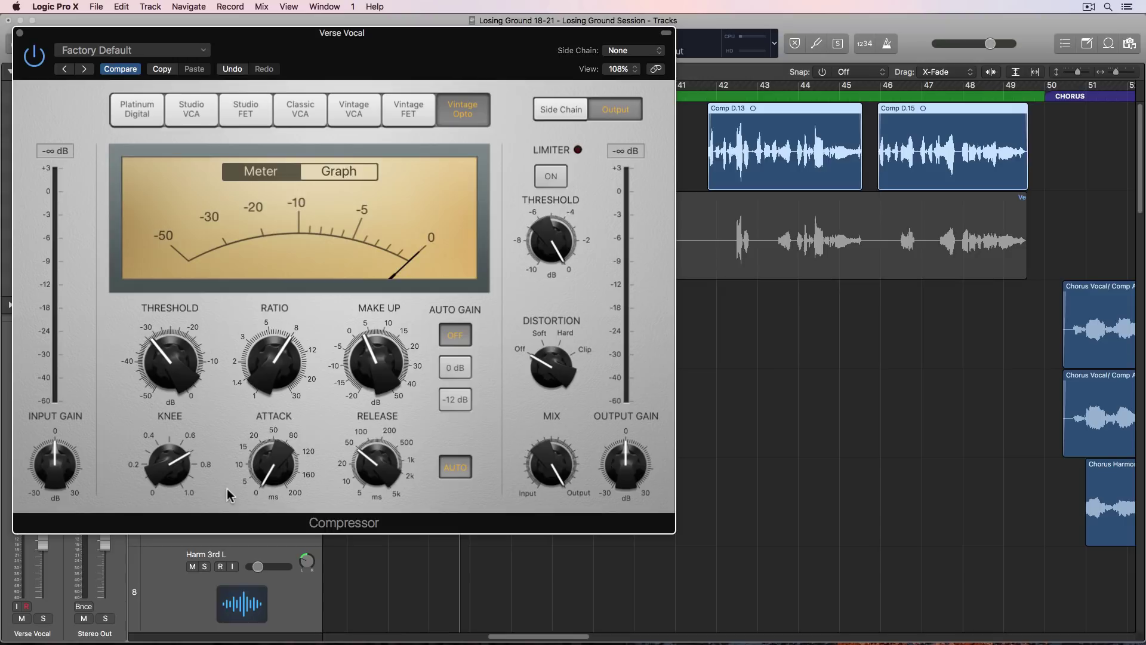
{"action": "mouse_move", "coordinate": [273, 471]}
{"action": "left_click_drag", "start_coordinate": [275, 476], "coordinate": [303, 374]}
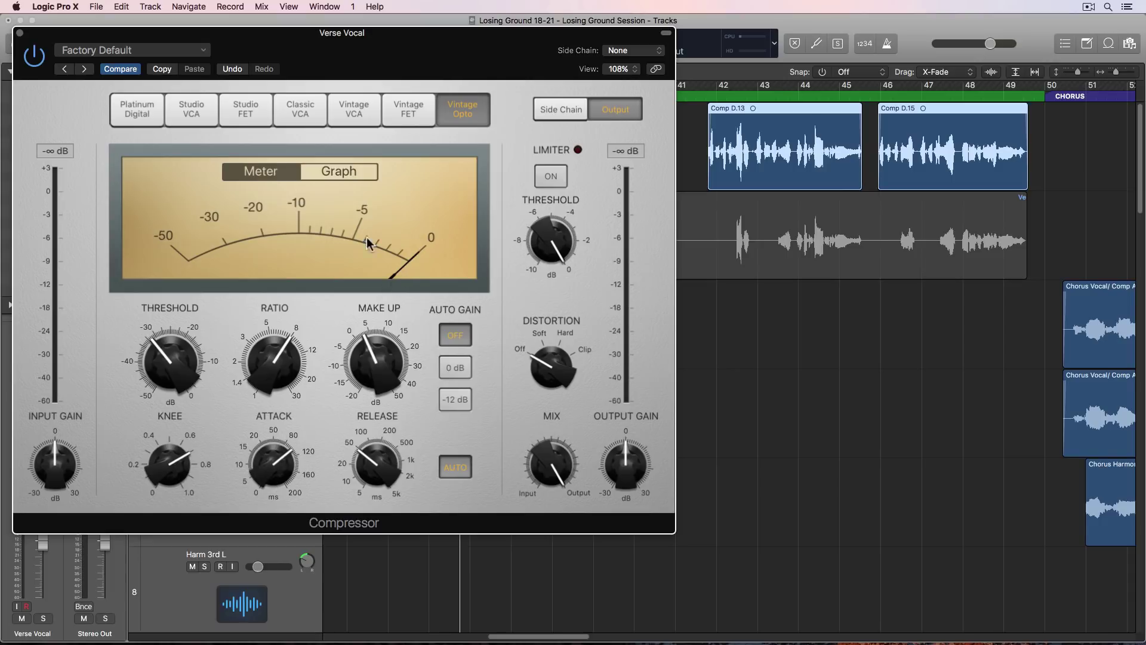
{"action": "mouse_move", "coordinate": [272, 459]}
{"action": "left_mouse_down"}
{"action": "mouse_move", "coordinate": [263, 526]}
{"action": "mouse_move", "coordinate": [271, 443]}
{"action": "left_mouse_up"}
{"action": "key", "text": "space"}
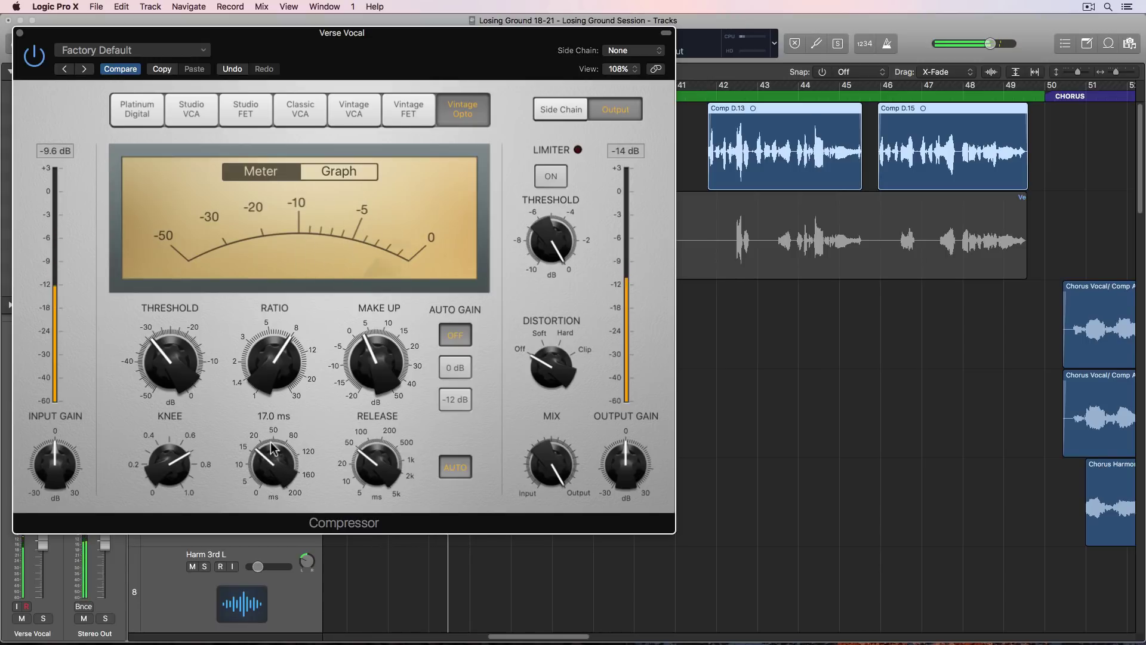
{"action": "left_click_drag", "start_coordinate": [270, 443], "coordinate": [270, 457]}
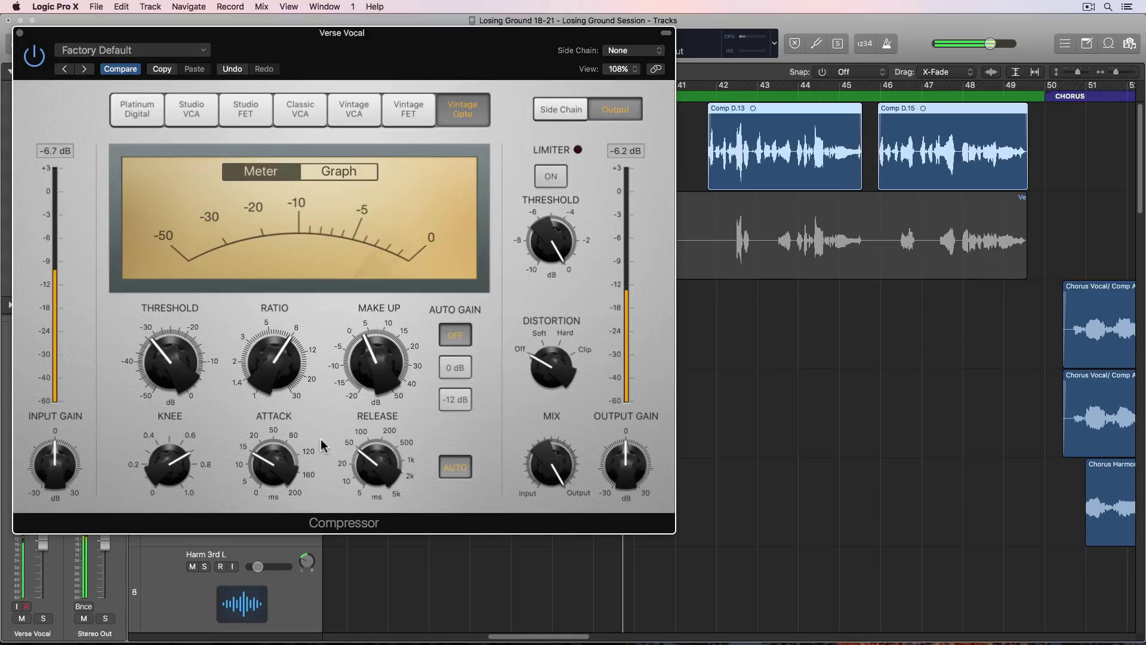
{"action": "left_click_drag", "start_coordinate": [321, 438], "coordinate": [331, 431]}
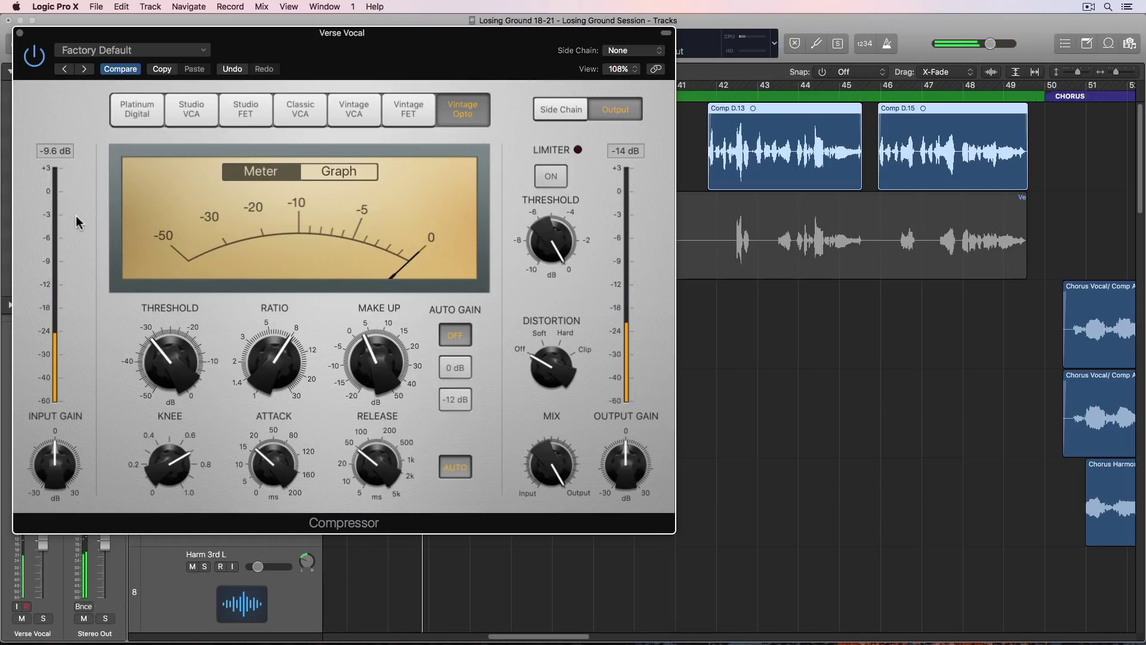
Step: Raise the Compressor's input gain slightly and set the make-up gain to 2.5 dB during playback
{"action": "mouse_move", "coordinate": [63, 481]}
{"action": "left_click_drag", "start_coordinate": [61, 476], "coordinate": [59, 474]}
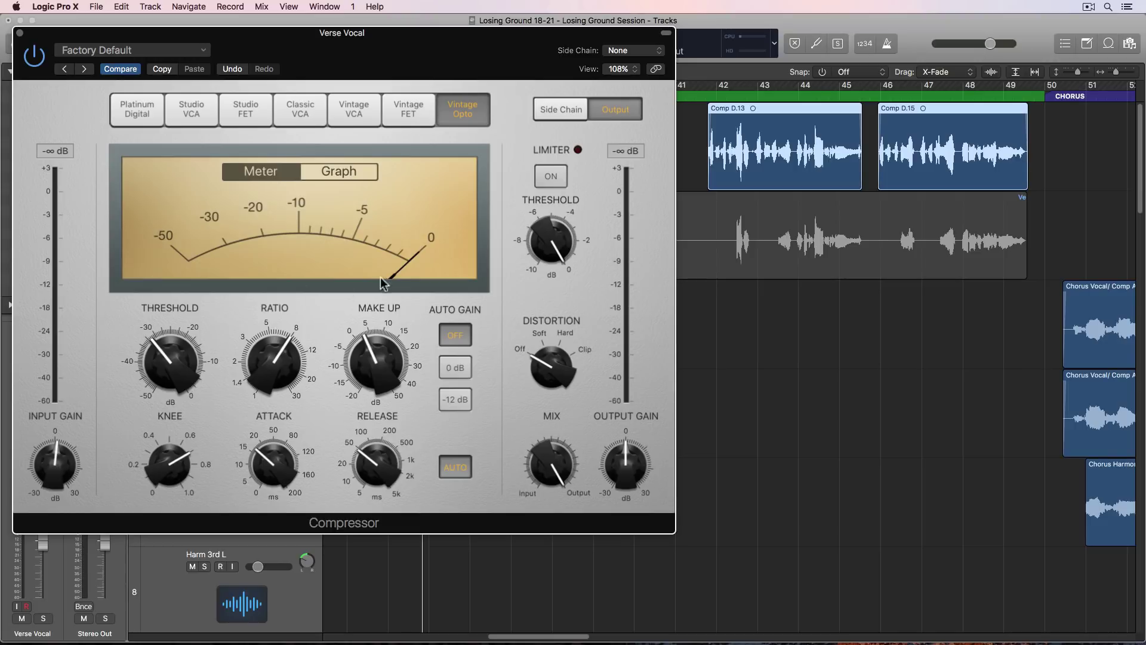
{"action": "key", "text": "space"}
{"action": "mouse_move", "coordinate": [394, 345]}
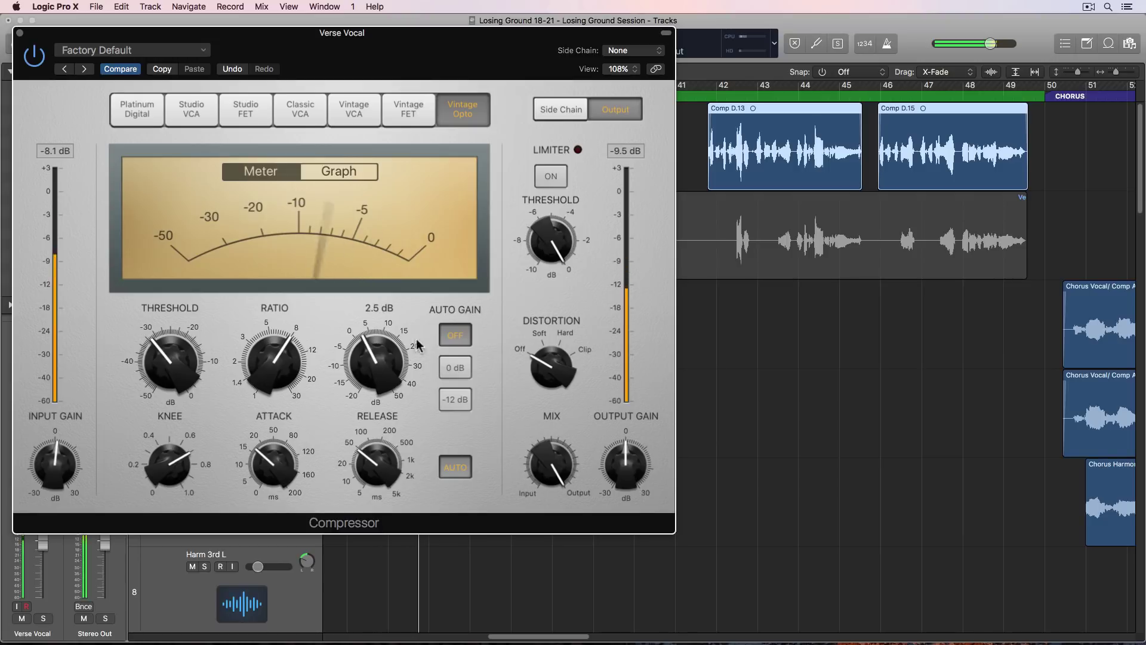
Step: Audition the Compressor's Clip, Soft and Hard distortion modes, choose Hard and set the make-up gain to 2.0 dB
{"action": "left_click_drag", "start_coordinate": [552, 362], "coordinate": [566, 332]}
{"action": "left_click", "coordinate": [583, 351]}
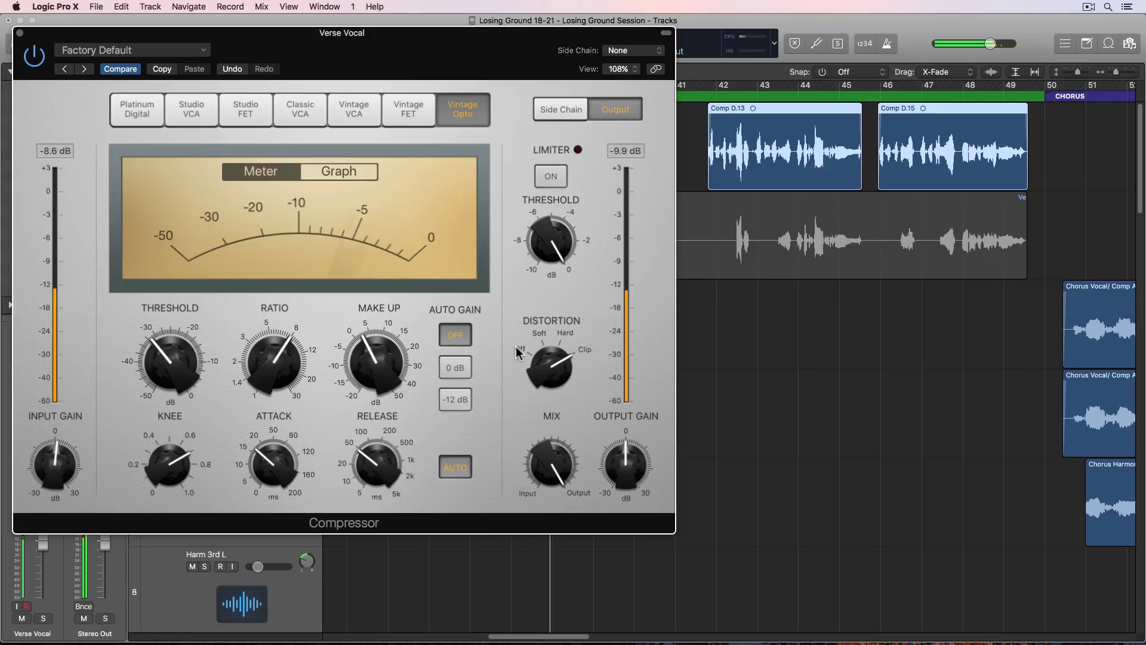
{"action": "left_click", "coordinate": [540, 336]}
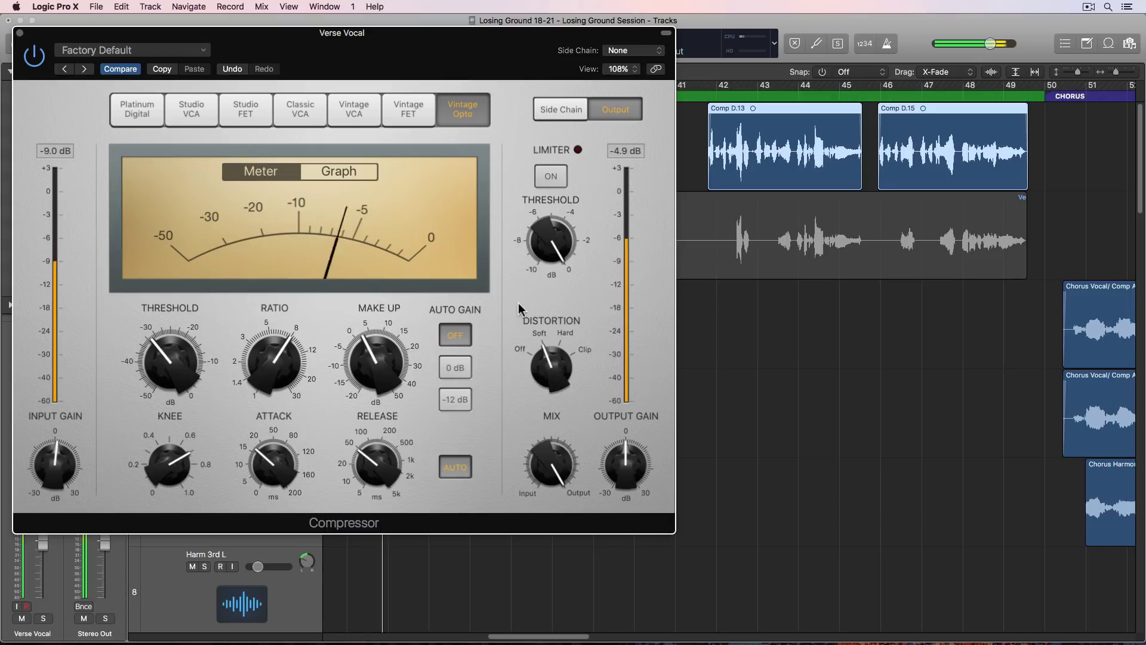
{"action": "mouse_move", "coordinate": [368, 342]}
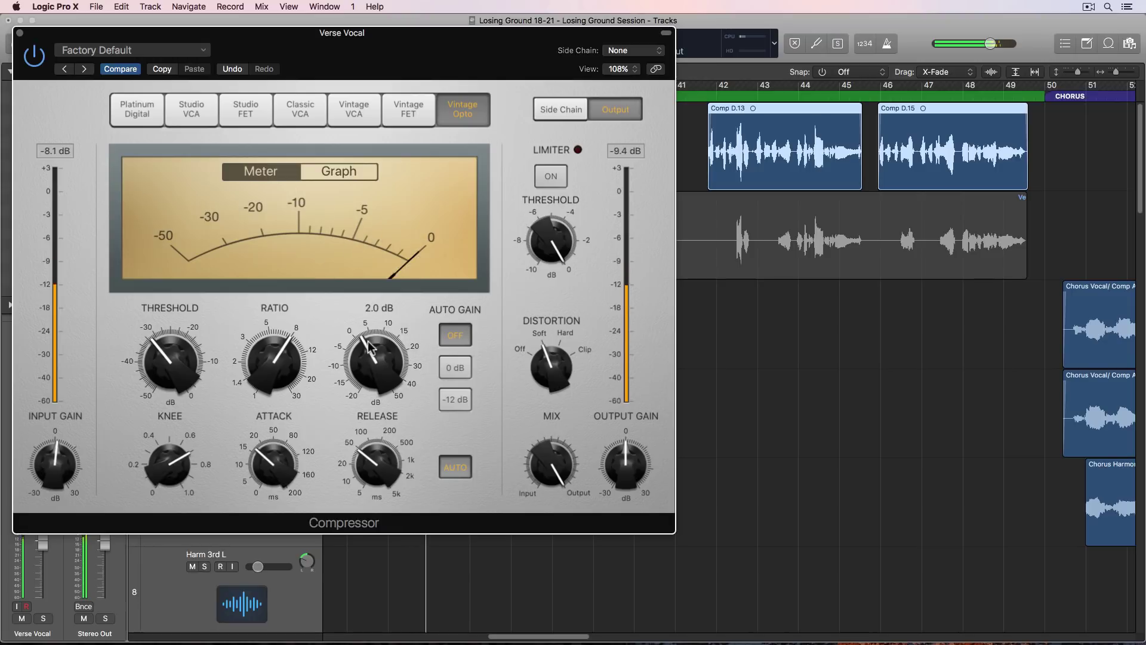
{"action": "left_click", "coordinate": [564, 333]}
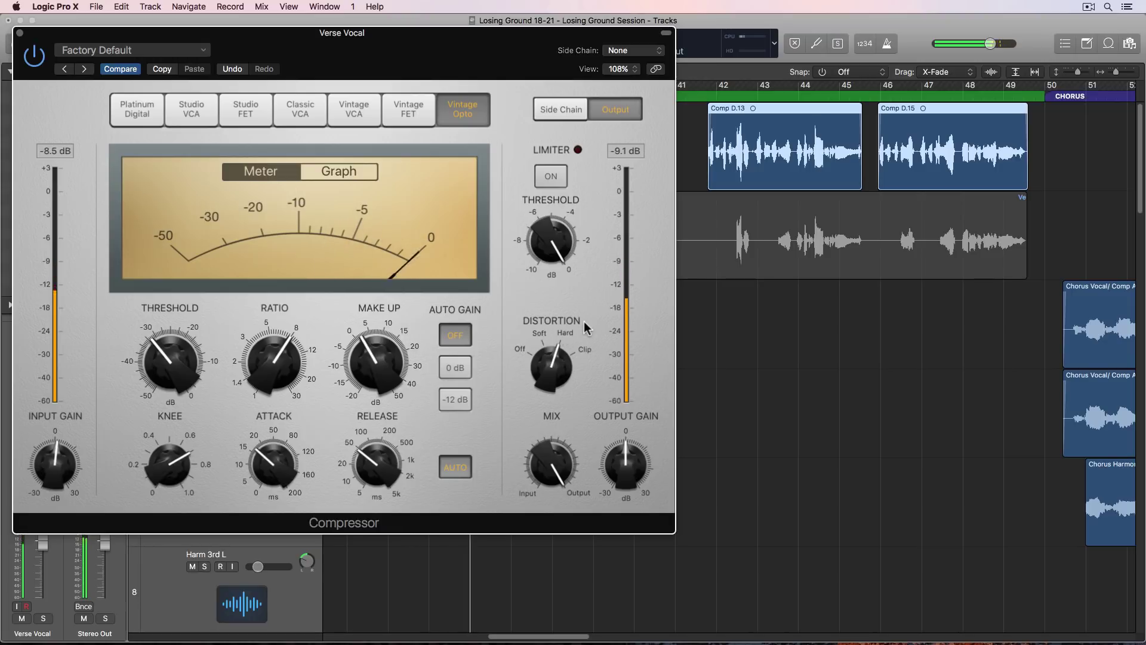
{"action": "left_click", "coordinate": [585, 349]}
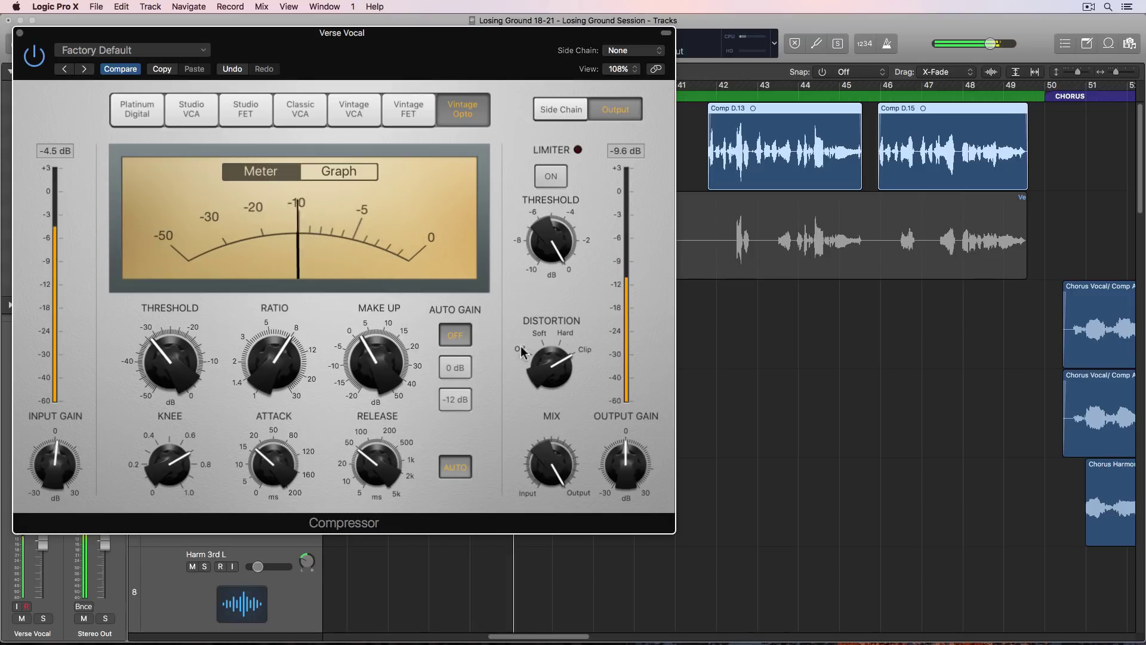
{"action": "left_click", "coordinate": [568, 335]}
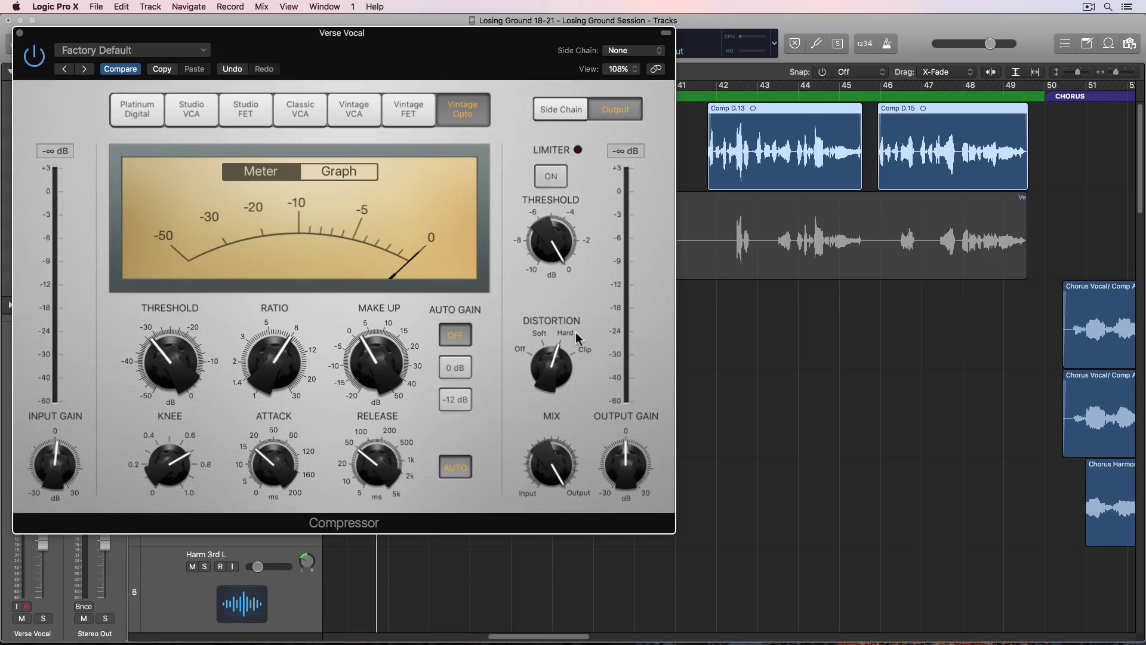
{"action": "mouse_move", "coordinate": [554, 452]}
{"action": "left_mouse_down"}
{"action": "mouse_move", "coordinate": [545, 535]}
{"action": "mouse_move", "coordinate": [557, 454]}
{"action": "left_mouse_up"}
Step: Close the Compressor, lower the Verse Vocal volume to -1.0 dB and play through Verse 1 with cycling turned off
{"action": "left_click", "coordinate": [20, 33]}
{"action": "key", "text": "space"}
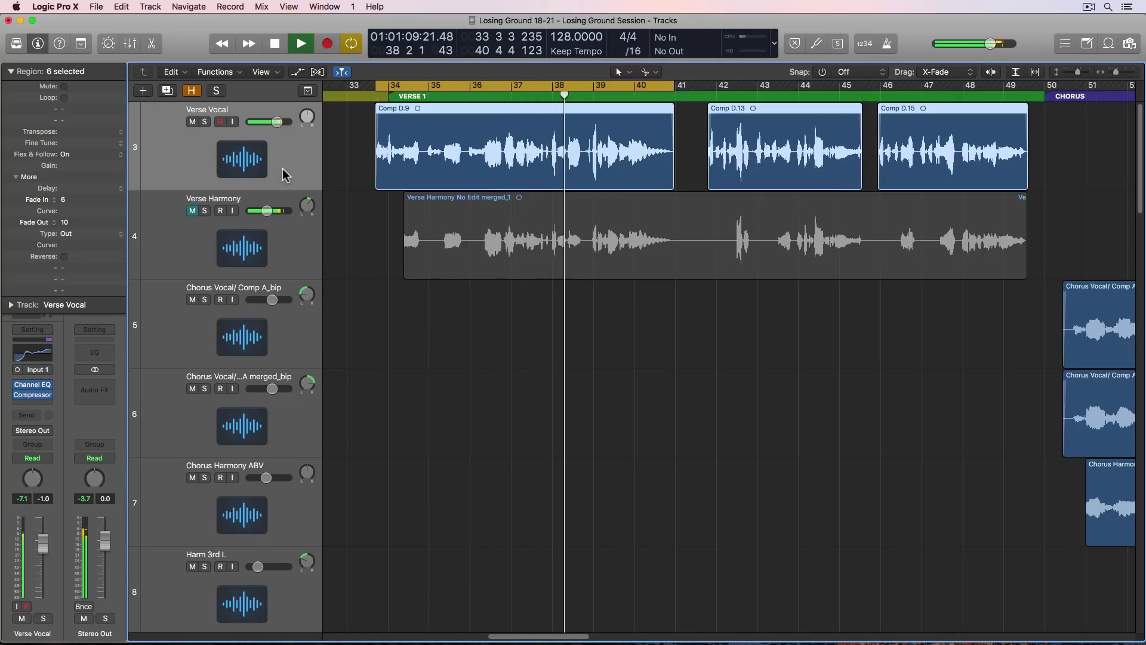
{"action": "key", "text": "c"}
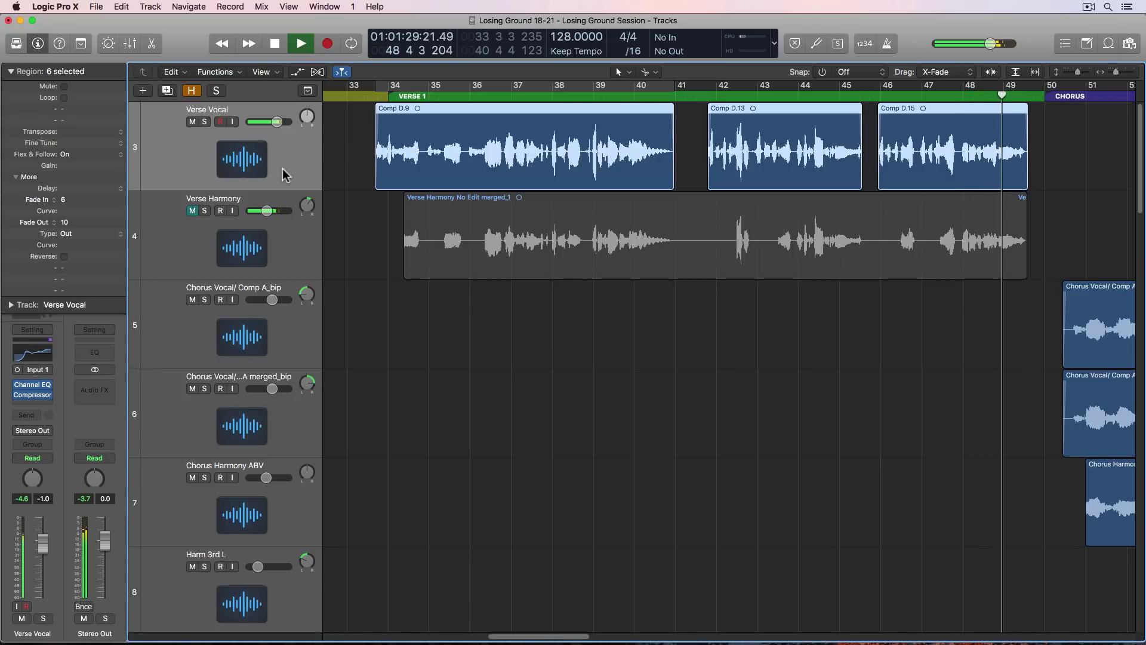
{"action": "key", "text": "space"}
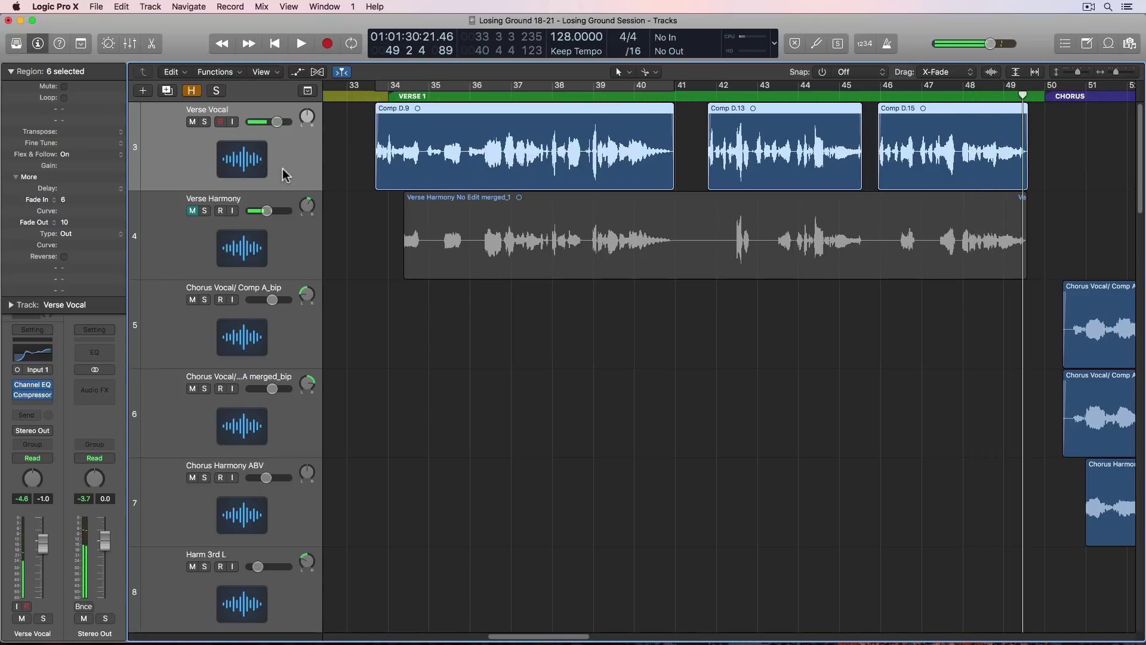
Step: Reduce the Verse Vocal Channel EQ's 6000 Hz high shelf to +3.5 dB with a Q of 0.67 and close the EQ
{"action": "left_click", "coordinate": [34, 388]}
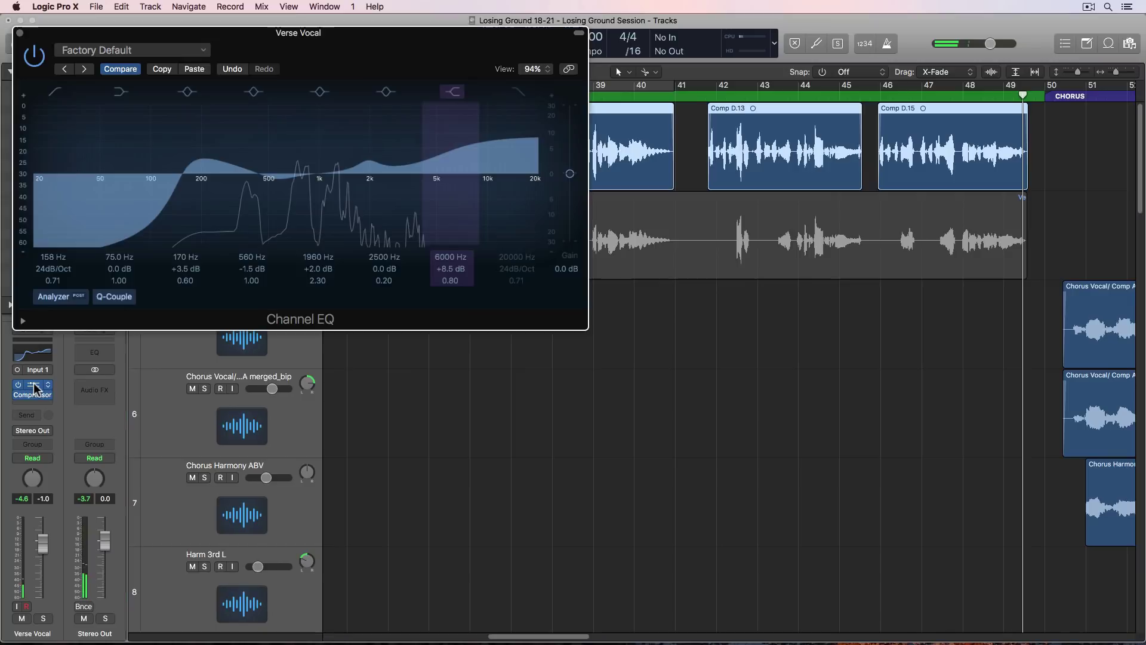
{"action": "left_click_drag", "start_coordinate": [455, 267], "coordinate": [450, 277]}
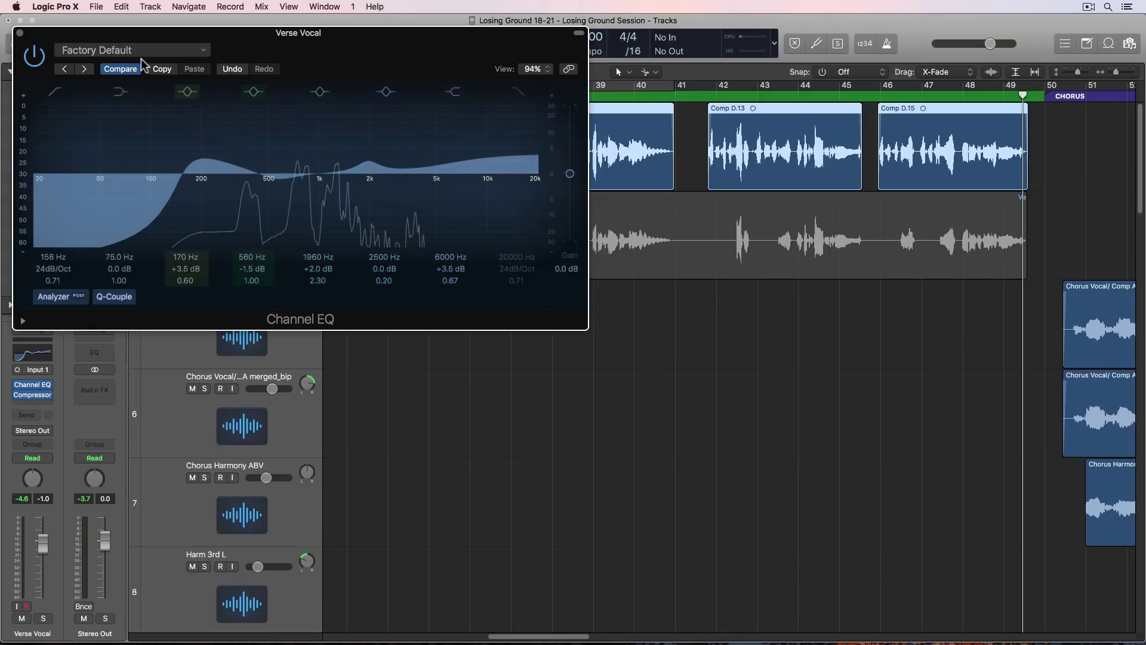
{"action": "left_click", "coordinate": [21, 34]}
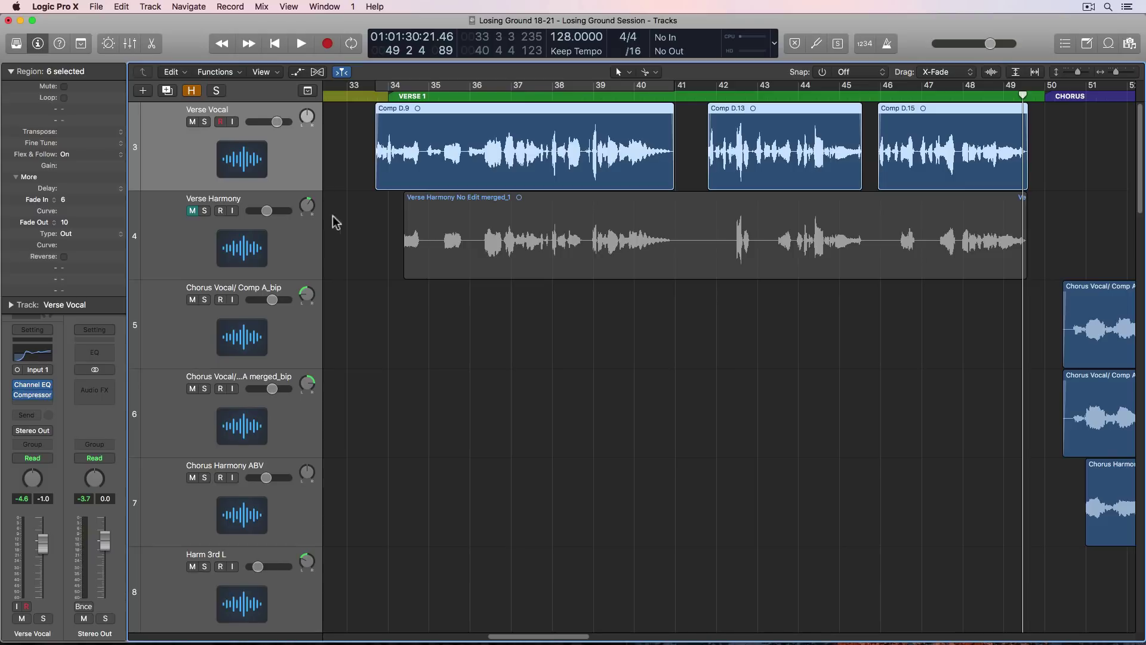
Step: Turn cycling on, play the mix and extend the cycle range to the end of Verse 1
{"action": "left_click", "coordinate": [650, 143]}
{"action": "key", "text": "u"}
{"action": "key", "text": "space"}
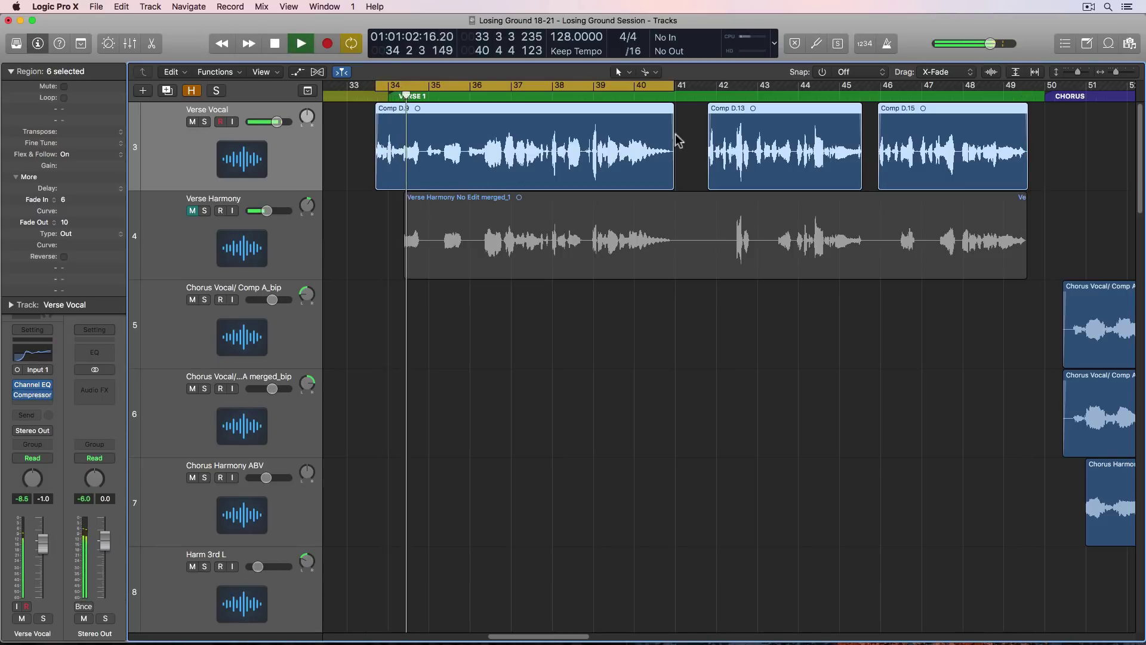
{"action": "mouse_move", "coordinate": [674, 86]}
{"action": "left_mouse_down"}
{"action": "mouse_move", "coordinate": [824, 109]}
{"action": "mouse_move", "coordinate": [1009, 116]}
{"action": "mouse_move", "coordinate": [1044, 99]}
{"action": "left_mouse_up"}
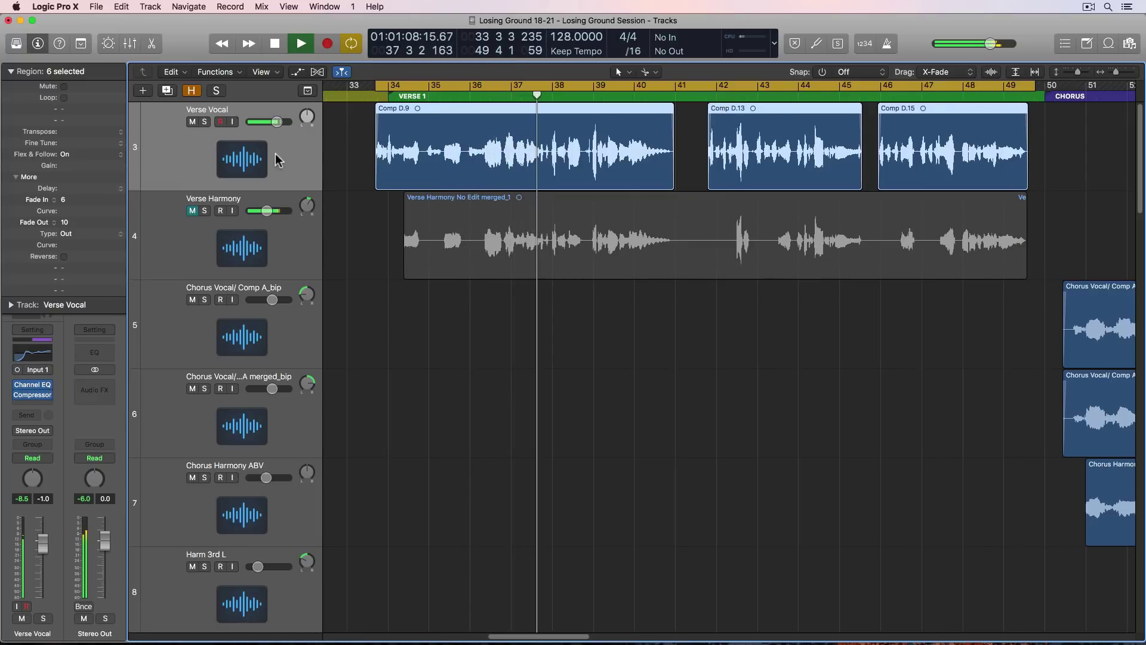
Step: Stop playback, insert a second mono Compressor on the Verse Vocal and switch it to the Studio VCA model
{"action": "key", "text": "space"}
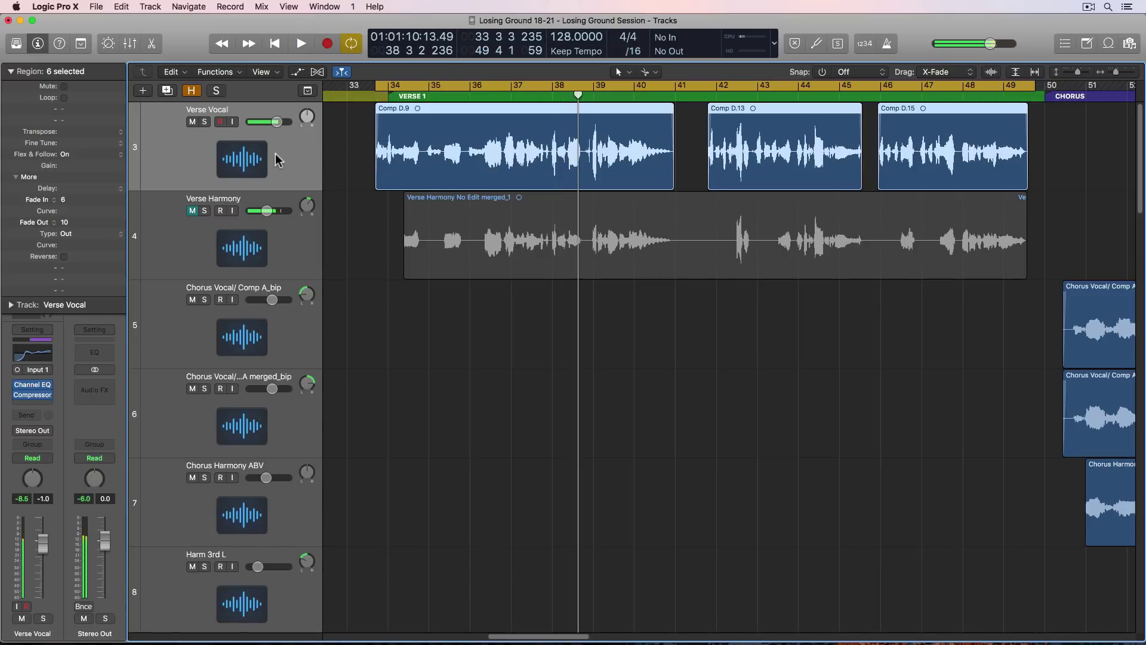
{"action": "left_click", "coordinate": [45, 403]}
{"action": "mouse_move", "coordinate": [59, 428]}
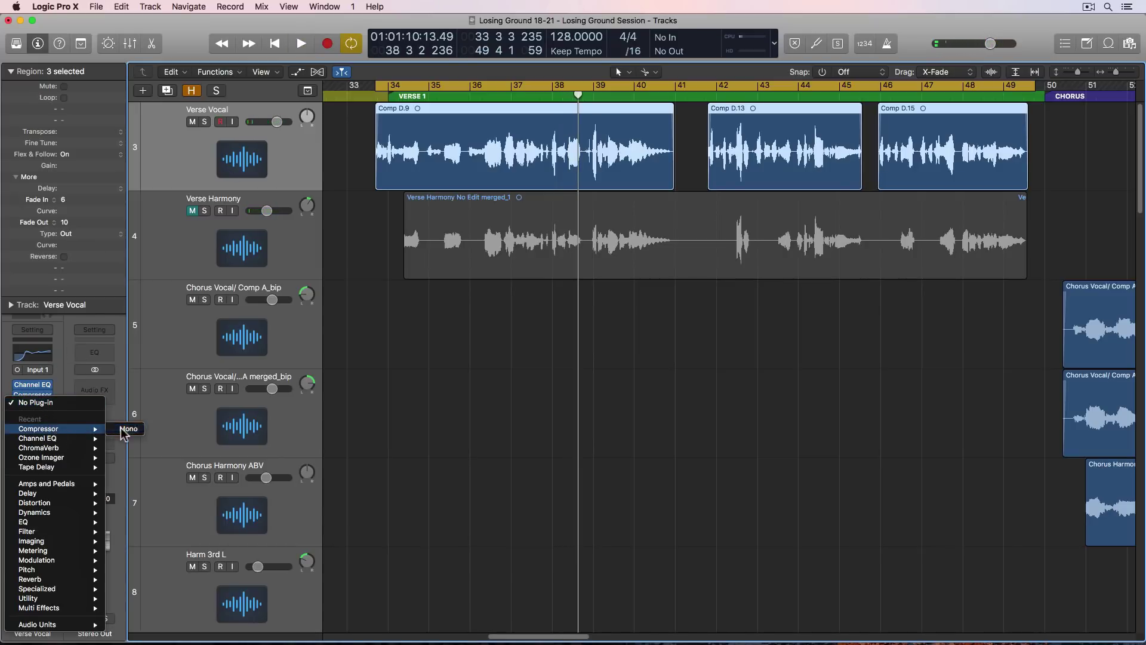
{"action": "left_click", "coordinate": [127, 429]}
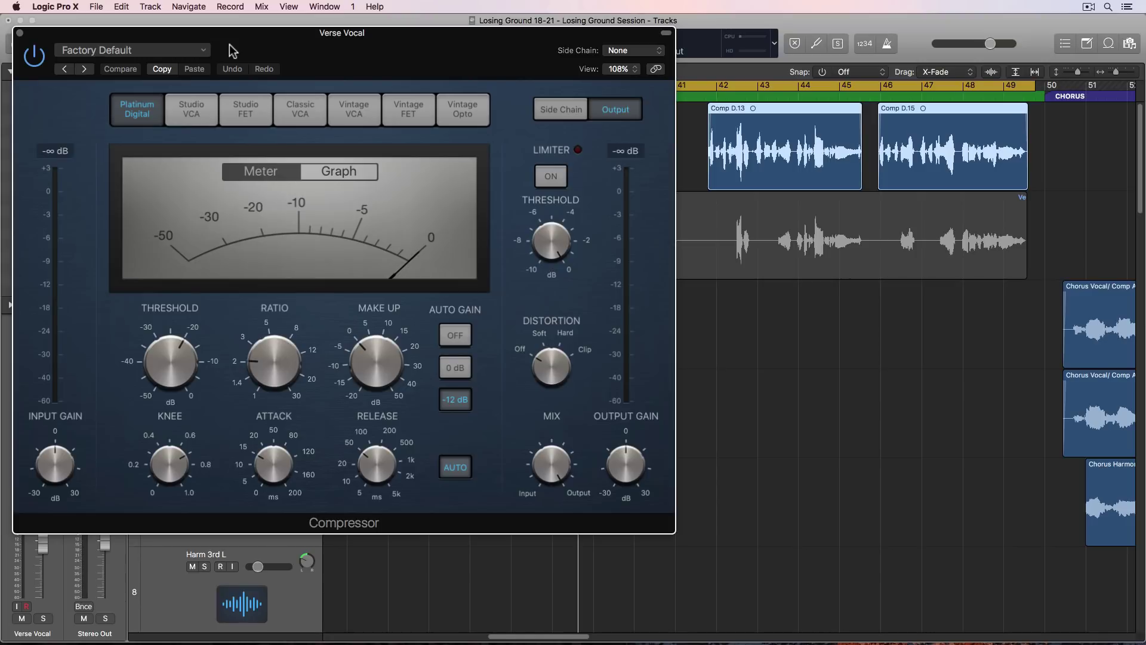
{"action": "left_click_drag", "start_coordinate": [230, 45], "coordinate": [422, 74]}
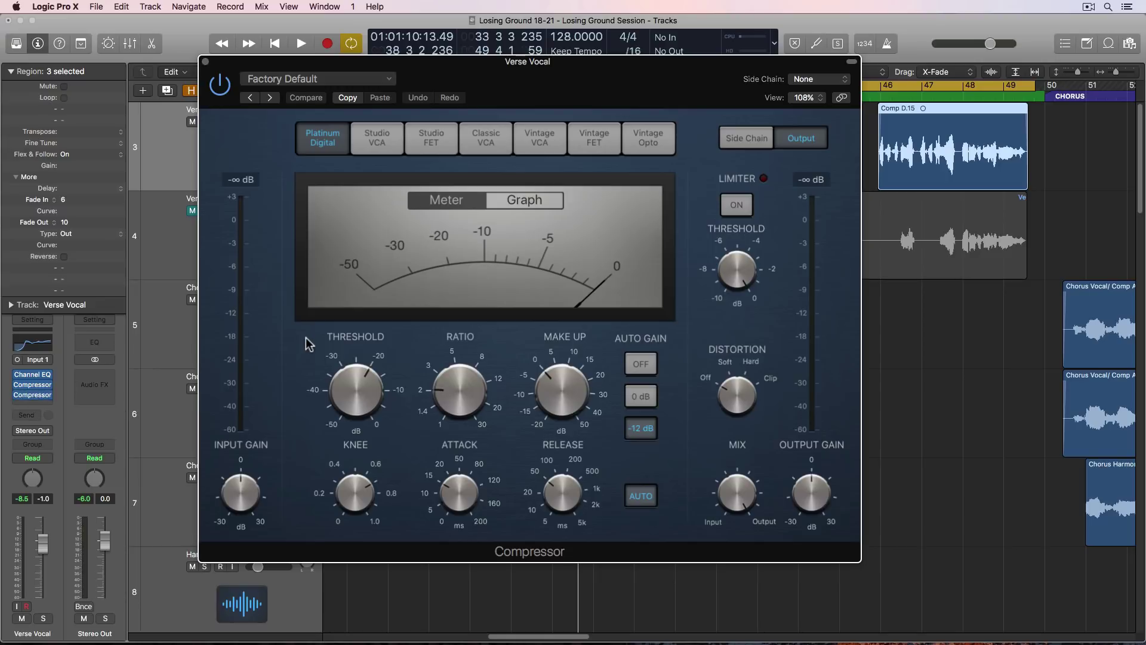
{"action": "left_click", "coordinate": [386, 130]}
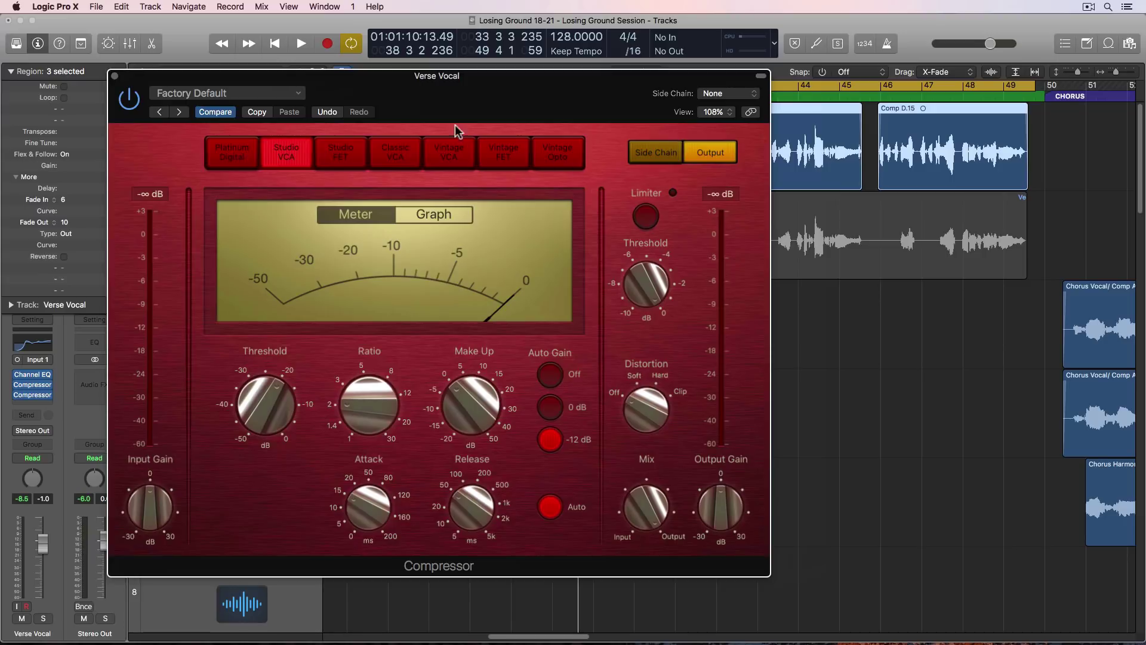
Step: Turn off the second Compressor's auto gain, then set its ratio to 2.6:1 and its threshold to -20.5 dB
{"action": "left_click_drag", "start_coordinate": [487, 83], "coordinate": [420, 49]}
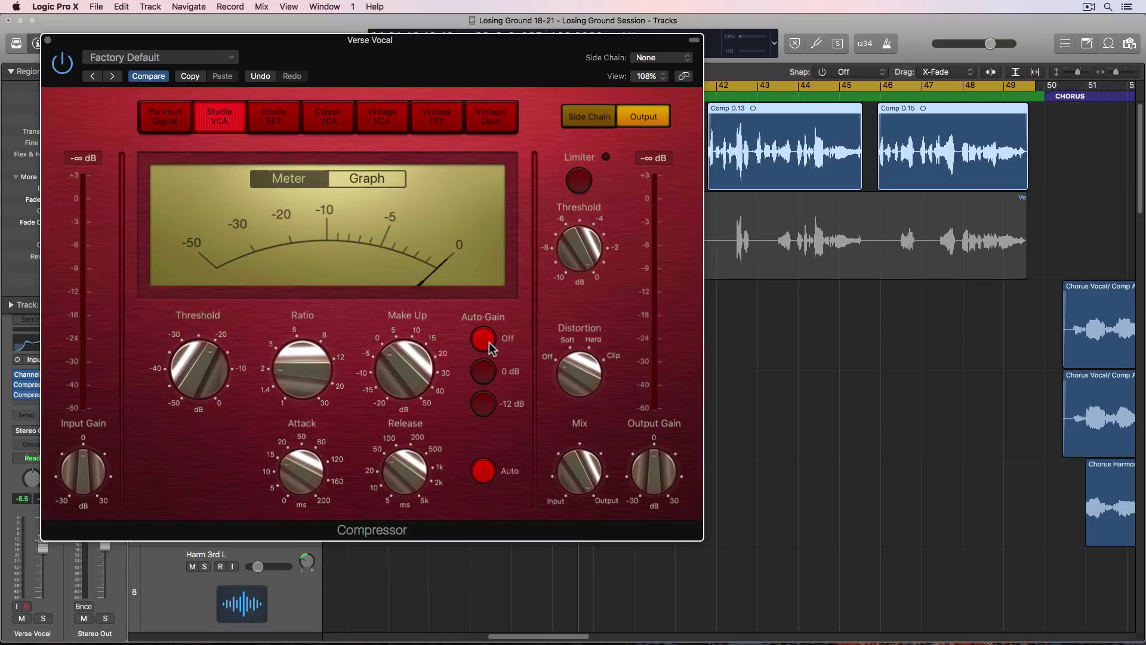
{"action": "mouse_move", "coordinate": [412, 365]}
{"action": "mouse_move", "coordinate": [284, 368]}
{"action": "left_mouse_down"}
{"action": "mouse_move", "coordinate": [284, 398]}
{"action": "mouse_move", "coordinate": [284, 359]}
{"action": "left_mouse_up"}
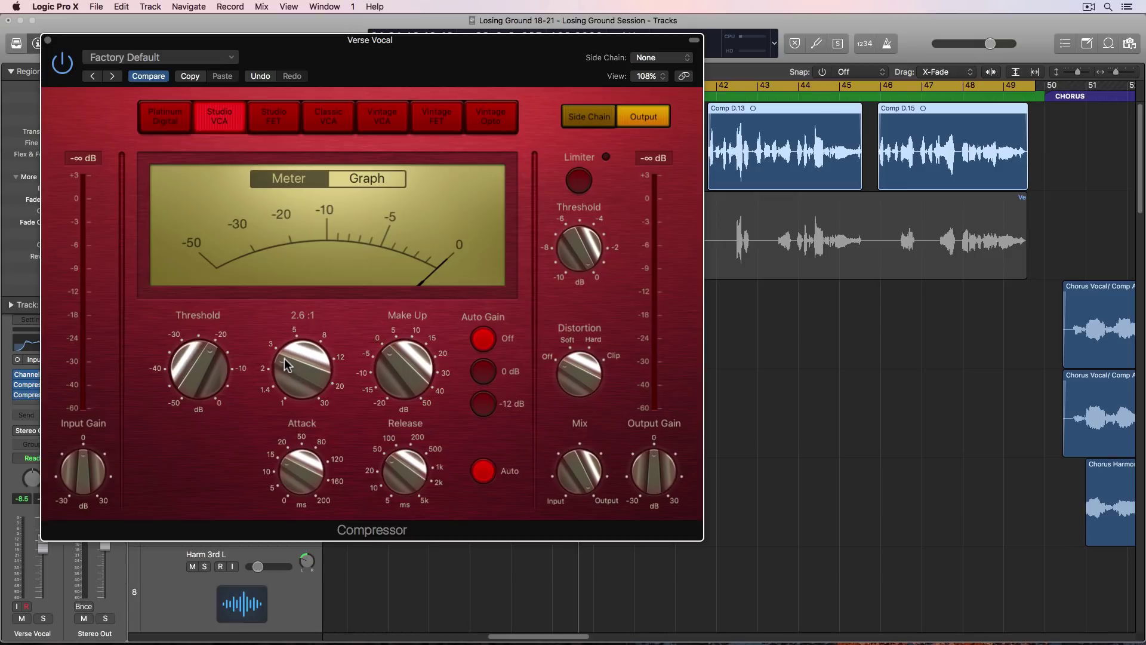
{"action": "left_click_drag", "start_coordinate": [197, 376], "coordinate": [194, 412]}
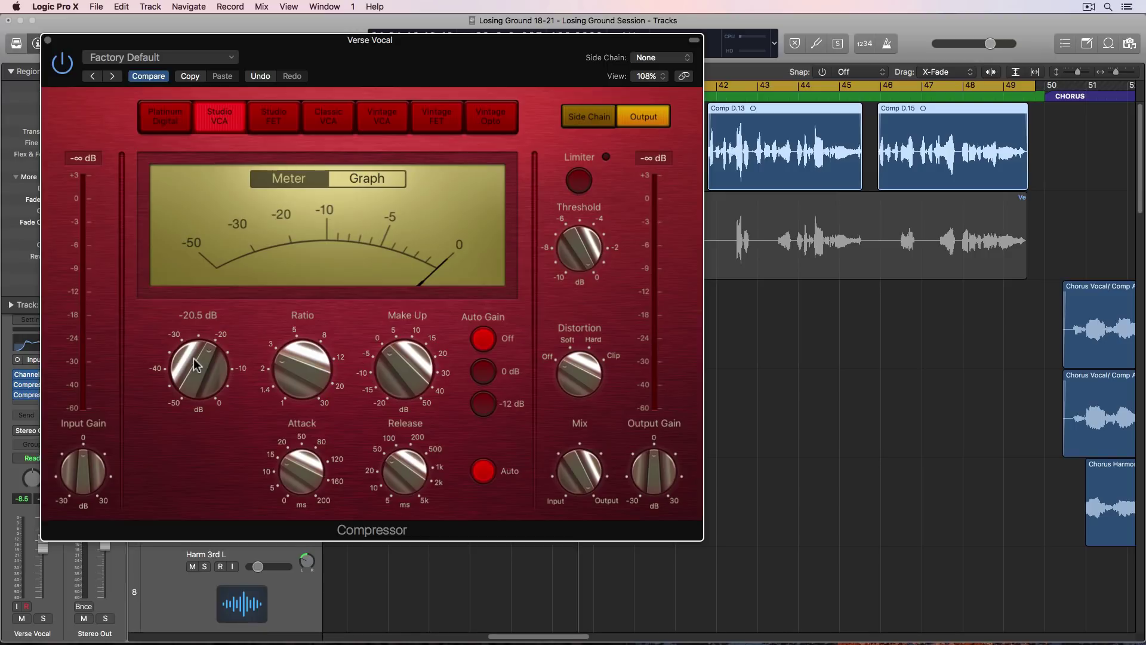
Step: Play the verse while lowering the Studio VCA Compressor's threshold, raising its ratio slightly and shortening the attack to about 10 ms
{"action": "key", "text": "space"}
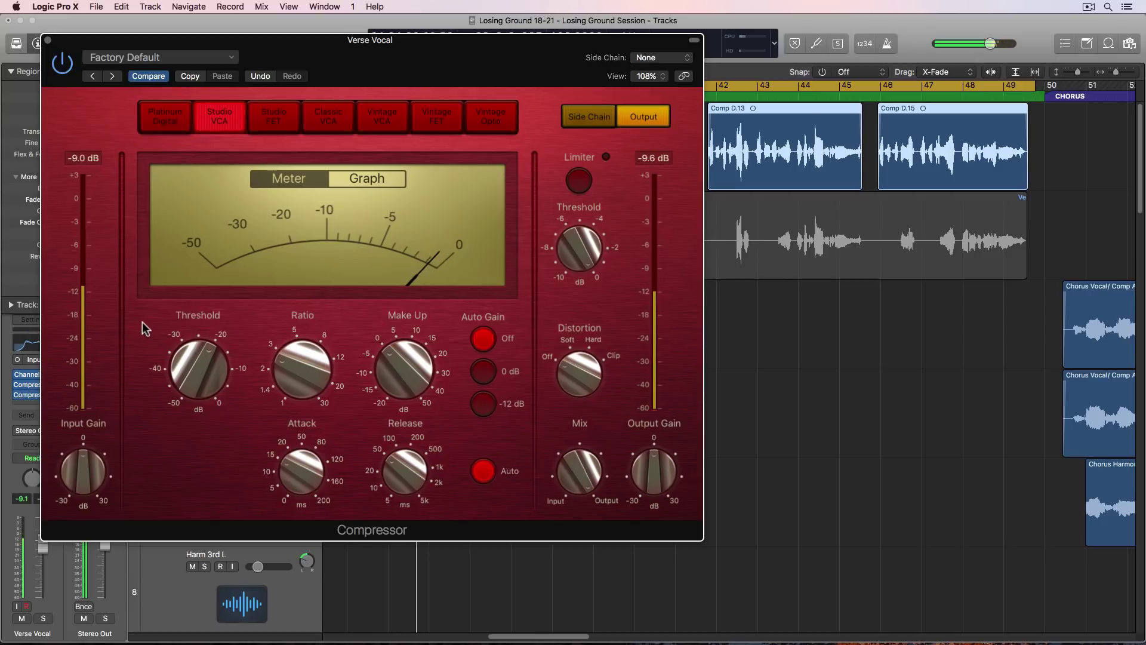
{"action": "left_click_drag", "start_coordinate": [204, 356], "coordinate": [204, 348]}
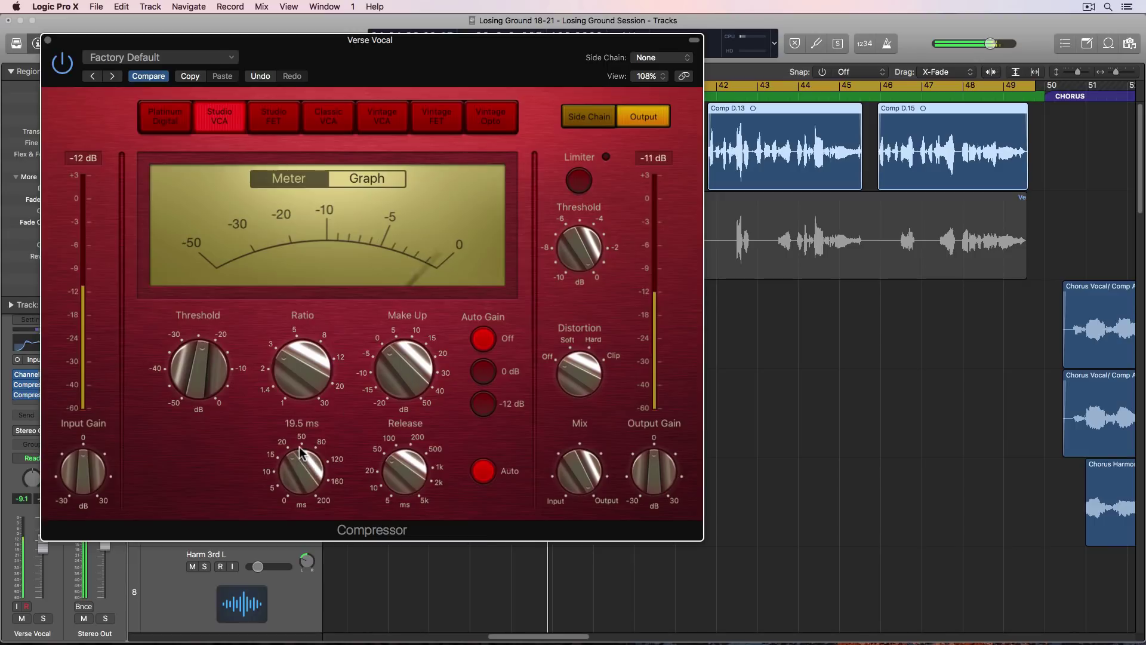
{"action": "left_click_drag", "start_coordinate": [300, 466], "coordinate": [297, 540]}
{"action": "left_click_drag", "start_coordinate": [297, 472], "coordinate": [297, 461]}
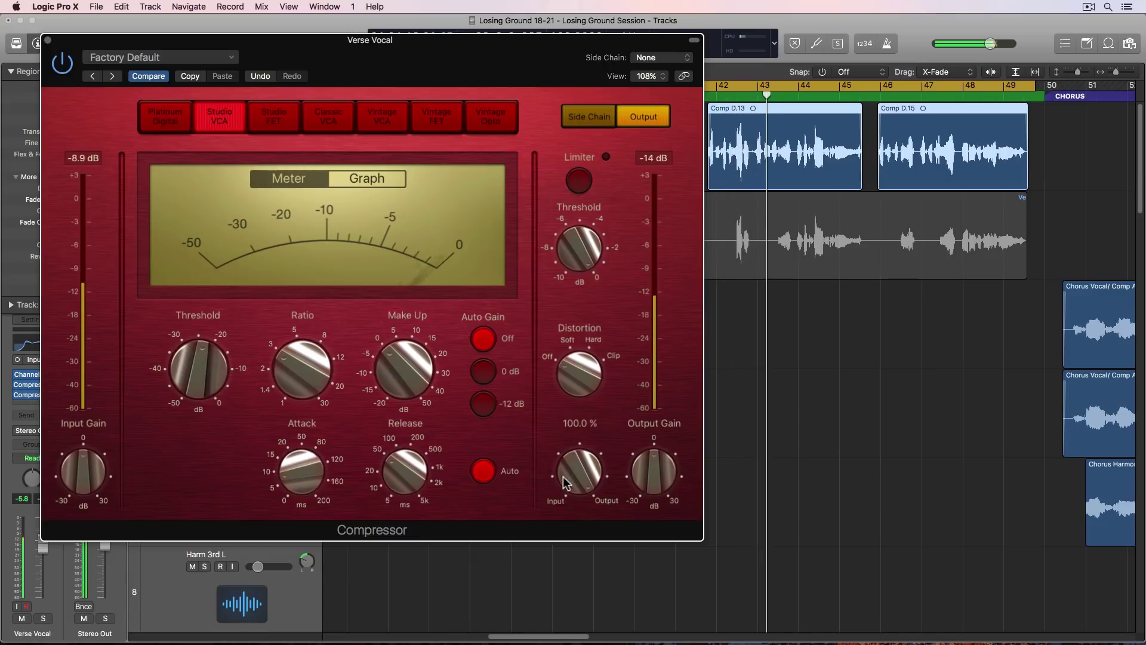
{"action": "left_click_drag", "start_coordinate": [577, 480], "coordinate": [577, 460]}
Step: Audition the Studio FET, Classic VCA and Vintage FET models, return to Studio VCA and close the Compressor
{"action": "left_click", "coordinate": [269, 119]}
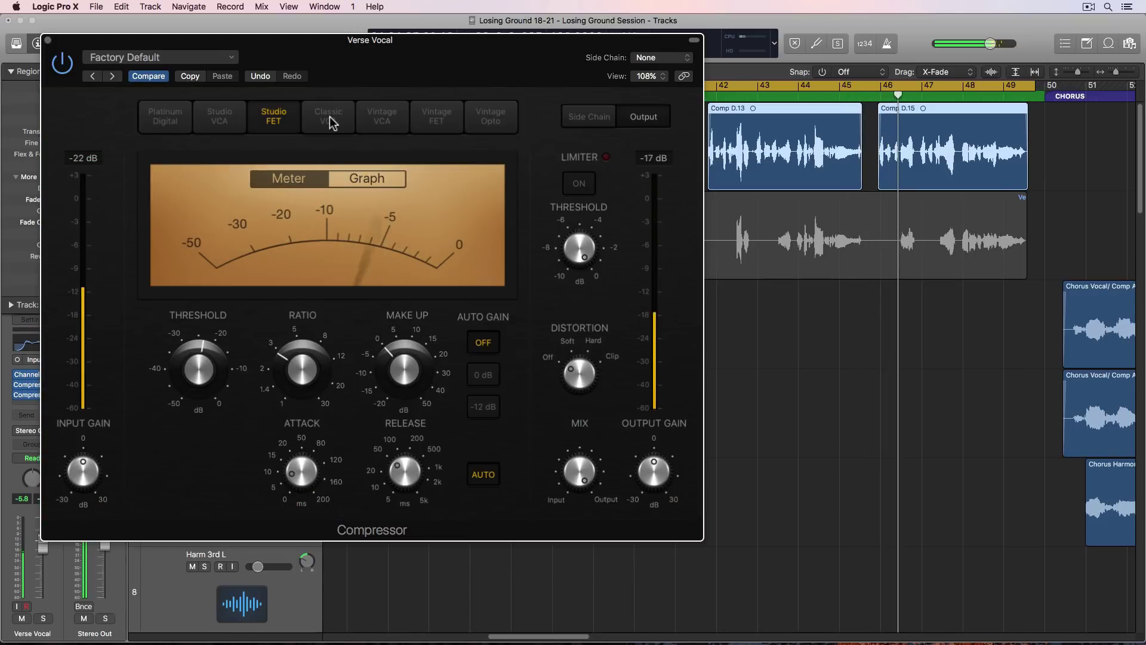
{"action": "left_click", "coordinate": [382, 118]}
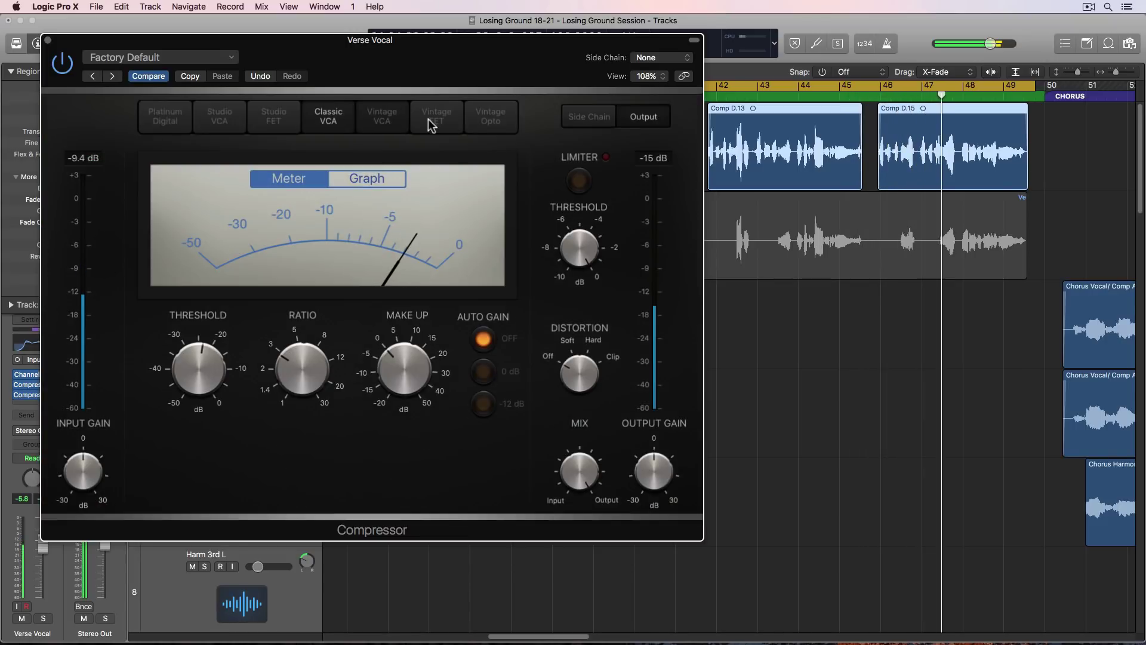
{"action": "left_click", "coordinate": [439, 120]}
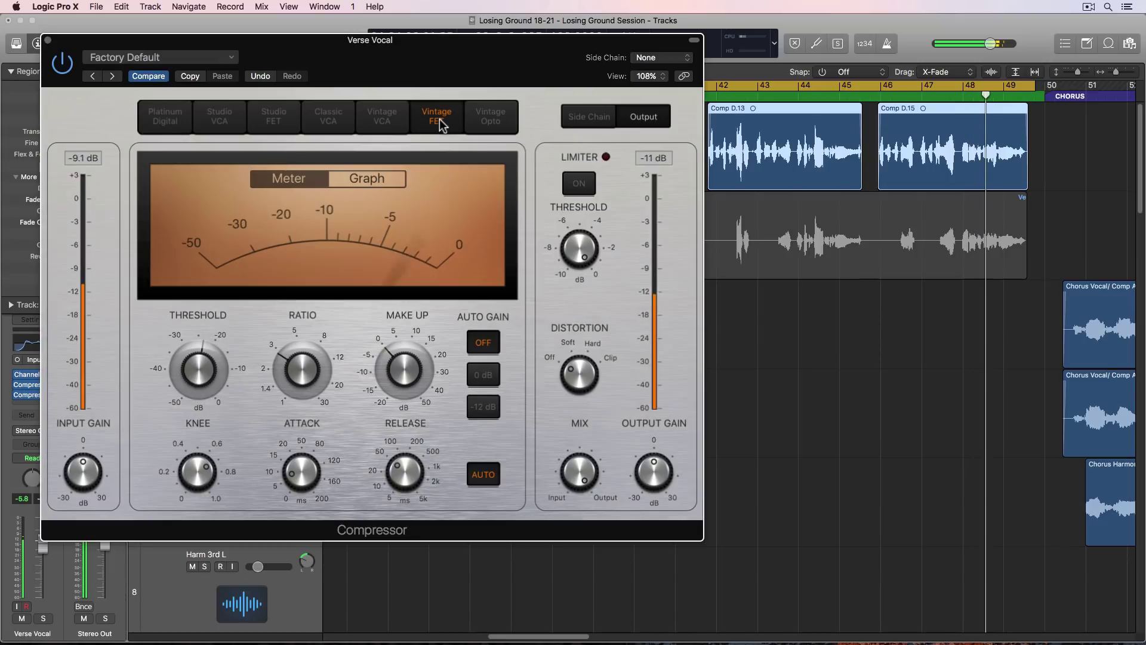
{"action": "left_click", "coordinate": [234, 114]}
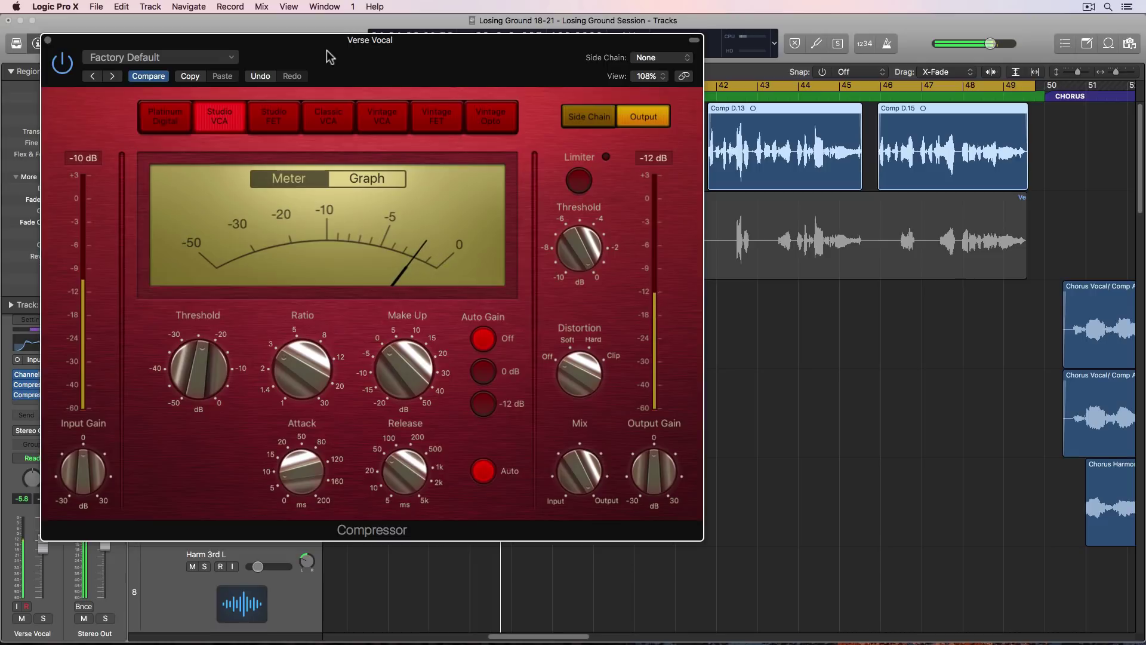
{"action": "key", "text": "super+w"}
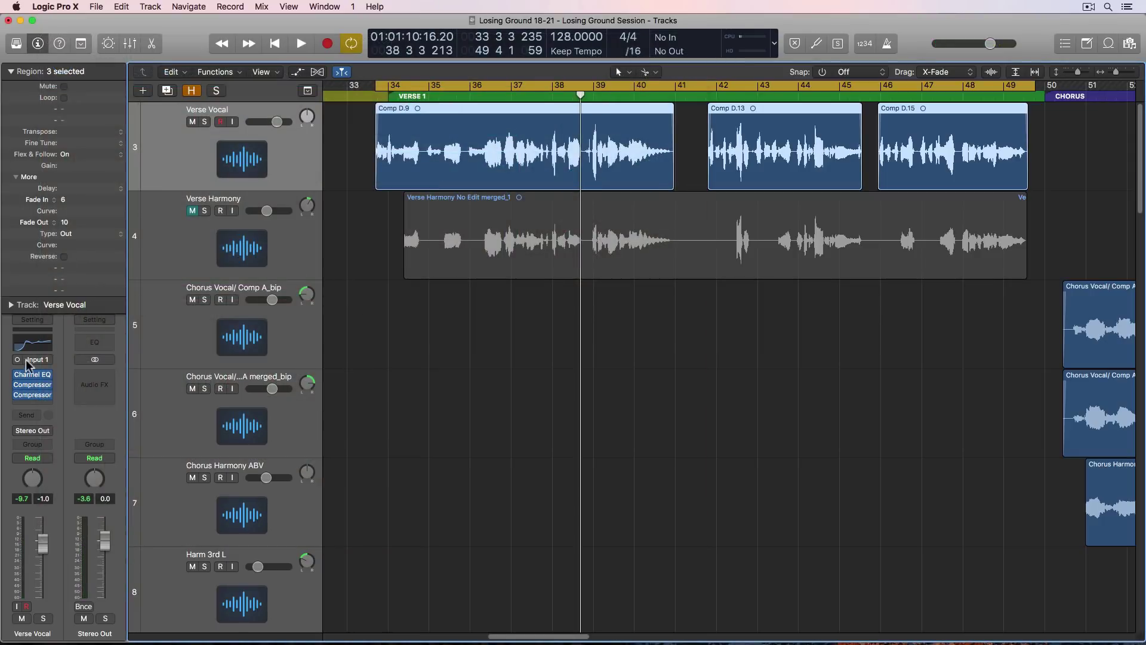
Step: Compare the Verse Vocal during playback with its Channel EQ and both Compressors bypassed and switched back on
{"action": "left_click", "coordinate": [18, 374]}
{"action": "key", "text": "space"}
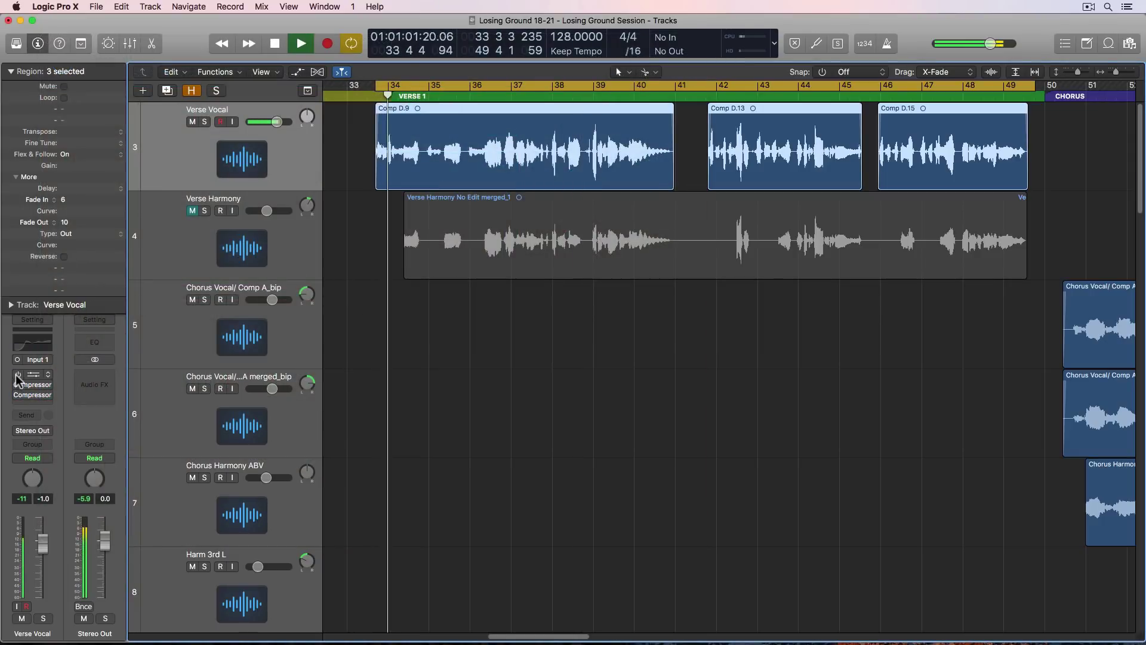
{"action": "mouse_move", "coordinate": [18, 376]}
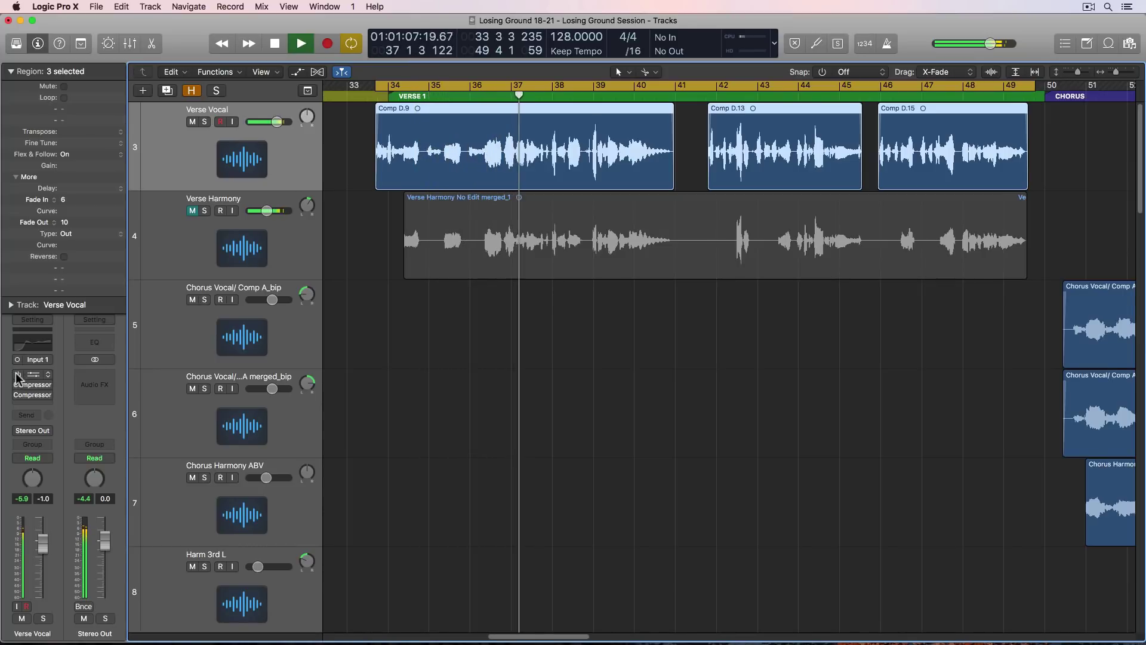
{"action": "key", "text": "space"}
{"action": "left_click", "coordinate": [18, 394]}
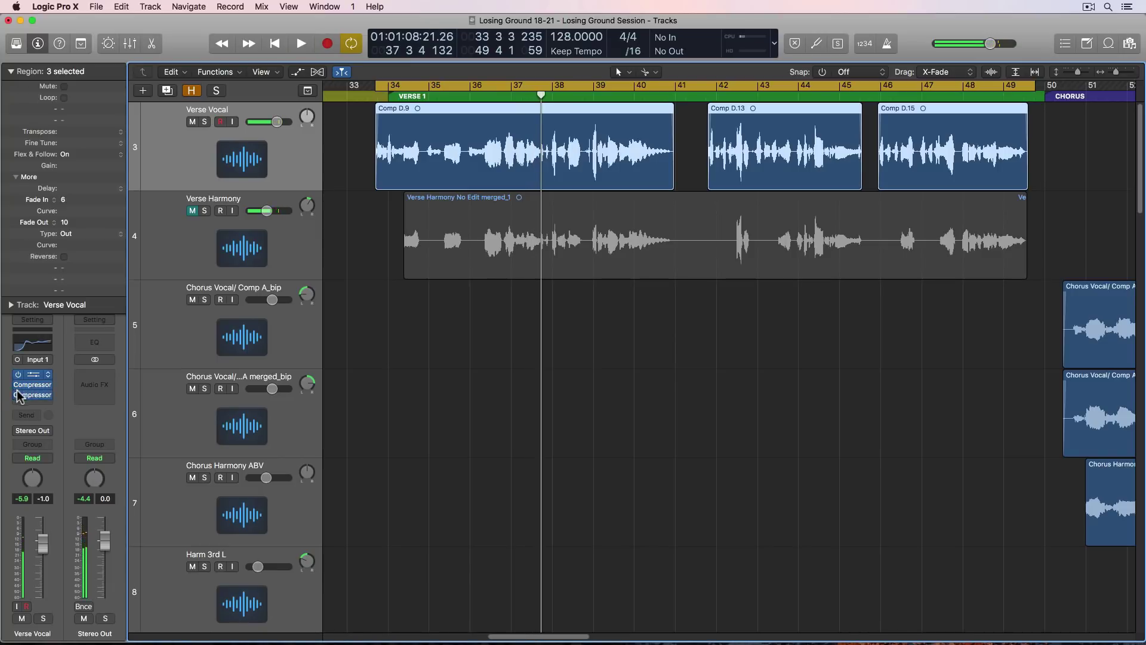
{"action": "key", "text": "space"}
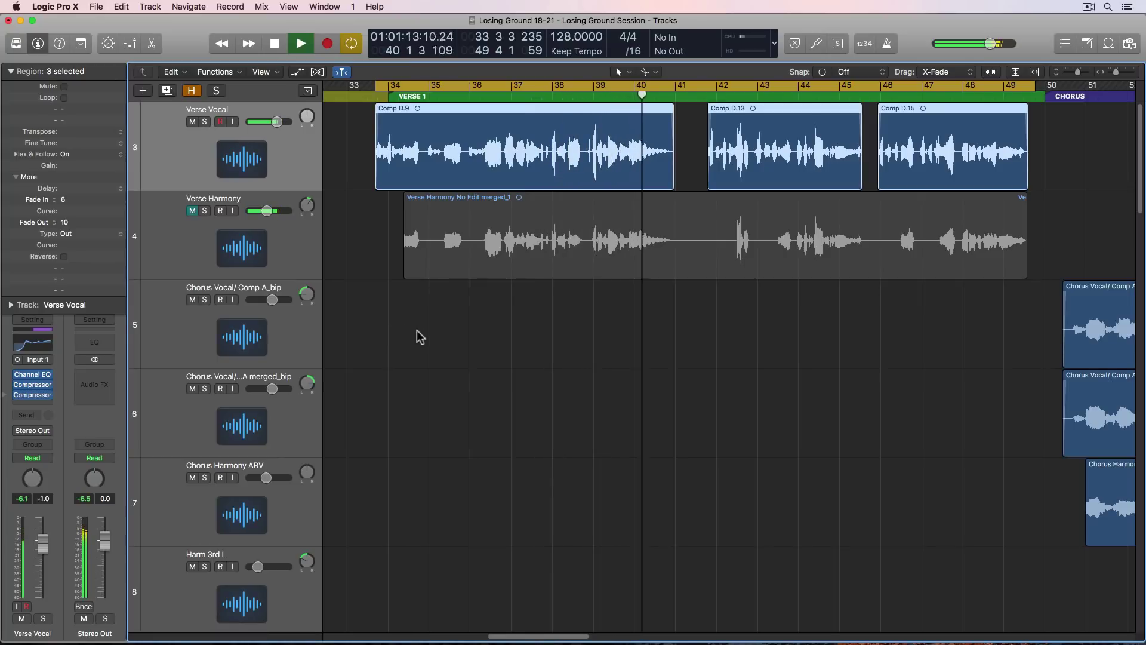
{"action": "key", "text": "space"}
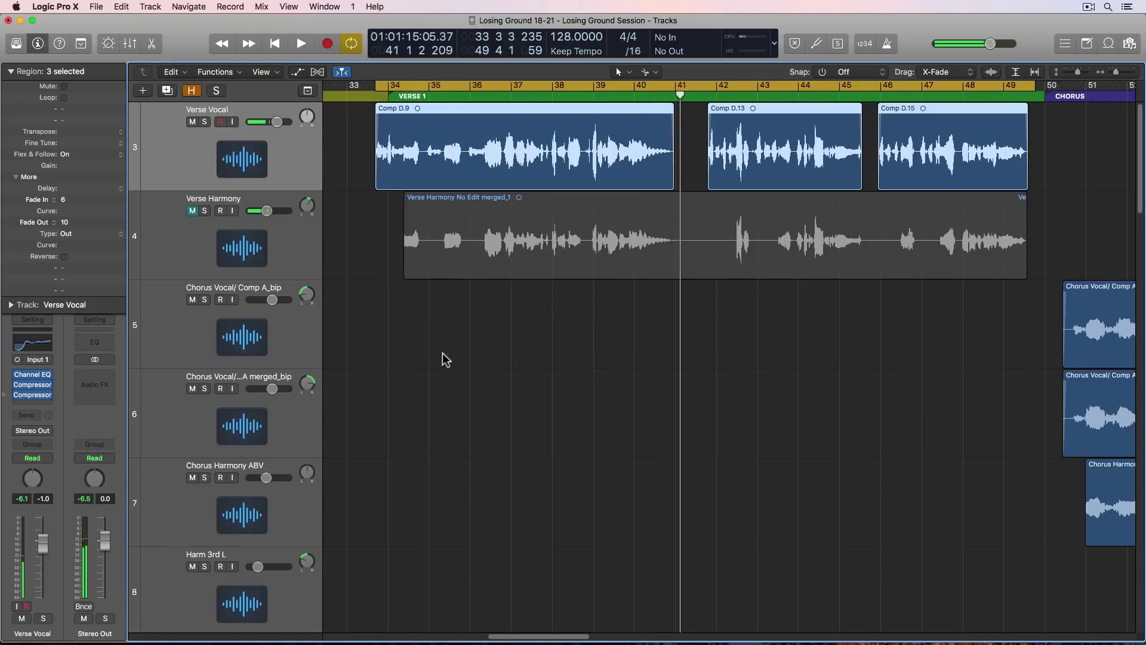
Step: Show the Mixer and copy the Verse Vocal's Channel EQ and first Compressor to the Verse Harmony channel
{"action": "key", "text": "x"}
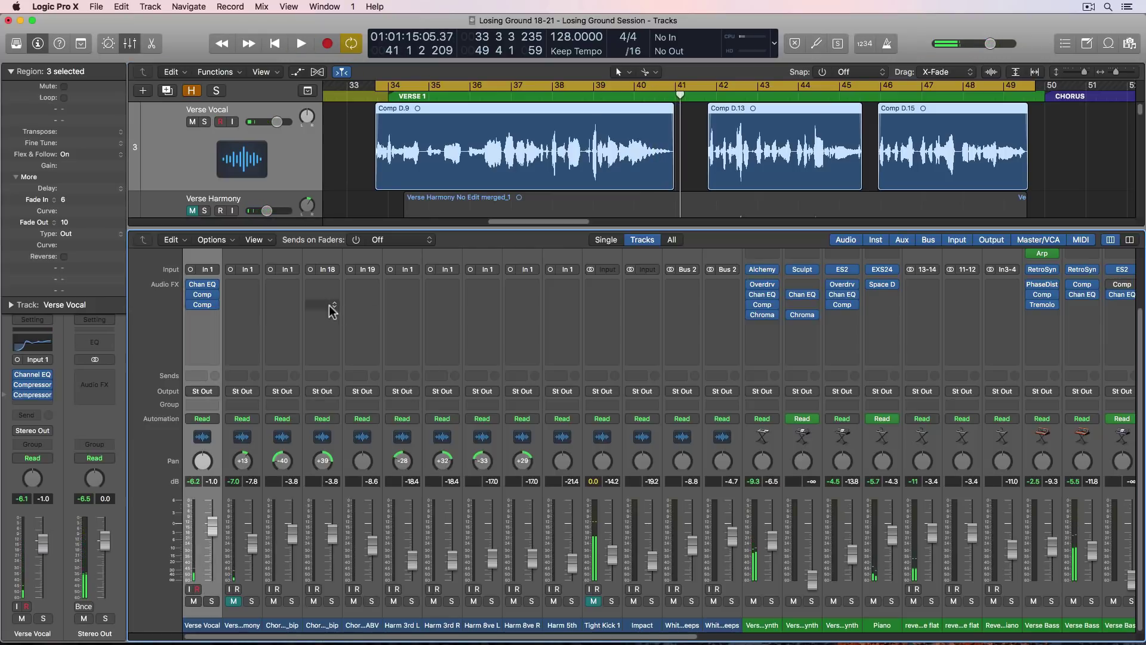
{"action": "left_click_drag", "start_coordinate": [204, 286], "coordinate": [243, 297]}
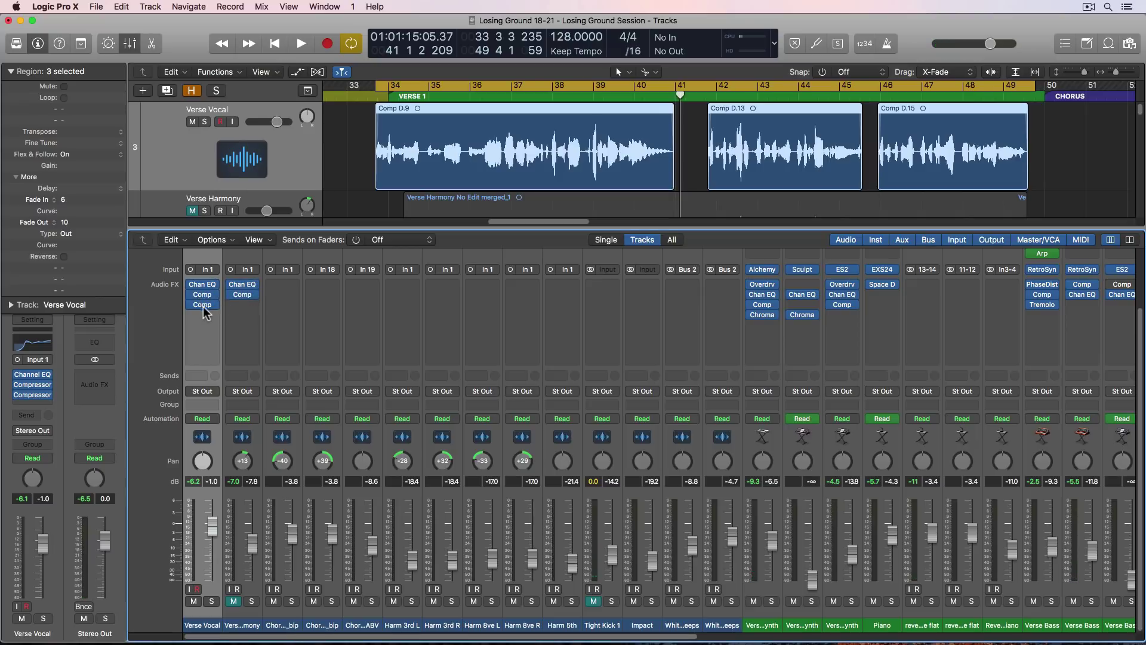
Step: Disable the 170, 1960, 2500 and 6000 Hz bands of Verse Harmony's Channel EQ, add a 5500 Hz high cut and close it
{"action": "left_click", "coordinate": [244, 290]}
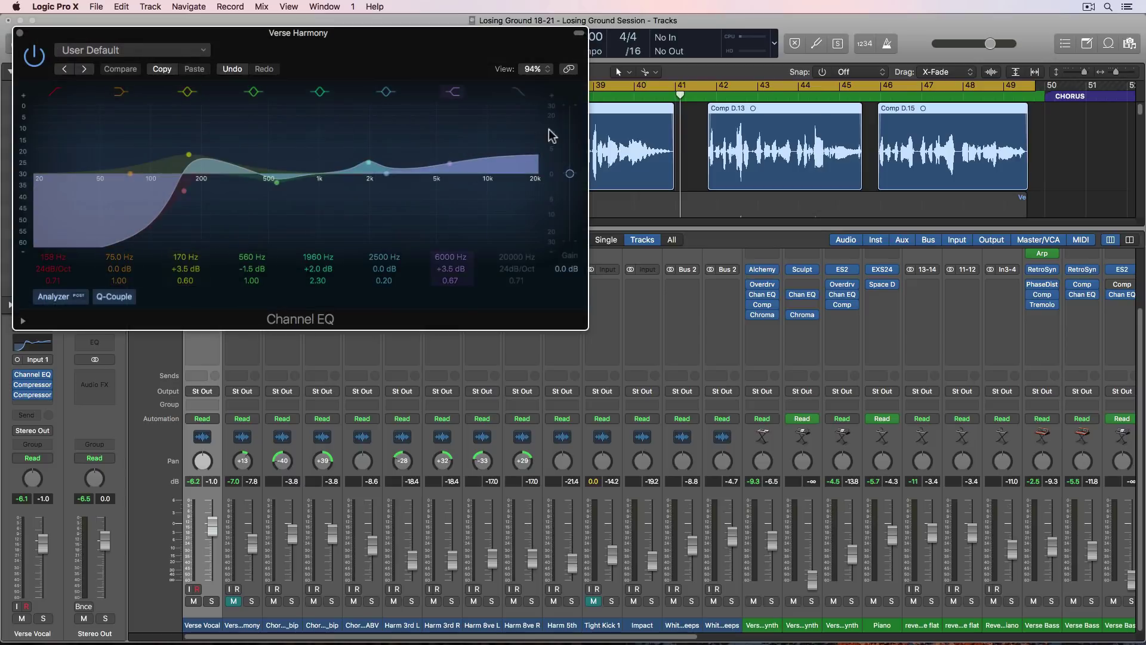
{"action": "left_click", "coordinate": [456, 93]}
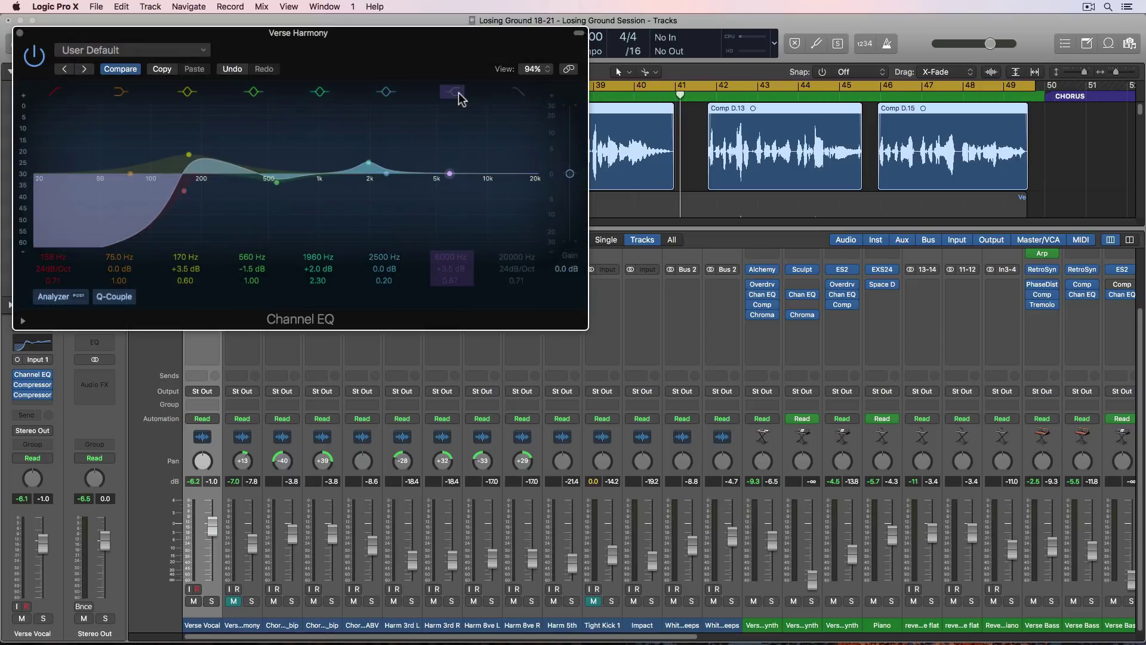
{"action": "left_click", "coordinate": [384, 90]}
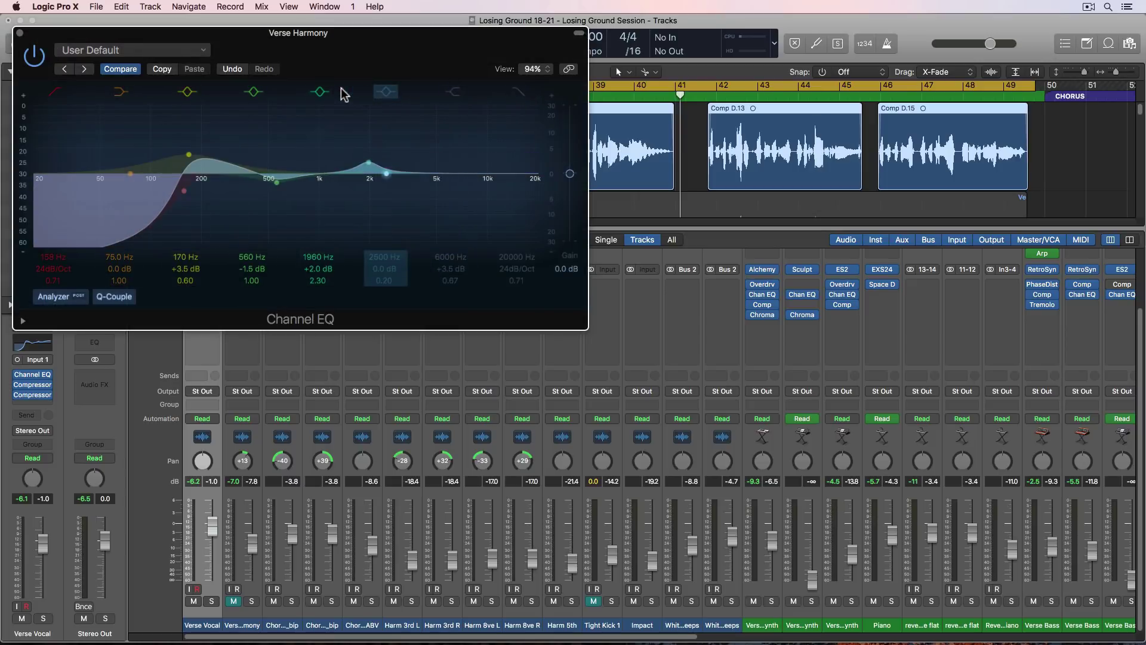
{"action": "left_click", "coordinate": [320, 93]}
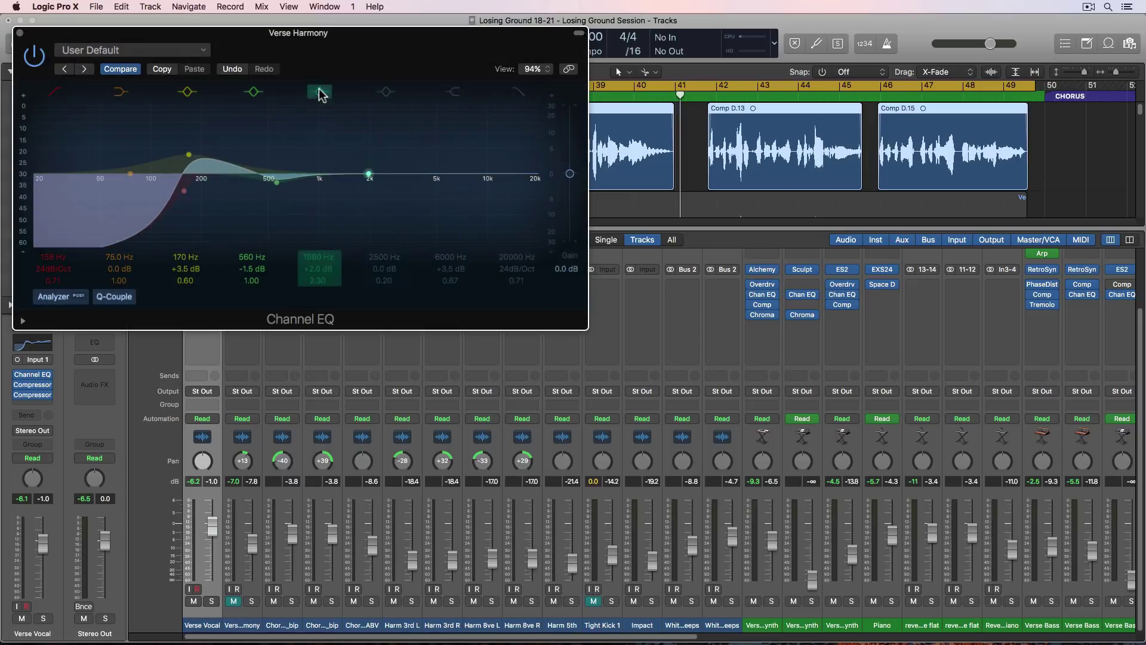
{"action": "left_click", "coordinate": [186, 94]}
{"action": "left_click", "coordinate": [518, 92]}
{"action": "left_click_drag", "start_coordinate": [516, 251], "coordinate": [516, 288]}
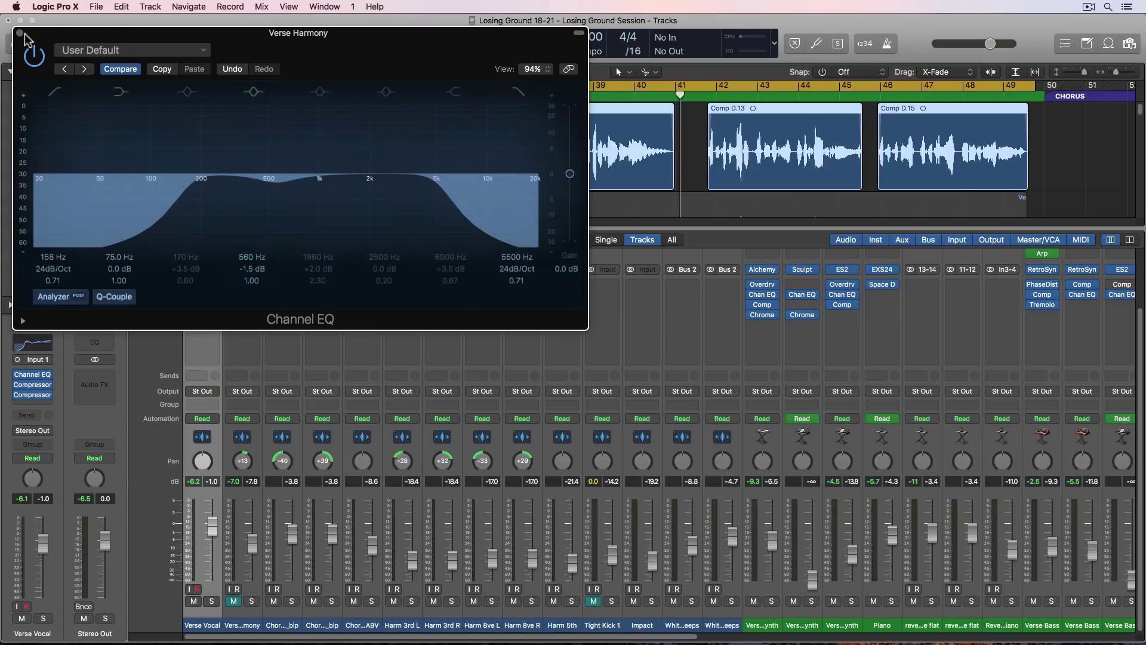
{"action": "left_click", "coordinate": [21, 33]}
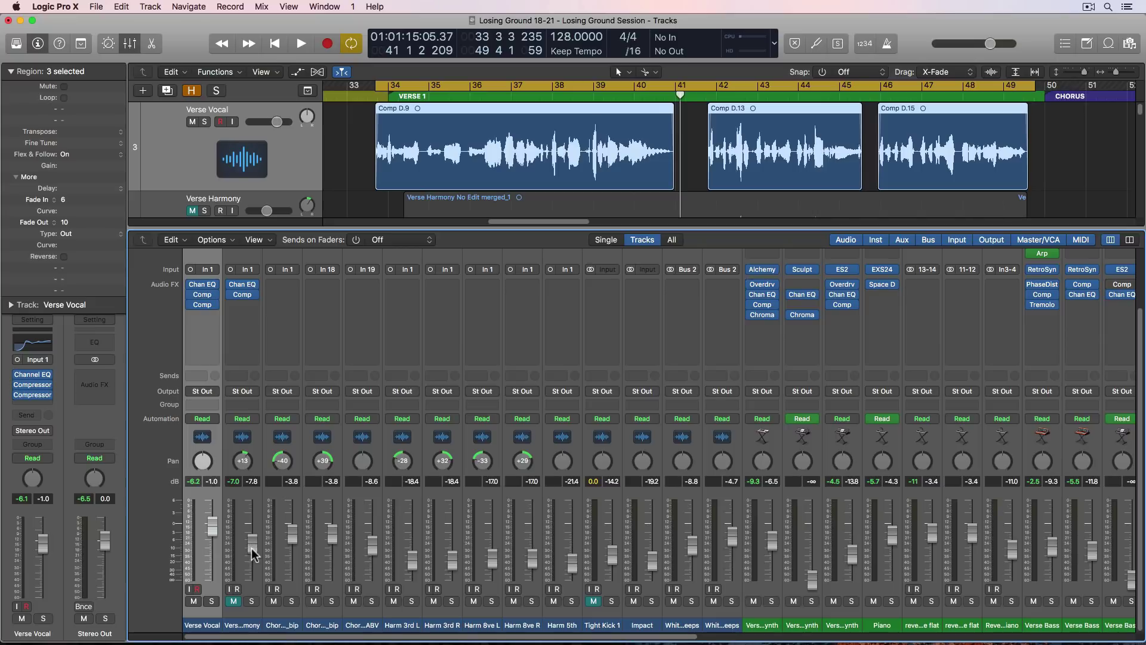
Step: Unmute the Verse Harmony and, during playback, lower its volume to -10.6 dB and pan it to +15
{"action": "left_click", "coordinate": [233, 600]}
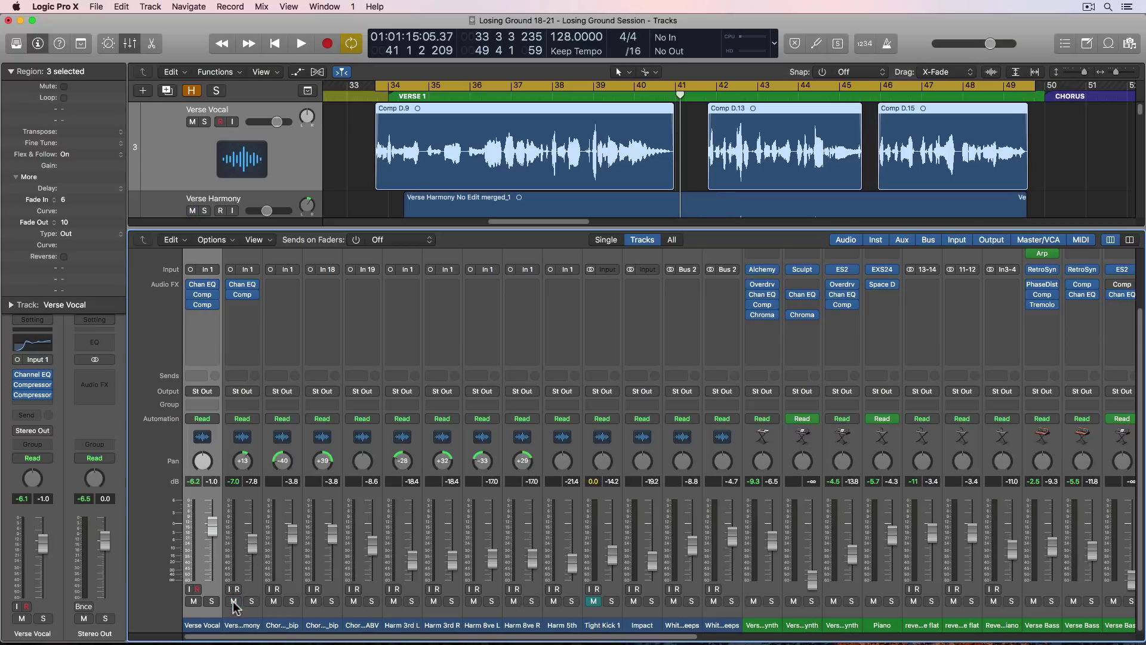
{"action": "key", "text": "space"}
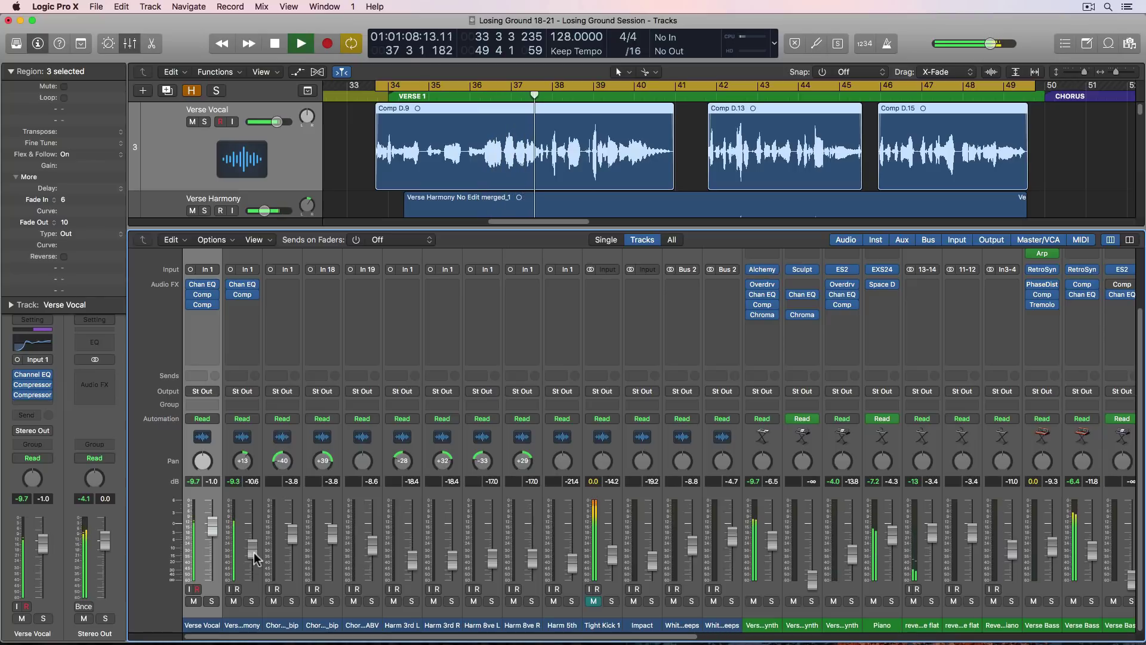
{"action": "left_click_drag", "start_coordinate": [245, 468], "coordinate": [244, 465]}
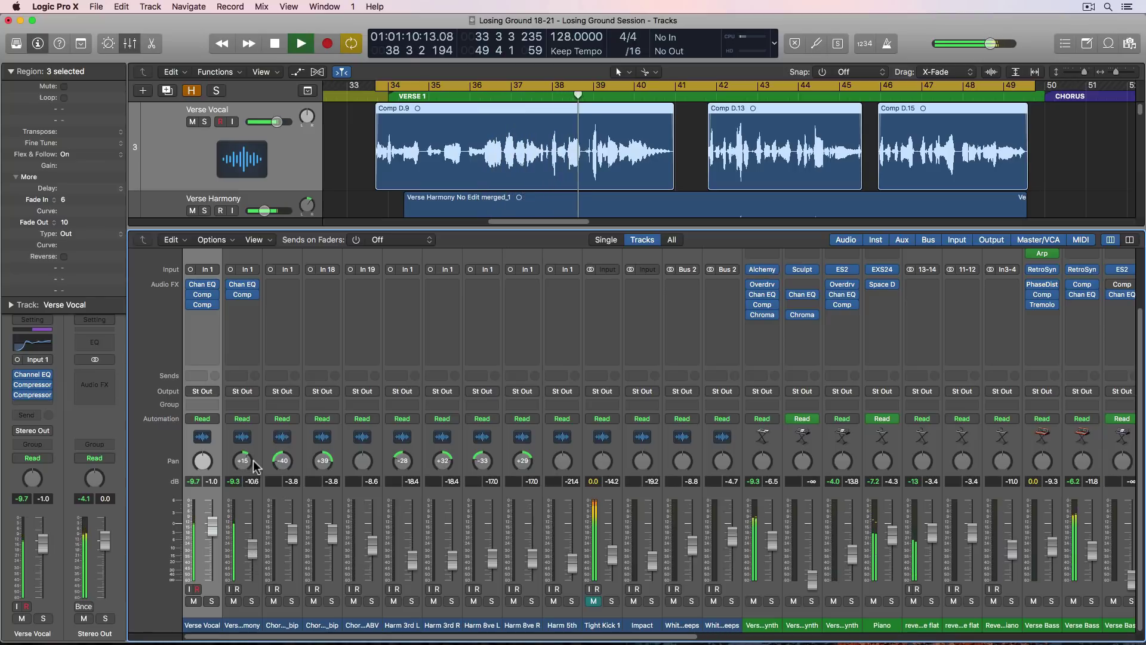
{"action": "key", "text": "space"}
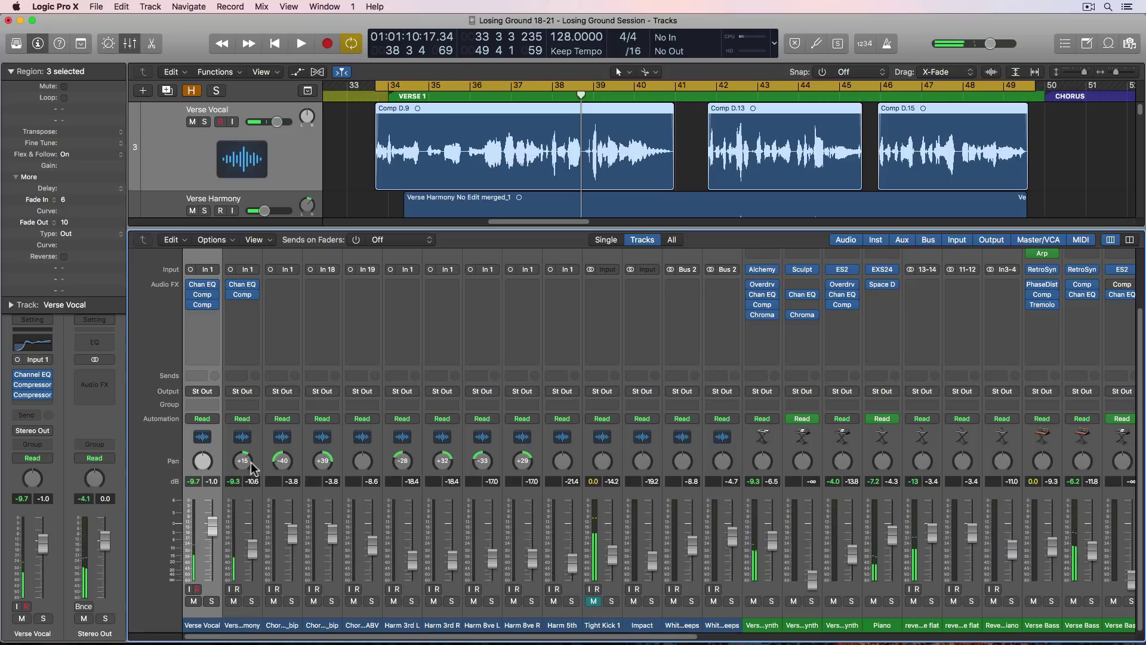
Step: Replay the verse, open the Verse Harmony's Compressor and set its ratio to 8.0:1
{"action": "mouse_move", "coordinate": [245, 287]}
{"action": "key", "text": "space"}
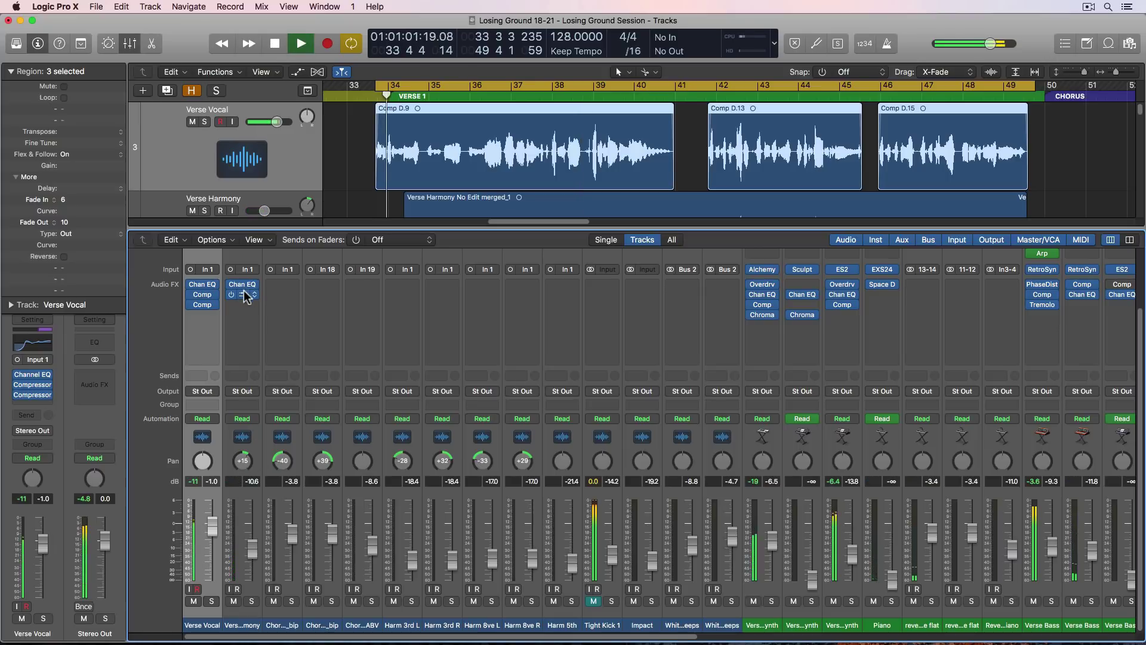
{"action": "left_click", "coordinate": [243, 291]}
{"action": "mouse_move", "coordinate": [229, 396]}
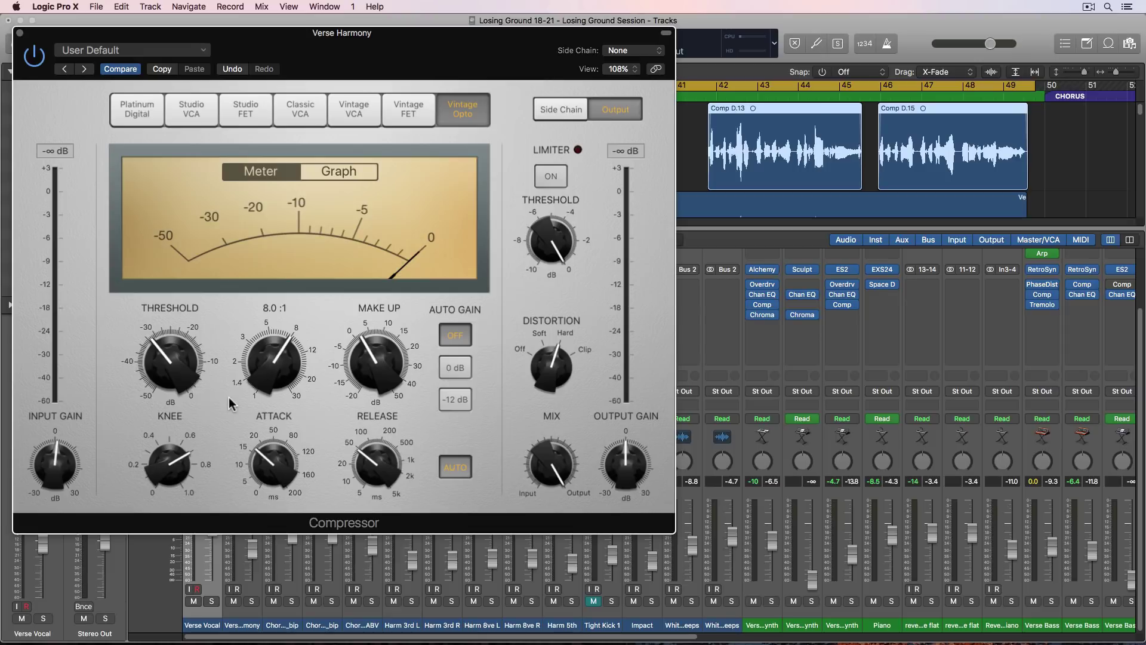
Step: Turn the Verse Harmony Compressor's attack down to its minimum, close it and, during playback, raise the channel's volume to -3.6 dB
{"action": "left_click_drag", "start_coordinate": [274, 462], "coordinate": [272, 537]}
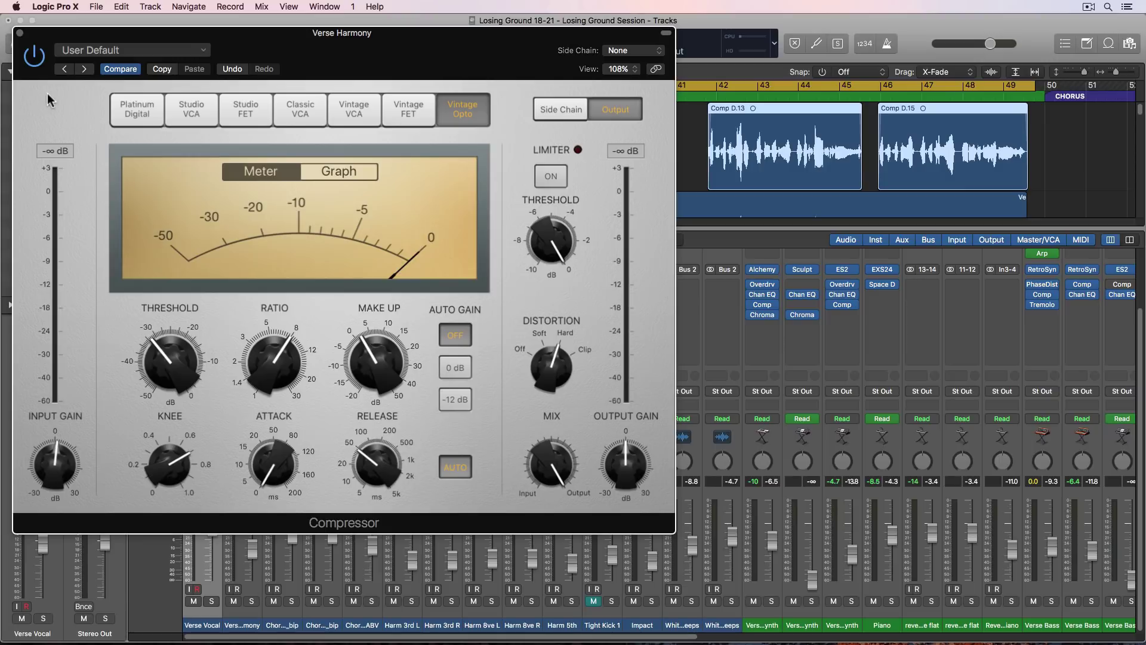
{"action": "left_click", "coordinate": [20, 34]}
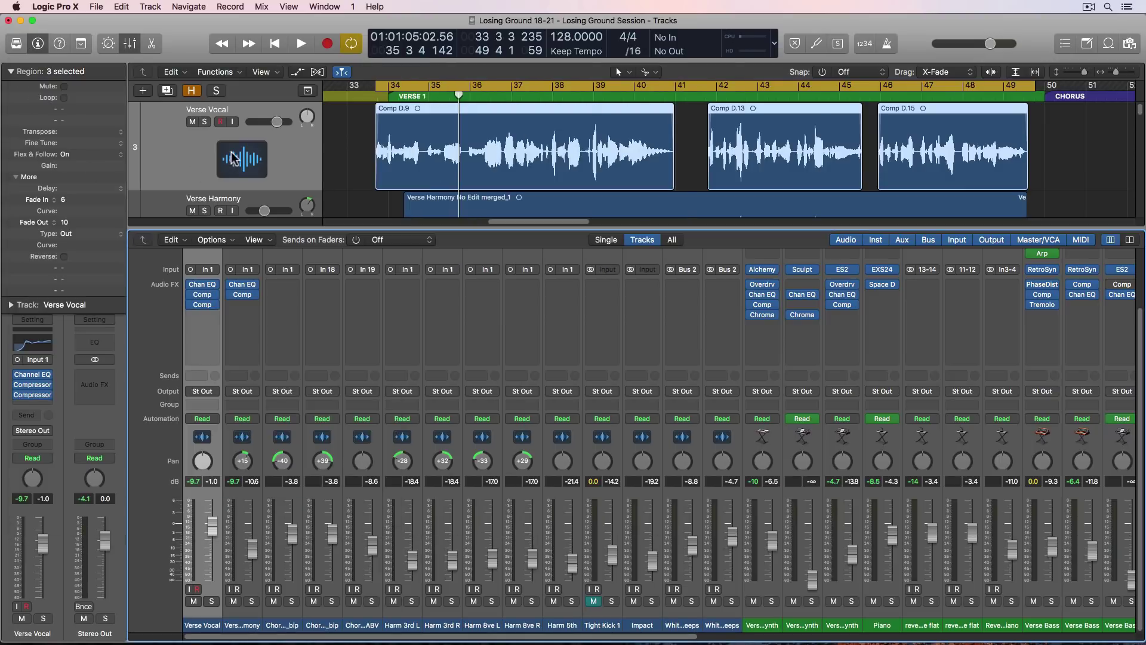
{"action": "key", "text": "space"}
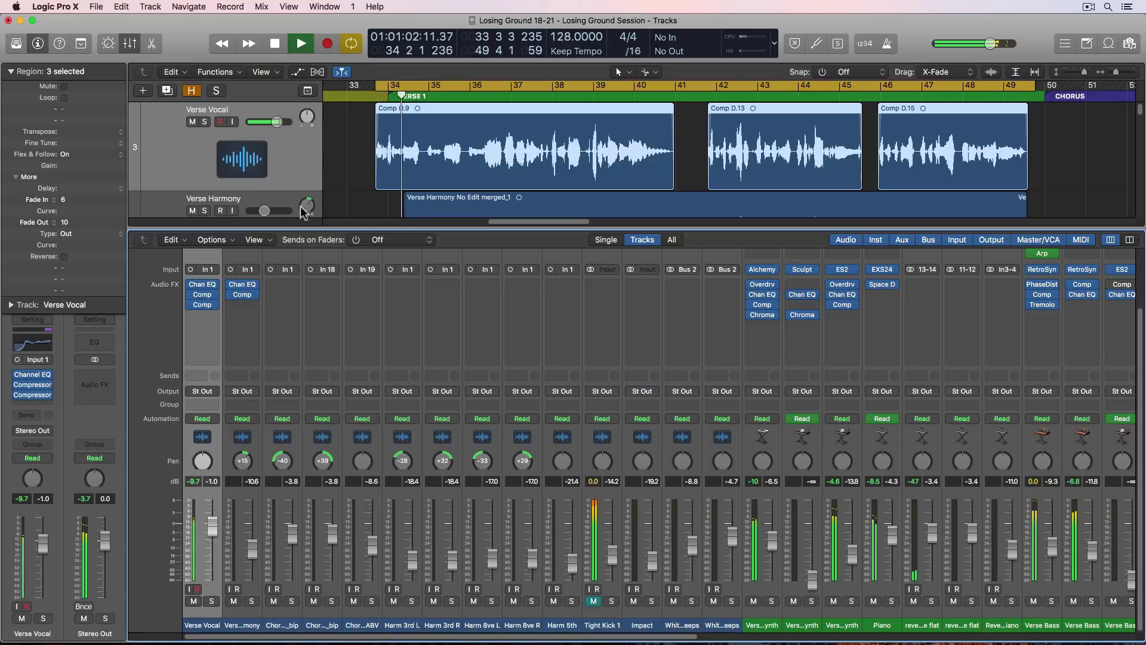
{"action": "left_click_drag", "start_coordinate": [251, 548], "coordinate": [256, 528]}
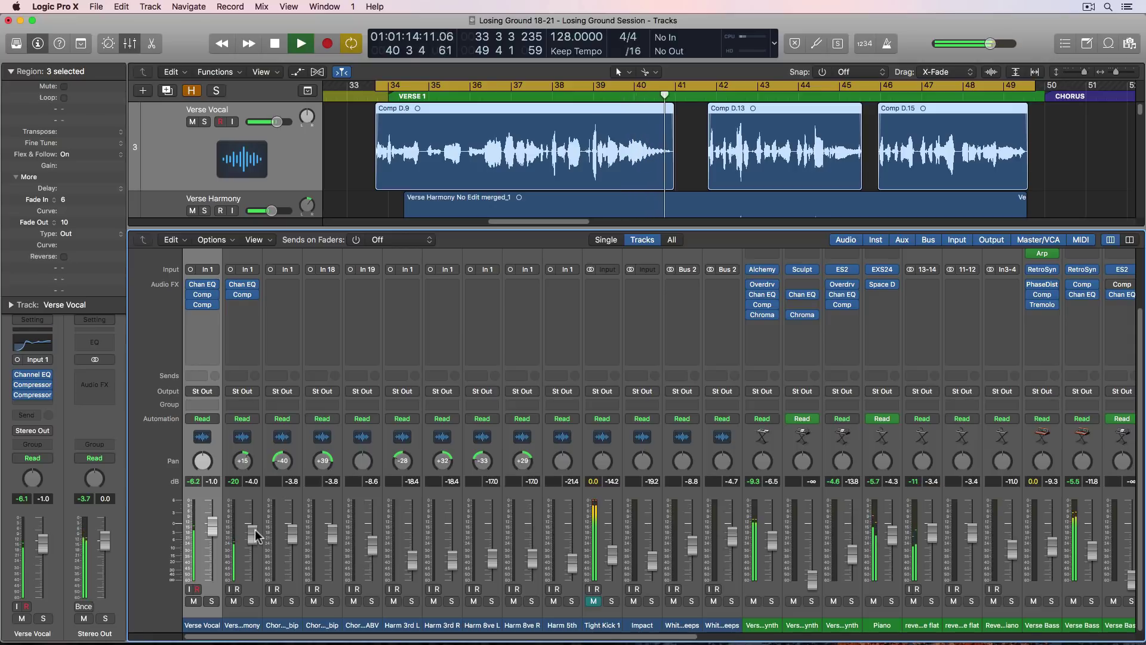
{"action": "key", "text": "c"}
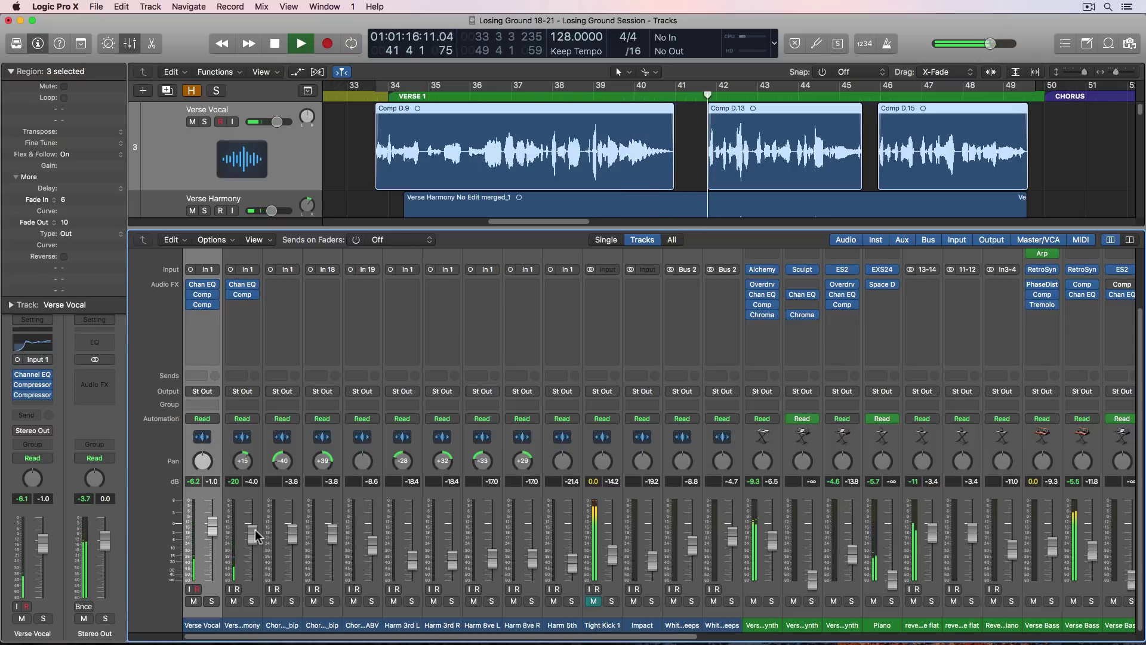
{"action": "left_click_drag", "start_coordinate": [255, 529], "coordinate": [254, 526]}
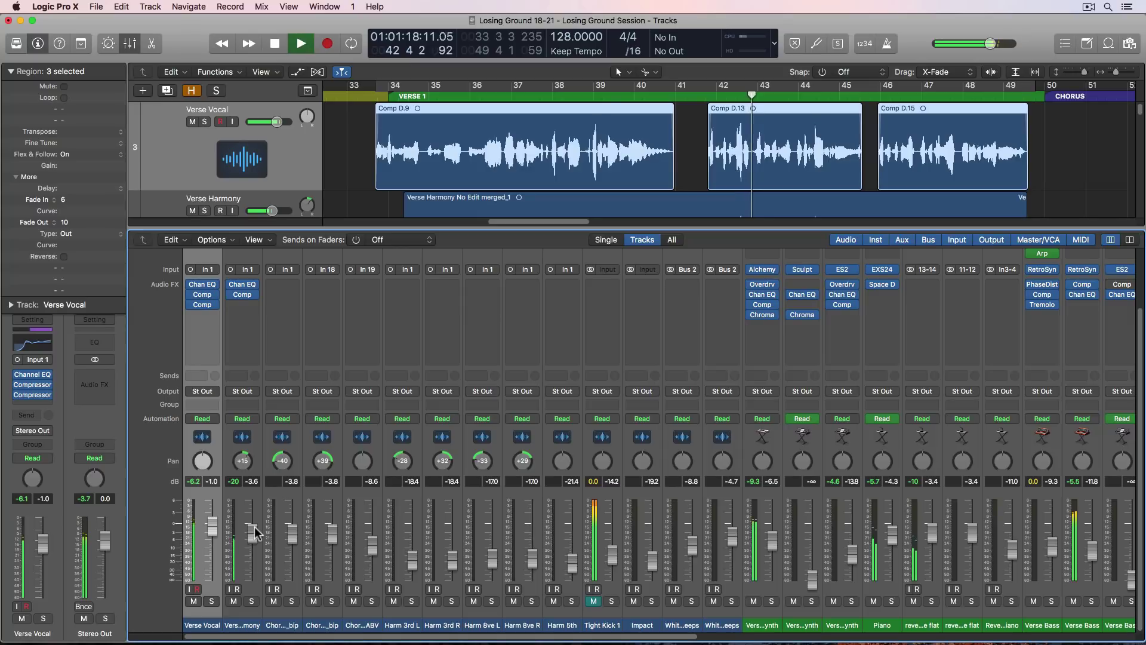
Step: Reopen the Verse Harmony's Compressor during playback, raise its make-up gain slightly and its ratio to 8.3:1, close it and stop playback
{"action": "left_click", "coordinate": [245, 294]}
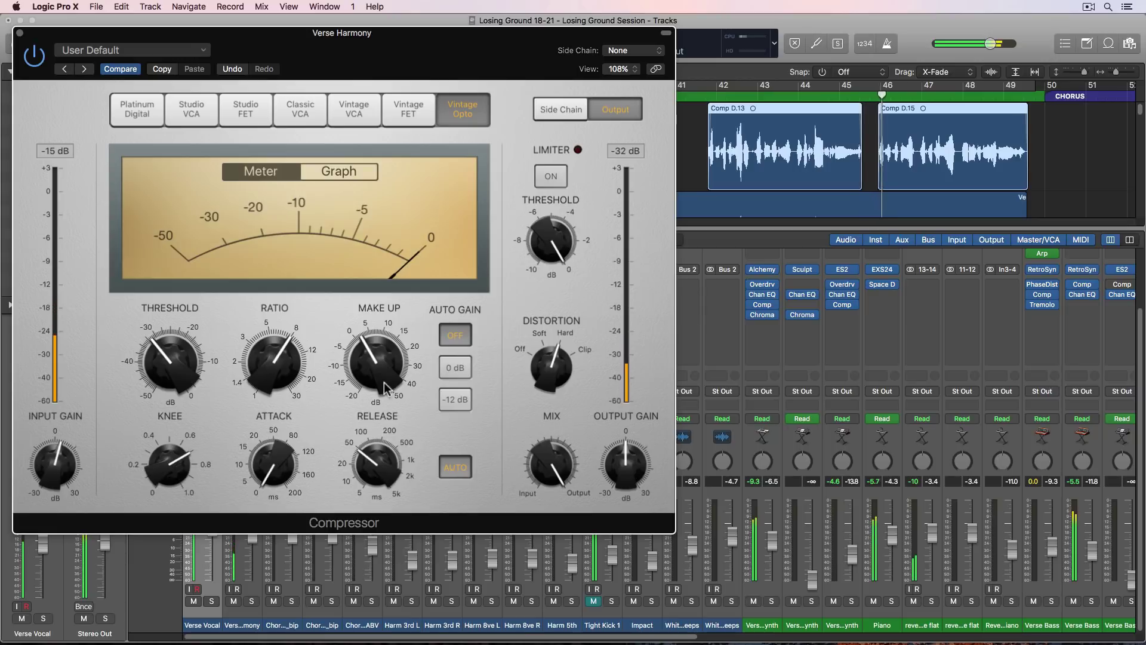
{"action": "left_click_drag", "start_coordinate": [382, 379], "coordinate": [382, 375]}
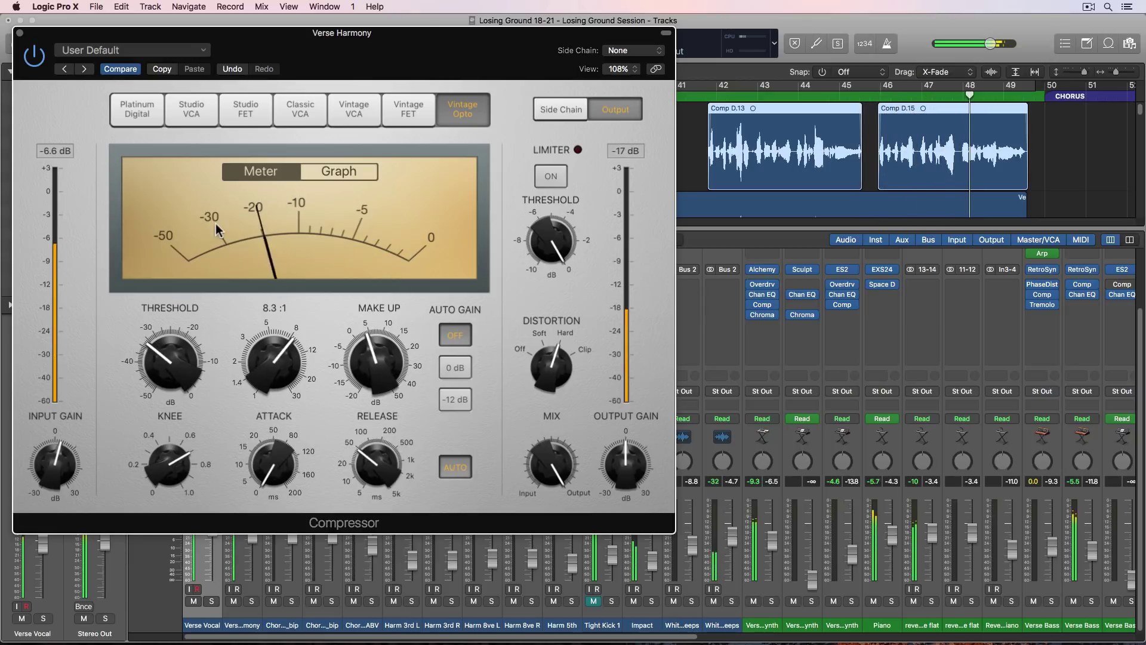
{"action": "left_click", "coordinate": [20, 33]}
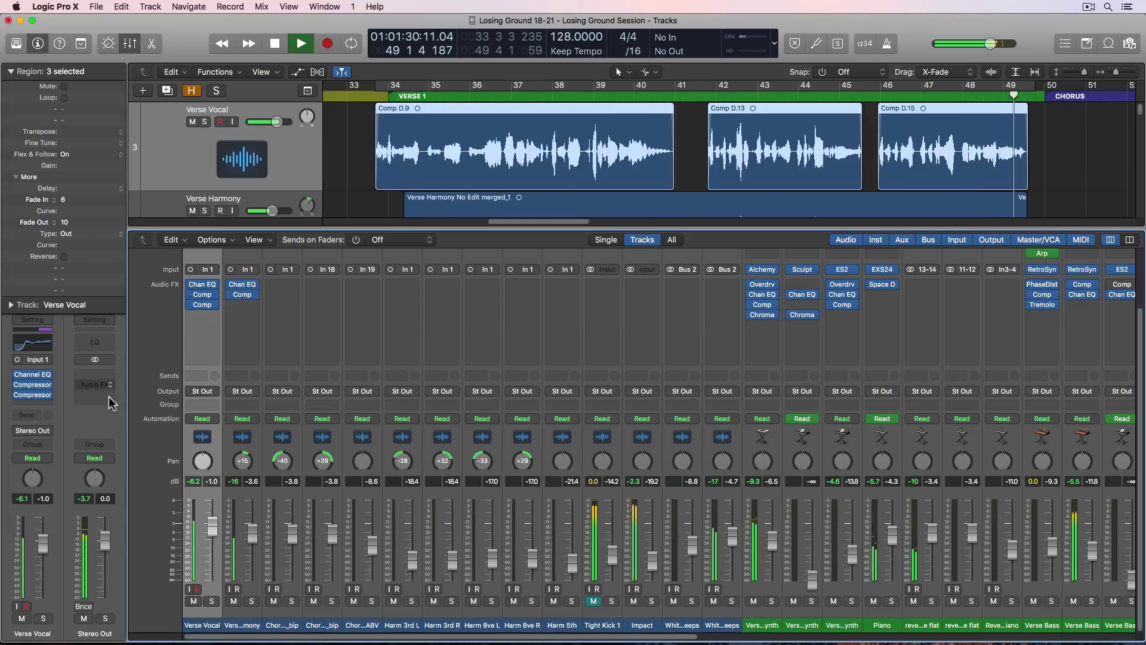
{"action": "key", "text": "space"}
{"action": "key", "text": "c"}
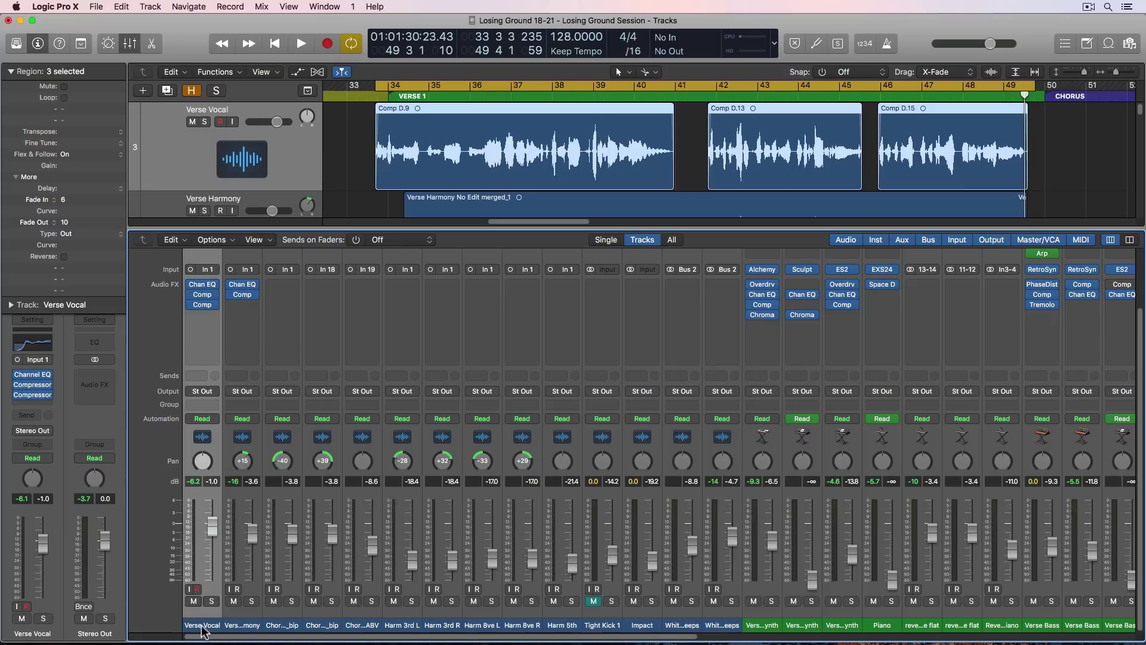
Step: Add a Bus 3 send to both the Verse Vocal and Verse Harmony channels and set both sends to their default level
{"action": "left_click_drag", "start_coordinate": [203, 630], "coordinate": [251, 625]}
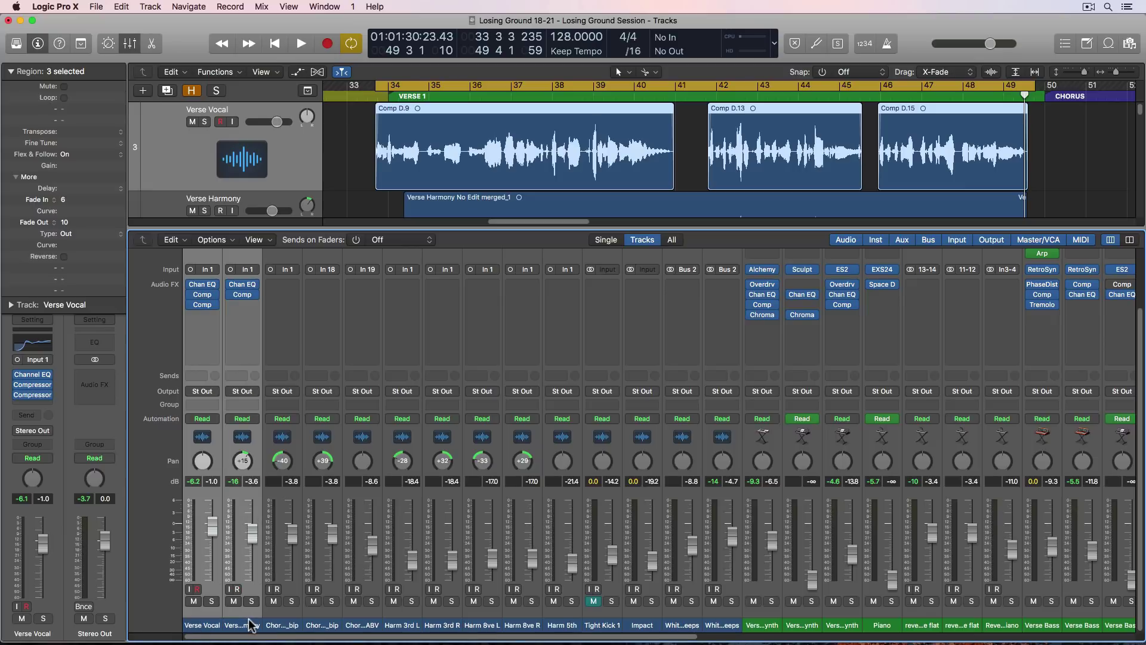
{"action": "left_click", "coordinate": [200, 374]}
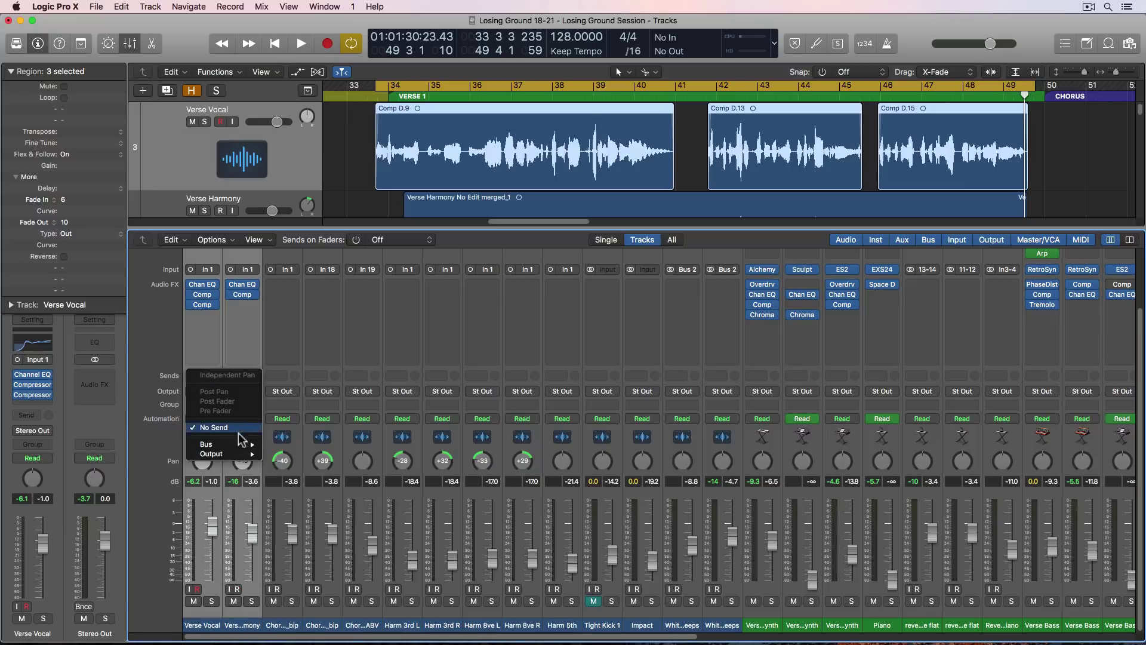
{"action": "mouse_move", "coordinate": [241, 444]}
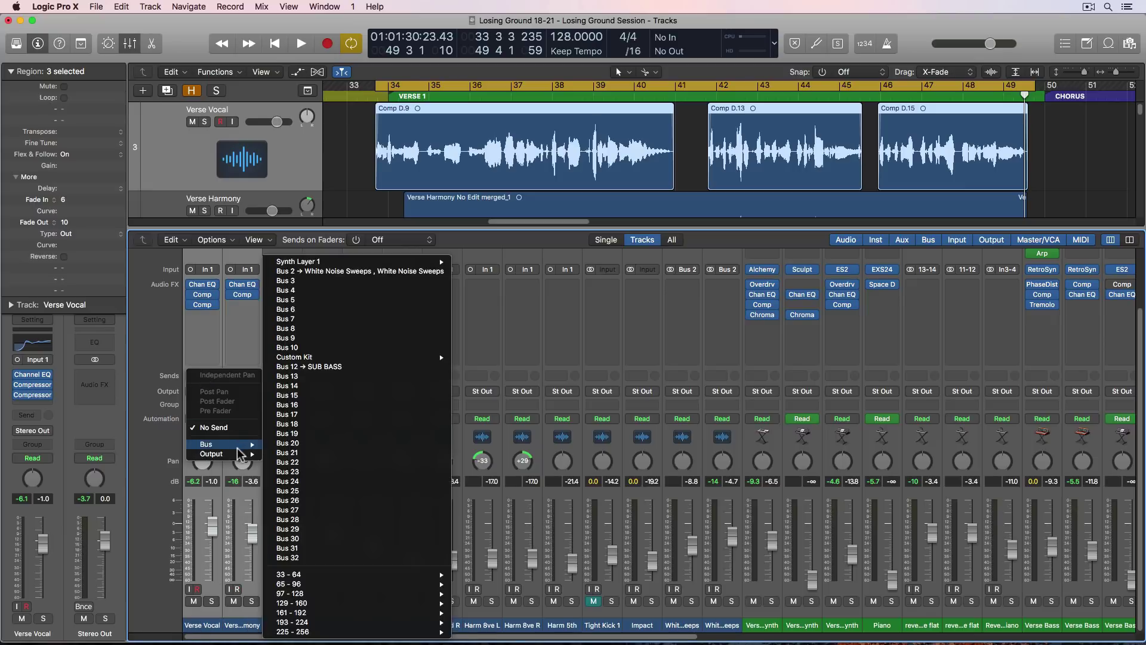
{"action": "left_click", "coordinate": [347, 282]}
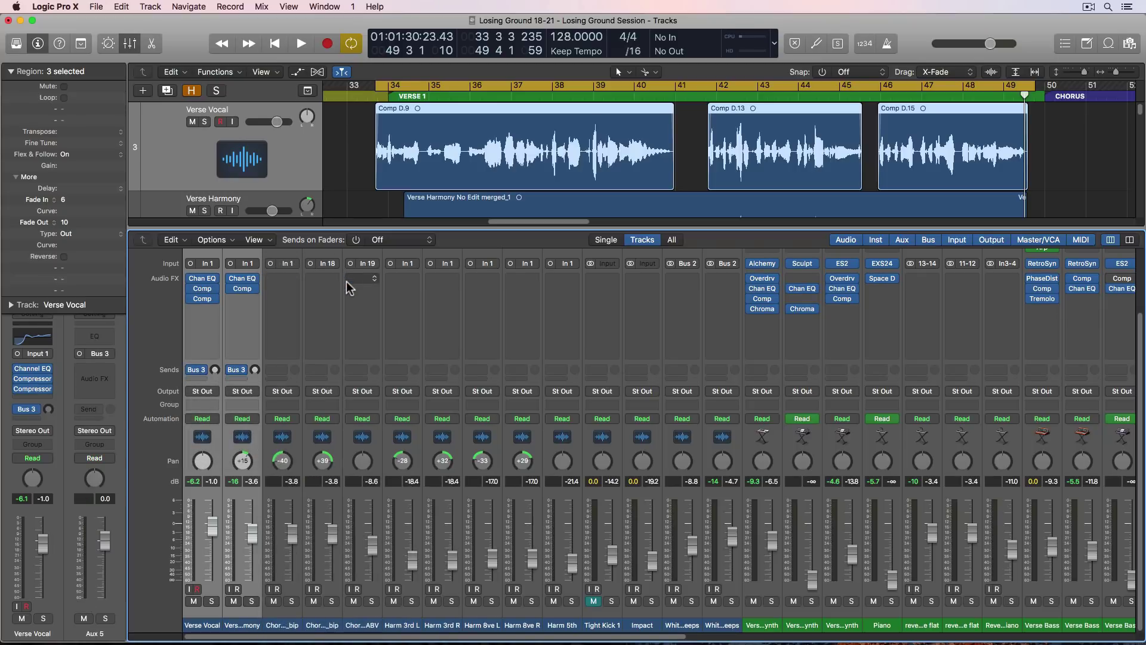
{"action": "left_click", "coordinate": [254, 370], "text": "alt"}
Step: Switch the Bus 3 aux channel to stereo and create an arrangement track for it
{"action": "left_click_drag", "start_coordinate": [367, 638], "coordinate": [859, 636]}
{"action": "left_click", "coordinate": [1034, 624]}
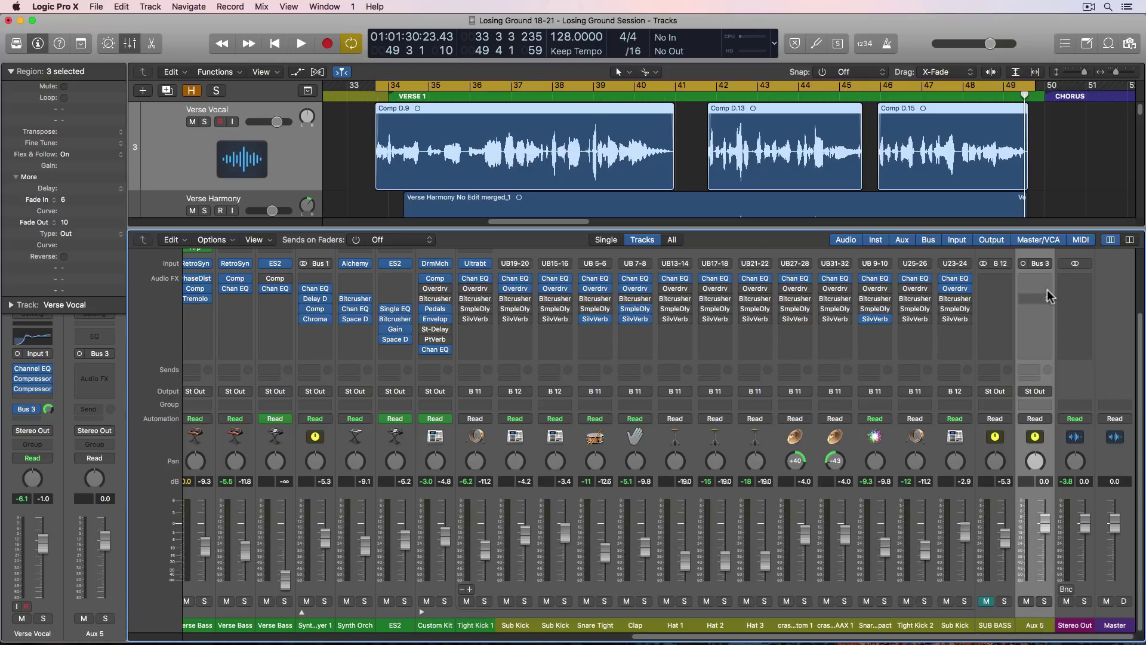
{"action": "left_click", "coordinate": [1024, 264]}
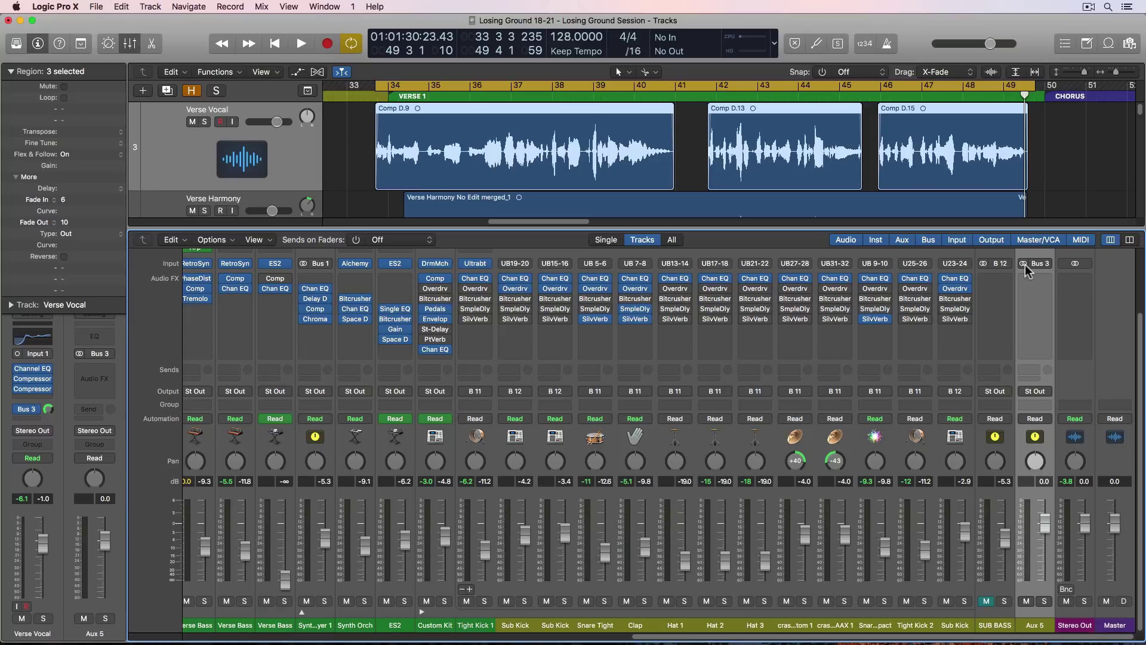
{"action": "right_click", "coordinate": [1027, 252]}
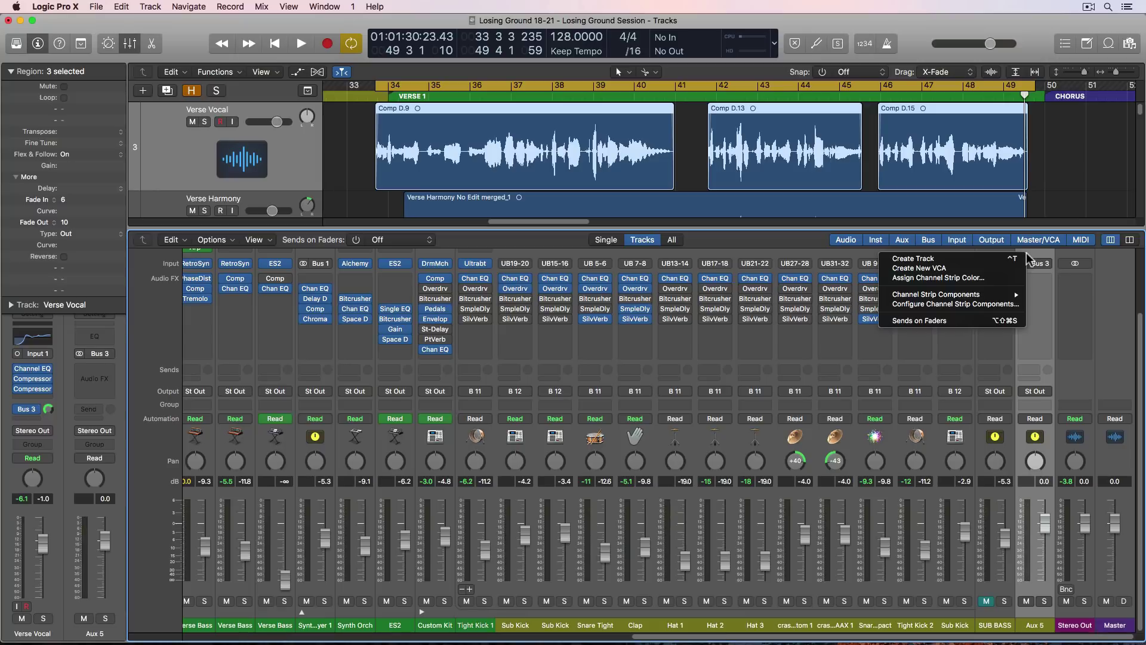
{"action": "left_click", "coordinate": [994, 258]}
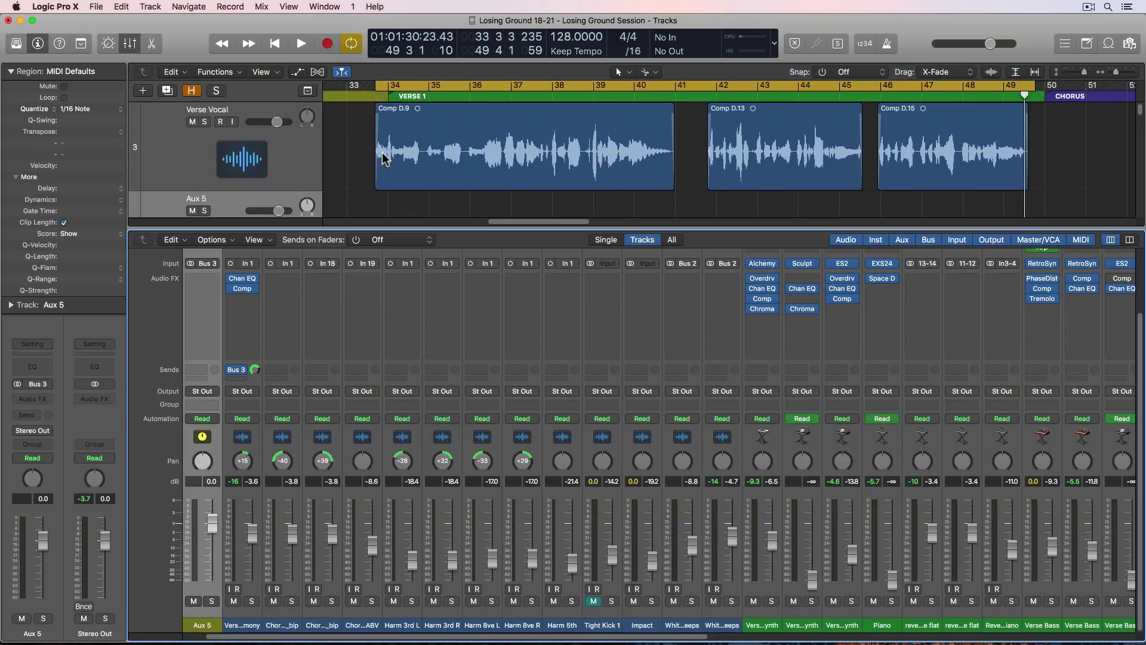
Step: Hide the Mixer, move the Aux 5 track above the Verse Vocal track and show the Mixer again
{"action": "key", "text": "x"}
{"action": "left_click_drag", "start_coordinate": [284, 242], "coordinate": [272, 138]}
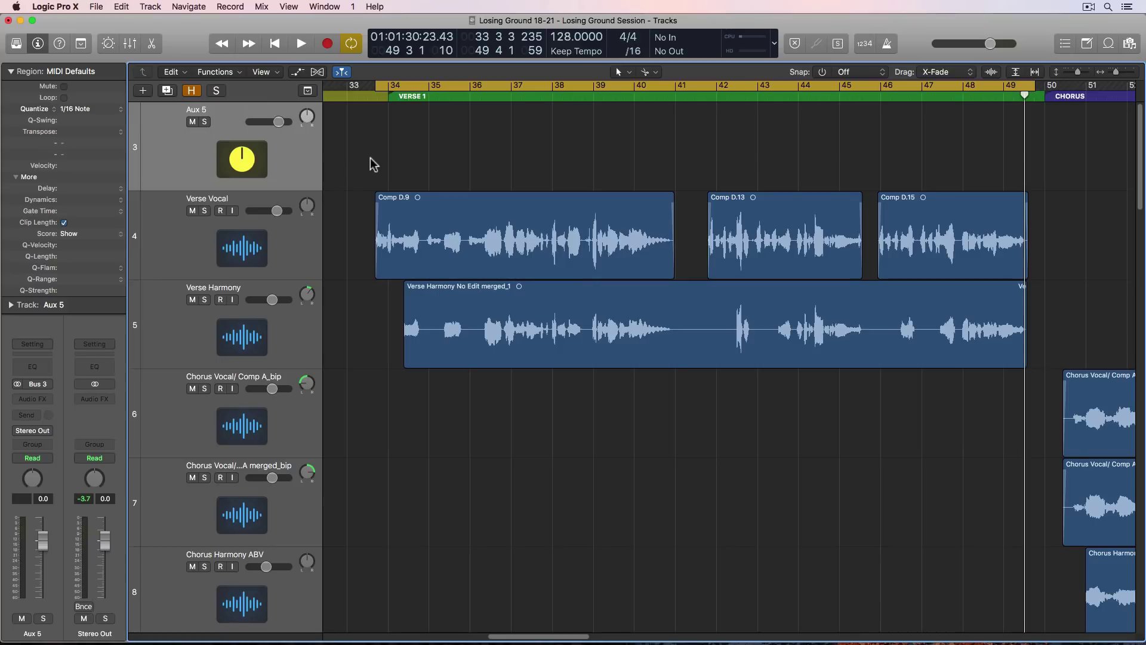
{"action": "key", "text": "x"}
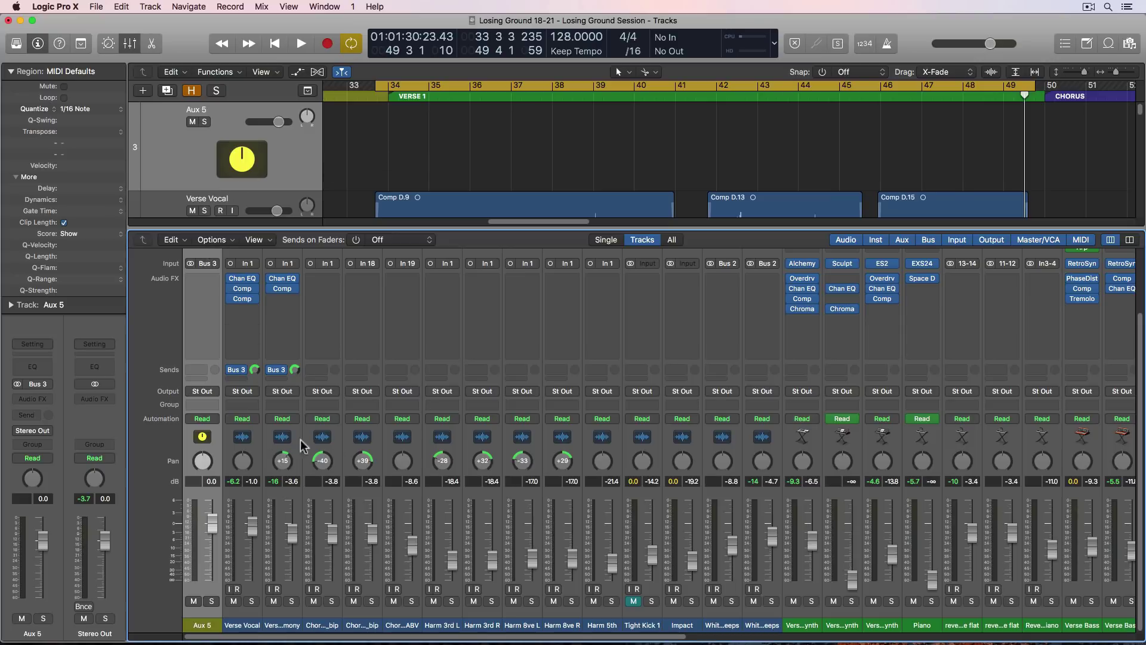
Step: Rename the Aux 5 channel as Tape Dly and solo it together with the Verse Vocal
{"action": "double_click", "coordinate": [202, 625]}
{"action": "type", "text": "Tape Dly"}
{"action": "key", "text": "Return"}
{"action": "left_click", "coordinate": [211, 602]}
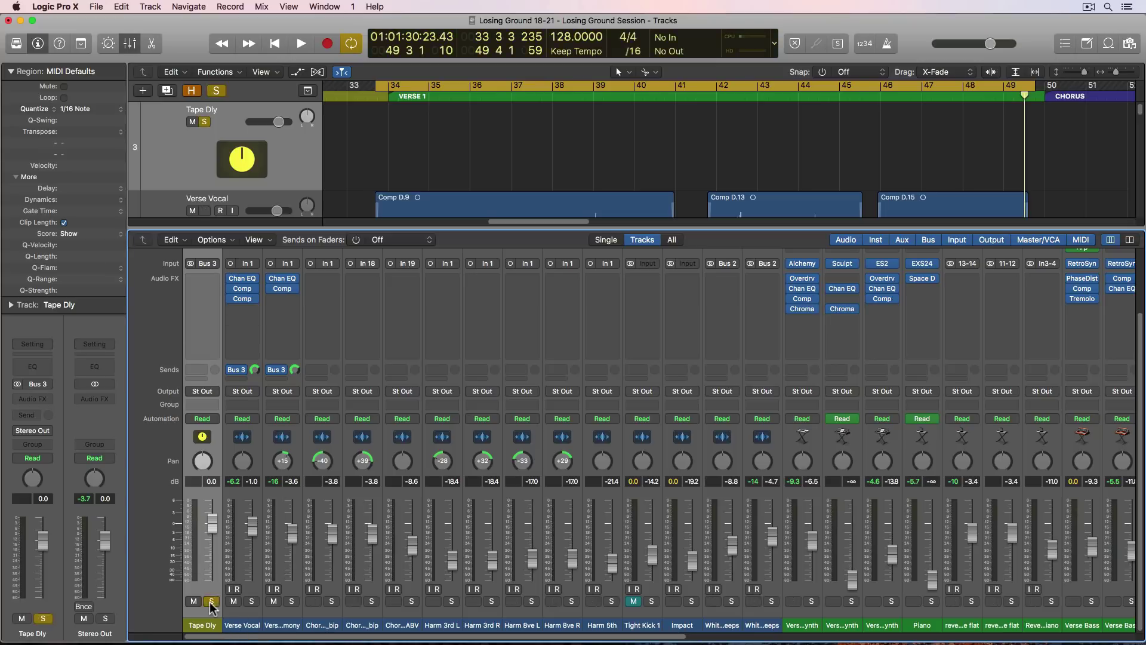
{"action": "left_click", "coordinate": [251, 601]}
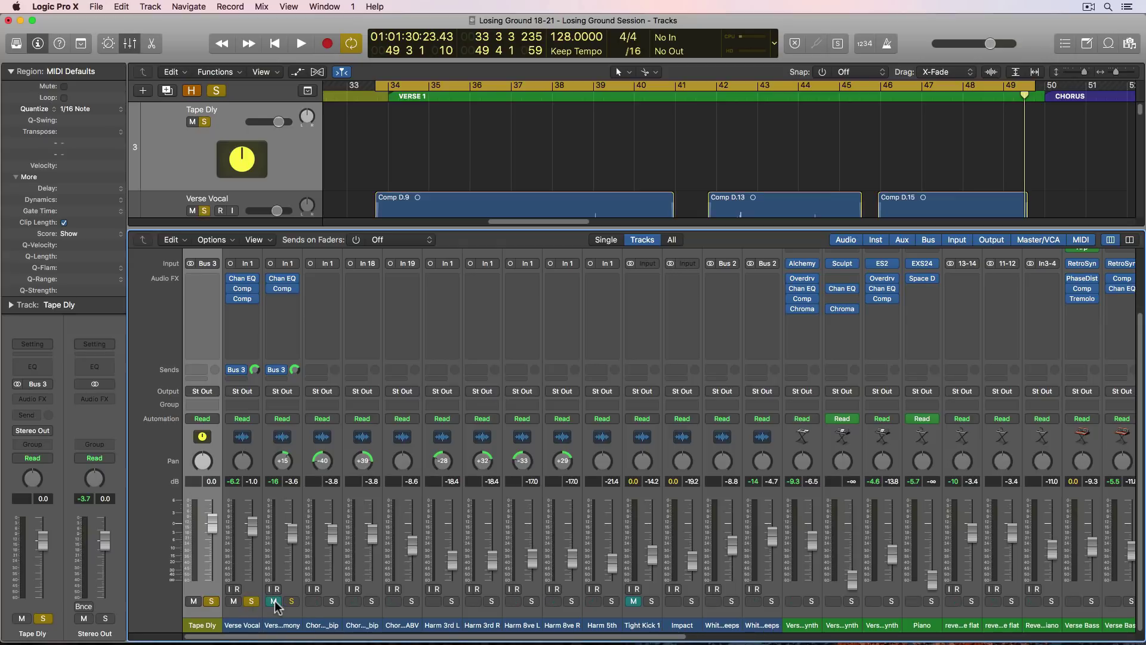
Step: Insert a stereo Tape Delay on the Tape Dly channel and load its 1\16 Note Slap preset
{"action": "left_click", "coordinate": [202, 278]}
{"action": "mouse_move", "coordinate": [227, 376]}
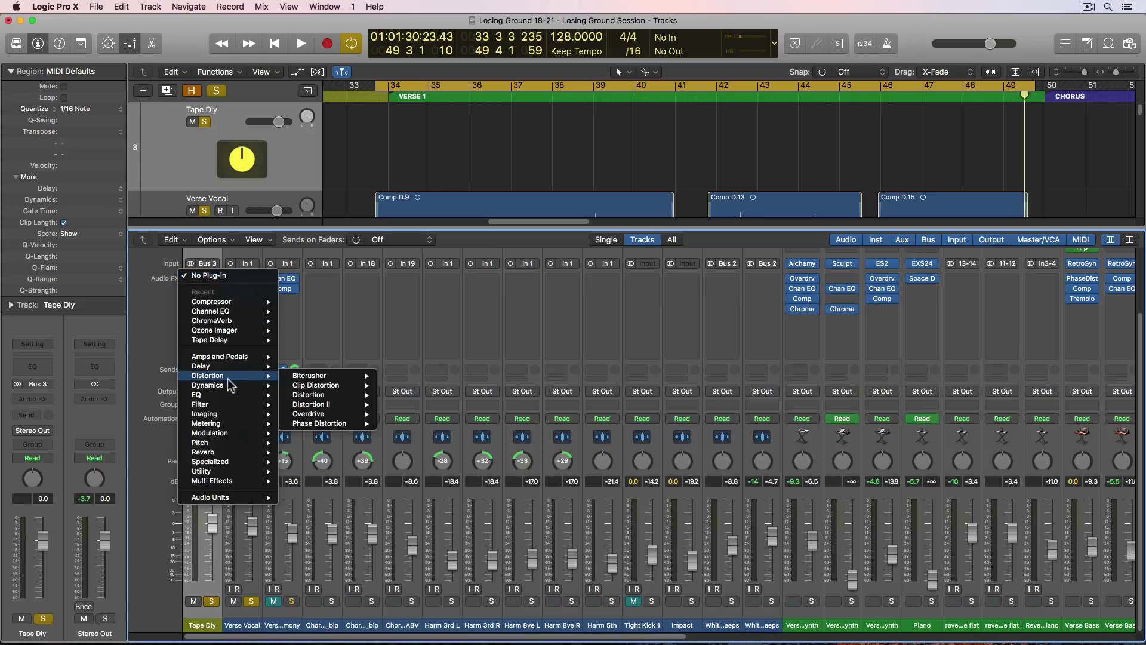
{"action": "mouse_move", "coordinate": [338, 410]}
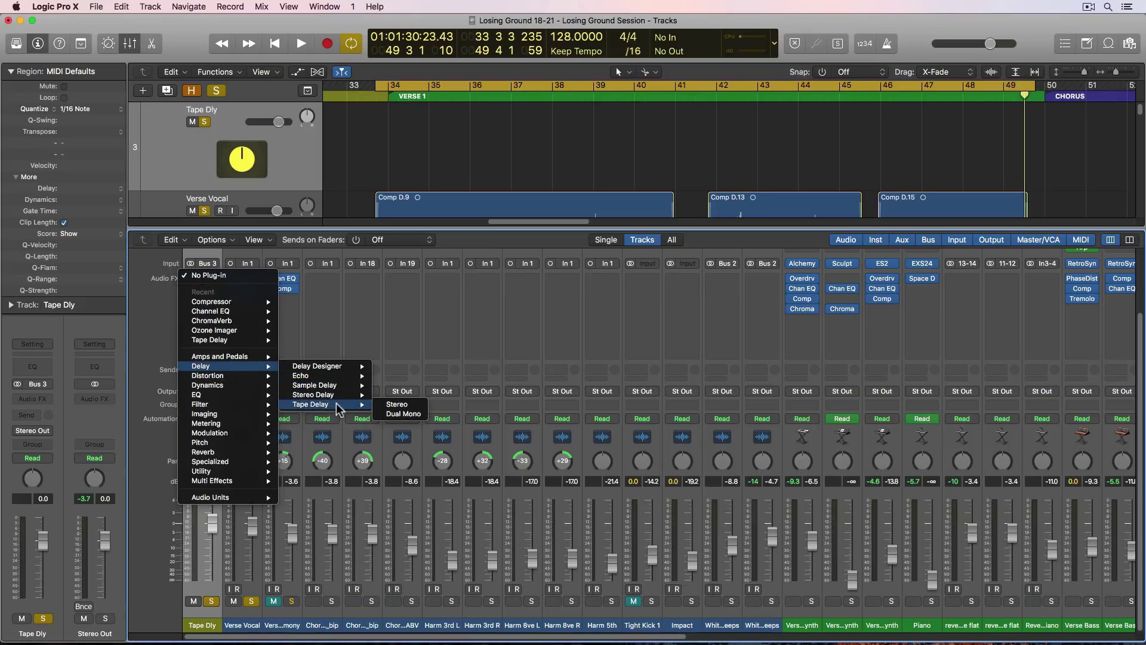
{"action": "left_click", "coordinate": [397, 404]}
{"action": "left_click", "coordinate": [132, 50]}
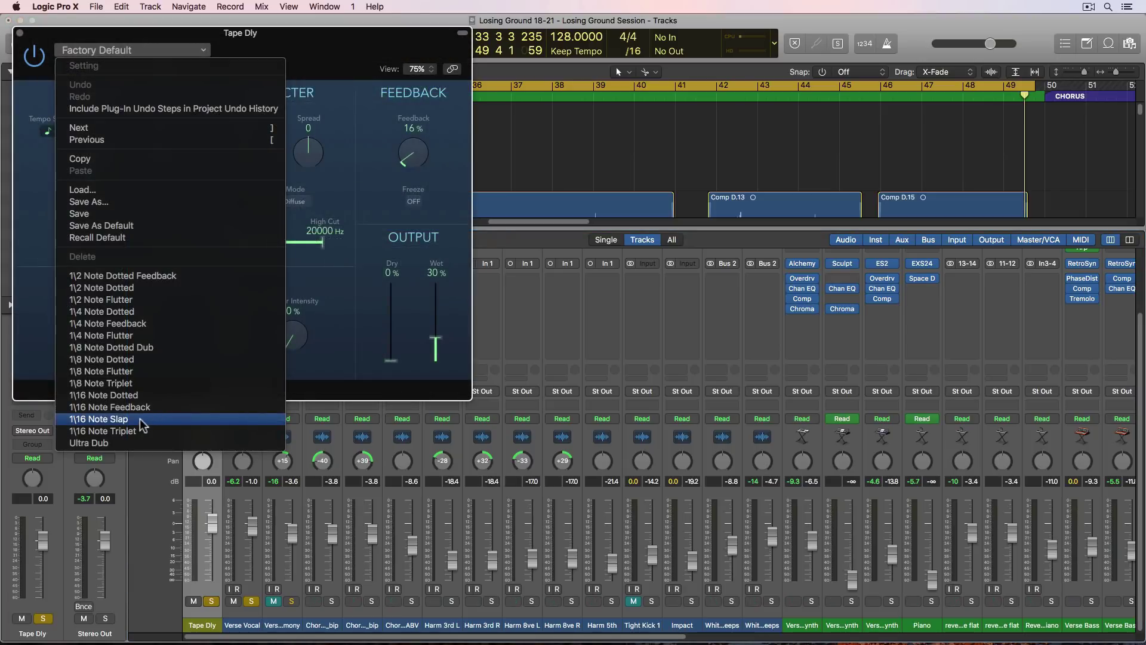
{"action": "left_click", "coordinate": [140, 418]}
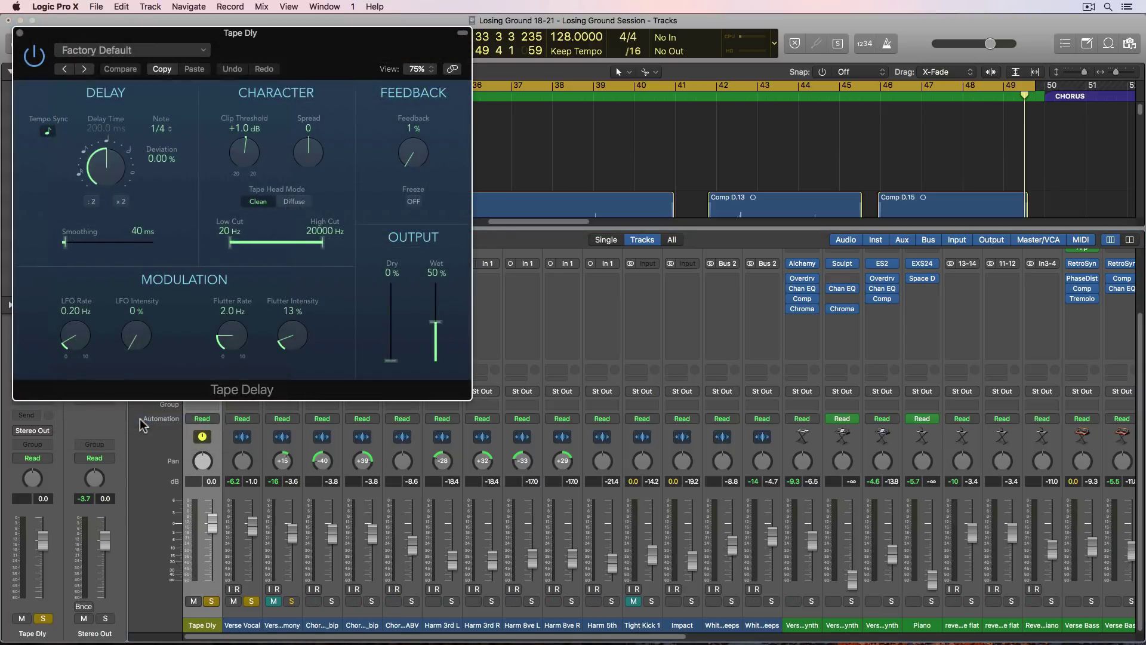
Step: Play the verse to hear the slap delay and turn off the Tape Delay's tempo sync
{"action": "key", "text": "space"}
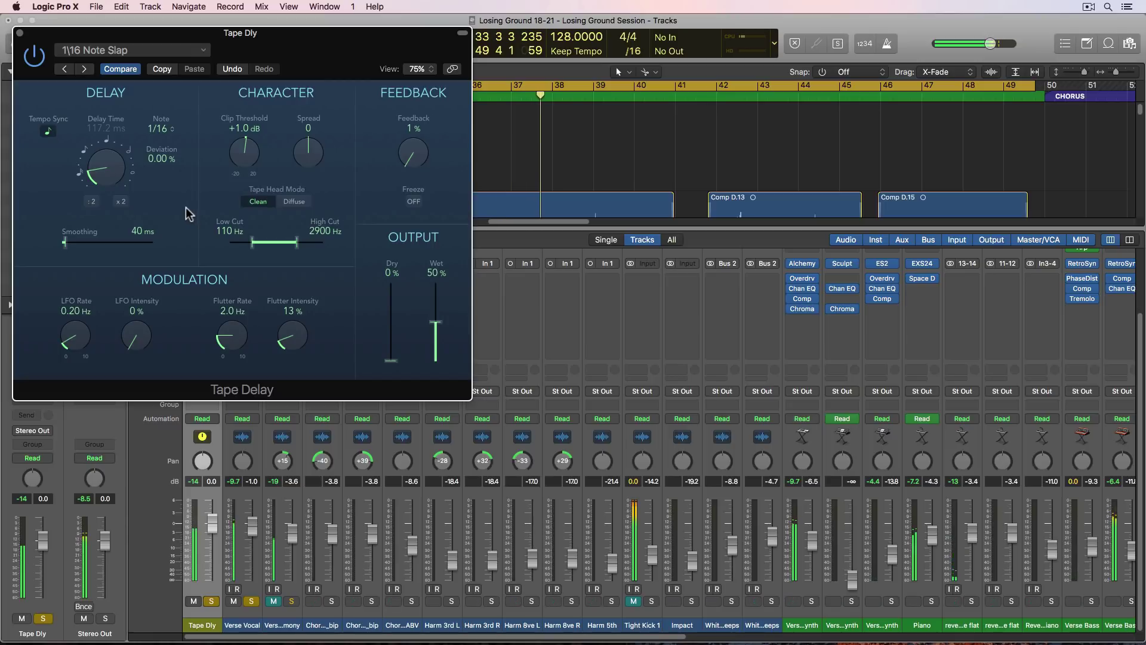
{"action": "left_click", "coordinate": [48, 132]}
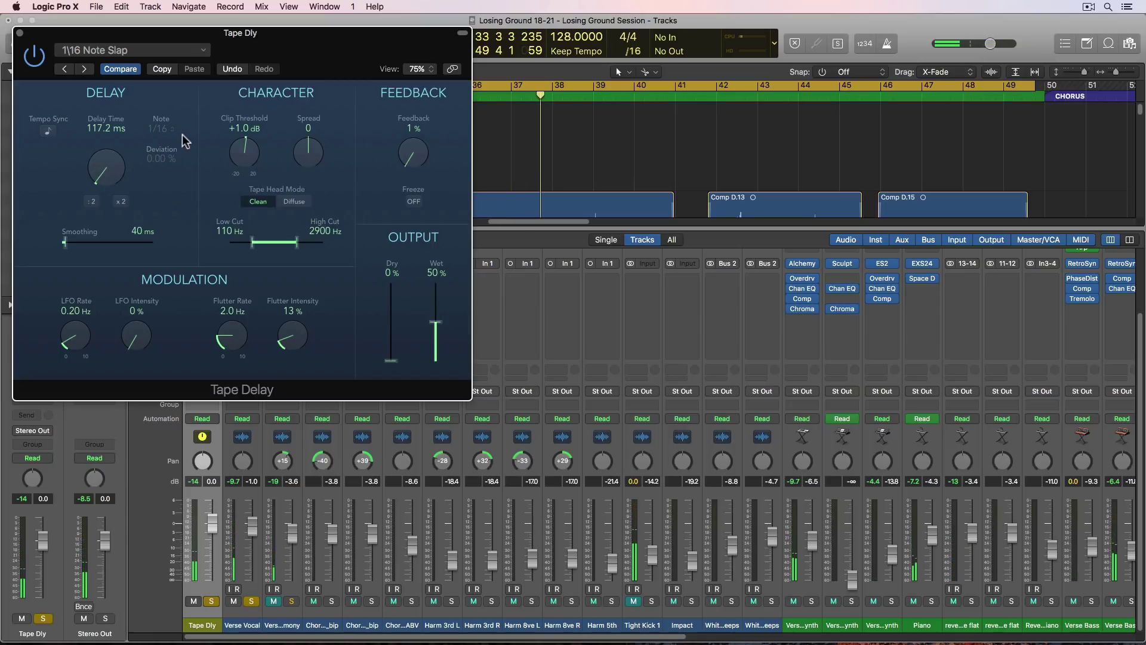
{"action": "left_click", "coordinate": [54, 131]}
{"action": "left_click", "coordinate": [52, 131]}
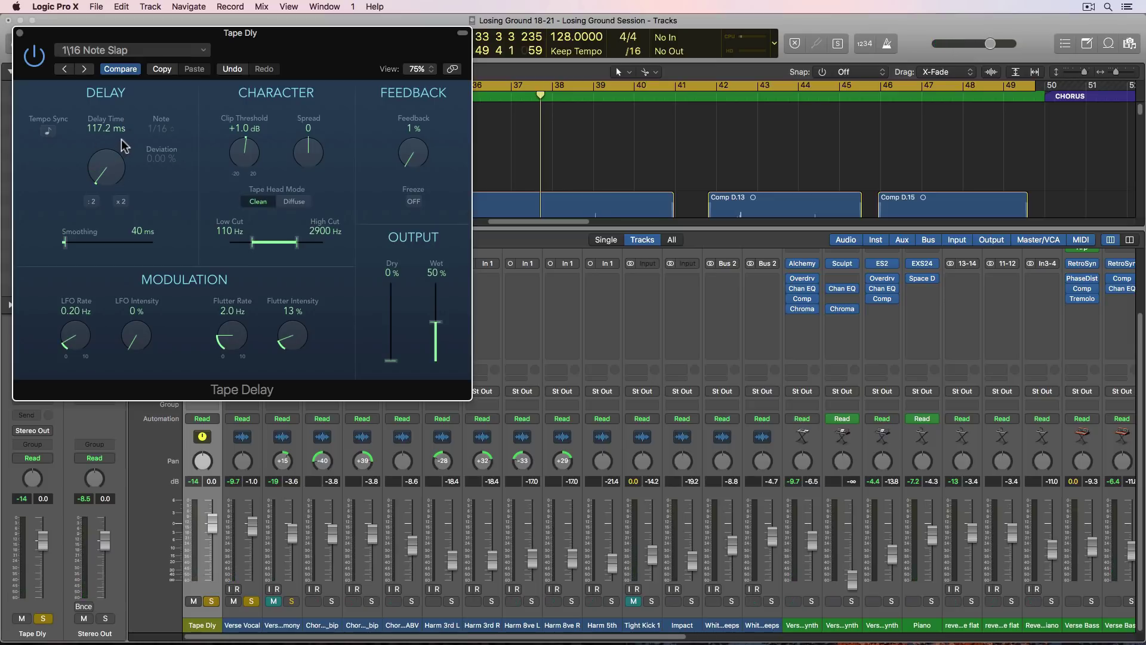
Step: Try several delay times during playback and set the Tape Delay's delay time to 40 ms
{"action": "mouse_move", "coordinate": [105, 163]}
{"action": "left_mouse_down"}
{"action": "mouse_move", "coordinate": [100, 145]}
{"action": "mouse_move", "coordinate": [100, 174]}
{"action": "left_mouse_up"}
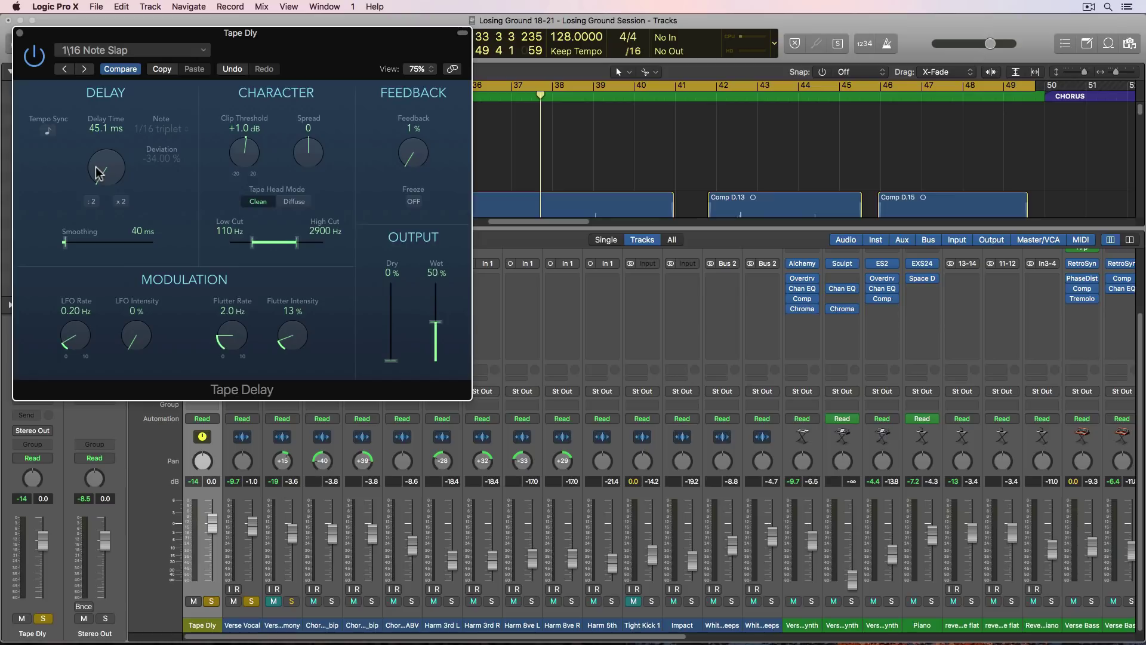
{"action": "left_click_drag", "start_coordinate": [99, 174], "coordinate": [118, 175]}
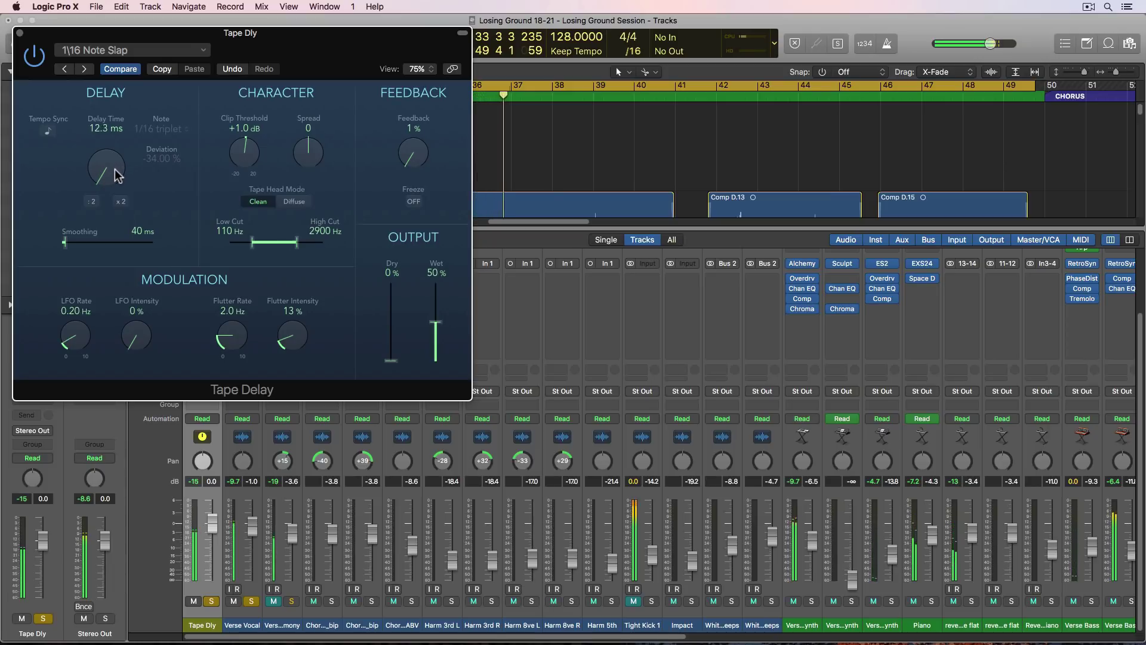
{"action": "double_click", "coordinate": [108, 128]}
{"action": "type", "text": "40"}
{"action": "key", "text": "Return"}
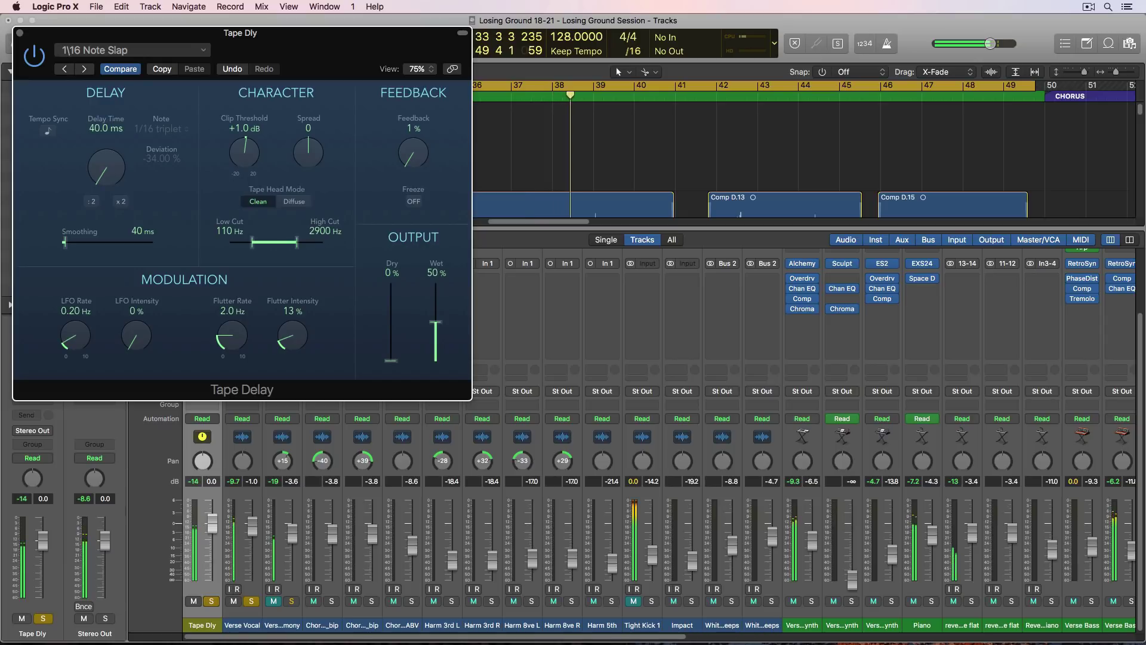
Step: Set the Tape Delay's smoothing to 240 ms, compare the fully open filter range, and set the low cut to 150 Hz and high cut to 6600 Hz
{"action": "mouse_move", "coordinate": [71, 242]}
{"action": "left_mouse_down"}
{"action": "mouse_move", "coordinate": [96, 243]}
{"action": "mouse_move", "coordinate": [84, 243]}
{"action": "left_mouse_up"}
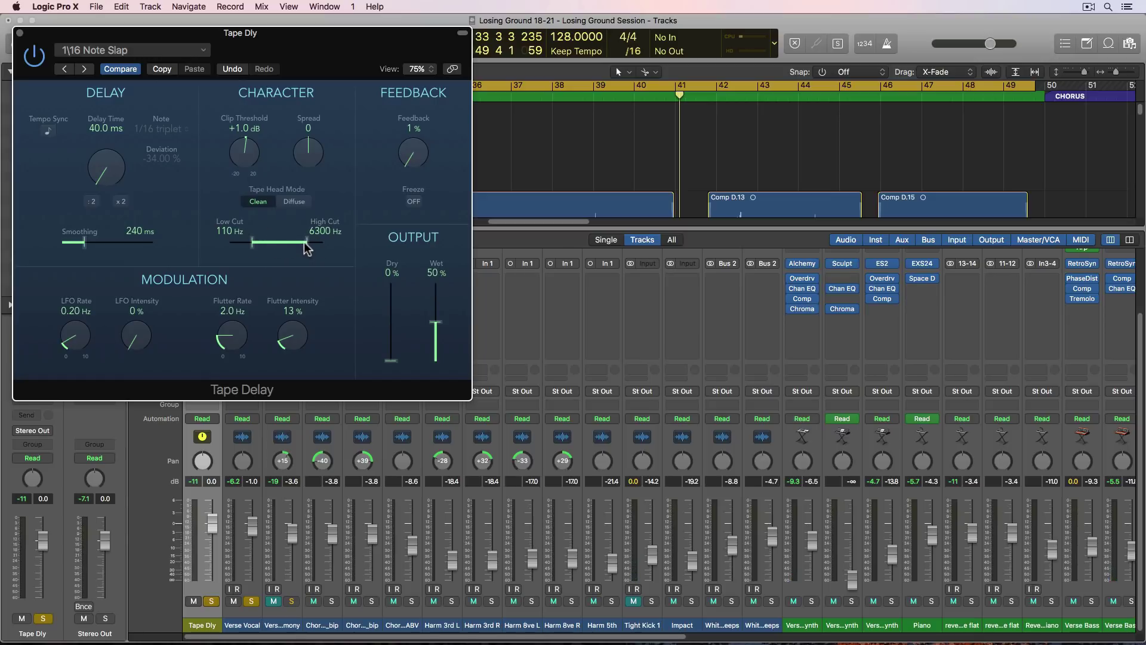
{"action": "left_click_drag", "start_coordinate": [252, 242], "coordinate": [343, 245]}
{"action": "left_click_drag", "start_coordinate": [250, 243], "coordinate": [221, 248]}
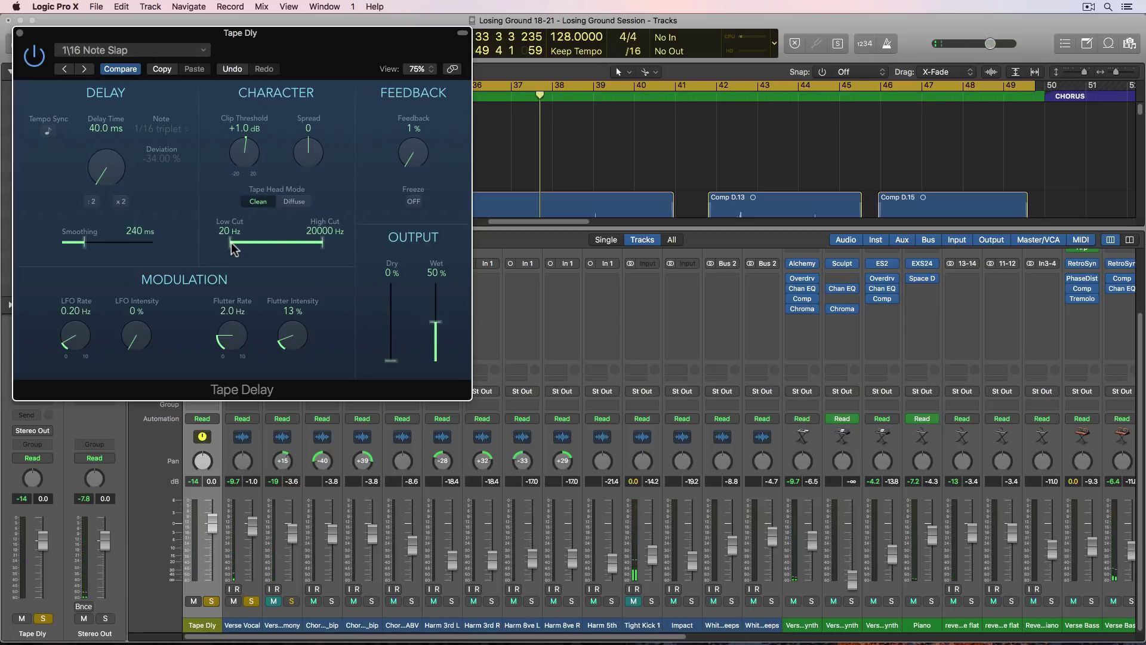
{"action": "left_click_drag", "start_coordinate": [238, 249], "coordinate": [252, 242]}
{"action": "left_click_drag", "start_coordinate": [322, 242], "coordinate": [285, 247]}
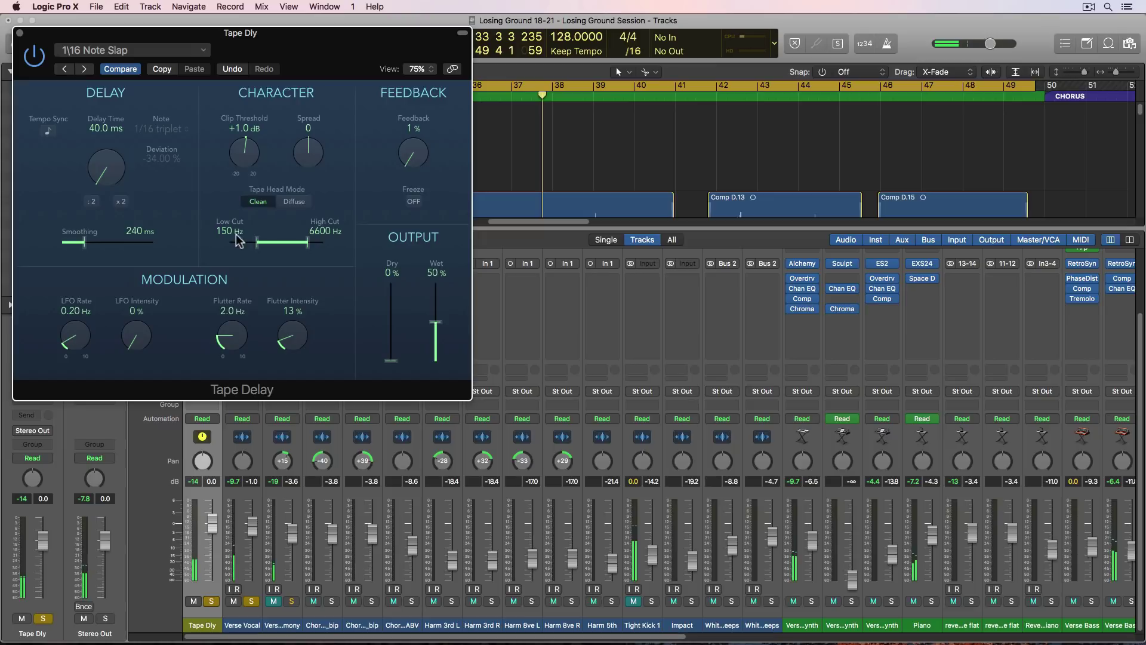
Step: Shift the Tape Delay's filter range to a 130 Hz low cut and 5600 Hz high cut, and try spread settings from 100 down to 29
{"action": "left_click_drag", "start_coordinate": [289, 237], "coordinate": [282, 239]}
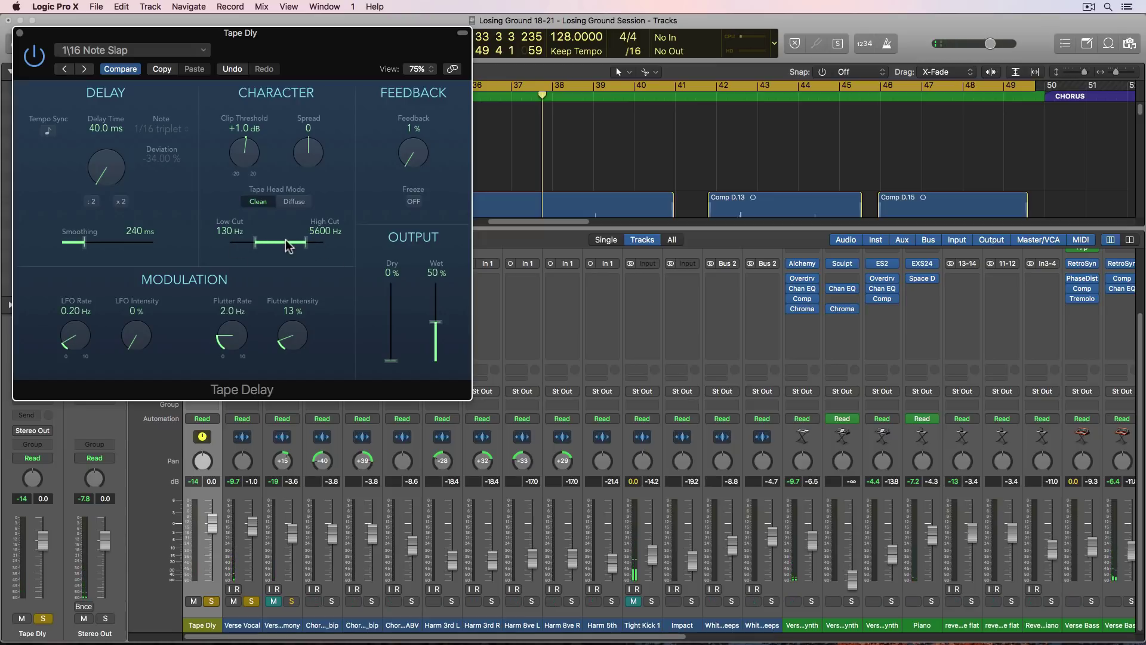
{"action": "mouse_move", "coordinate": [311, 157]}
{"action": "left_mouse_down"}
{"action": "mouse_move", "coordinate": [309, 123]}
{"action": "mouse_move", "coordinate": [306, 234]}
{"action": "mouse_move", "coordinate": [319, 144]}
{"action": "mouse_move", "coordinate": [314, 206]}
{"action": "mouse_move", "coordinate": [315, 154]}
{"action": "left_mouse_up"}
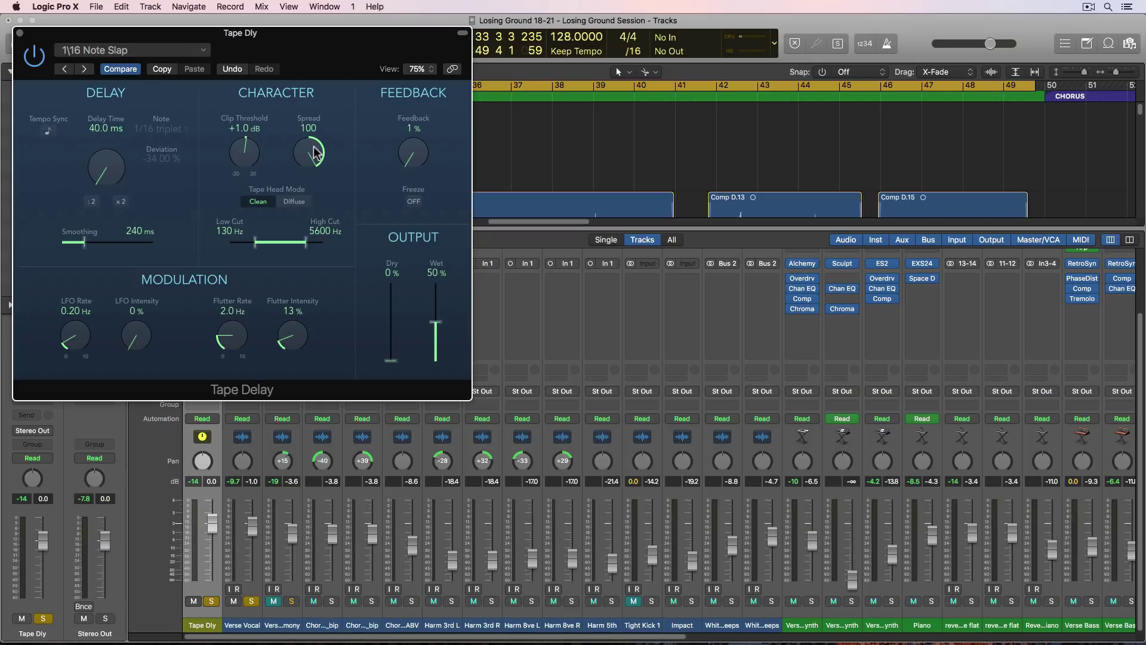
{"action": "left_click_drag", "start_coordinate": [307, 171], "coordinate": [299, 205]}
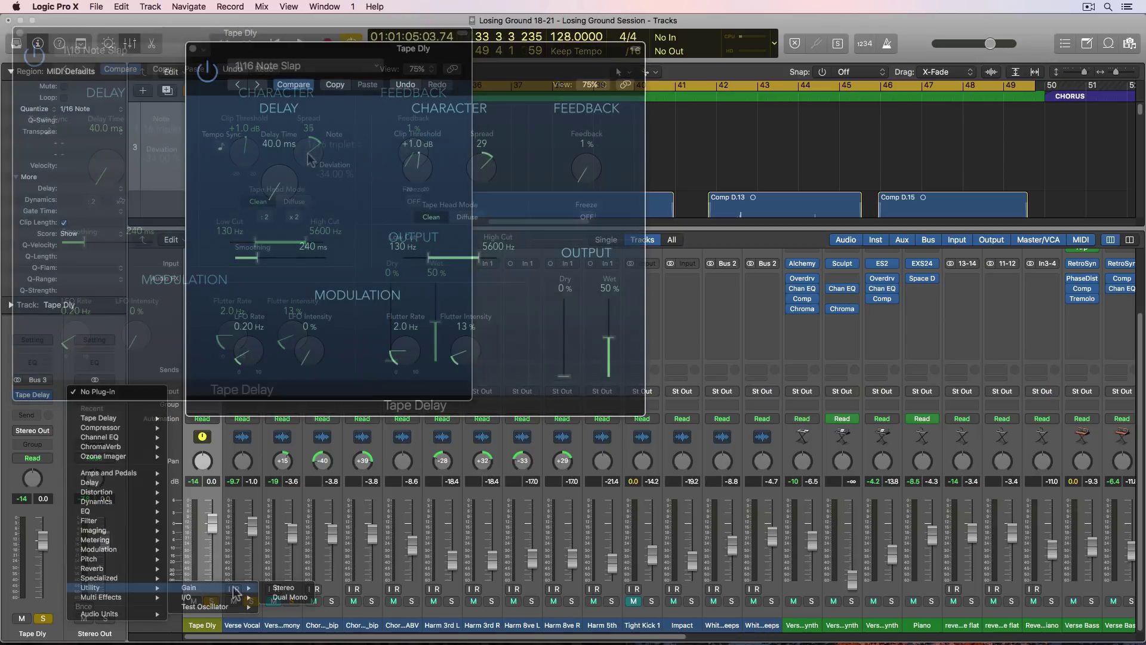
Step: Insert a stereo Gain plug-in on Stereo Out, turn on its Mono option, and set the Tape Delay's spread to 21
{"action": "left_click", "coordinate": [284, 587]}
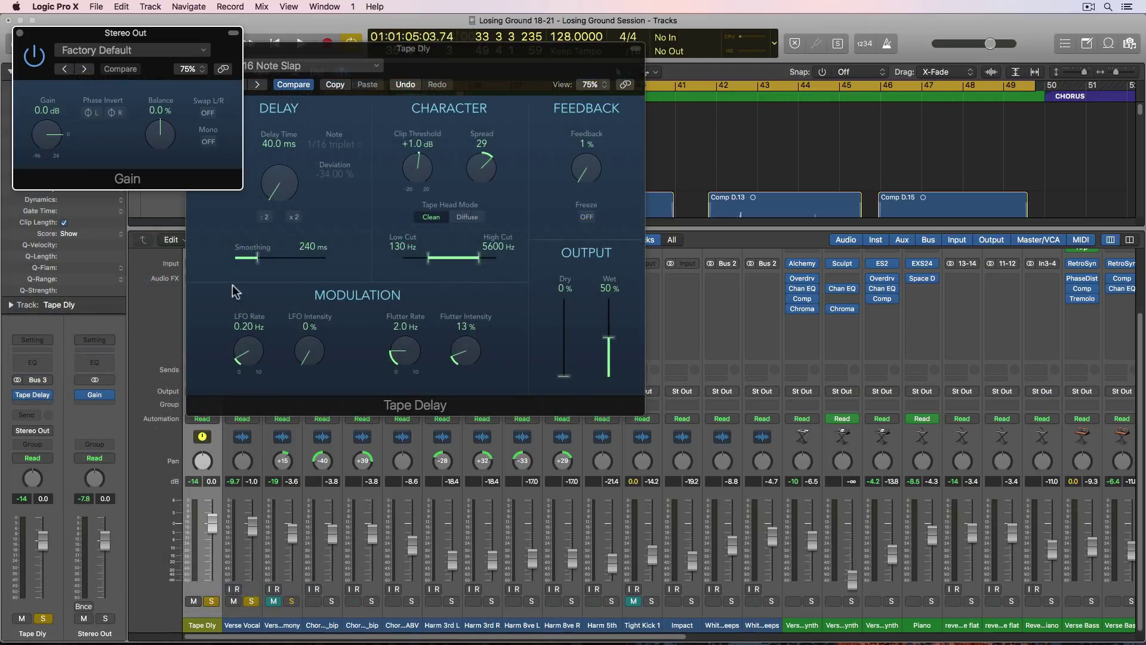
{"action": "left_click", "coordinate": [208, 141]}
{"action": "left_click_drag", "start_coordinate": [483, 177], "coordinate": [489, 142]}
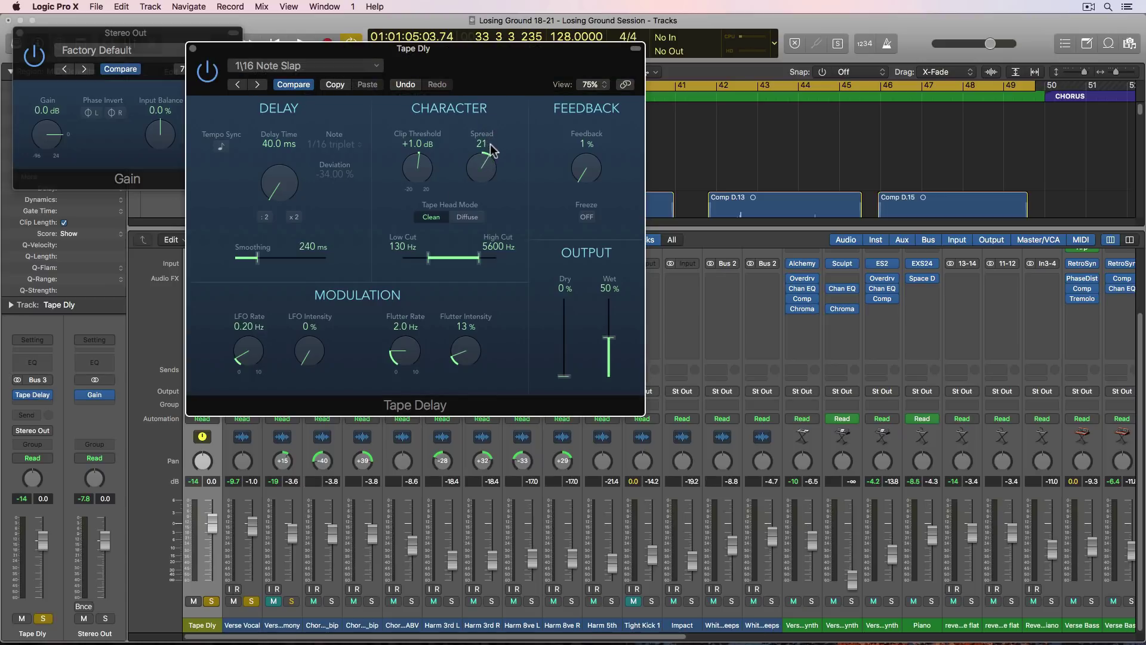
{"action": "left_click", "coordinate": [173, 39]}
{"action": "left_click_drag", "start_coordinate": [262, 52], "coordinate": [320, 58]}
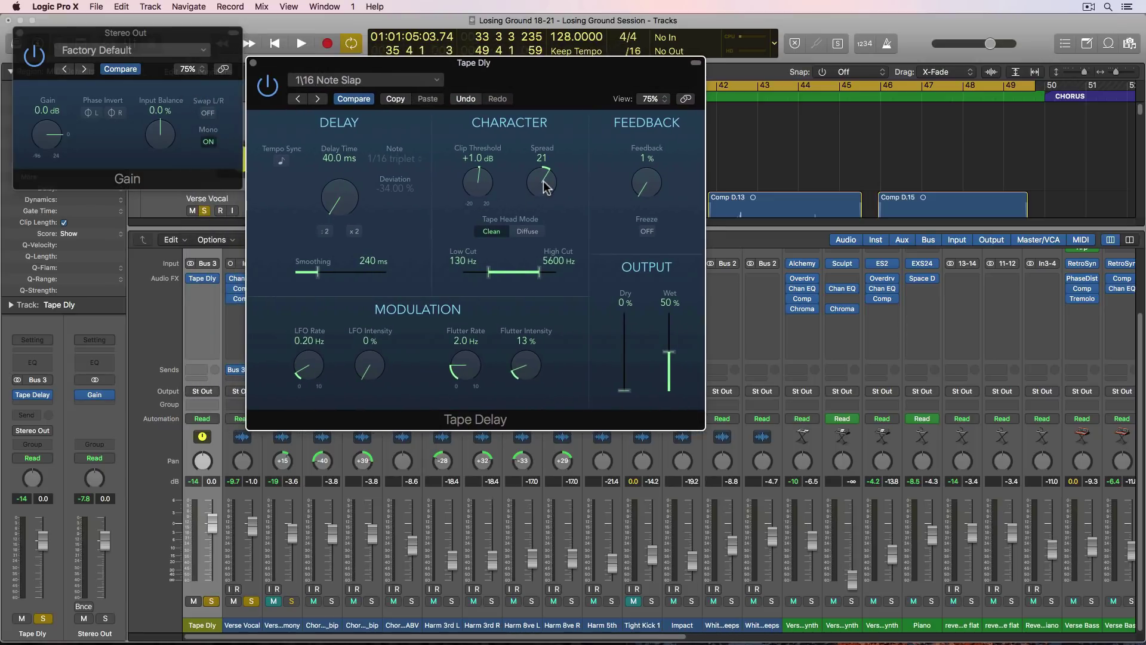
Step: Compare wide spread settings up to 88 in mono during playback and set the Tape Delay's spread to 37
{"action": "left_click_drag", "start_coordinate": [547, 131], "coordinate": [554, 117]}
{"action": "left_click_drag", "start_coordinate": [560, 179], "coordinate": [551, 137]}
{"action": "key", "text": "space"}
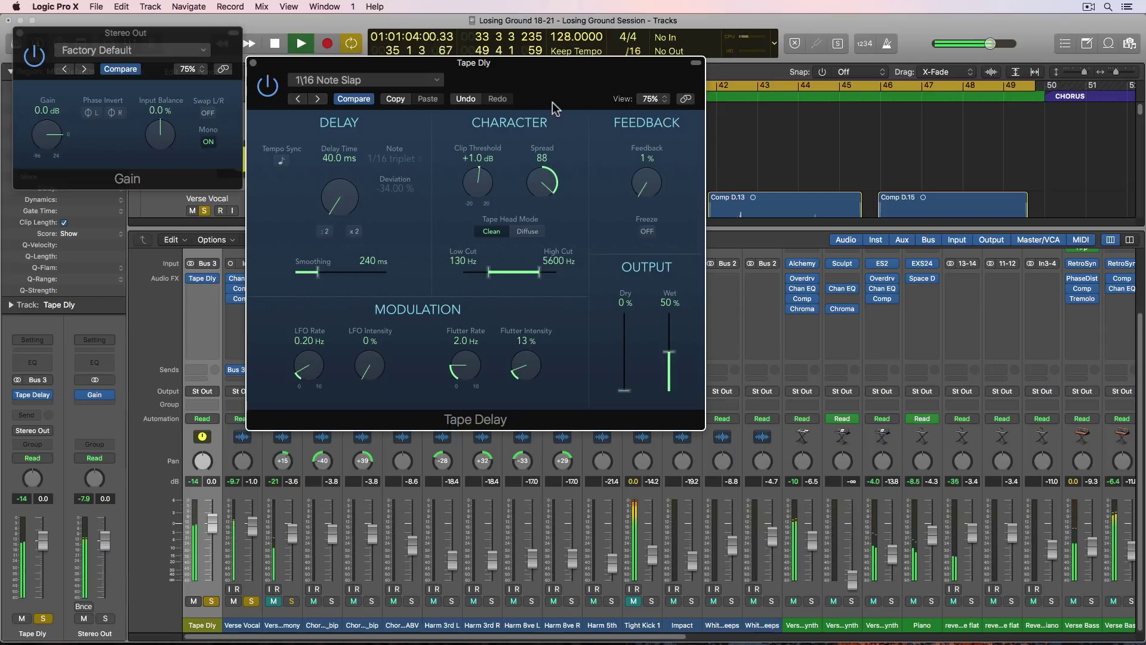
{"action": "key", "text": "space"}
{"action": "left_click_drag", "start_coordinate": [545, 186], "coordinate": [545, 196]}
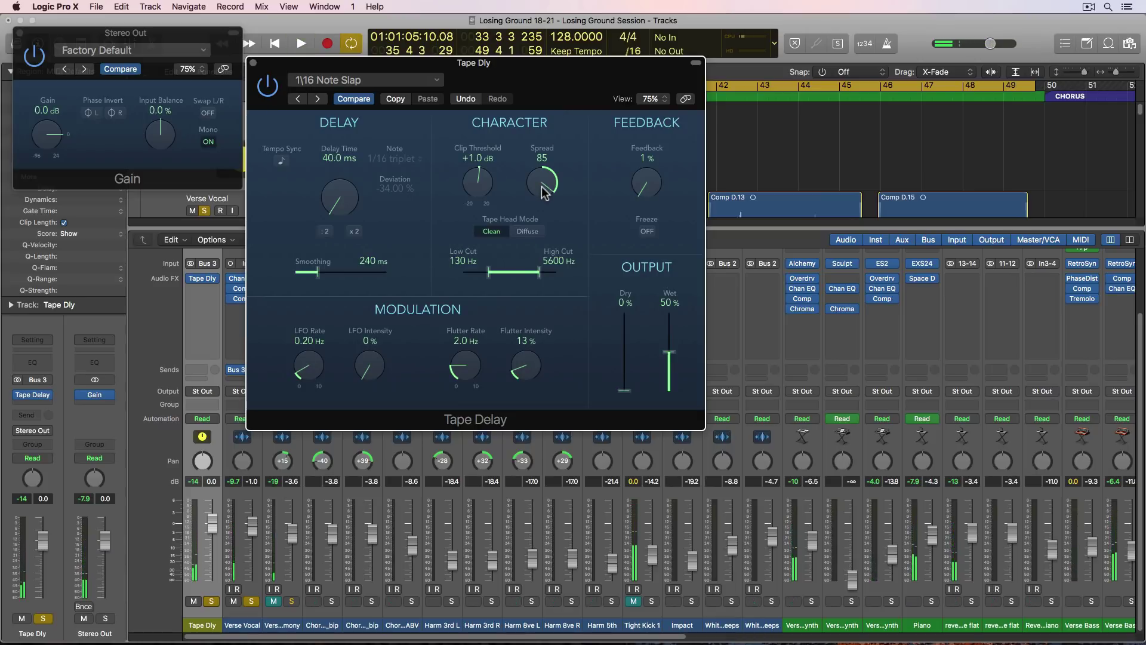
{"action": "key", "text": "space"}
{"action": "left_click_drag", "start_coordinate": [544, 192], "coordinate": [539, 206]}
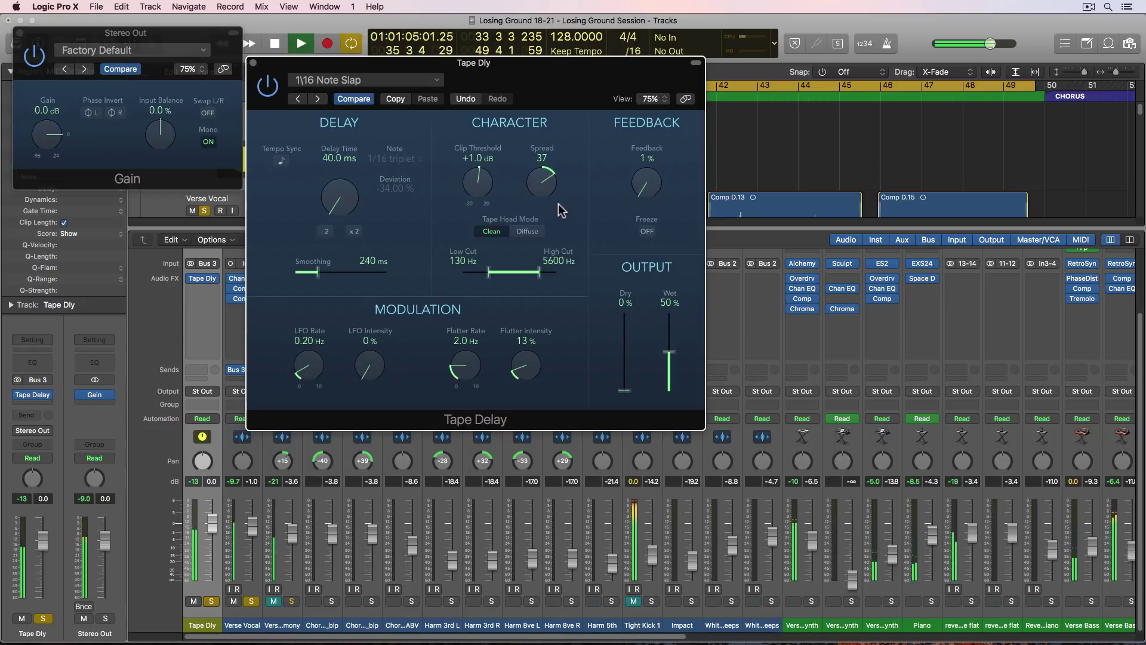
{"action": "key", "text": "space"}
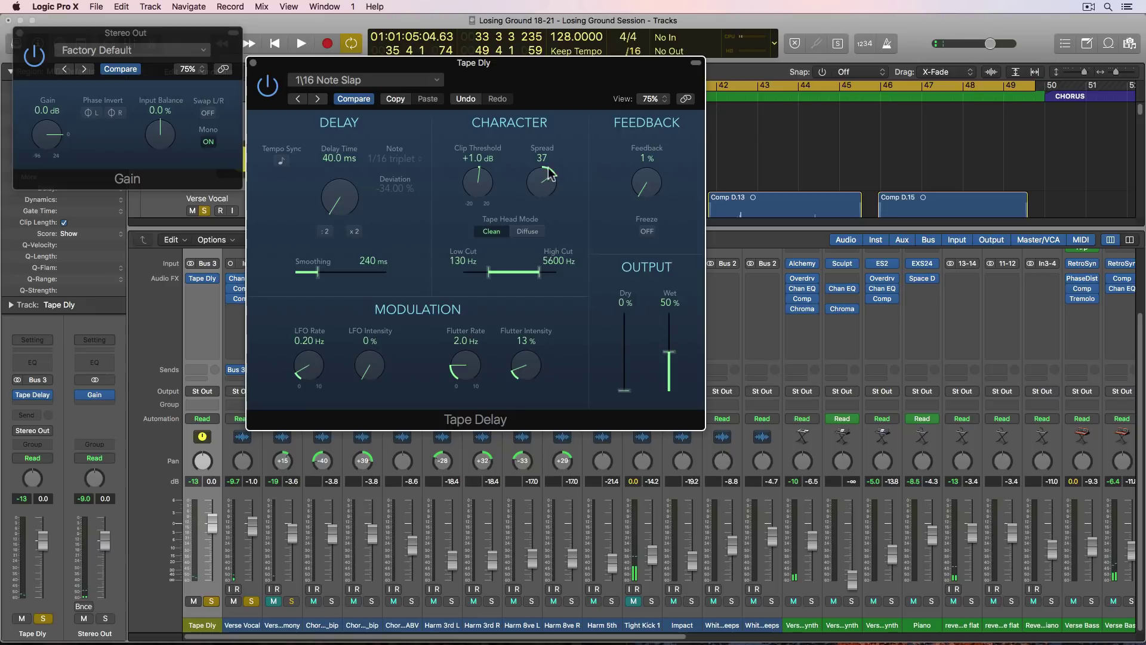
Step: Turn off the Gain's Mono option, play the verse in stereo, and close the Gain window
{"action": "left_click", "coordinate": [205, 143]}
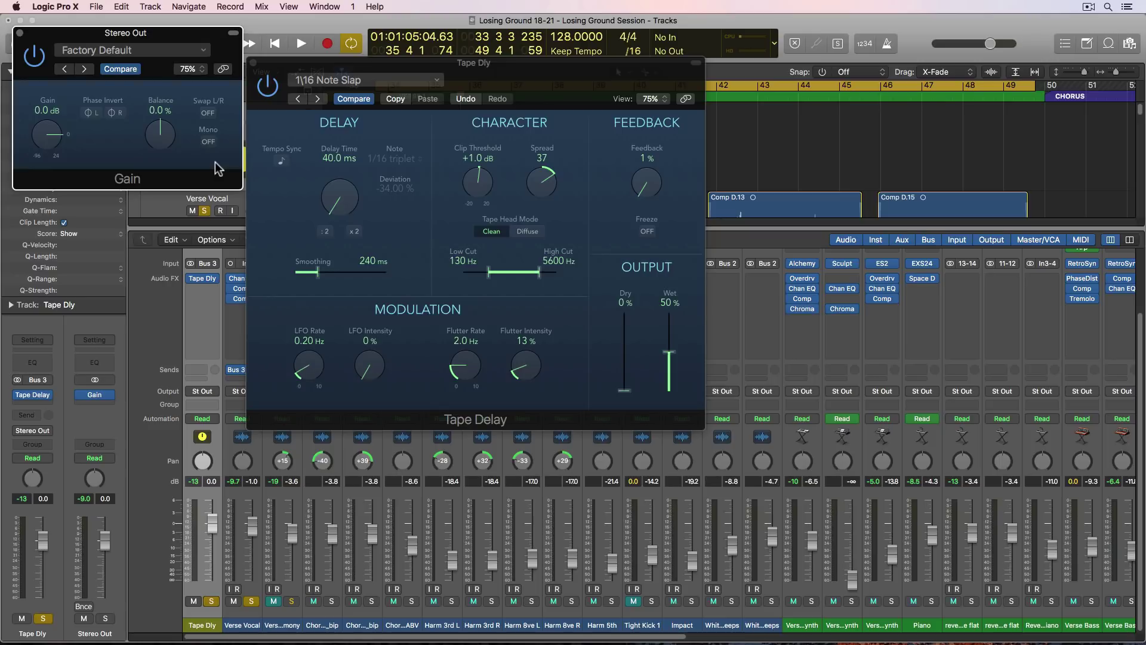
{"action": "key", "text": "space"}
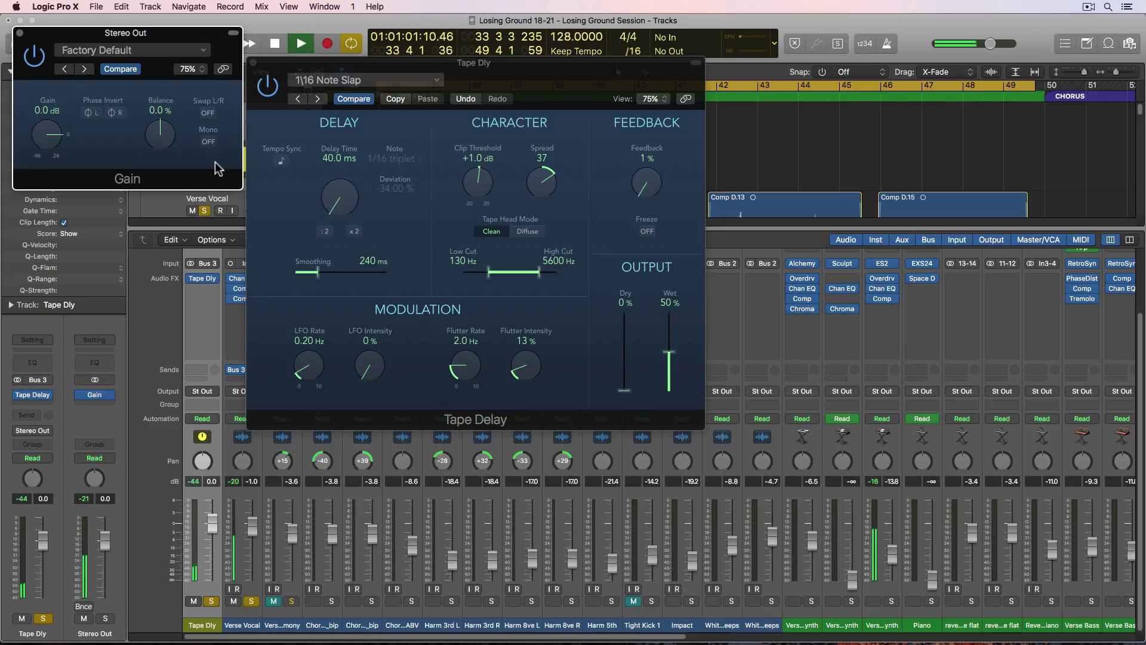
{"action": "left_click", "coordinate": [19, 33]}
Step: Compare the Clean and Diffuse tape head modes during playback and set the Tape Delay's head mode to Diffuse
{"action": "left_click", "coordinate": [525, 231]}
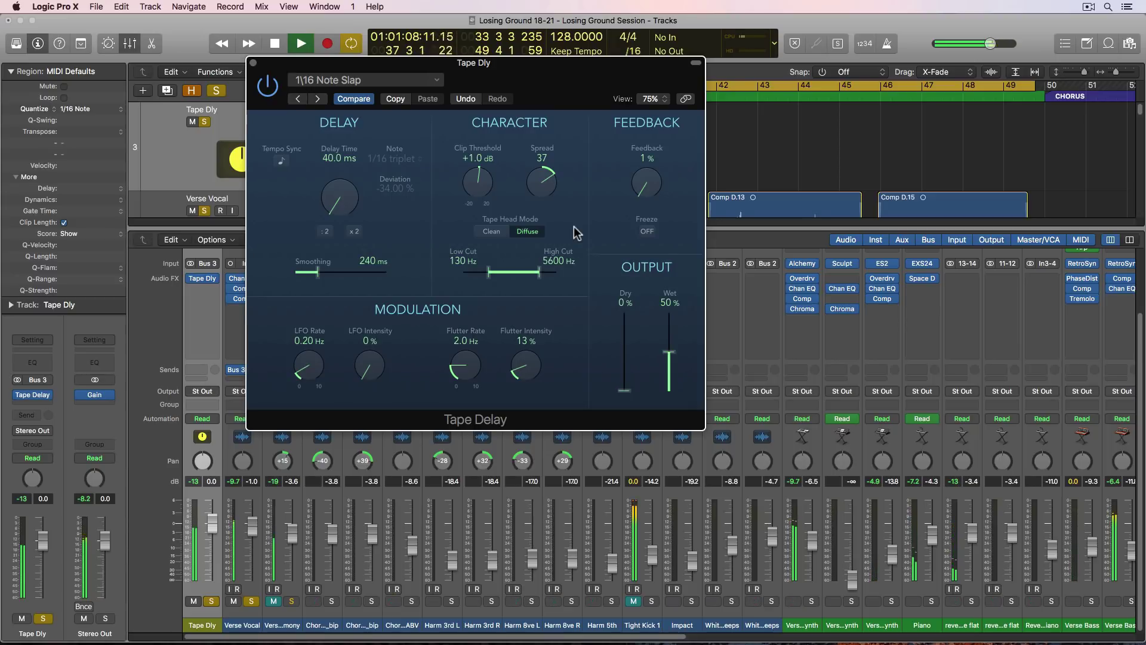
{"action": "left_click", "coordinate": [493, 232]}
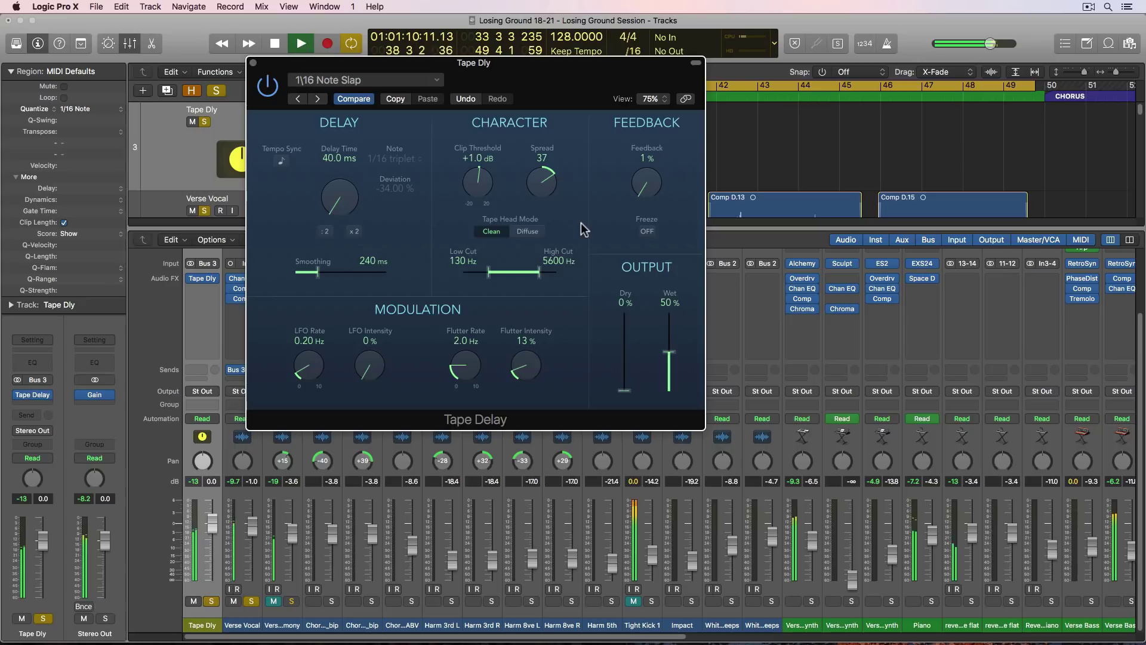
{"action": "key", "text": "space"}
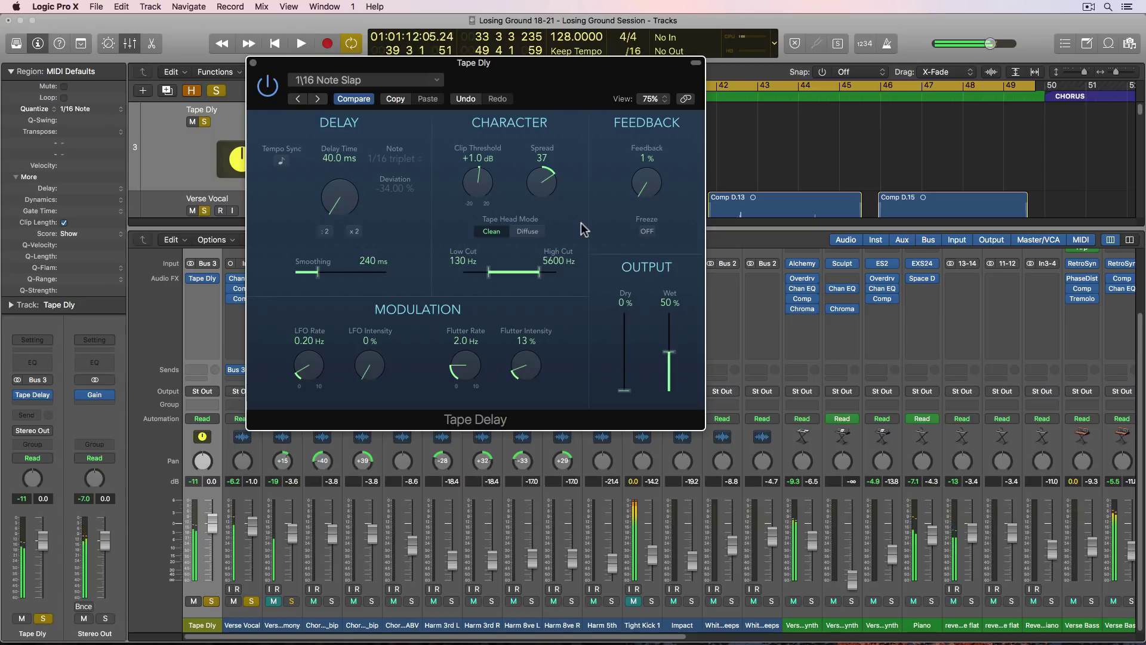
{"action": "left_click", "coordinate": [517, 232]}
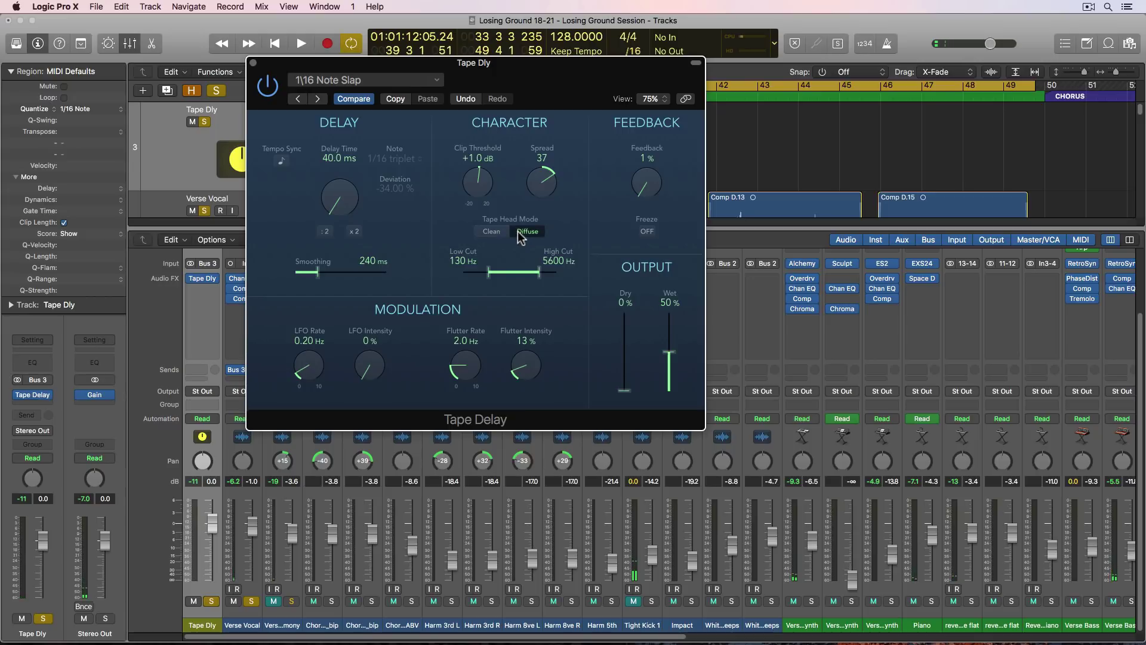
{"action": "left_click", "coordinate": [495, 230]}
{"action": "left_click", "coordinate": [528, 231]}
Step: Play the verse and set the Tape Delay's LFO intensity to 22 %, flutter rate to 2.2 Hz and flutter intensity to 19 %
{"action": "key", "text": "space"}
{"action": "left_click_drag", "start_coordinate": [374, 362], "coordinate": [365, 403]}
{"action": "left_click_drag", "start_coordinate": [531, 368], "coordinate": [554, 315]}
{"action": "left_click_drag", "start_coordinate": [485, 380], "coordinate": [475, 336]}
{"action": "left_click_drag", "start_coordinate": [466, 435], "coordinate": [469, 447]}
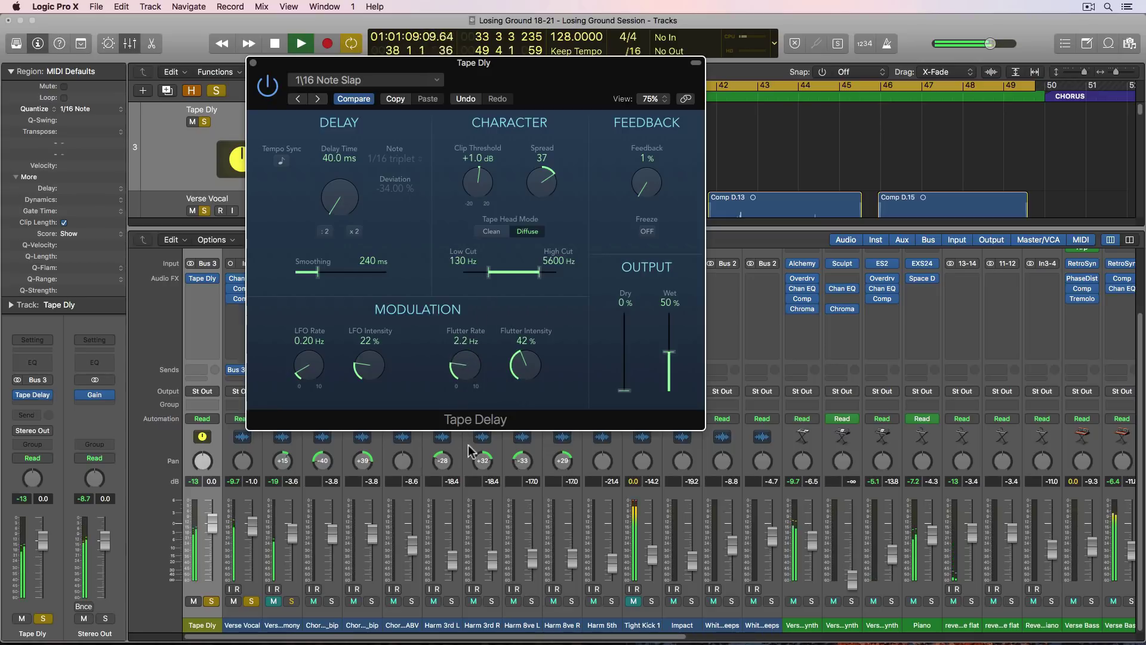
{"action": "left_click_drag", "start_coordinate": [530, 376], "coordinate": [529, 398]}
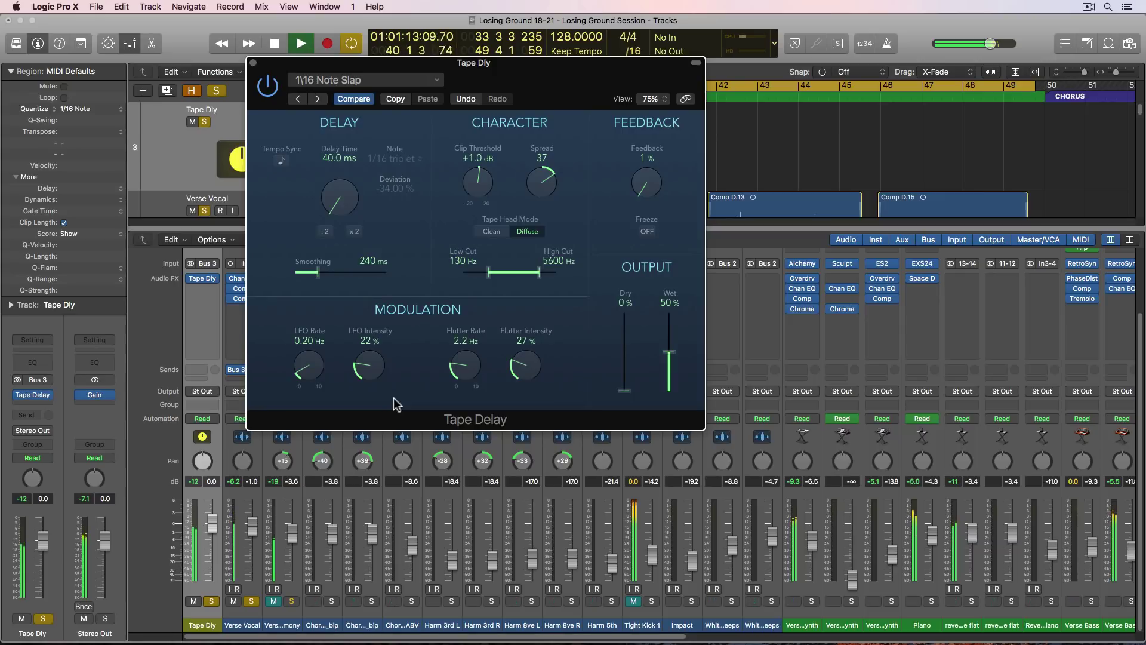
{"action": "key", "text": "space"}
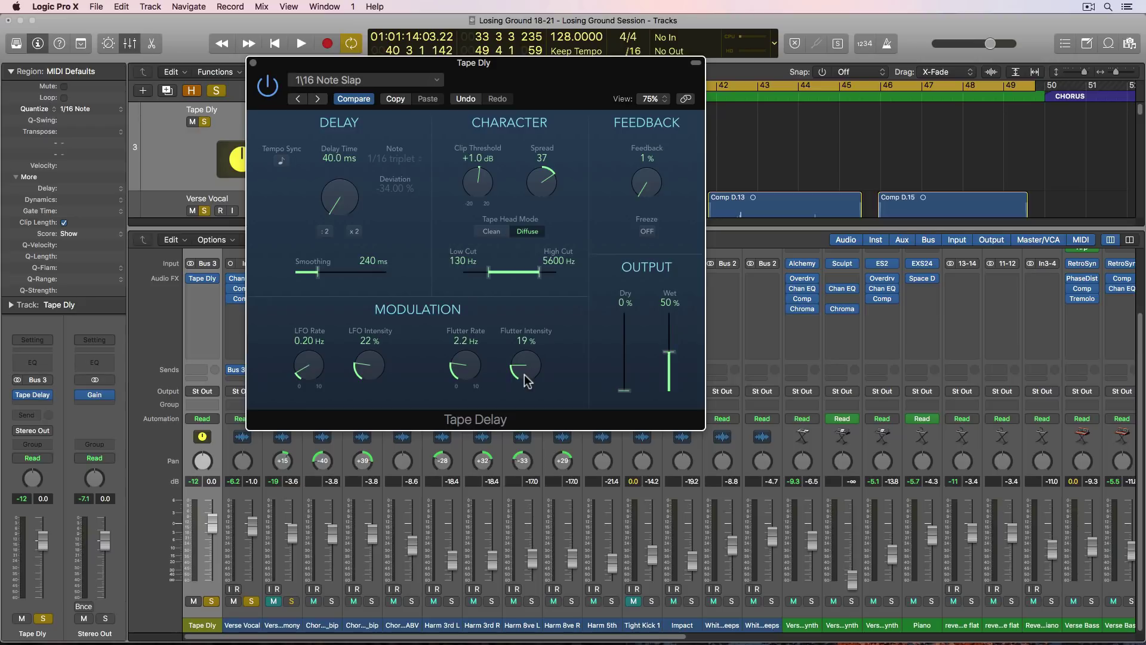
Step: Set the Tape Delay's output to 0 % dry and 50 % wet, and its feedback to 4 % during playback
{"action": "scroll", "coordinate": [523, 376], "scroll_direction": "down", "scroll_amount": 1}
{"action": "left_click_drag", "start_coordinate": [622, 381], "coordinate": [639, 416]}
{"action": "left_click", "coordinate": [671, 312], "text": "alt"}
{"action": "key", "text": "space"}
{"action": "left_click_drag", "start_coordinate": [652, 191], "coordinate": [644, 263]}
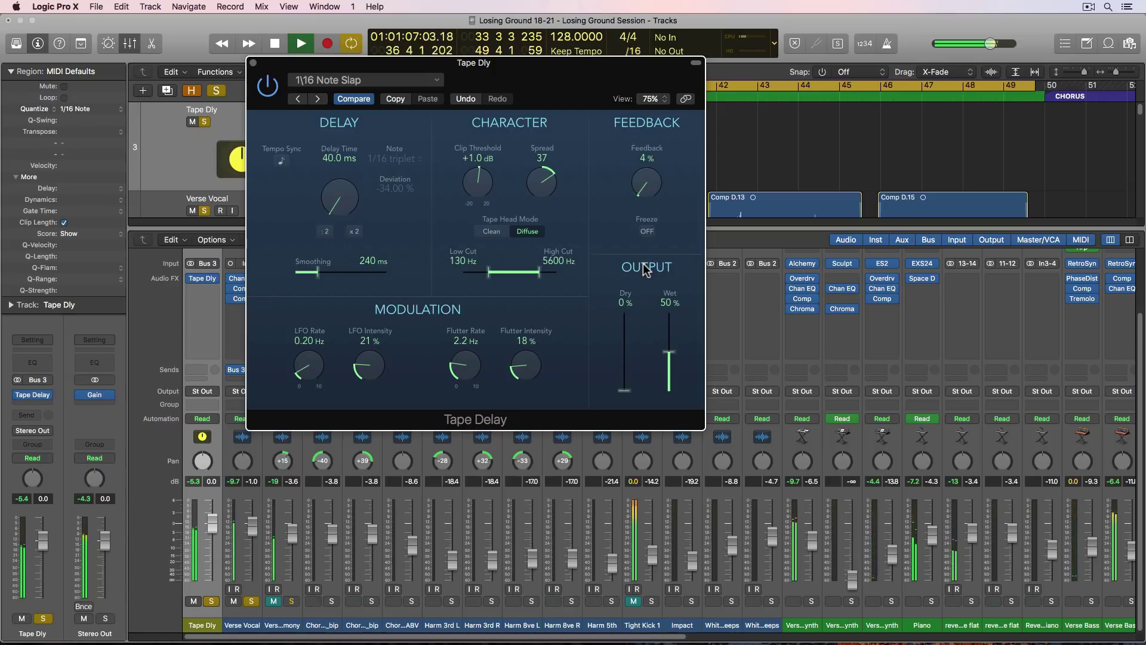
{"action": "key", "text": "space"}
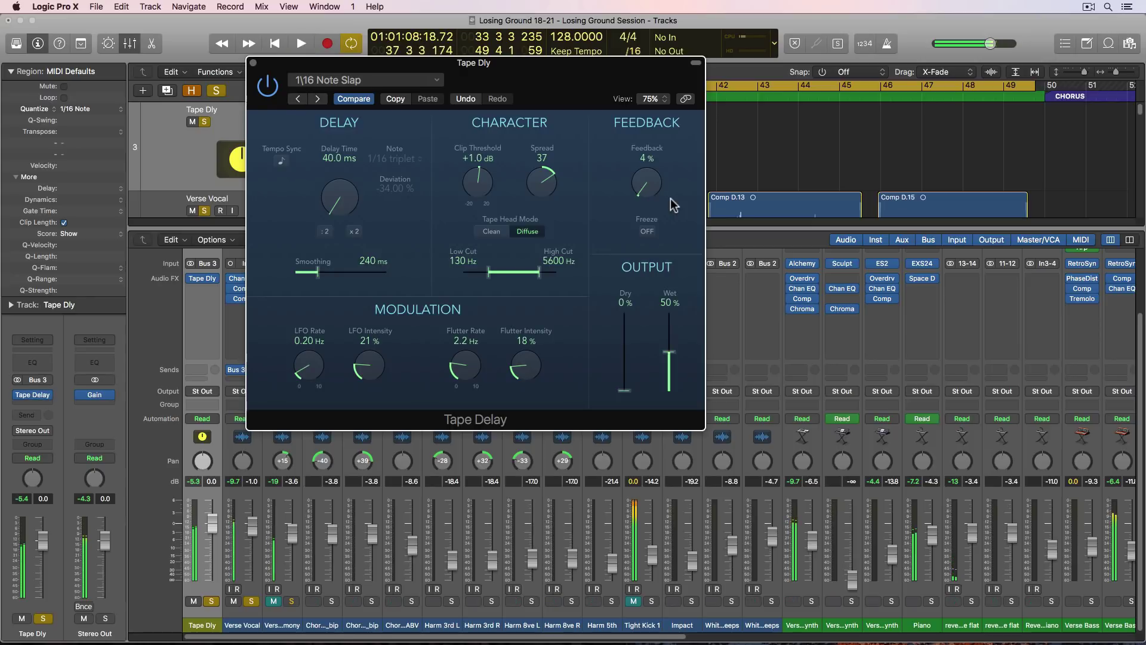
Step: Close the Tape Delay, lower the Tape Dly fader to -5.7 dB during playback, and lower Verse Harmony's Bus 3 send
{"action": "left_click", "coordinate": [253, 62]}
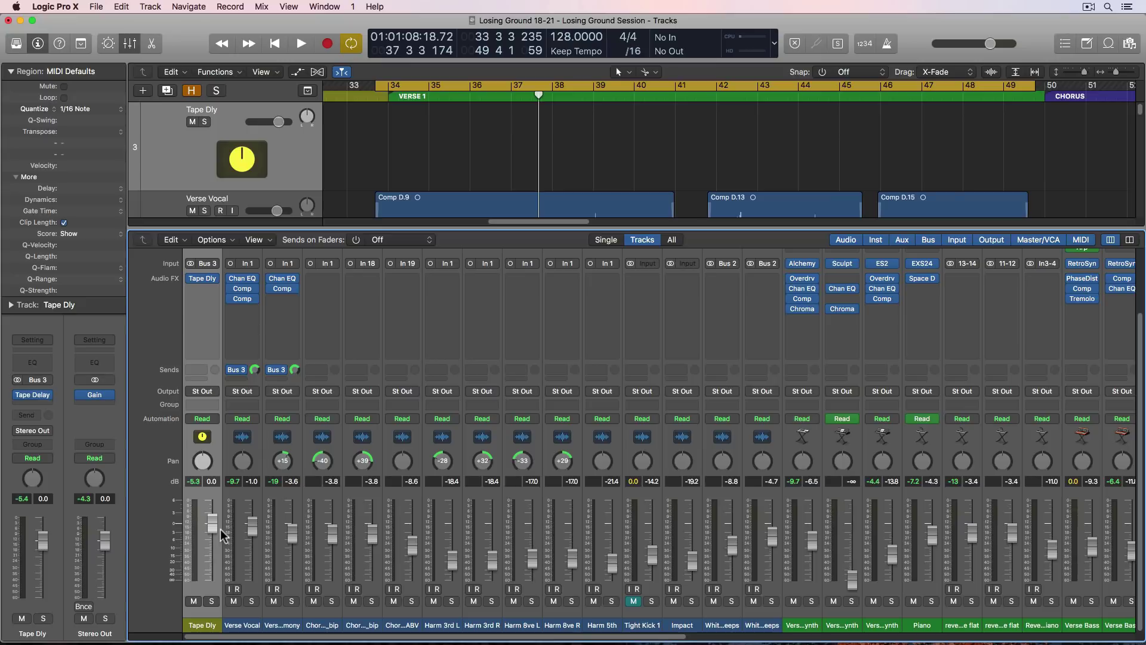
{"action": "key", "text": "space"}
{"action": "left_click_drag", "start_coordinate": [216, 526], "coordinate": [216, 556]}
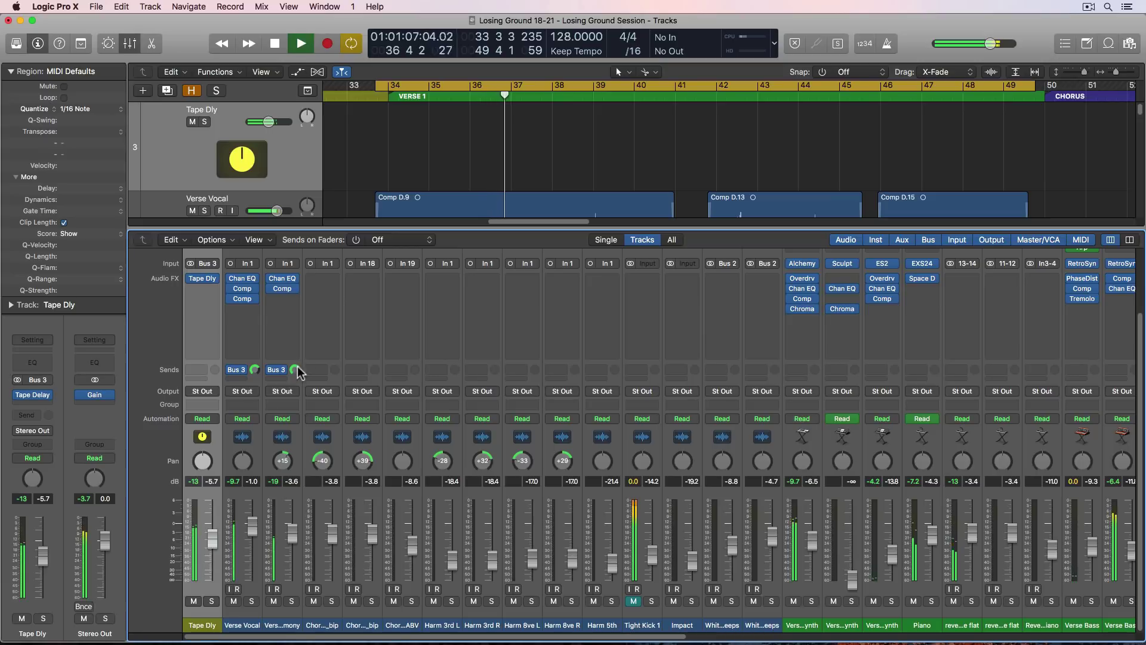
{"action": "left_click_drag", "start_coordinate": [294, 369], "coordinate": [293, 405]}
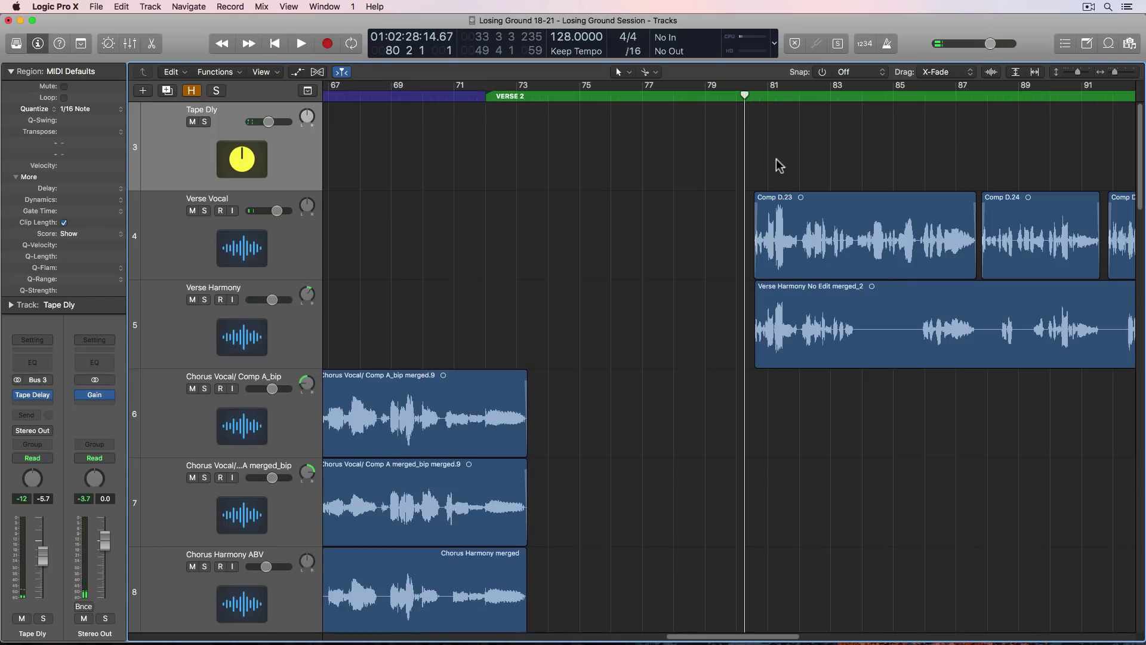
Step: Play Verse 2 from bar 80 to check both verse vocals with the delay, and return the playhead to bar 80
{"action": "key", "text": "space"}
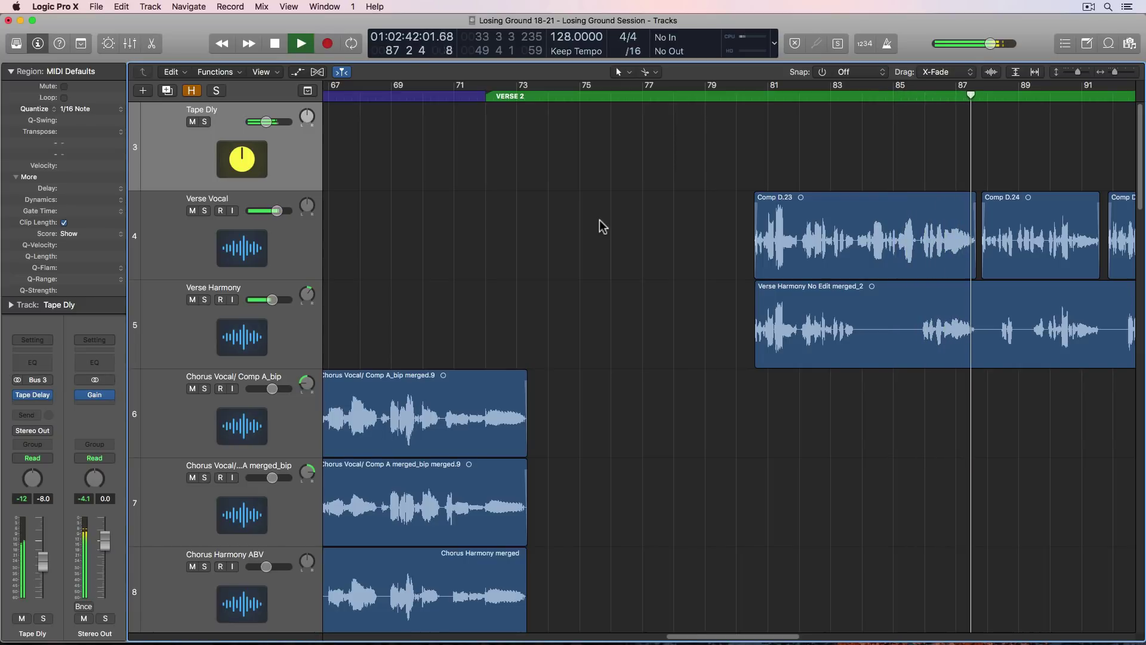
{"action": "scroll", "coordinate": [599, 220], "scroll_direction": "right", "scroll_amount": 5}
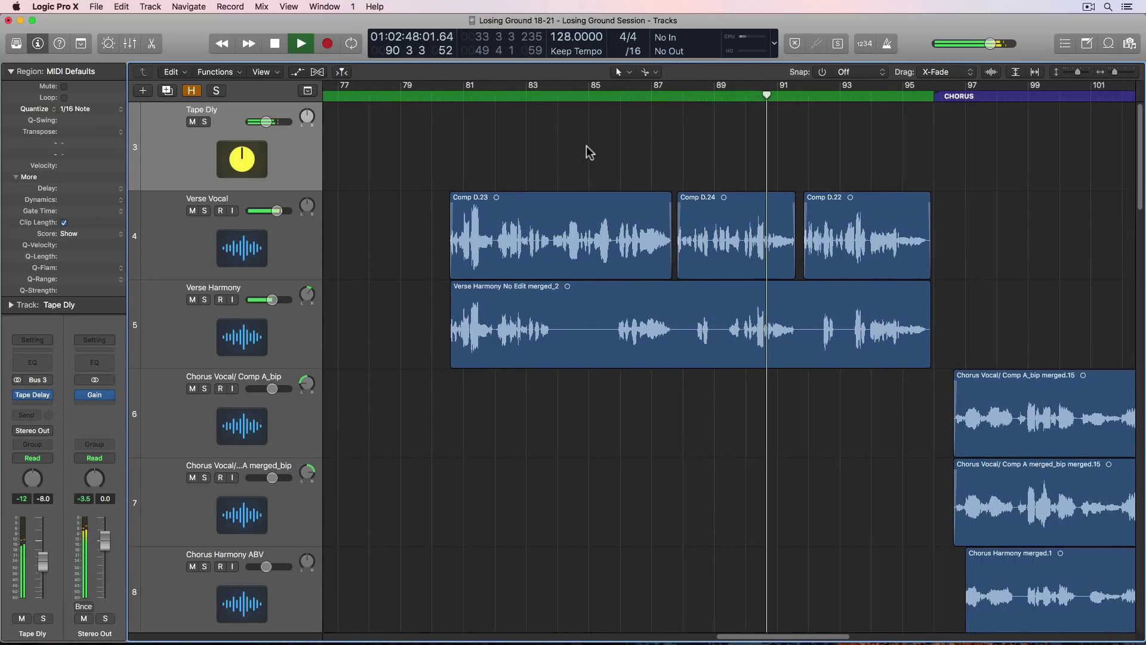
{"action": "key", "text": "space"}
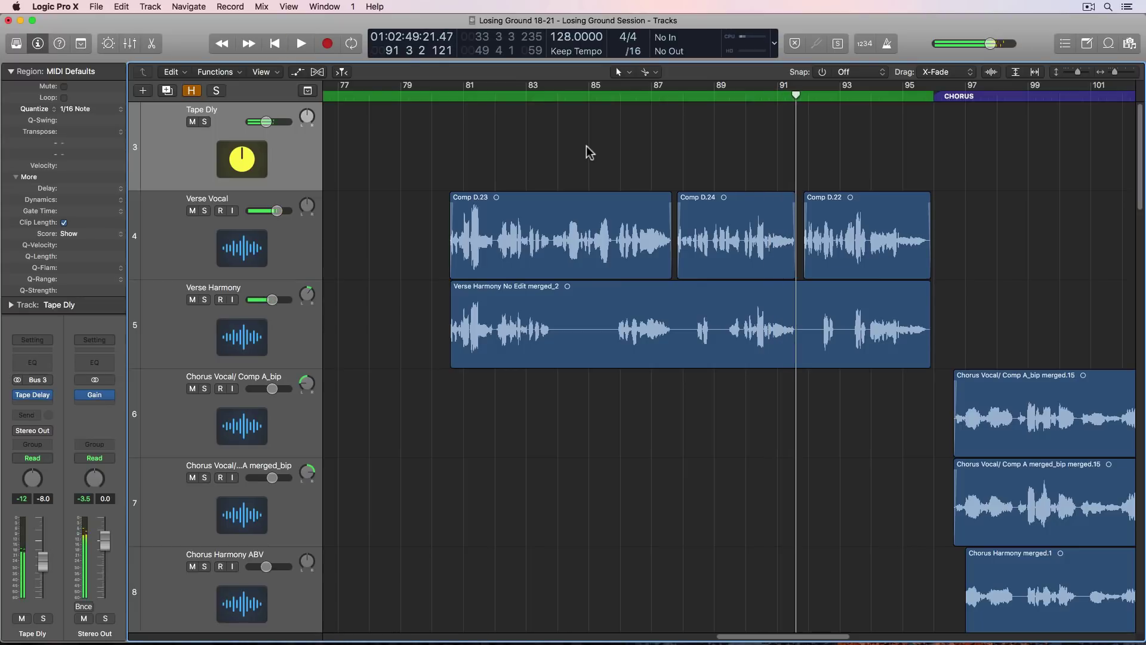
{"action": "left_click", "coordinate": [442, 99]}
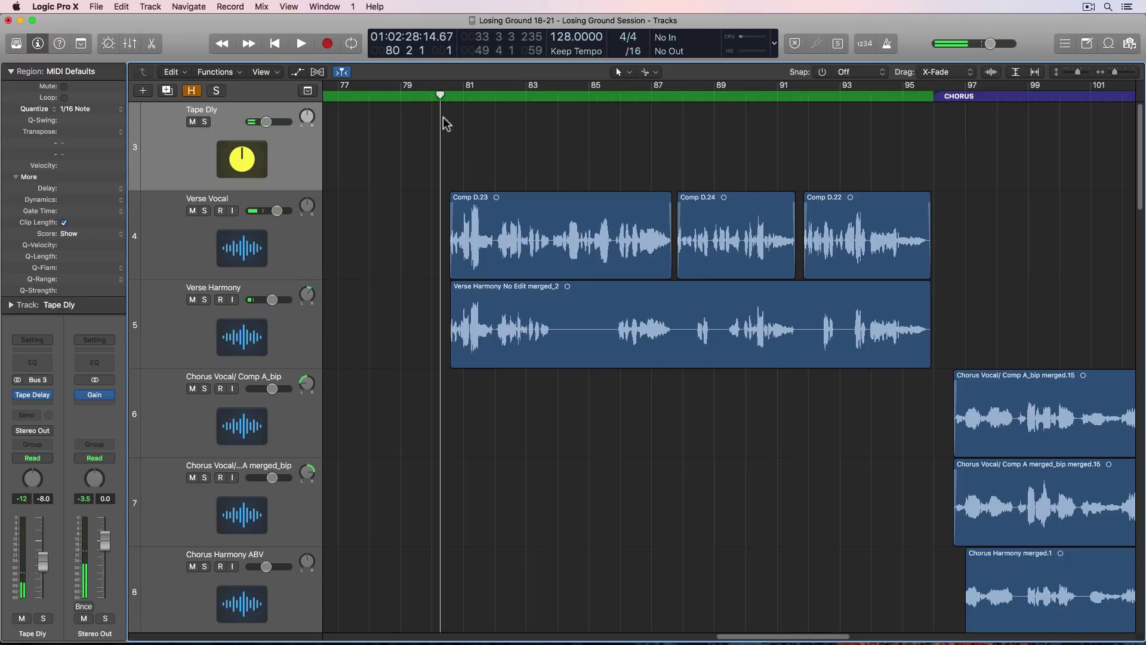
Step: Show the mixer and add a Bus 4 send to the selected Verse Vocal and Verse Harmony channels
{"action": "key", "text": "x"}
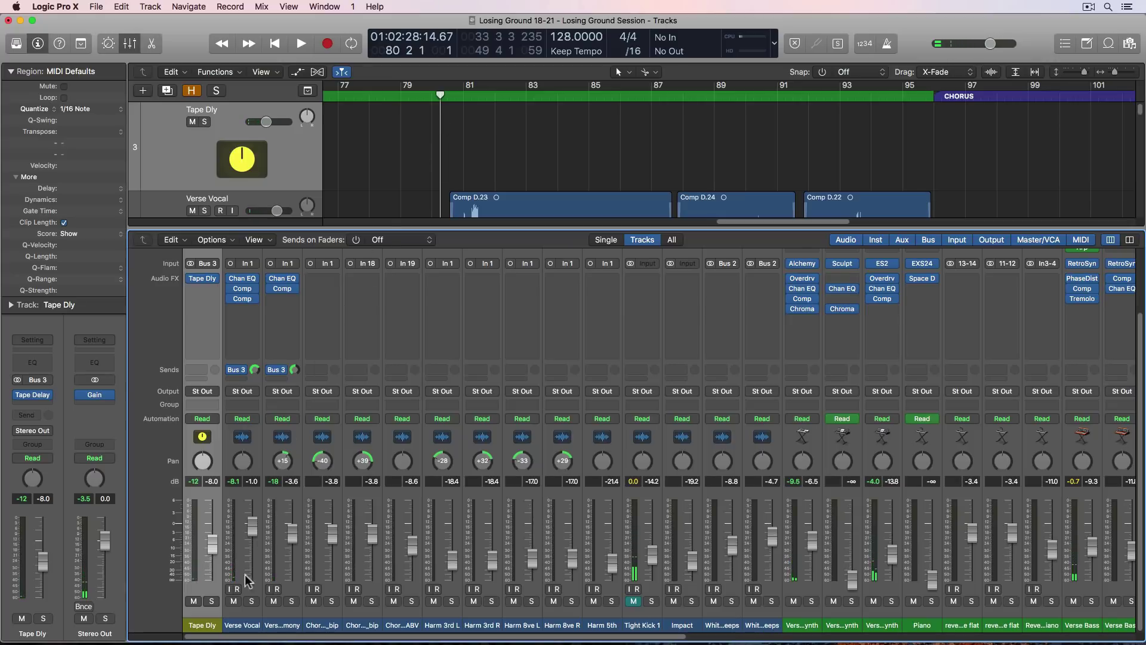
{"action": "left_click", "coordinate": [259, 624]}
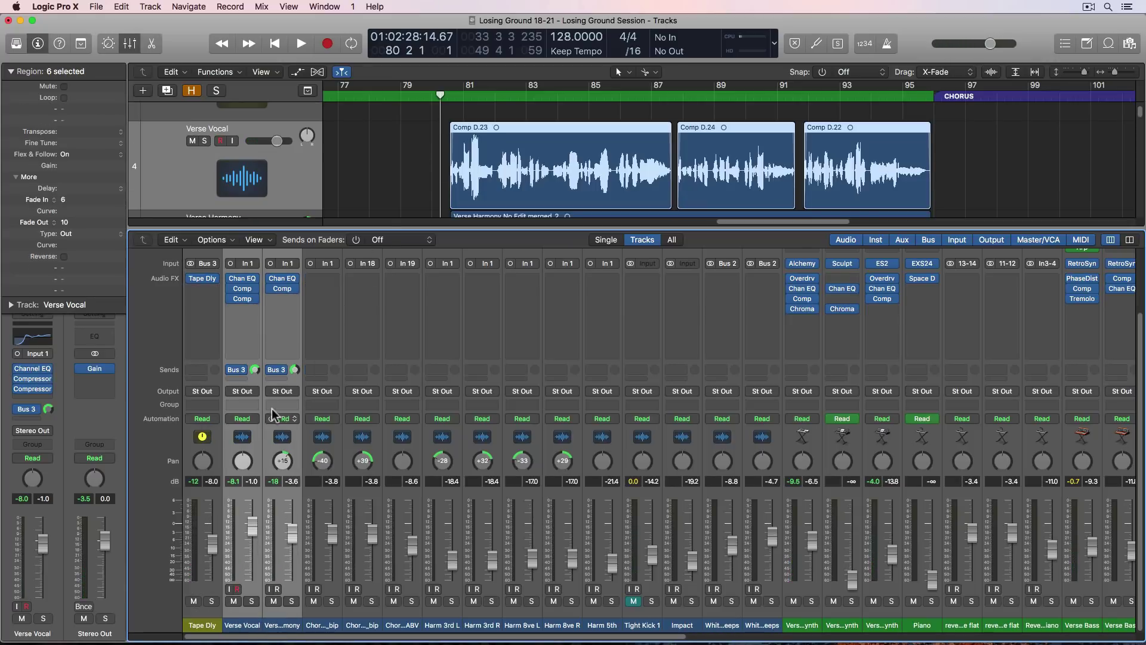
{"action": "left_click", "coordinate": [274, 378]}
{"action": "mouse_move", "coordinate": [307, 450]}
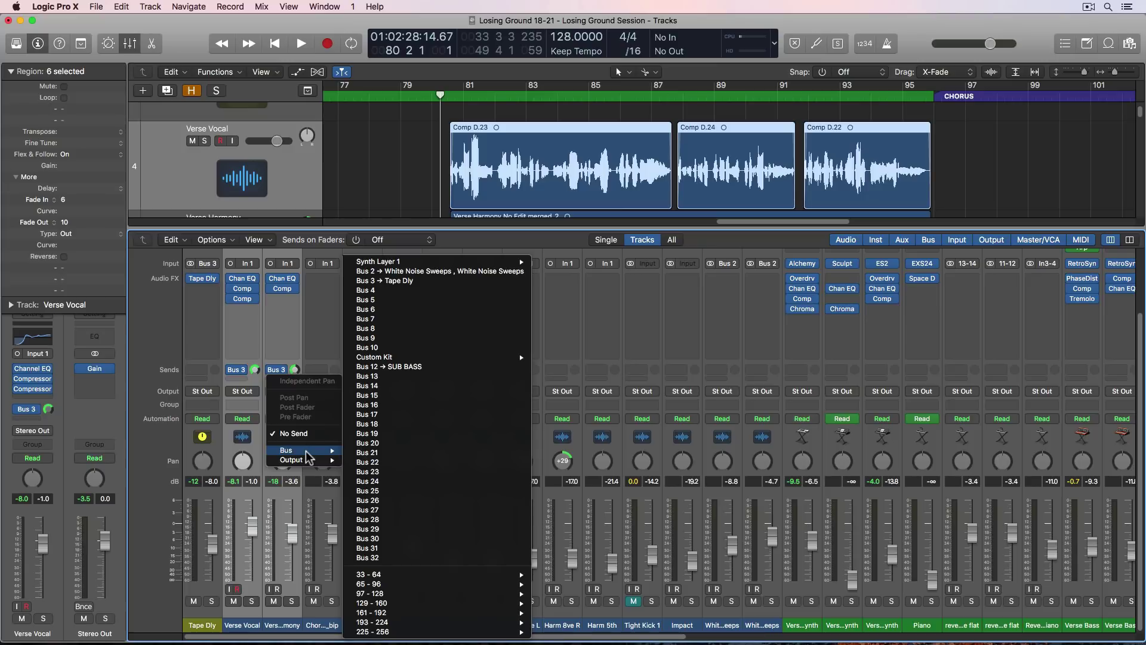
{"action": "left_click", "coordinate": [396, 292]}
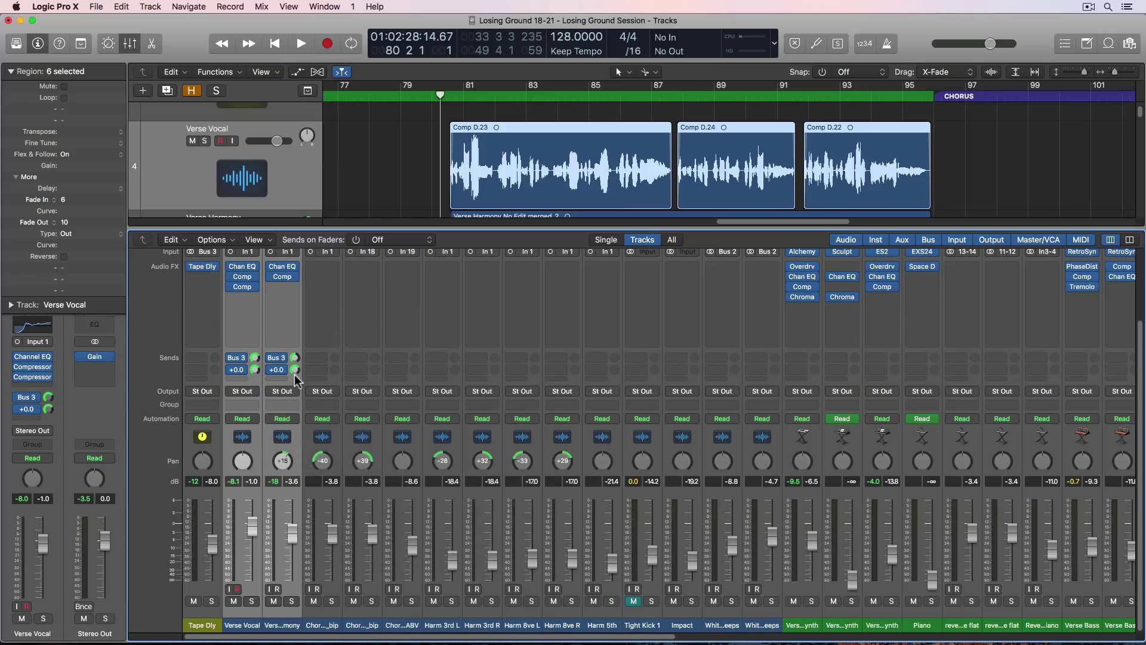
Step: Create an arrangement track for the Aux 6 channel strip that is fed by Bus 4
{"action": "left_click_drag", "start_coordinate": [371, 638], "coordinate": [932, 636]}
{"action": "right_click", "coordinate": [1051, 387]}
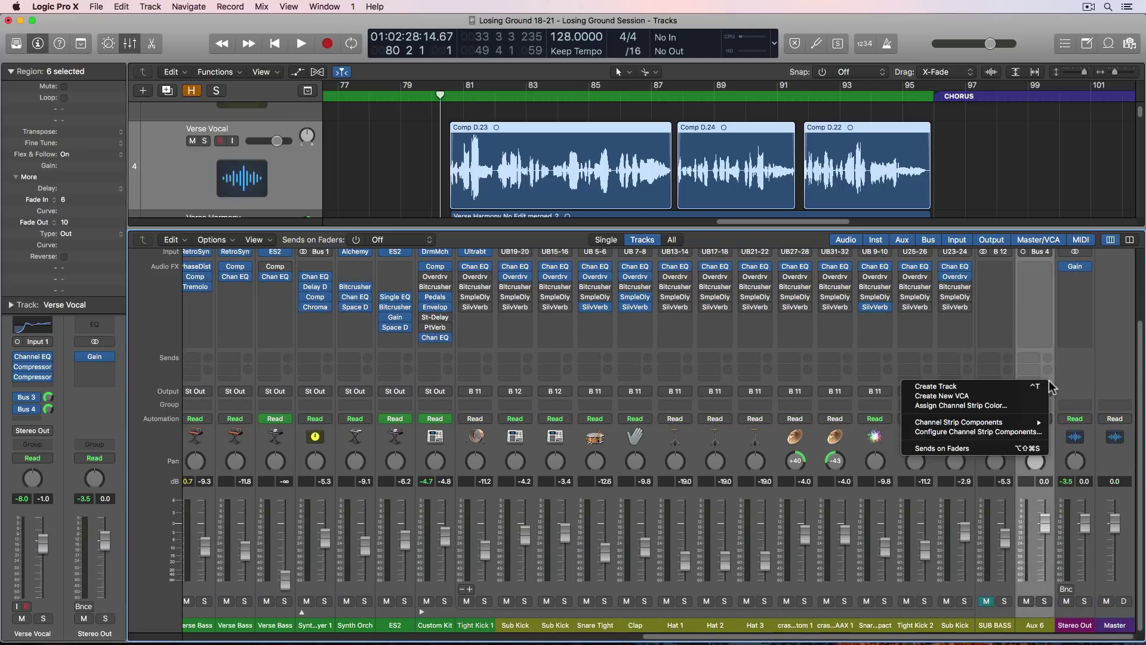
{"action": "left_click", "coordinate": [1006, 385]}
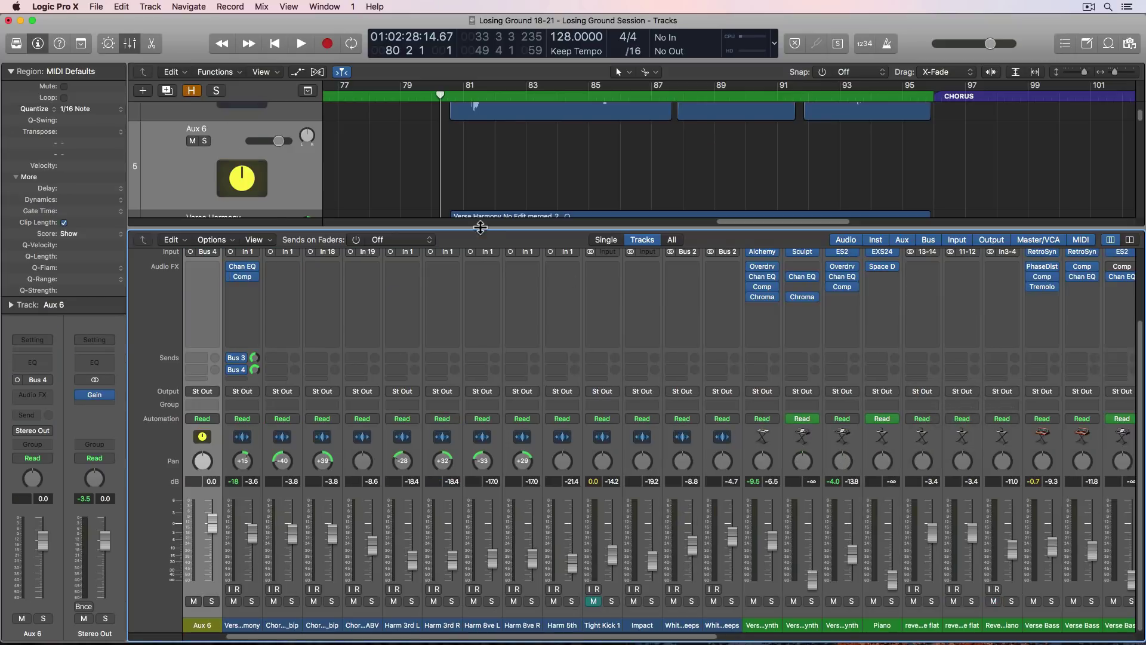
Step: Move the Aux 6 track directly below the Tape Dly track and rename it Vox Verb
{"action": "key", "text": "x"}
{"action": "scroll", "coordinate": [291, 236], "scroll_direction": "up", "scroll_amount": 4}
{"action": "left_click_drag", "start_coordinate": [284, 292], "coordinate": [273, 218]}
{"action": "key", "text": "x"}
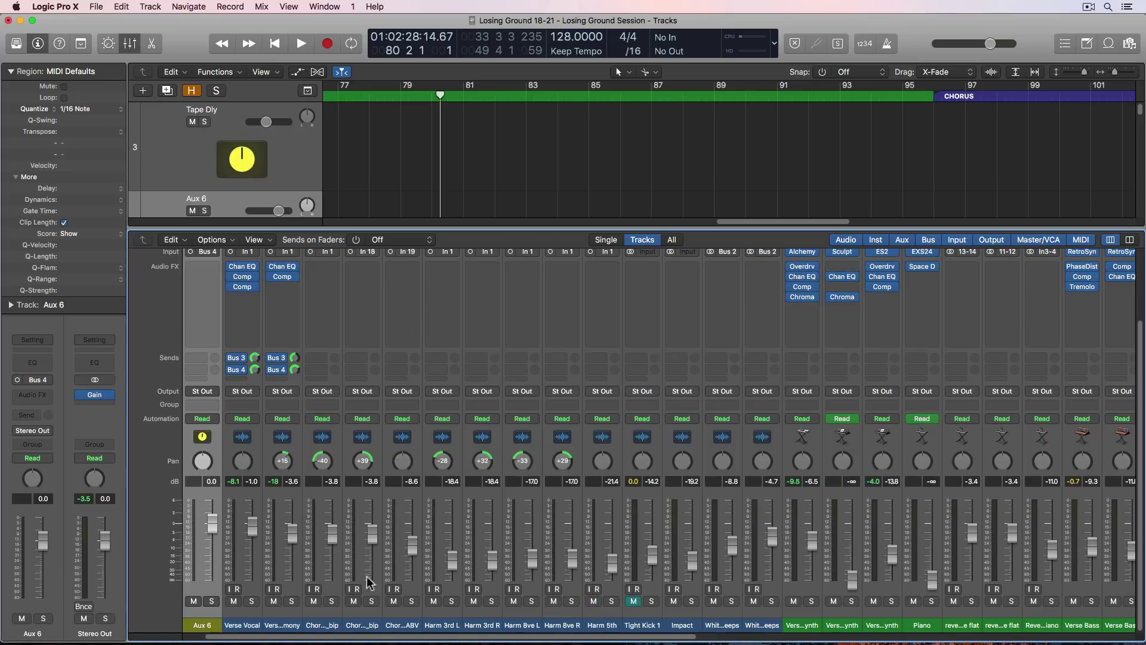
{"action": "scroll", "coordinate": [226, 637], "scroll_direction": "left", "scroll_amount": 2}
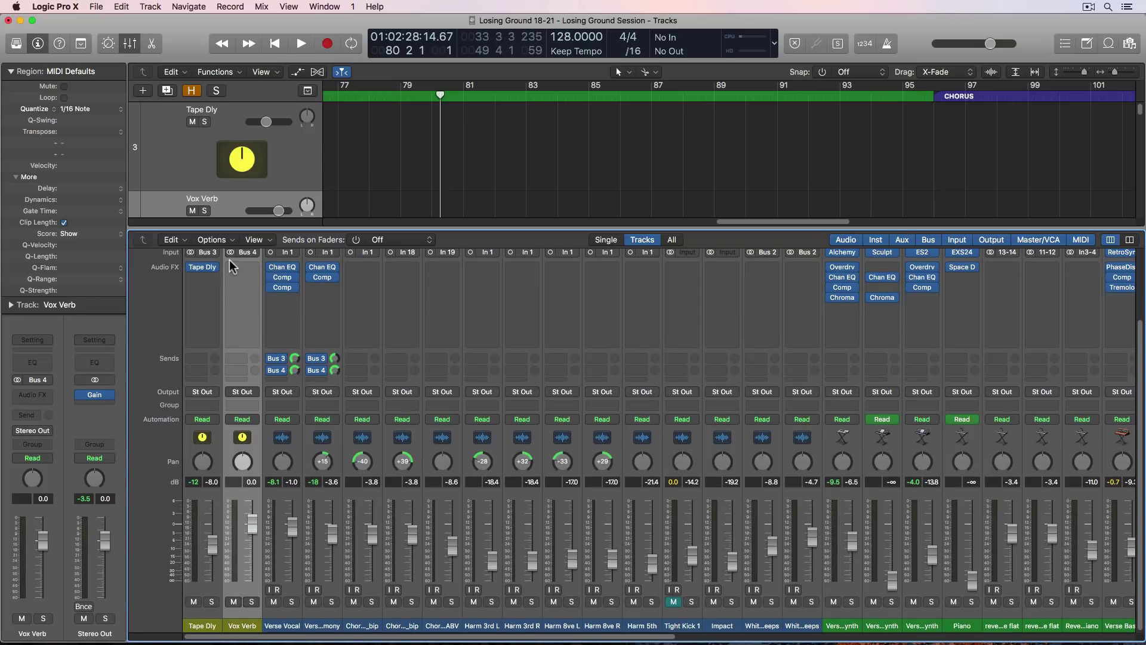
Step: Insert a stereo ChromaVerb reverb on the Vox Verb channel strip
{"action": "scroll", "coordinate": [231, 266], "scroll_direction": "up", "scroll_amount": 1}
{"action": "left_click", "coordinate": [245, 281]}
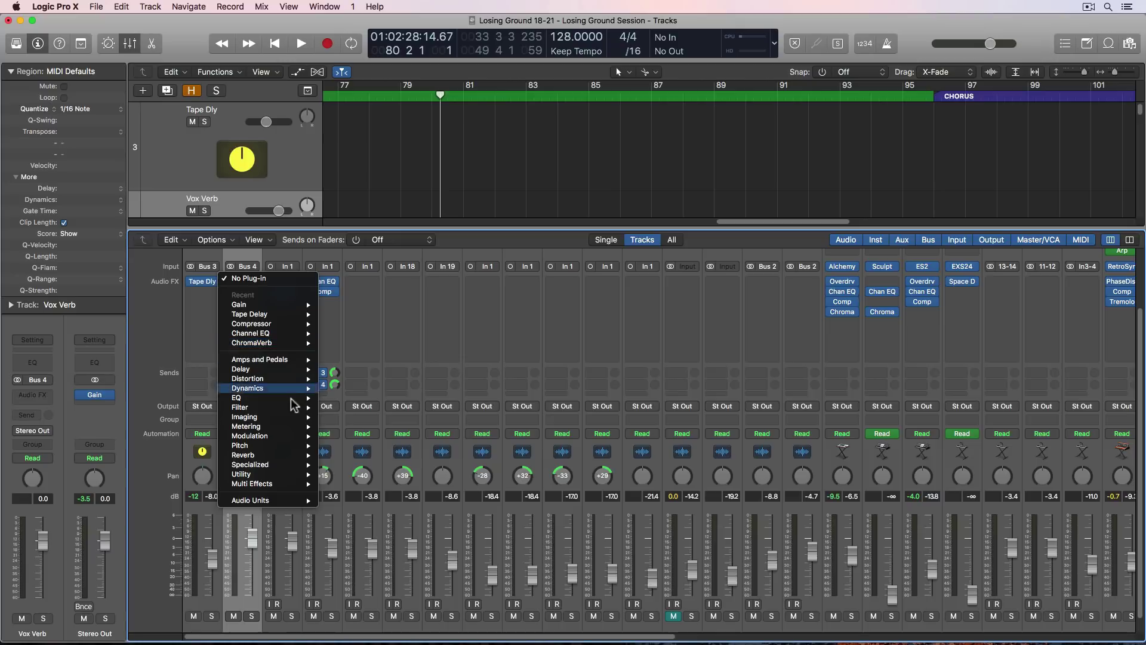
{"action": "mouse_move", "coordinate": [286, 454]}
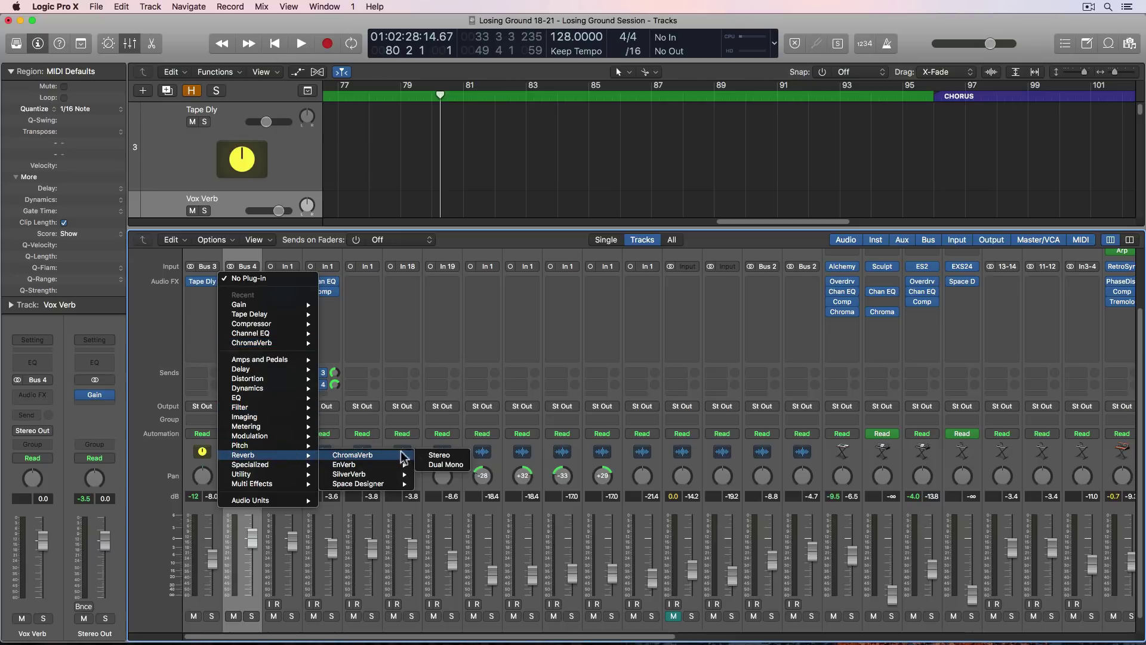
{"action": "left_click", "coordinate": [430, 455]}
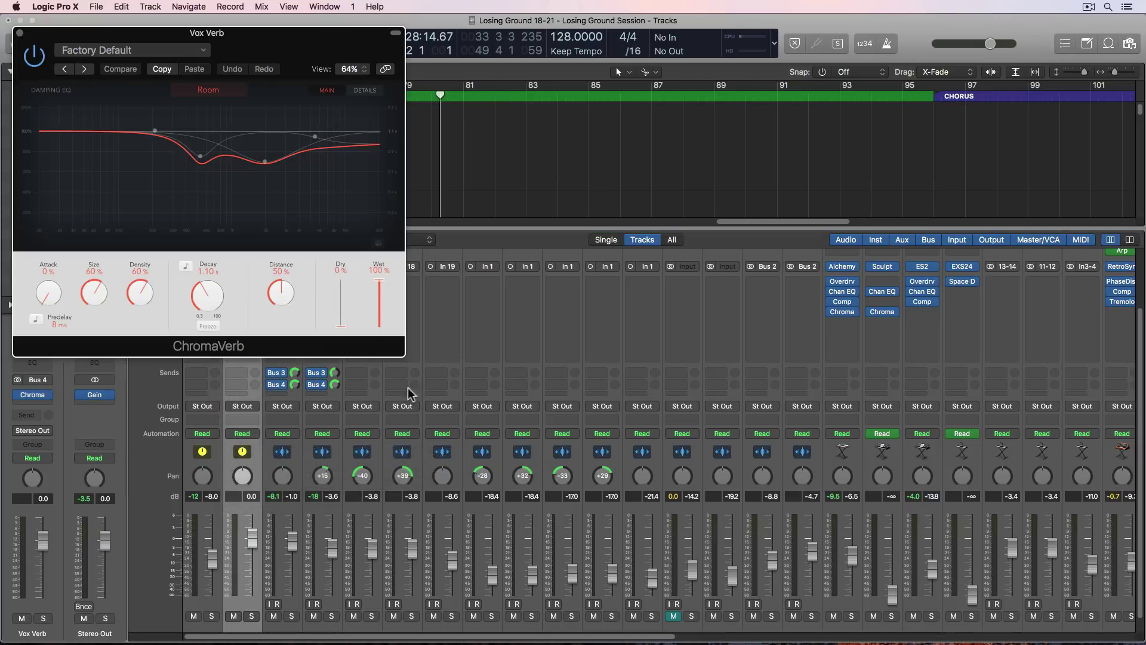
Step: Audition the ChromaVerb room types Digital, Dark Room, Dense and Smooth Space during playback, and settle on Reflective Hall
{"action": "left_click", "coordinate": [217, 91]}
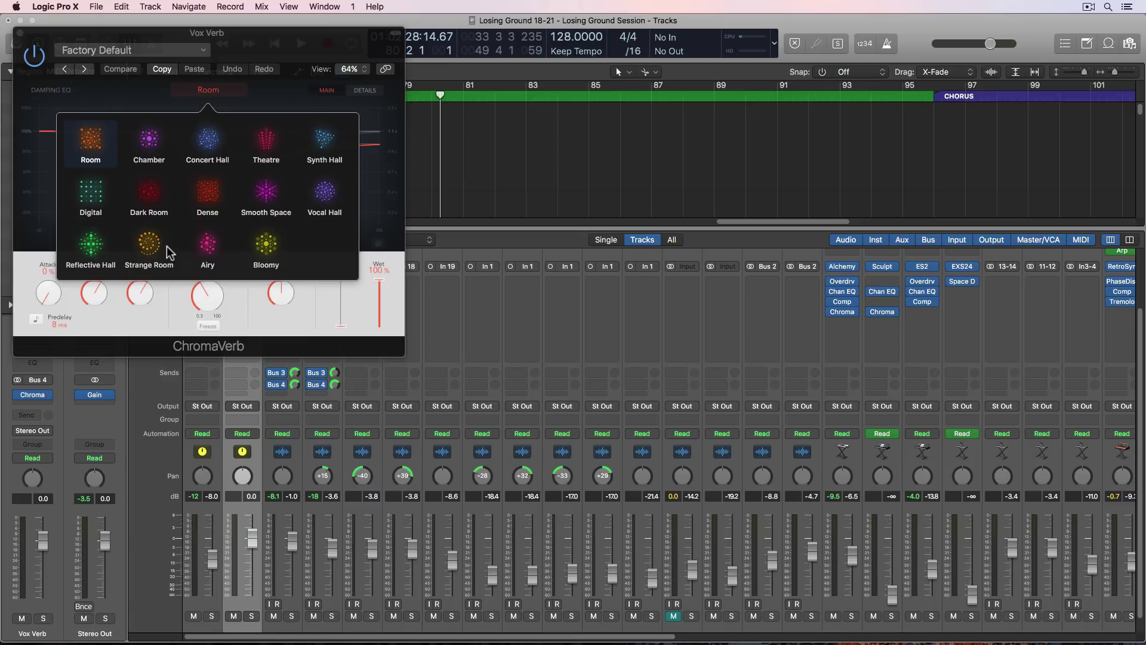
{"action": "key", "text": "space"}
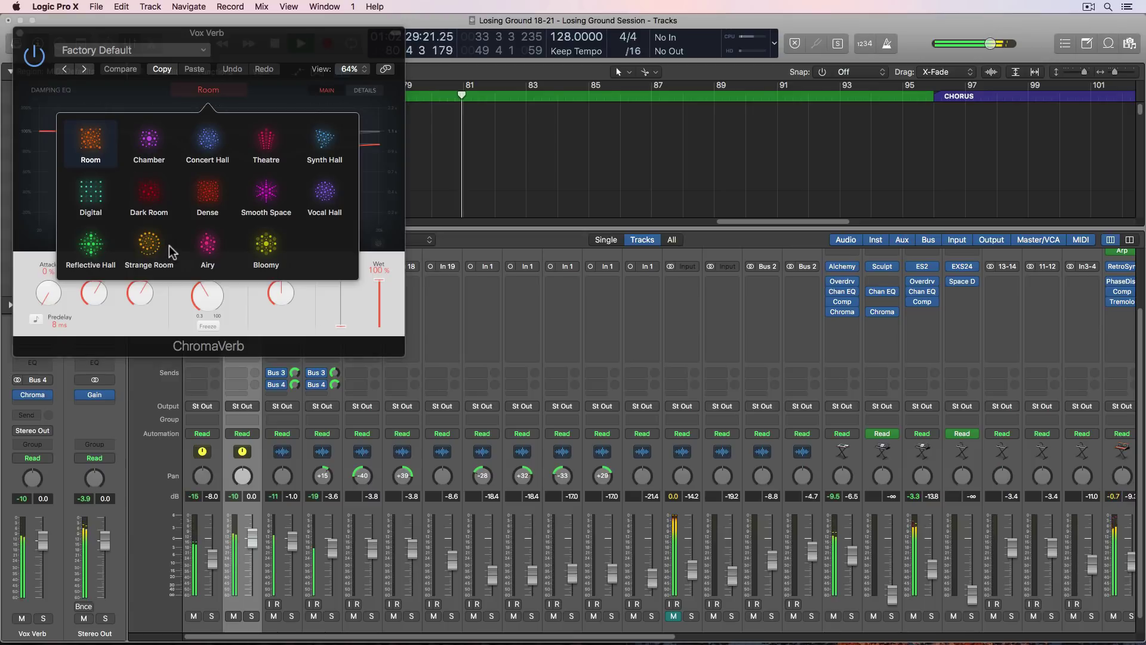
{"action": "left_click", "coordinate": [96, 199]}
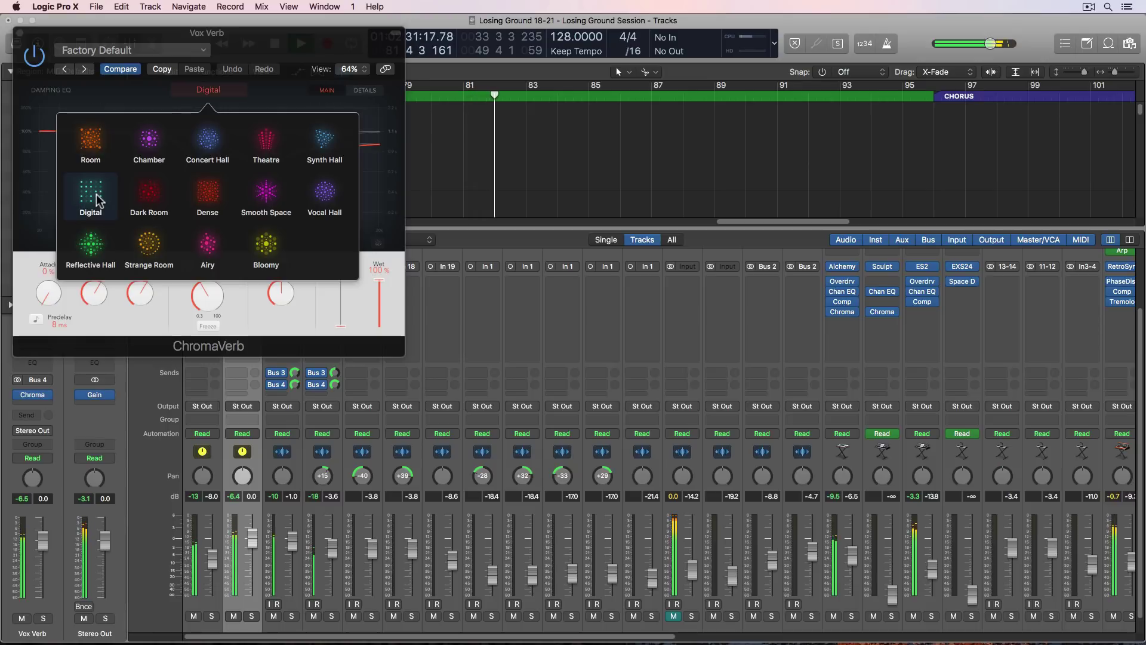
{"action": "left_click", "coordinate": [149, 197]}
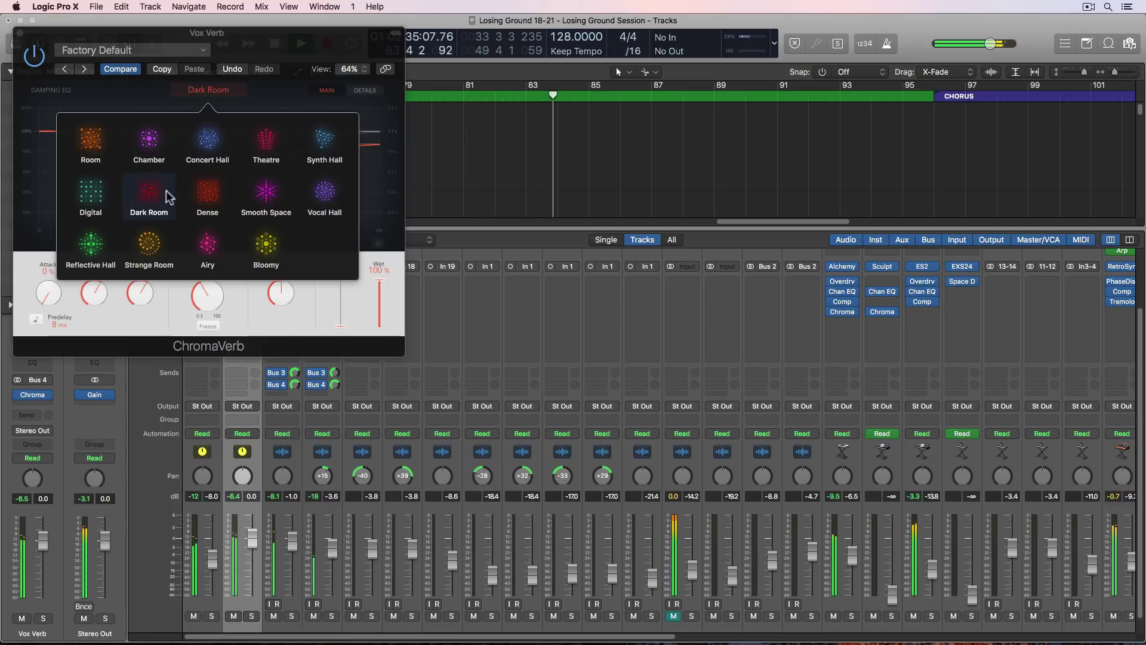
{"action": "left_click", "coordinate": [207, 192]}
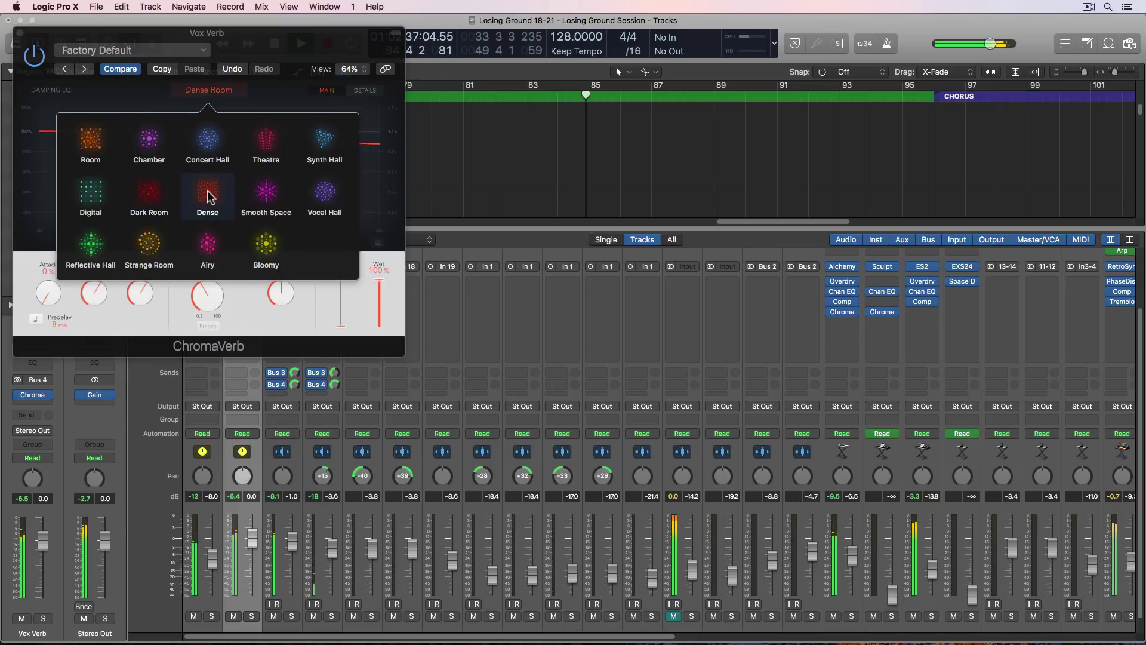
{"action": "left_click", "coordinate": [266, 192]}
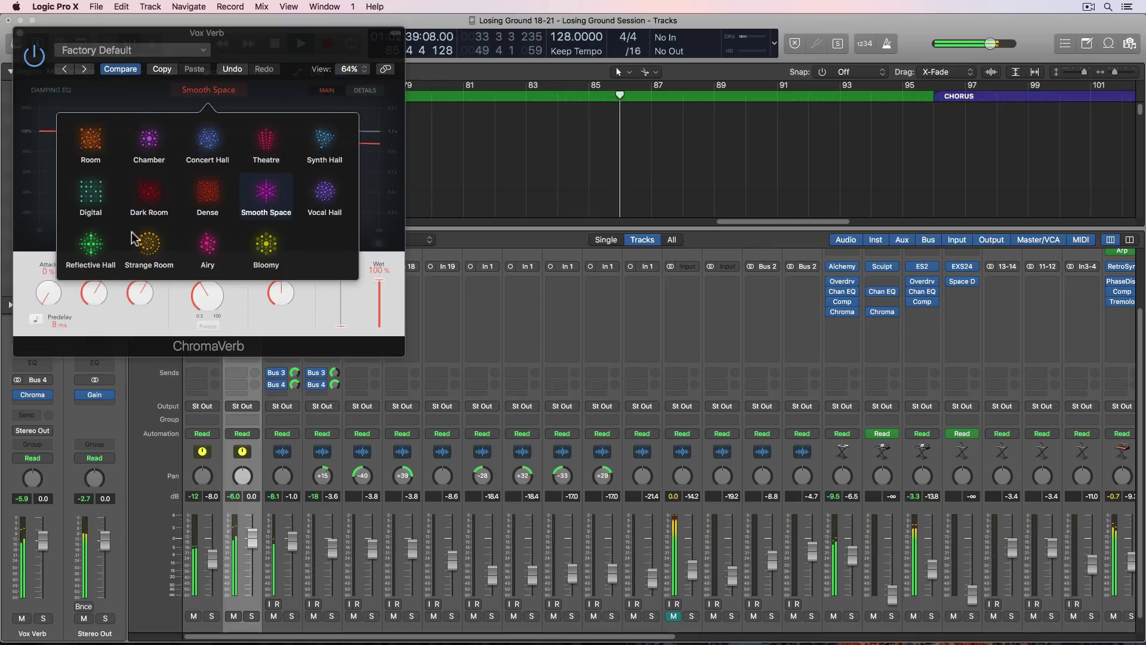
{"action": "left_click", "coordinate": [97, 252]}
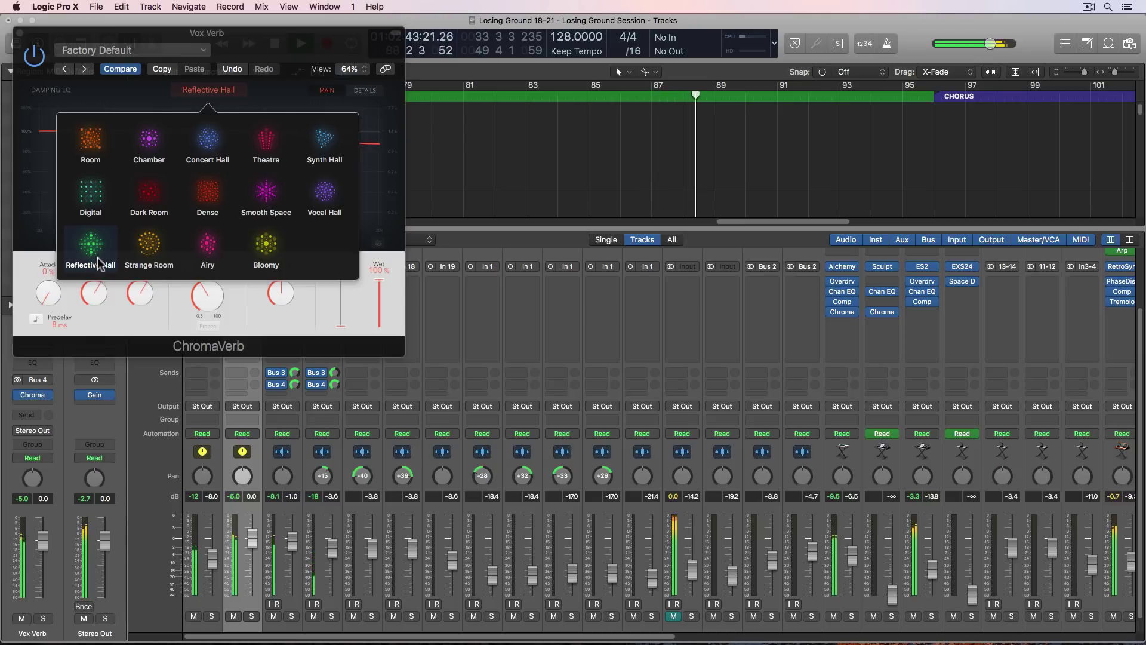
{"action": "left_click", "coordinate": [113, 306]}
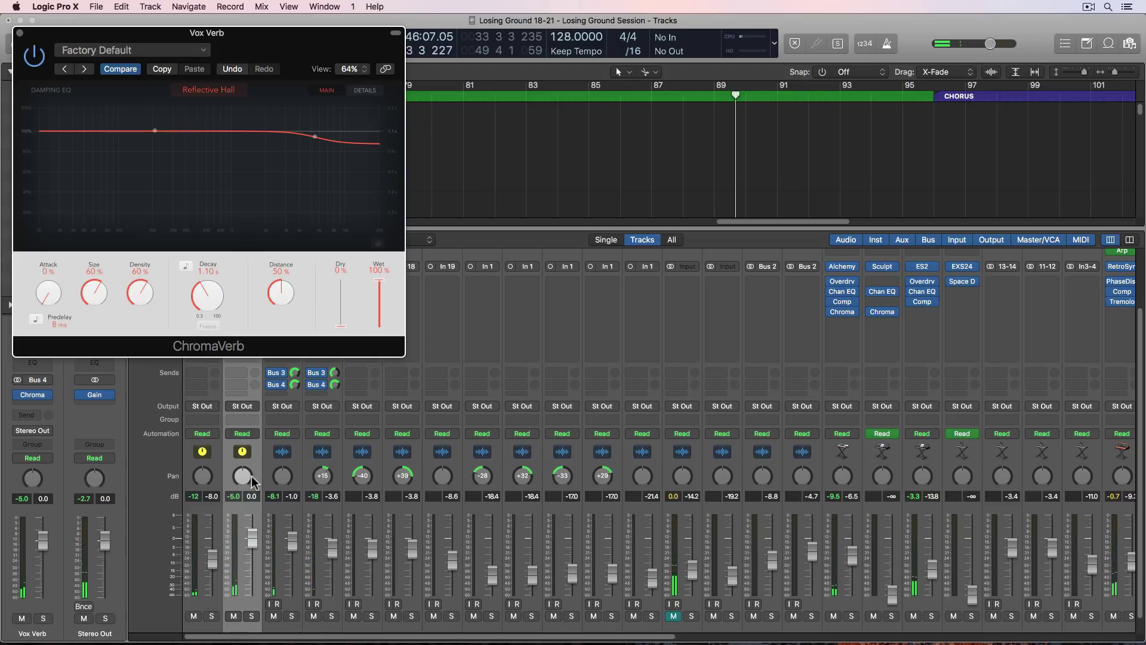
Step: Set the Bus 4 sends of Verse Vocal and the verse harmony to -11.6 dB and the Vox Verb fader to -3.1 dB
{"action": "left_click_drag", "start_coordinate": [253, 543], "coordinate": [252, 549]}
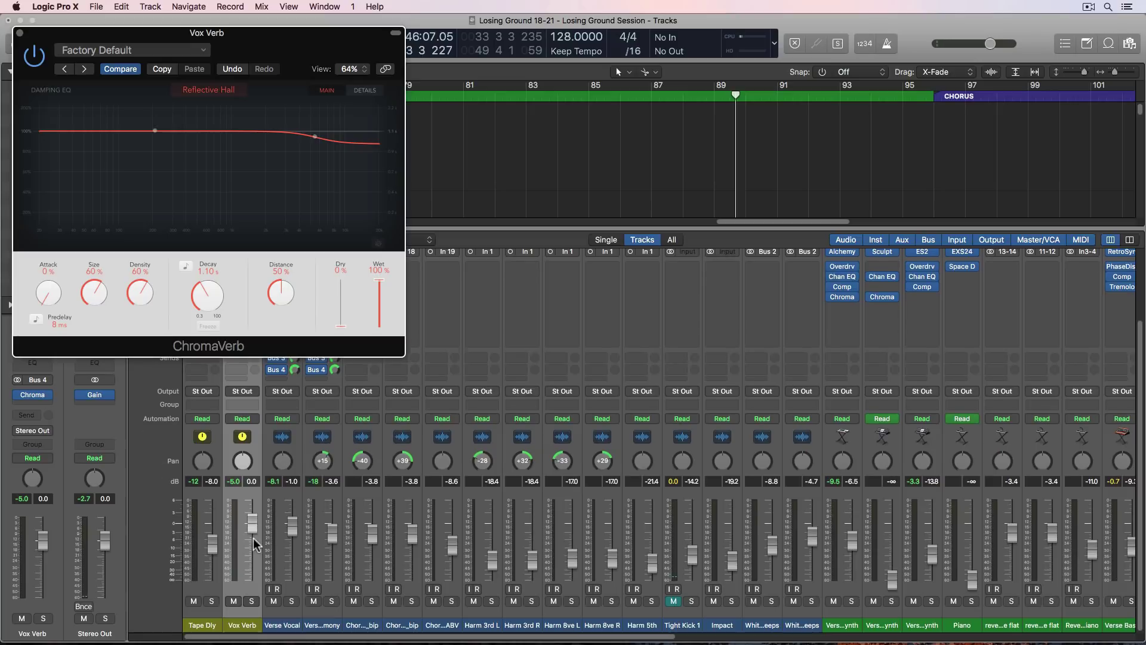
{"action": "left_click", "coordinate": [253, 533], "text": "alt"}
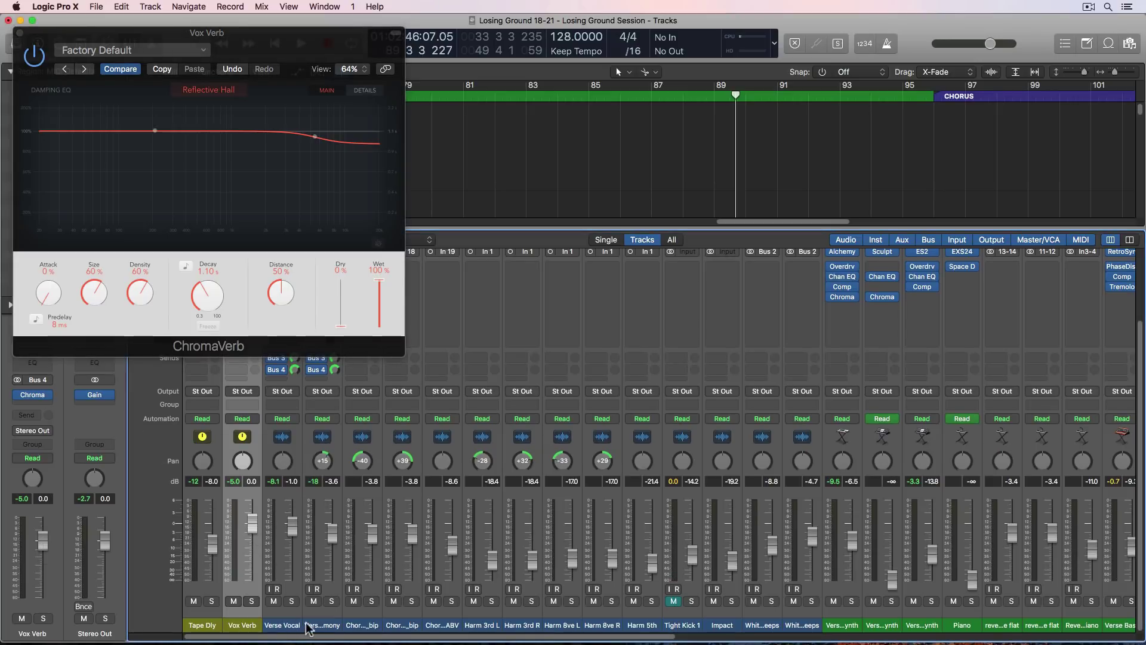
{"action": "left_click", "coordinate": [302, 624]}
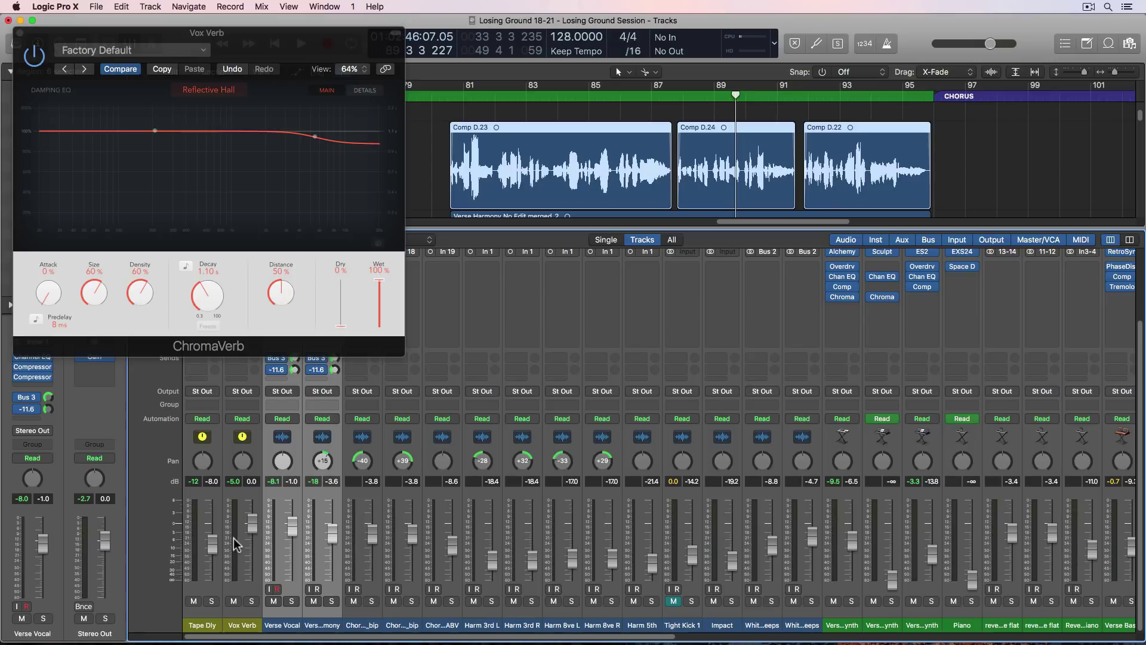
{"action": "left_click_drag", "start_coordinate": [253, 545], "coordinate": [253, 529]}
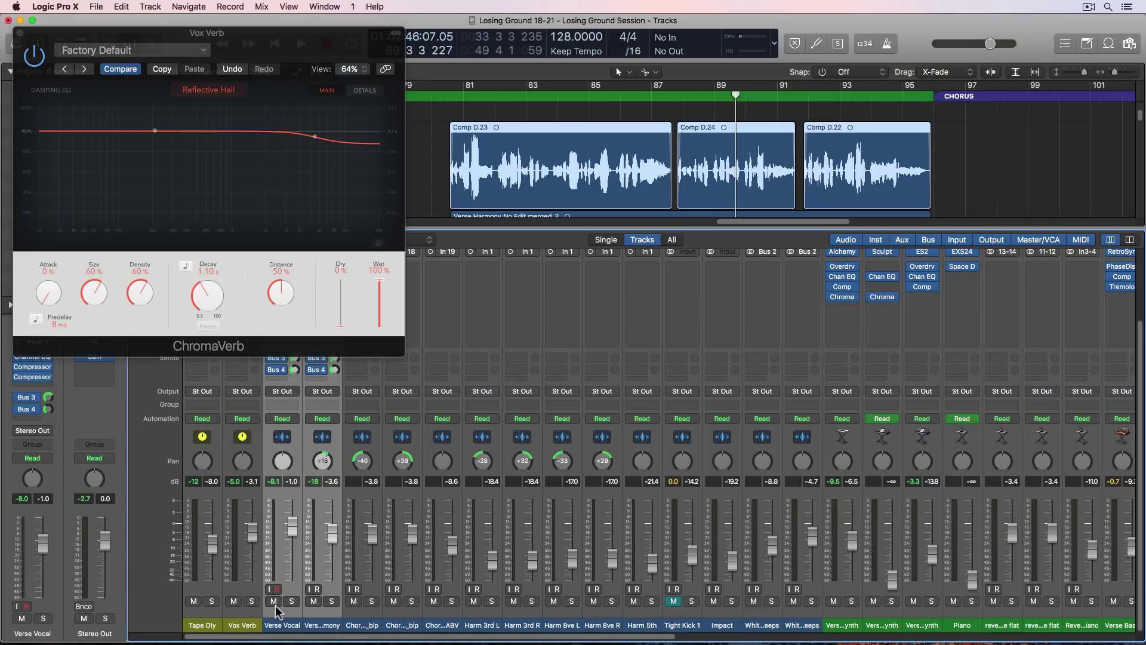
Step: Play the verse vocal section as a loop and reduce the ChromaVerb Size to about 46% and Decay to 0.89 s
{"action": "key", "text": "c"}
{"action": "key", "text": "space"}
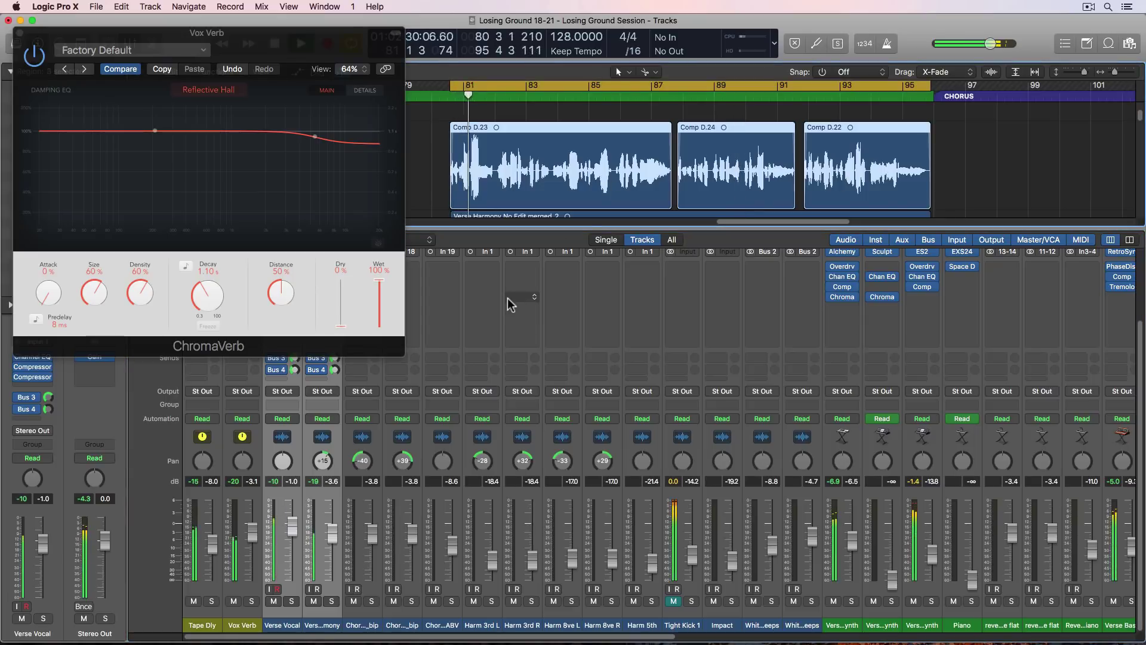
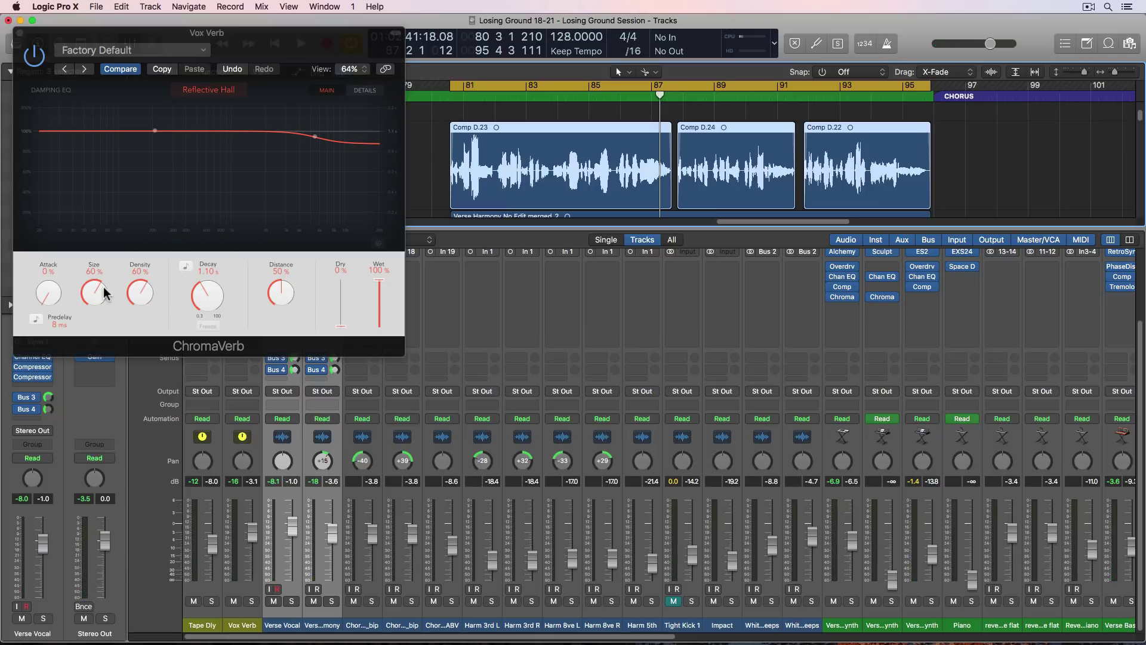
{"action": "left_click_drag", "start_coordinate": [108, 295], "coordinate": [109, 308]}
{"action": "left_click_drag", "start_coordinate": [216, 296], "coordinate": [212, 308]}
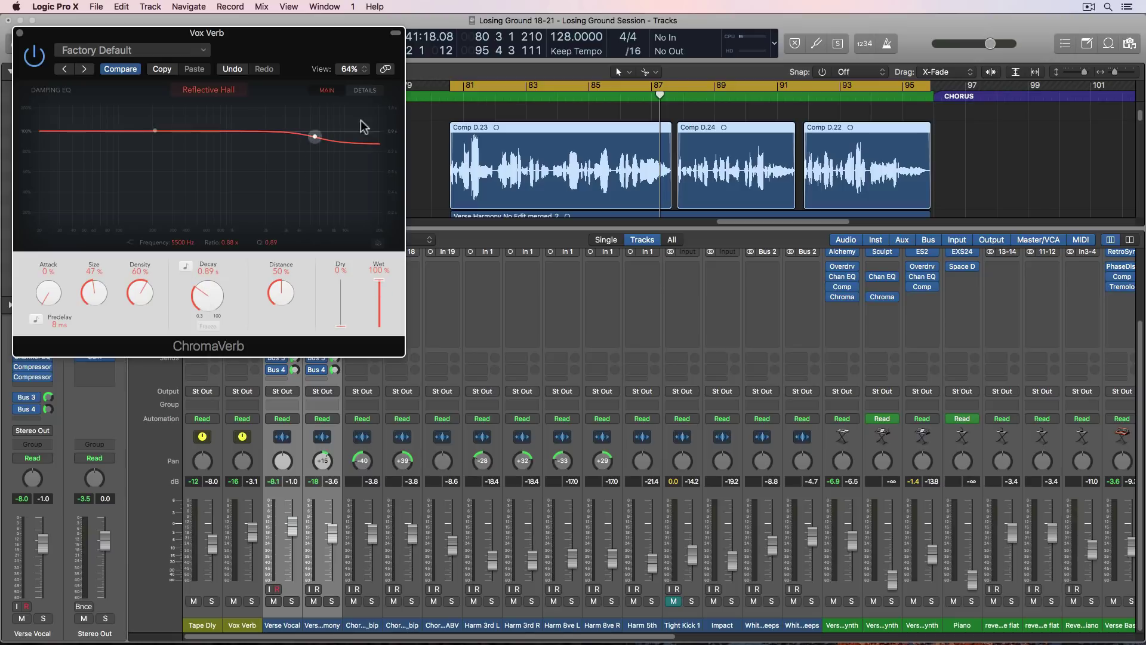
Step: In the enlarged ChromaVerb detail settings, set Width to 150% and enable Mono Maker at 520 Hz
{"action": "left_click", "coordinate": [370, 90]}
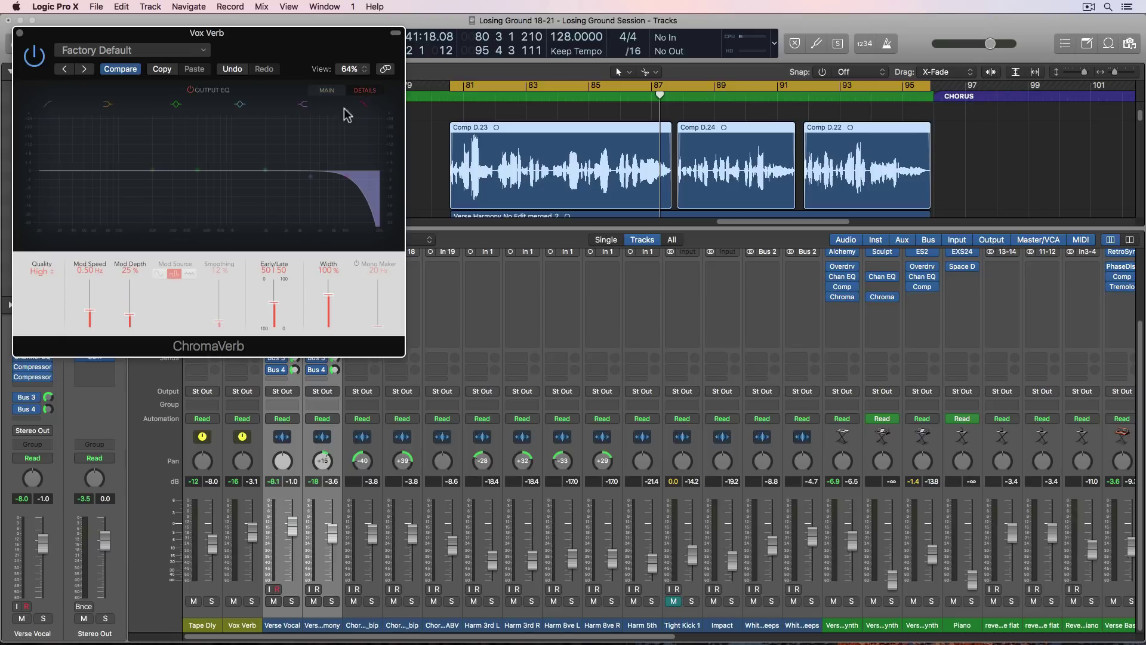
{"action": "left_click_drag", "start_coordinate": [402, 357], "coordinate": [567, 481]}
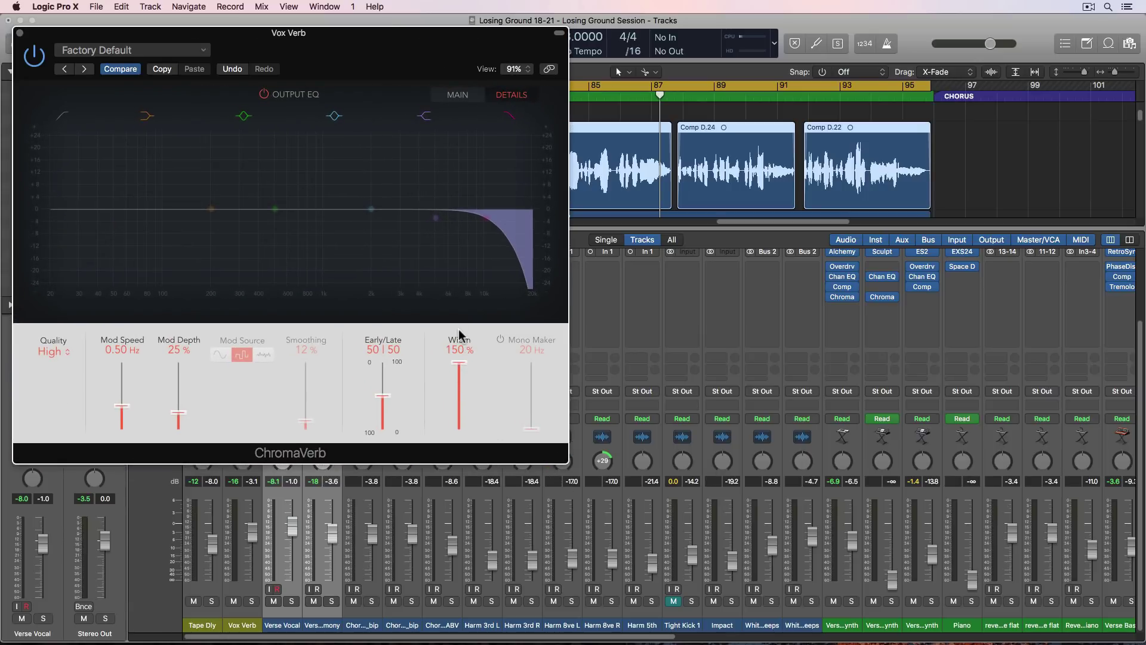
{"action": "left_click", "coordinate": [501, 339]}
{"action": "left_click_drag", "start_coordinate": [536, 423], "coordinate": [543, 397]}
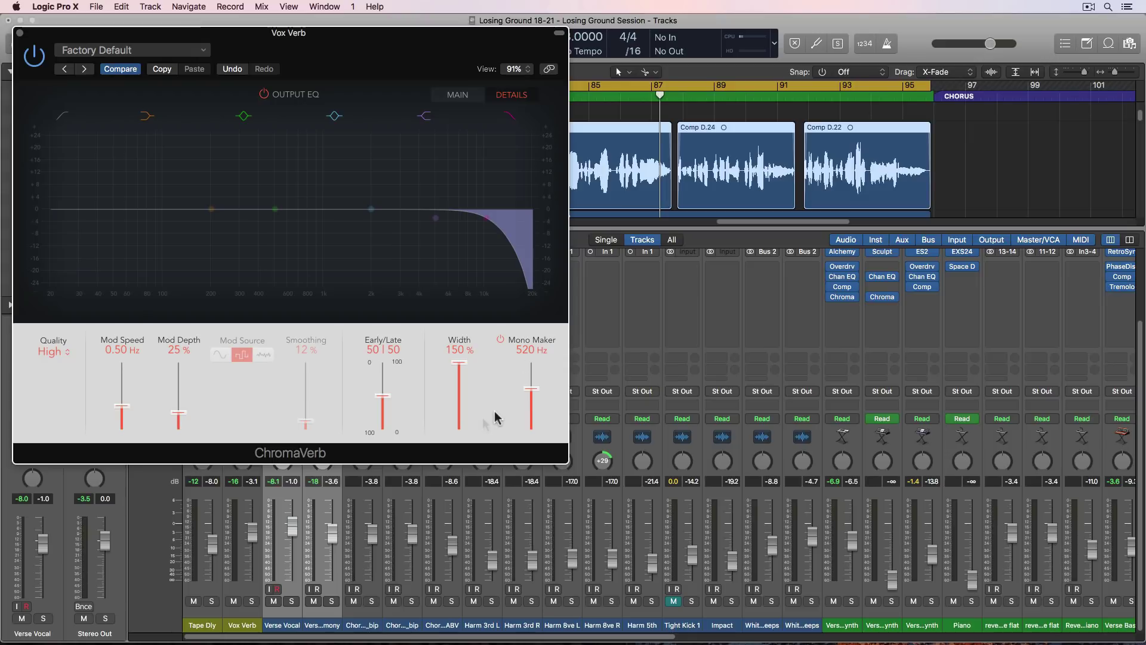
Step: With the loop playing, raise the Vox Verb fader to -2.6 dB and solo it together with the verse vocals
{"action": "key", "text": "space"}
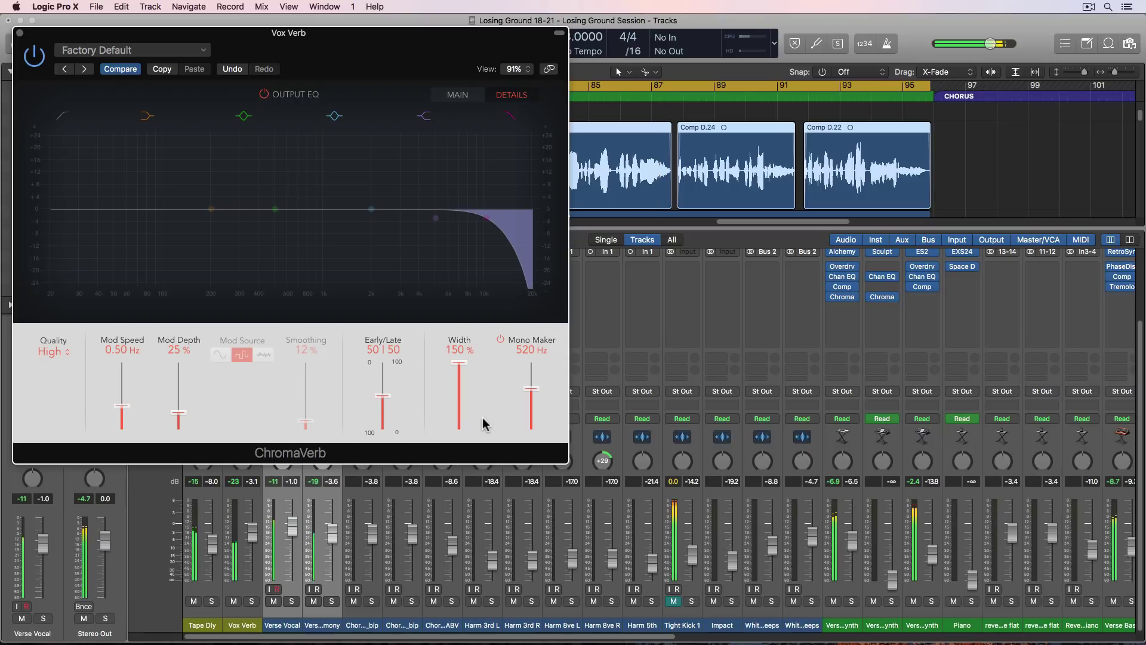
{"action": "left_click", "coordinate": [252, 601]}
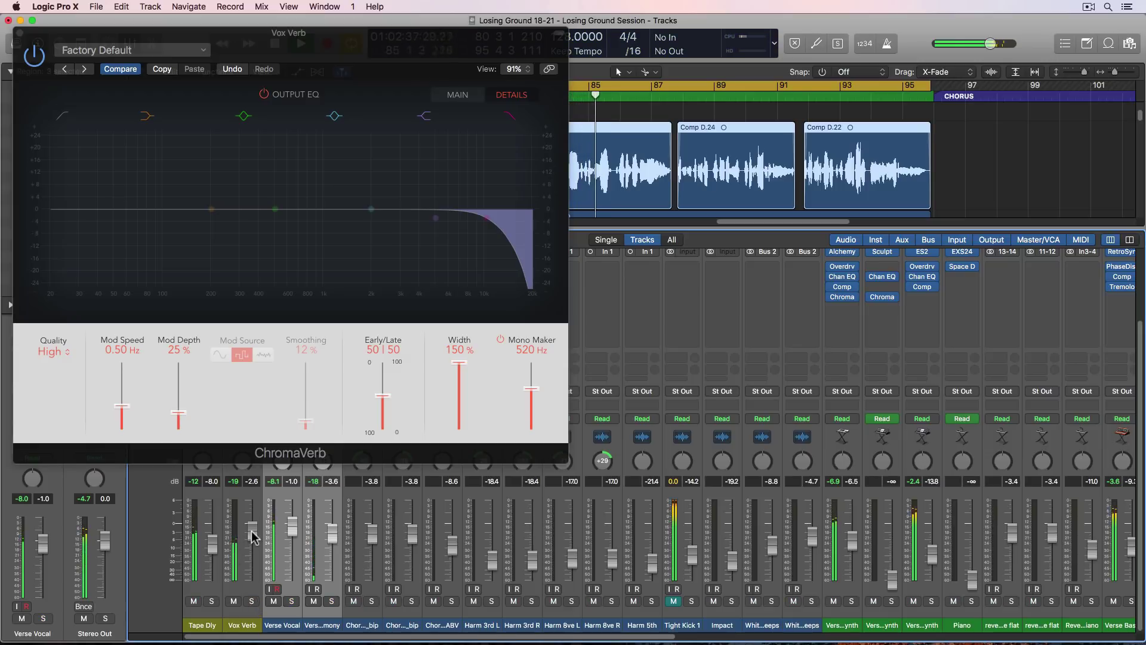
{"action": "left_click", "coordinate": [244, 625]}
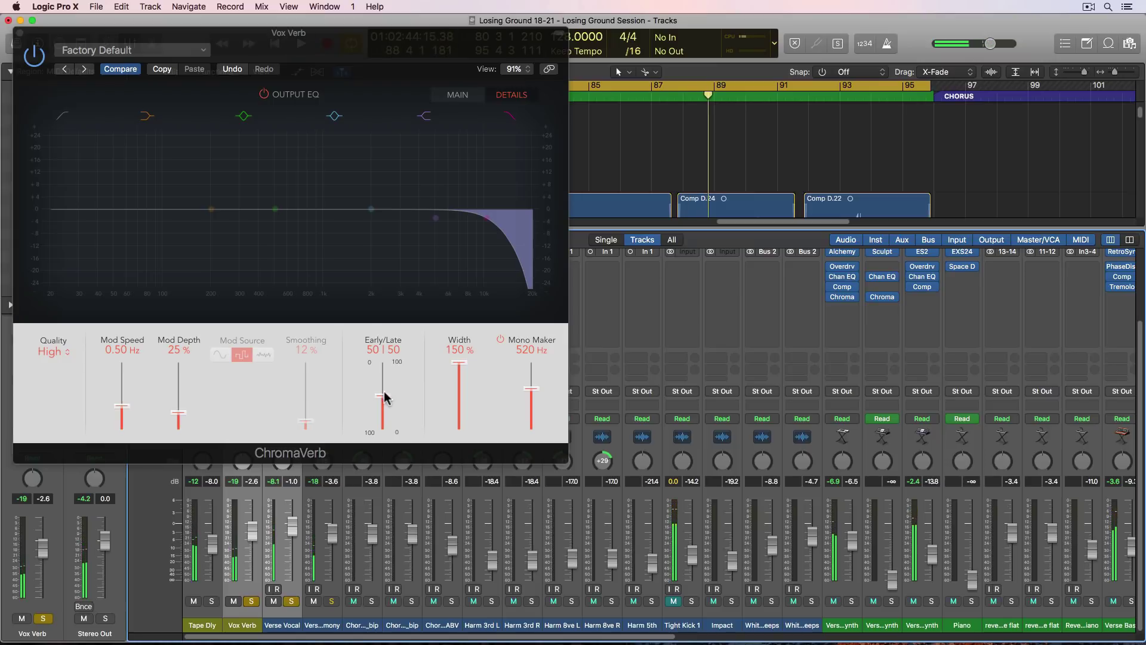
Step: Compare different Early/Late balances in ChromaVerb during playback and set the balance to 27 | 73
{"action": "left_click_drag", "start_coordinate": [385, 398], "coordinate": [385, 369]}
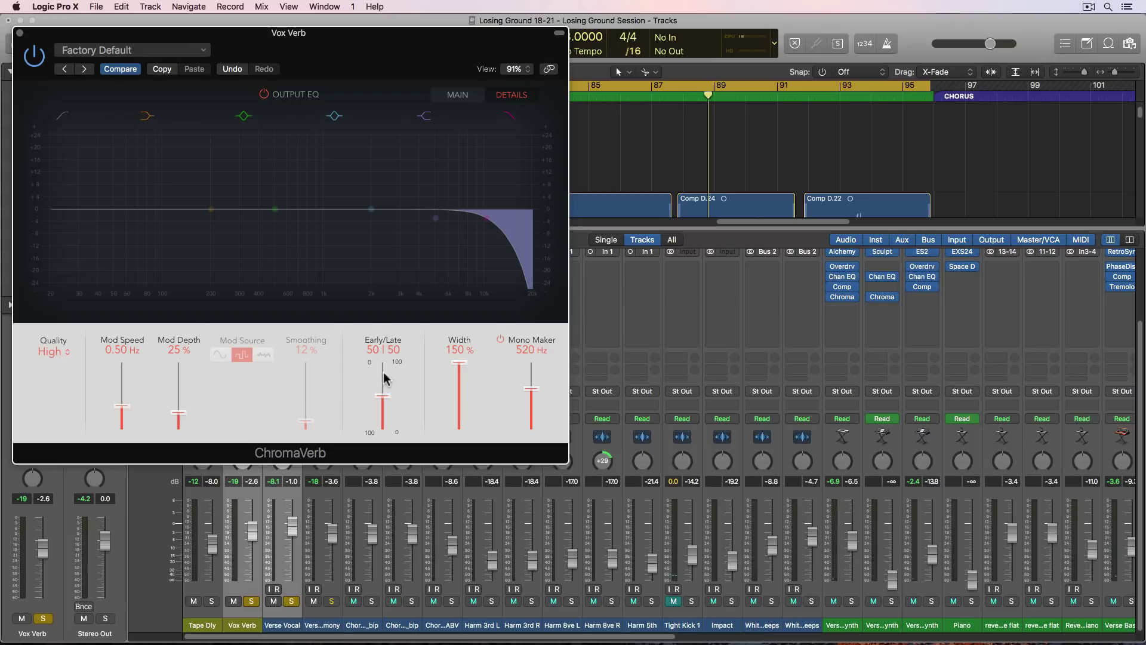
{"action": "mouse_move", "coordinate": [384, 394]}
{"action": "left_mouse_down"}
{"action": "mouse_move", "coordinate": [385, 356]}
{"action": "mouse_move", "coordinate": [388, 428]}
{"action": "mouse_move", "coordinate": [388, 391]}
{"action": "left_mouse_up"}
{"action": "key", "text": "space"}
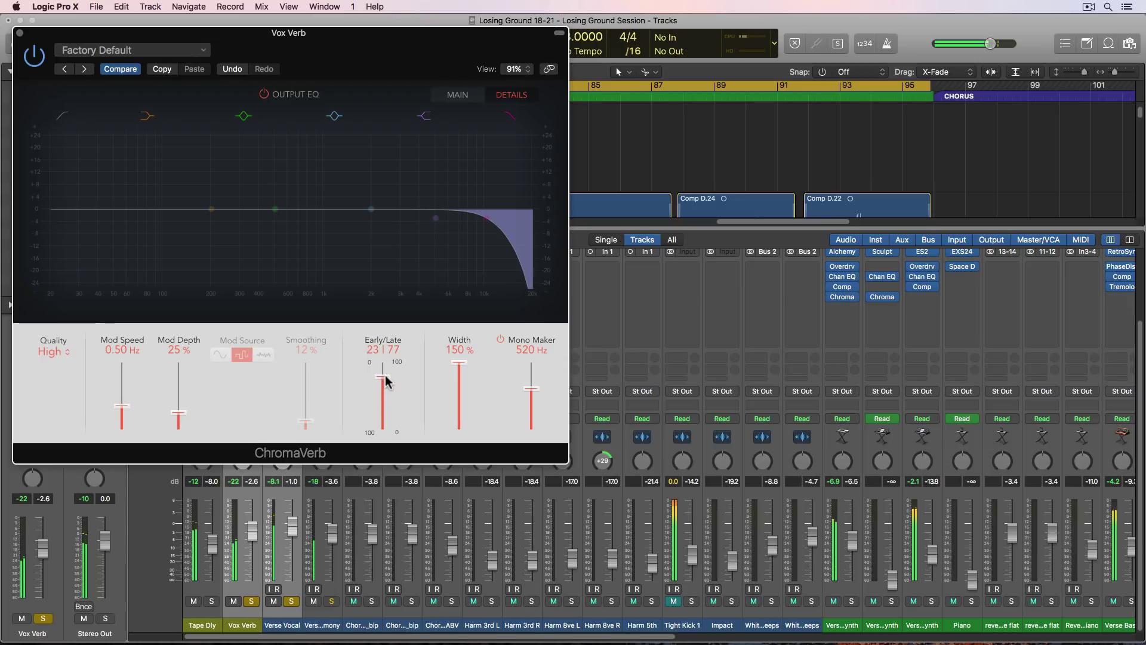
{"action": "left_click_drag", "start_coordinate": [394, 379], "coordinate": [392, 423]}
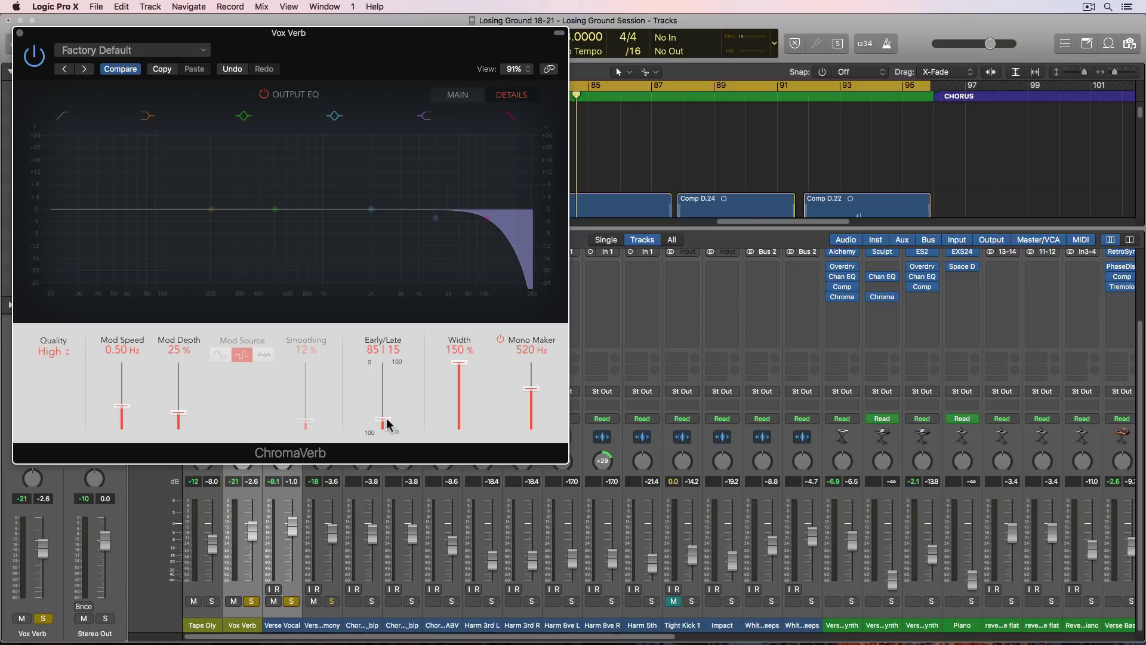
{"action": "left_click_drag", "start_coordinate": [387, 376], "coordinate": [388, 368]}
{"action": "mouse_move", "coordinate": [387, 371]}
{"action": "left_mouse_down"}
{"action": "mouse_move", "coordinate": [387, 418]}
{"action": "mouse_move", "coordinate": [385, 383]}
{"action": "left_mouse_up"}
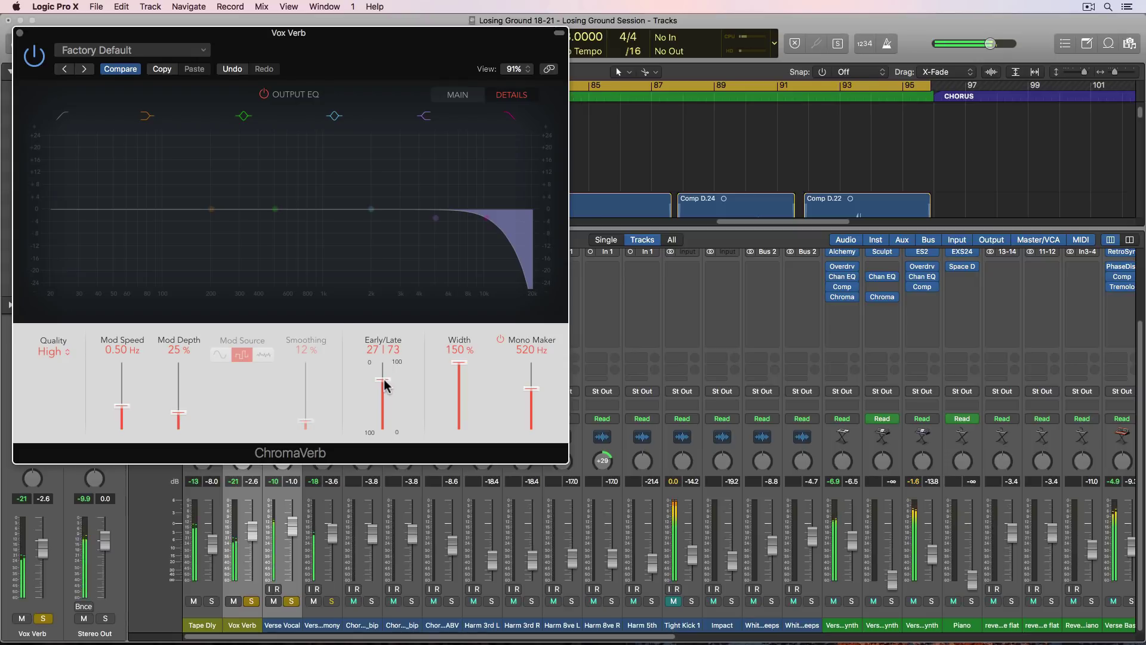
Step: Set ChromaVerb's Distance to 58% and Predelay to 4 ms, review the detail settings during playback, and close the plug-in
{"action": "left_click", "coordinate": [459, 96]}
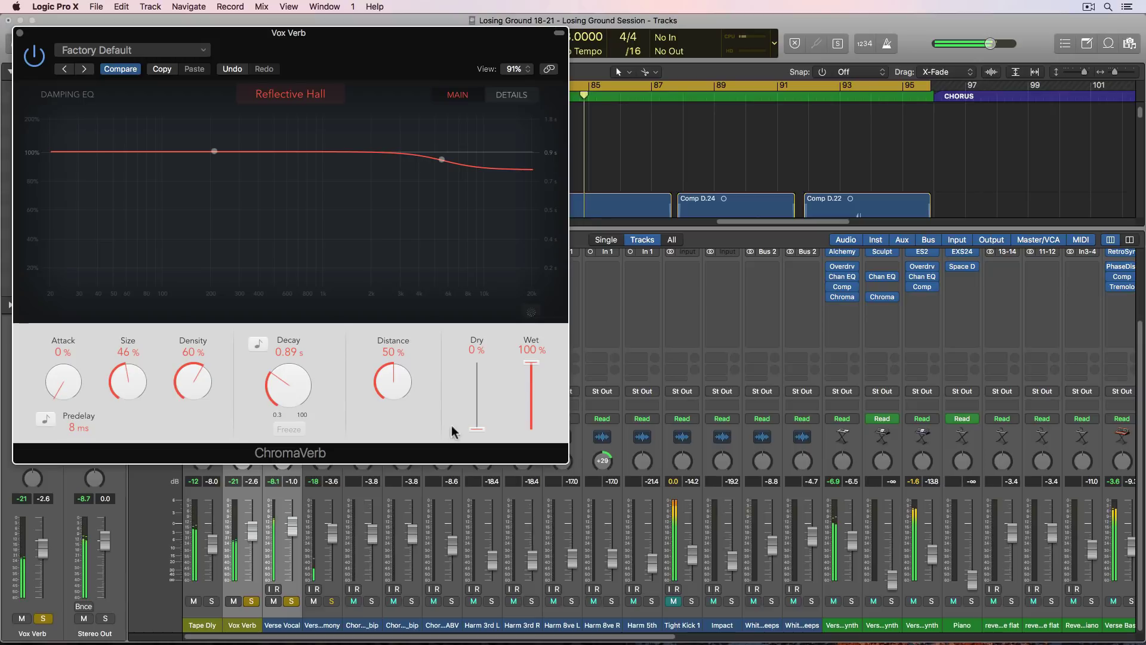
{"action": "left_click_drag", "start_coordinate": [395, 382], "coordinate": [397, 374]}
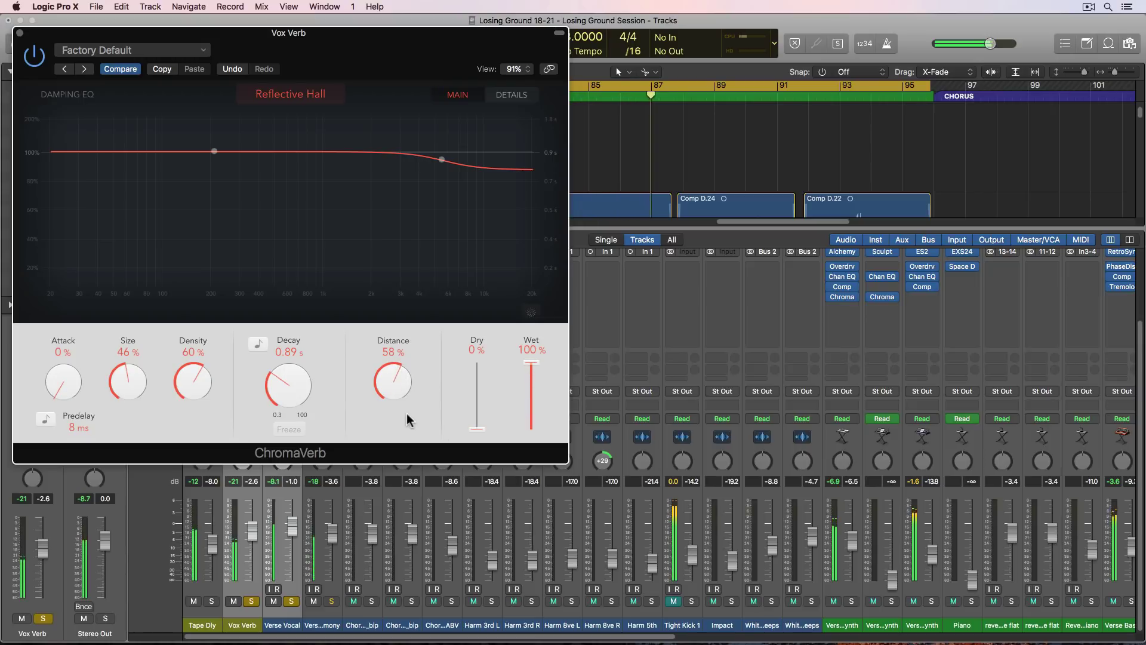
{"action": "double_click", "coordinate": [72, 426]}
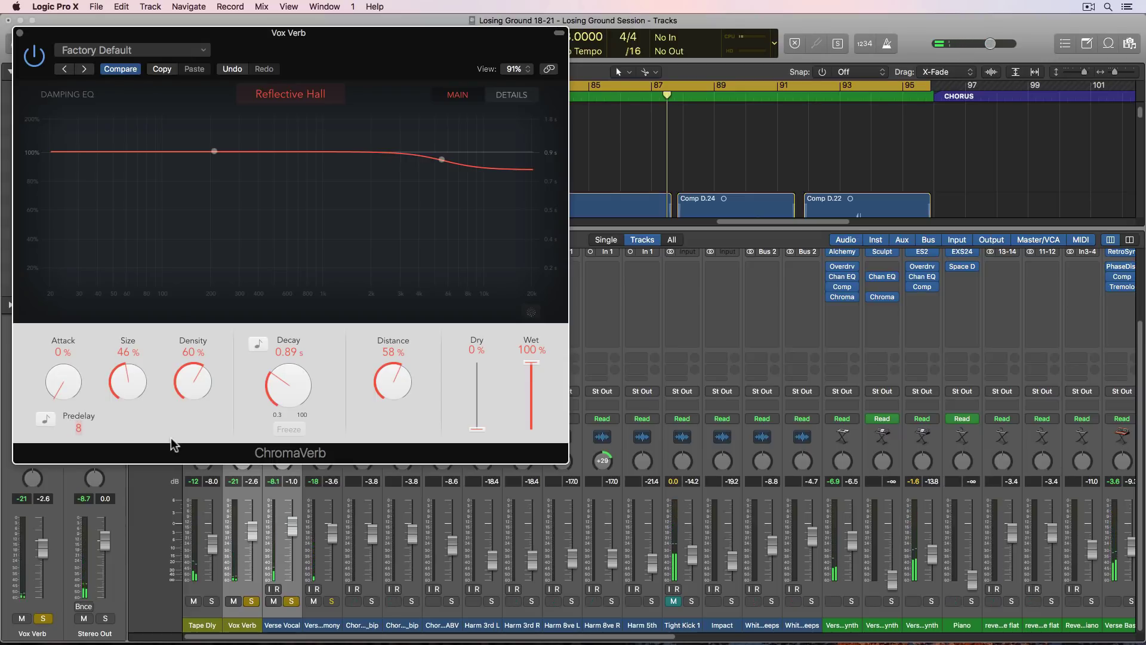
{"action": "key", "text": "Return"}
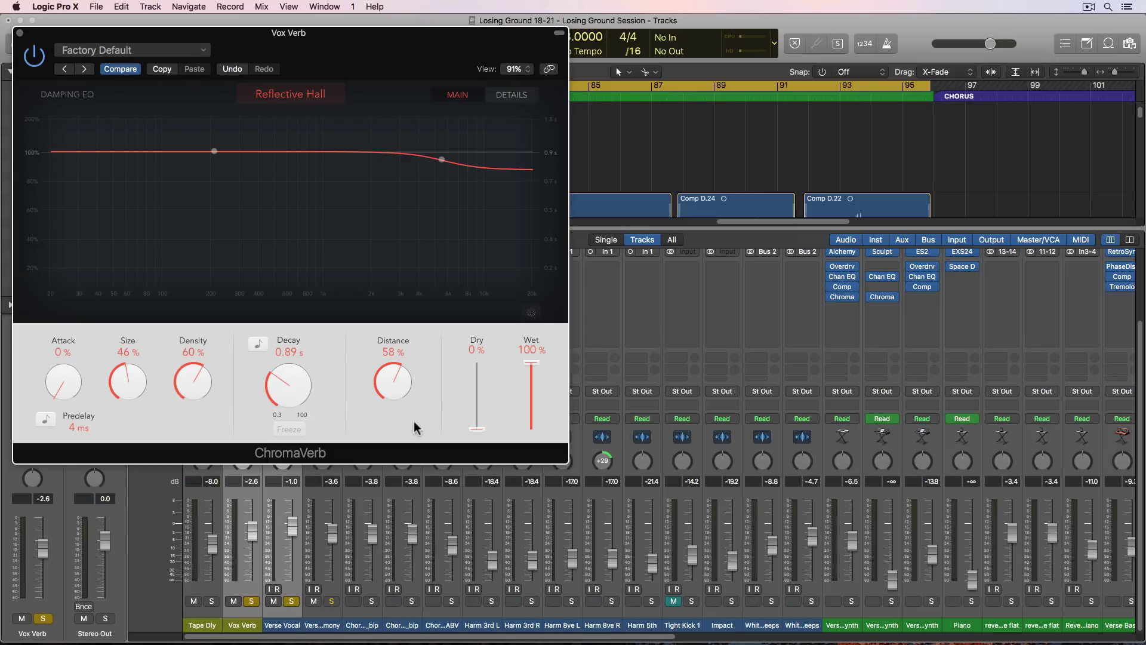
{"action": "left_click", "coordinate": [505, 94]}
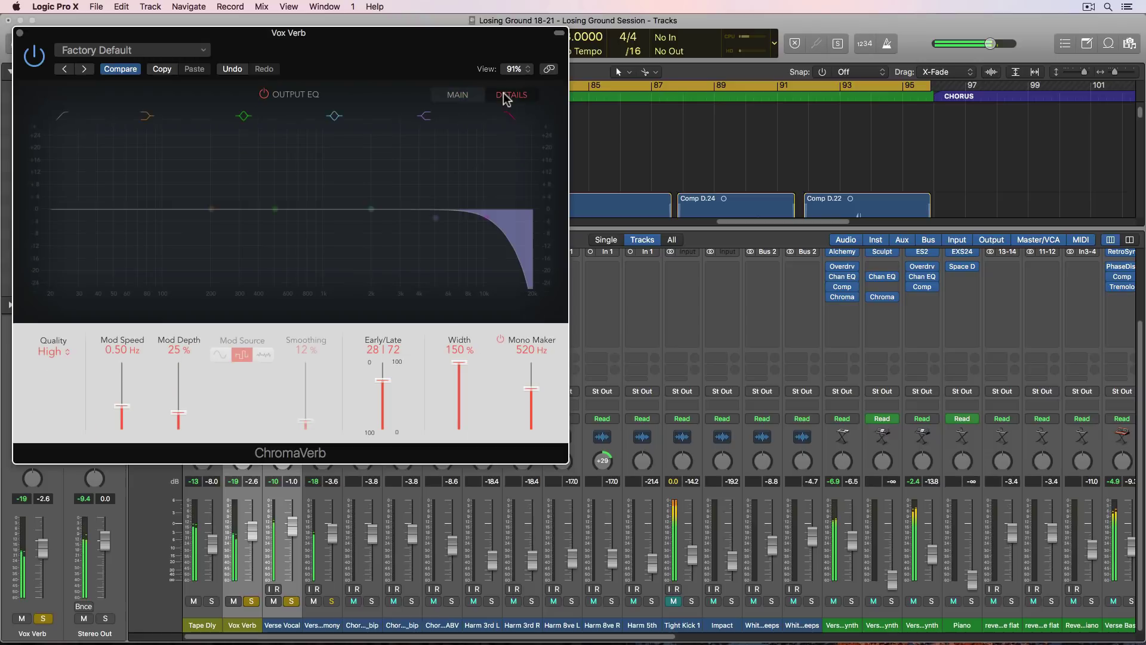
{"action": "left_click", "coordinate": [20, 32]}
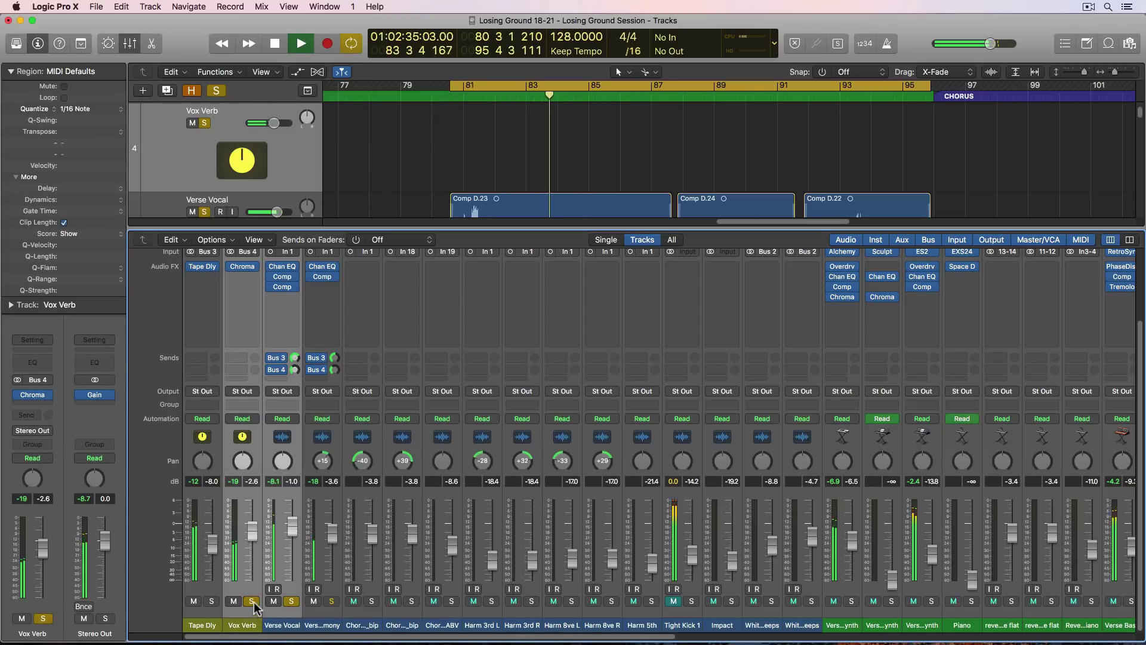
Step: Unsolo the verse vocals and Vox Verb channels and raise the Vox Verb fader to -1.6 dB in the full mix
{"action": "left_click", "coordinate": [292, 600]}
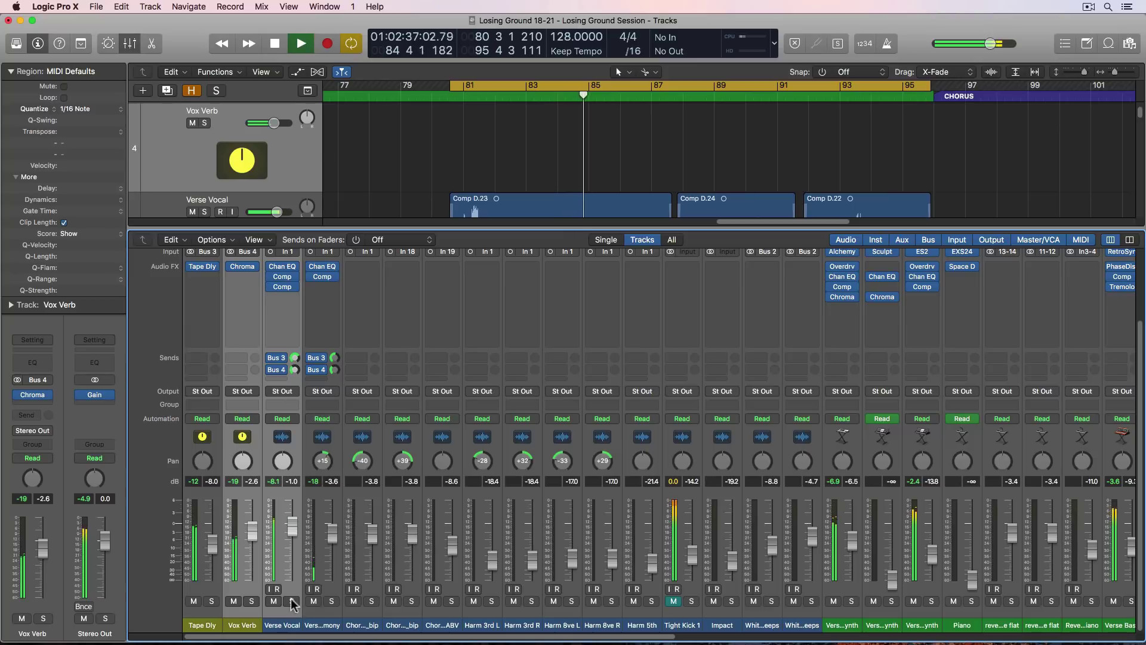
{"action": "left_click_drag", "start_coordinate": [252, 531], "coordinate": [252, 530]}
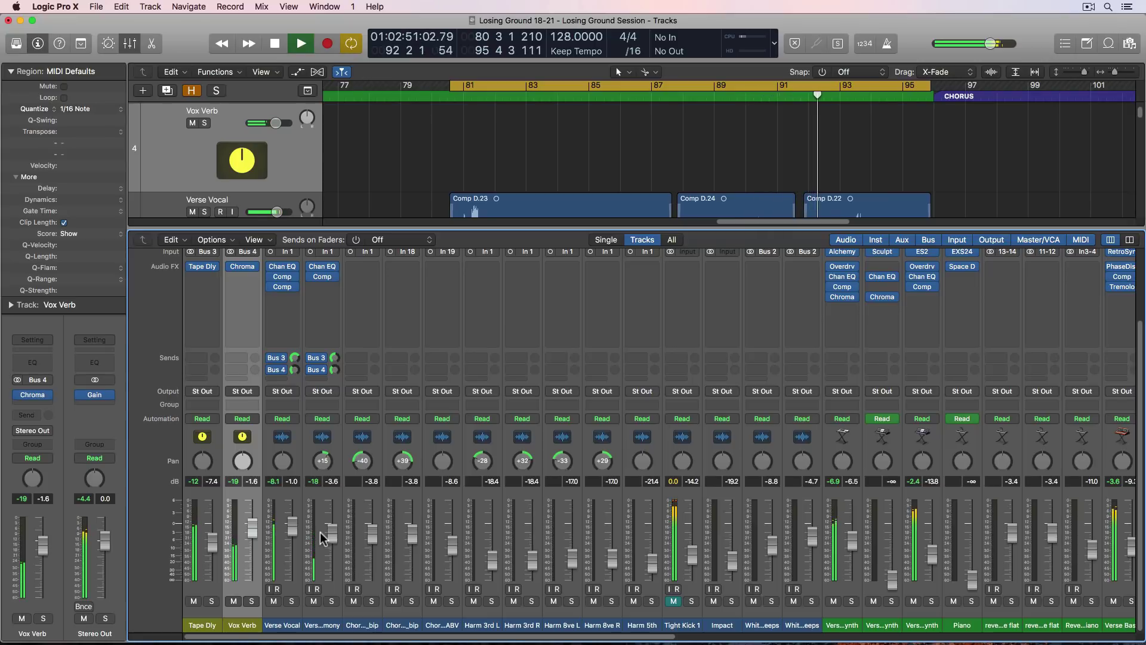
Step: Move the loop to the chorus and copy the Channel EQ and two compressors from Verse Vocal onto both chorus vocal channels
{"action": "key", "text": "c"}
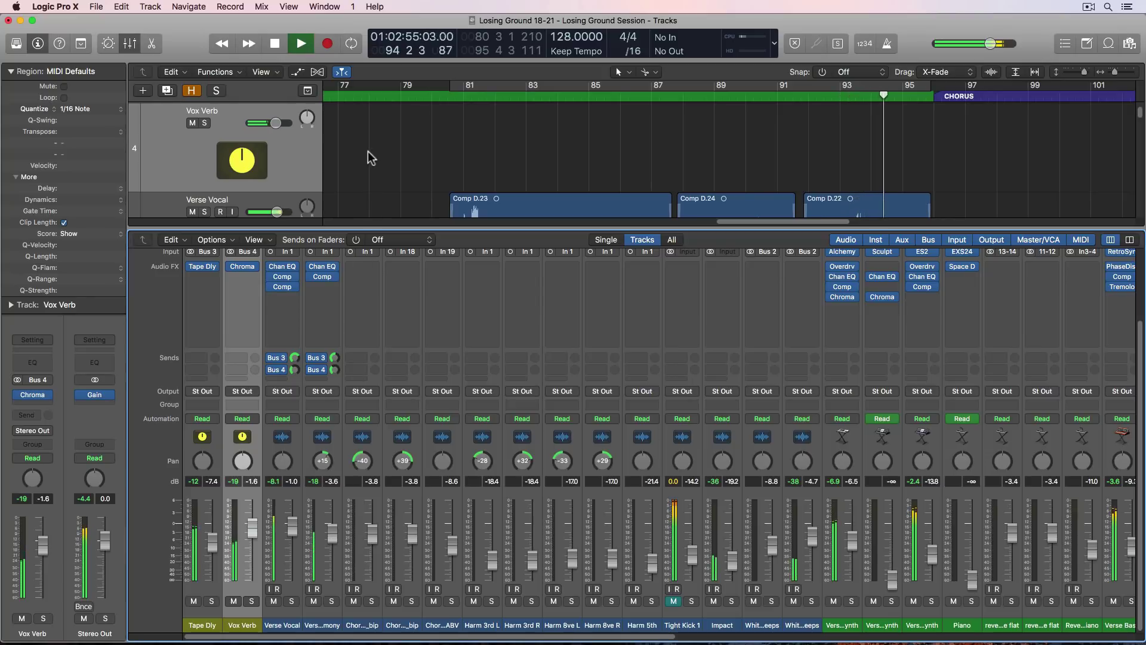
{"action": "scroll", "coordinate": [358, 167], "scroll_direction": "down", "scroll_amount": 3}
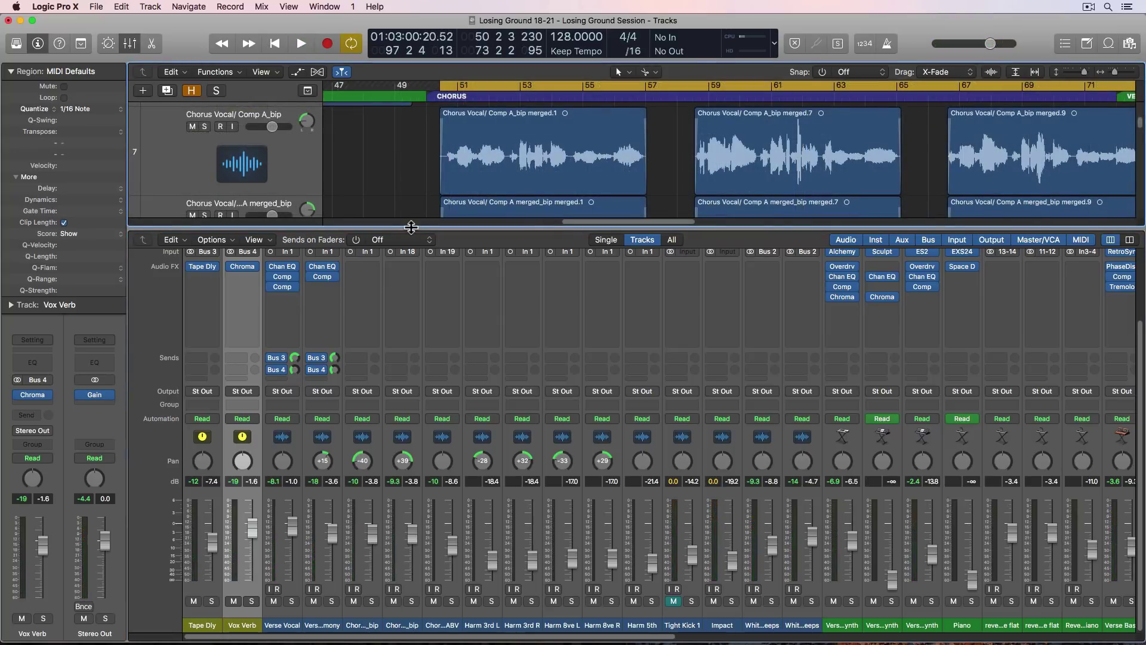
{"action": "left_click_drag", "start_coordinate": [412, 226], "coordinate": [411, 198]}
{"action": "mouse_move", "coordinate": [287, 269]}
{"action": "left_click_drag", "start_coordinate": [303, 270], "coordinate": [362, 267]}
{"action": "left_click_drag", "start_coordinate": [283, 285], "coordinate": [363, 283]}
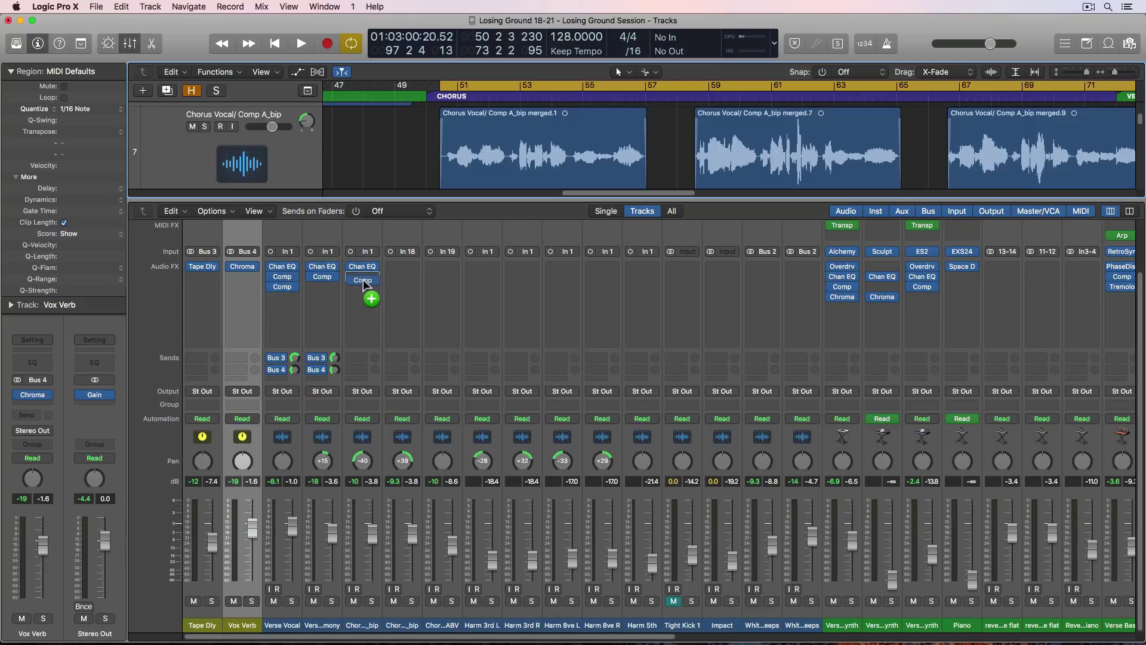
{"action": "left_click_drag", "start_coordinate": [283, 293], "coordinate": [352, 292]}
{"action": "left_click_drag", "start_coordinate": [363, 265], "coordinate": [403, 287]}
Step: Mute the six chorus harmony channels from Chorus Harmony ABV through Harm 5th and play the chorus loop
{"action": "left_click_drag", "start_coordinate": [449, 620], "coordinate": [635, 627]}
{"action": "left_click", "coordinate": [634, 601]}
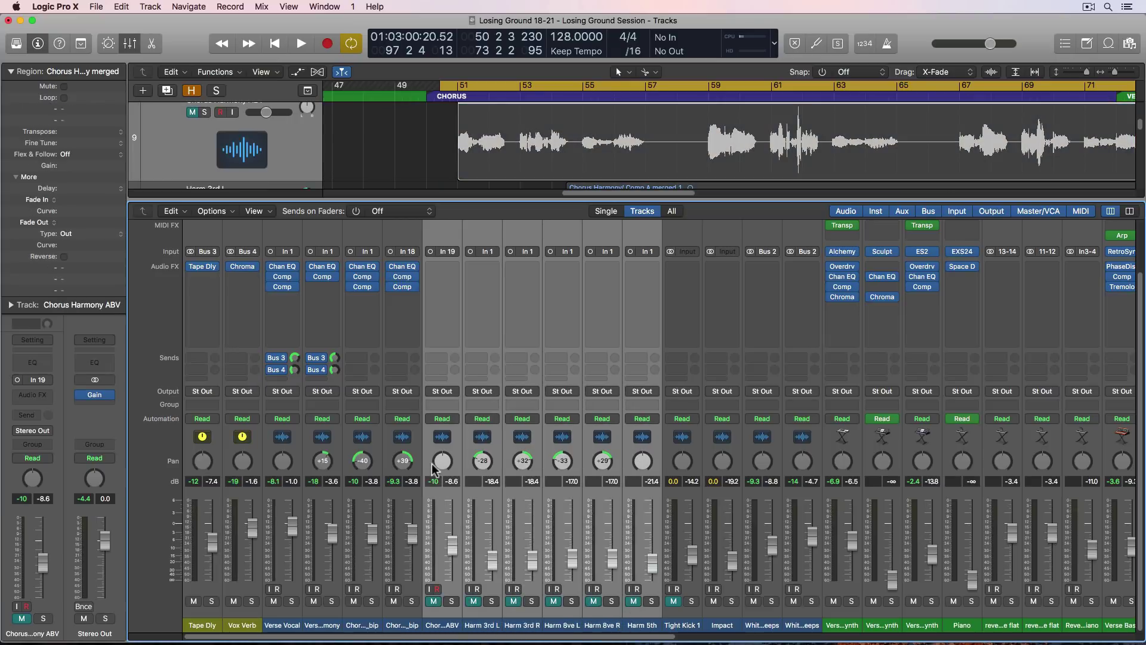
{"action": "key", "text": "space"}
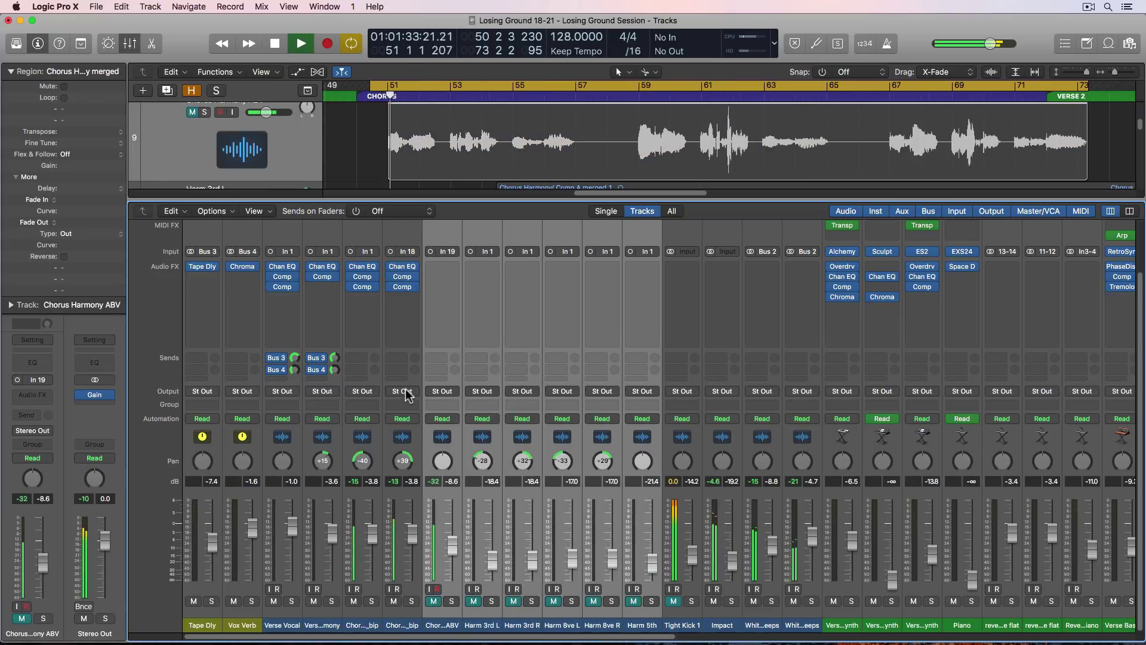
Step: Raise both chorus vocal faders to -2.2 dB during playback, check each channel, and stop playback
{"action": "left_click_drag", "start_coordinate": [370, 624], "coordinate": [398, 624]}
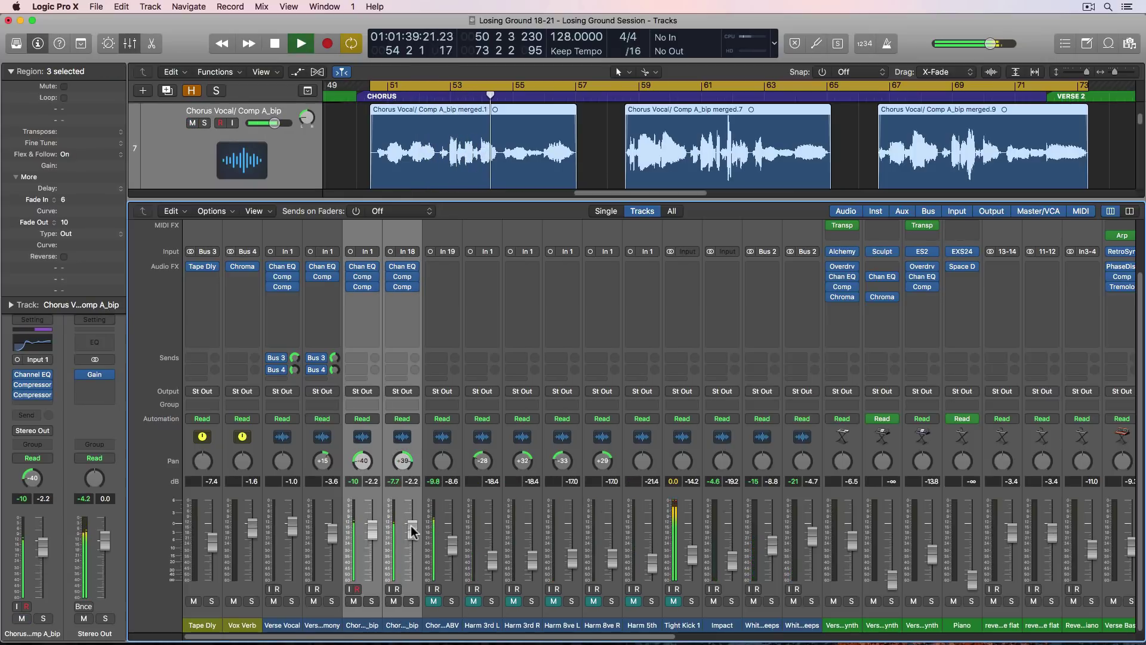
{"action": "left_click", "coordinate": [402, 624]}
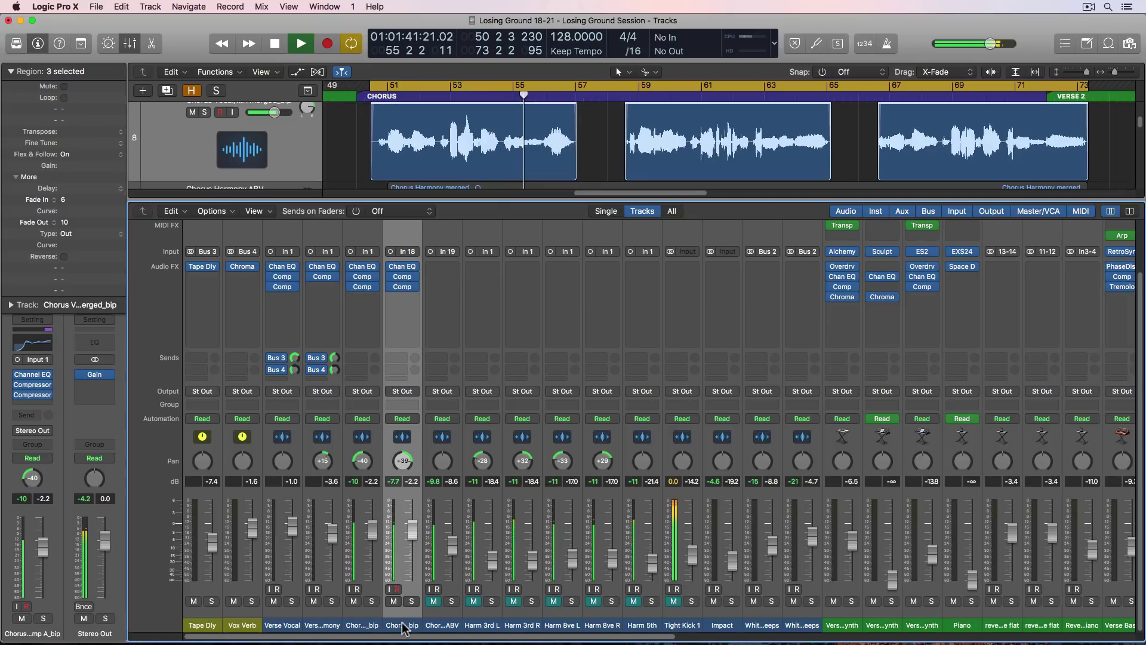
{"action": "left_click", "coordinate": [371, 625]}
{"action": "key", "text": "space"}
Step: Add a Bus 3 send at 0.0 dB to both chorus vocals and all six chorus harmony channels together
{"action": "left_click_drag", "start_coordinate": [371, 628], "coordinate": [628, 624]}
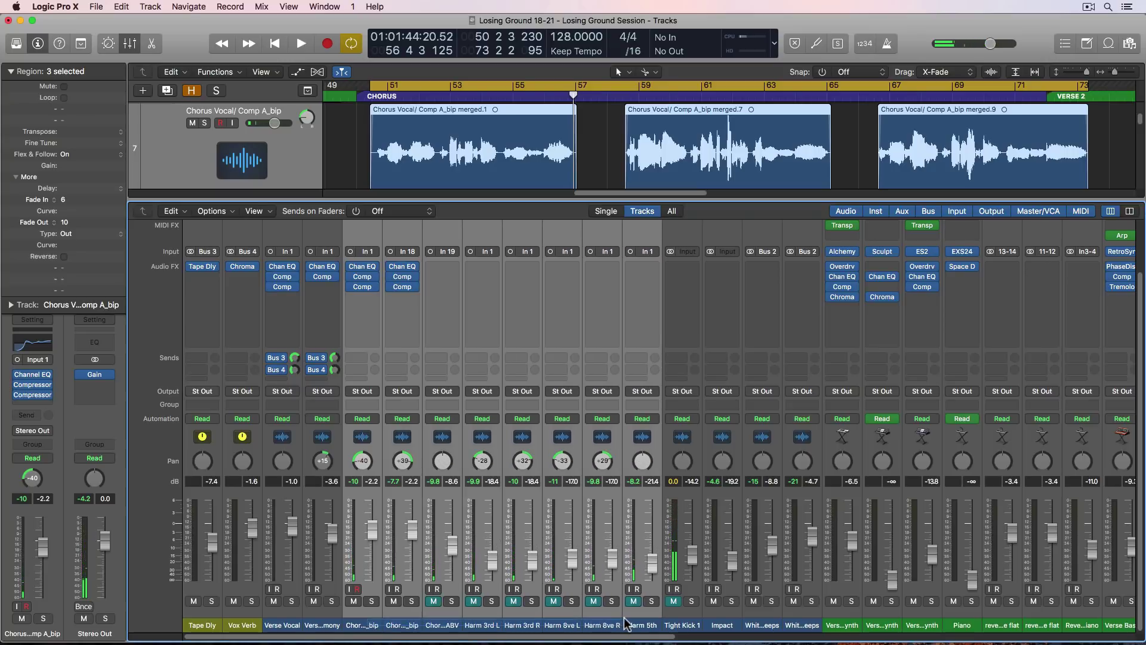
{"action": "left_click", "coordinate": [361, 356]}
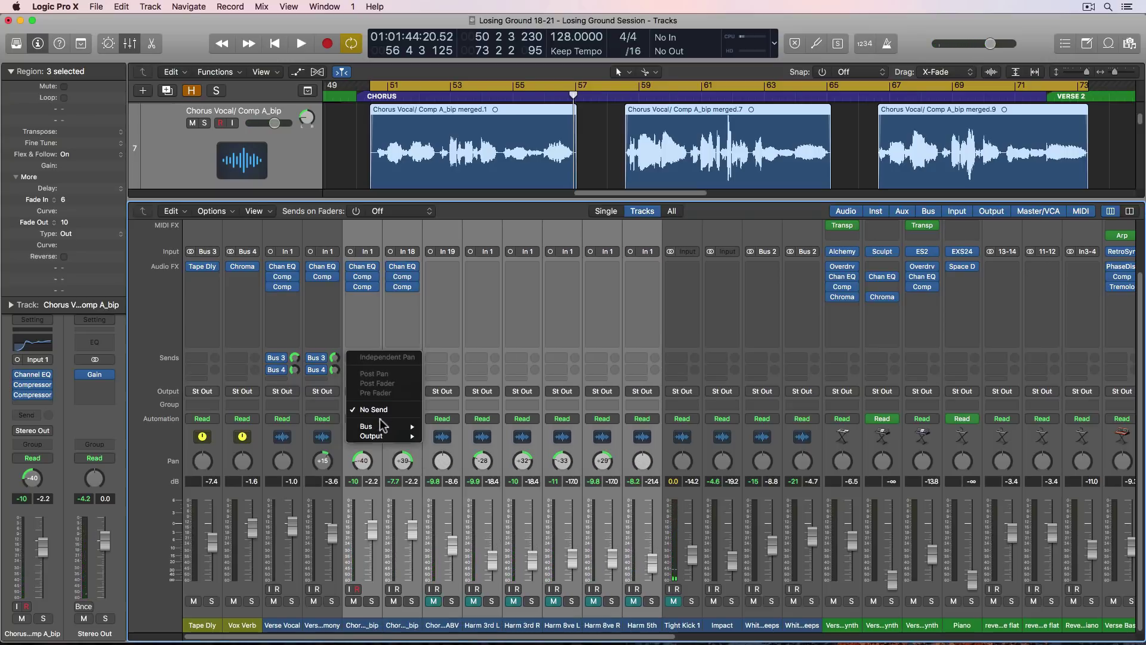
{"action": "mouse_move", "coordinate": [385, 426]}
{"action": "left_click", "coordinate": [474, 280]}
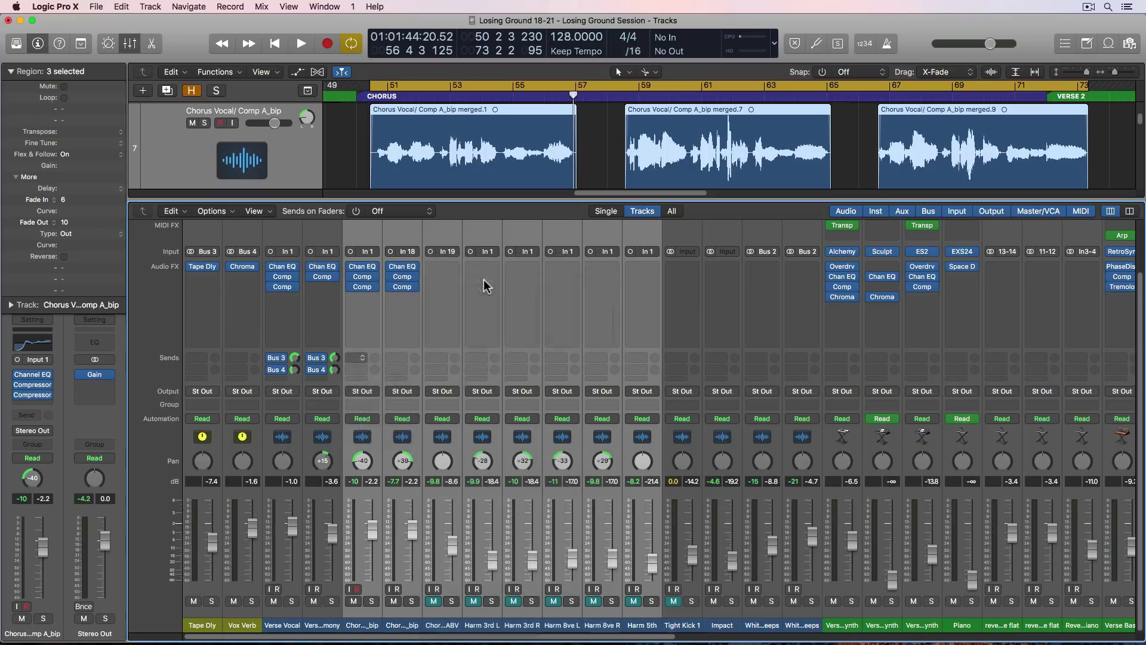
{"action": "left_click", "coordinate": [376, 357], "text": "alt"}
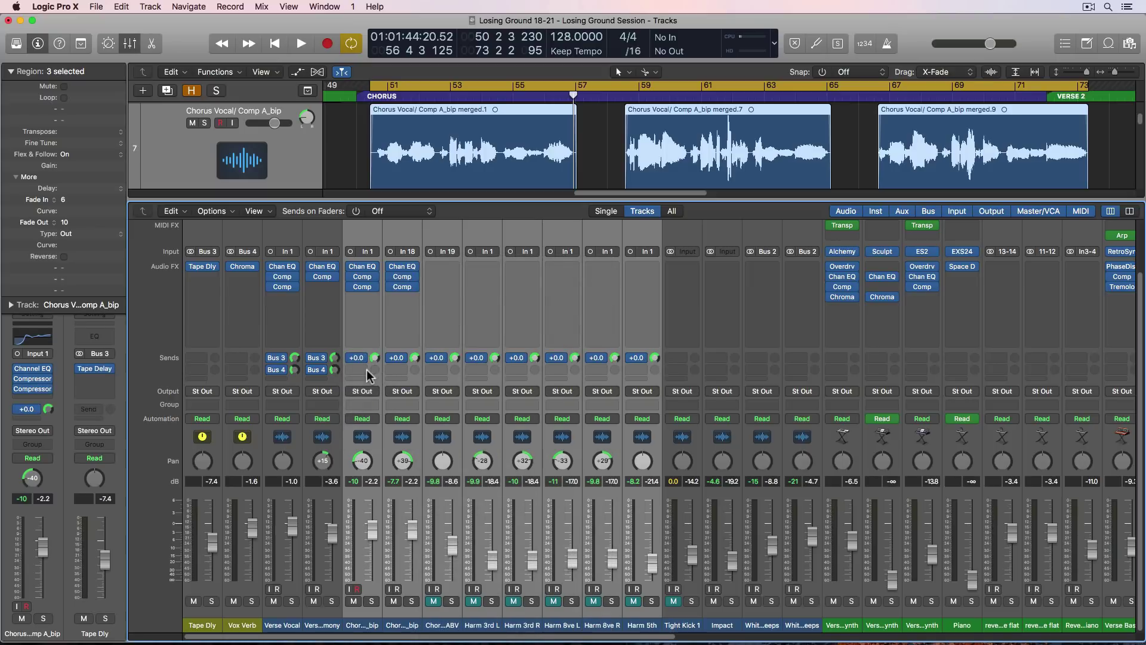
Step: Add a Bus 4 Vox Verb send at -5.8 dB to the selected chorus vocal and harmony channels
{"action": "left_click", "coordinate": [366, 370]}
{"action": "mouse_move", "coordinate": [385, 438]}
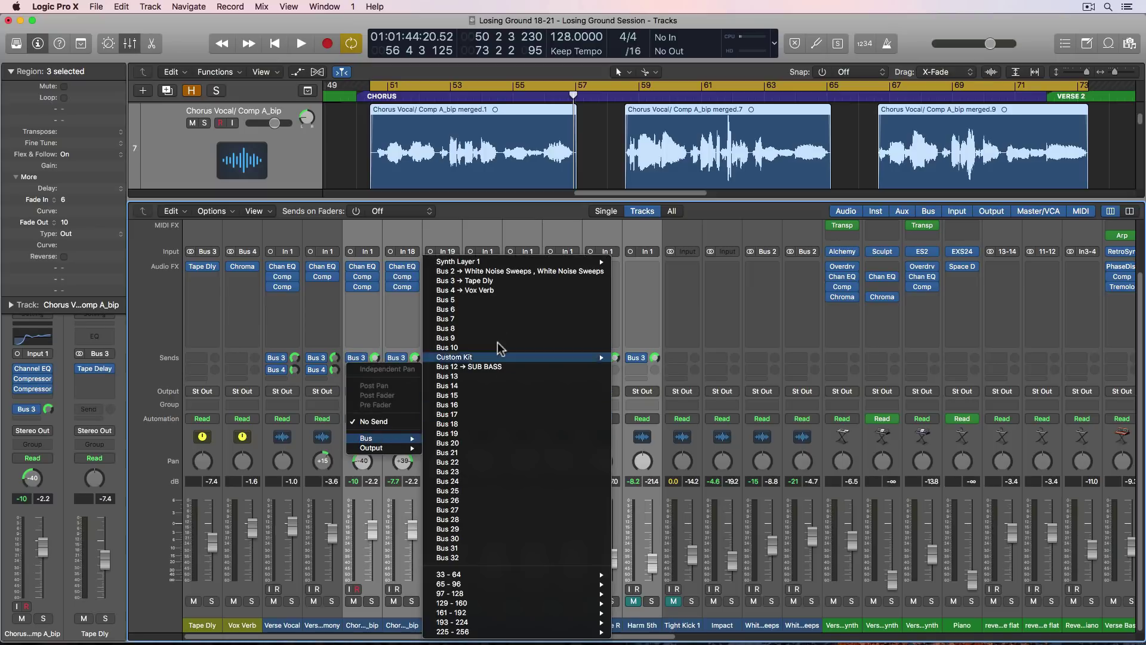
{"action": "left_click", "coordinate": [471, 290]}
{"action": "left_click_drag", "start_coordinate": [380, 371], "coordinate": [380, 376]}
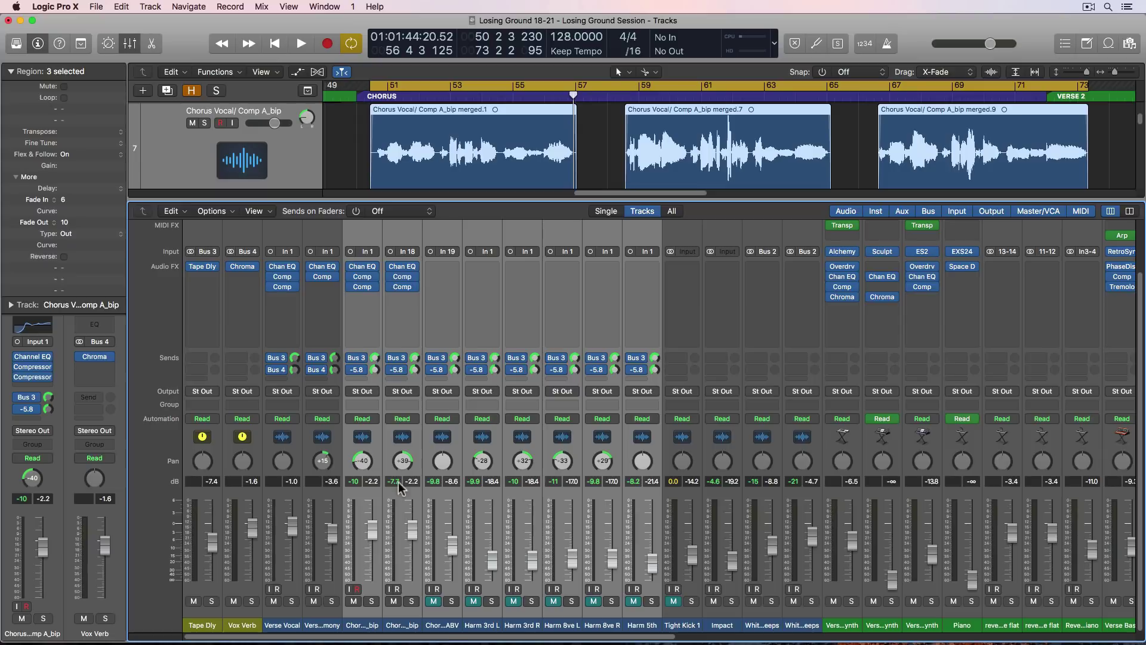
Step: Bypass the Bus 3 and Bus 4 sends on the six chorus harmony channels
{"action": "left_click_drag", "start_coordinate": [441, 625], "coordinate": [636, 625]}
{"action": "left_click", "coordinate": [631, 357]}
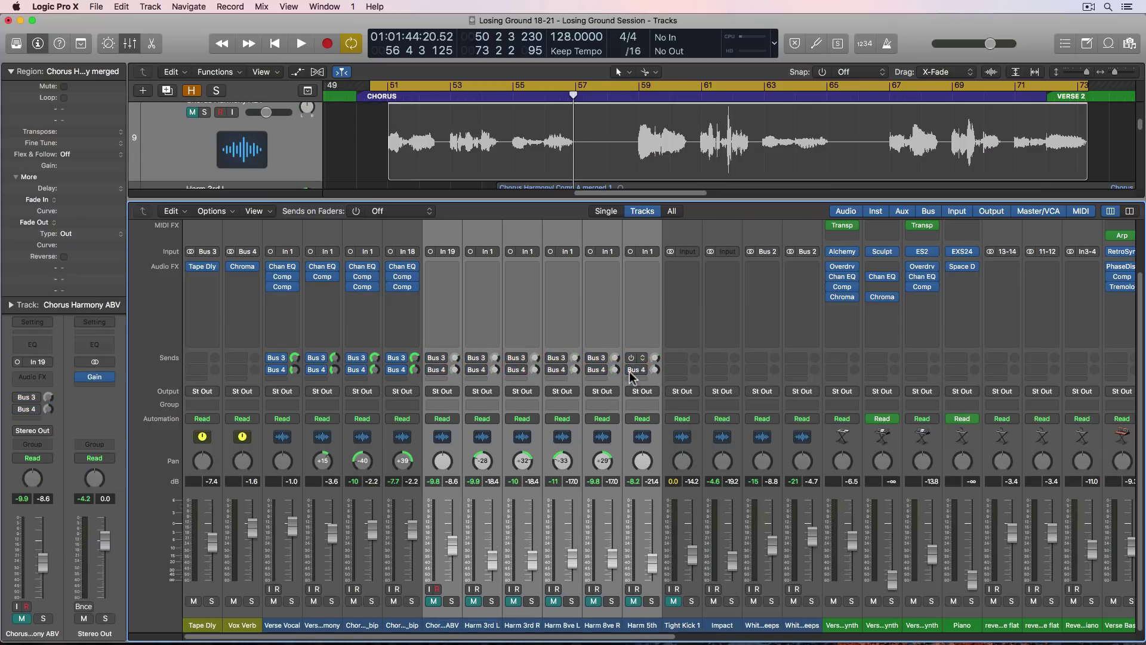
Step: With the chorus playing, raise both chorus vocal faders to -1.5 dB and their Bus 4 sends to -2.7 dB
{"action": "left_click", "coordinate": [385, 630]}
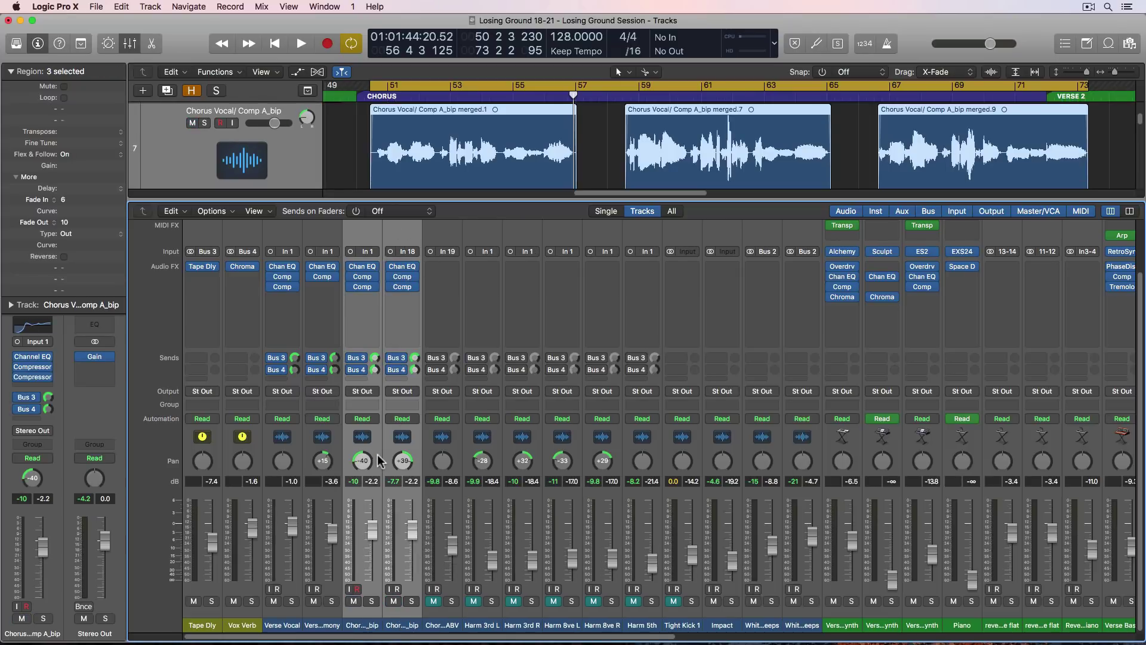
{"action": "key", "text": "shift+space"}
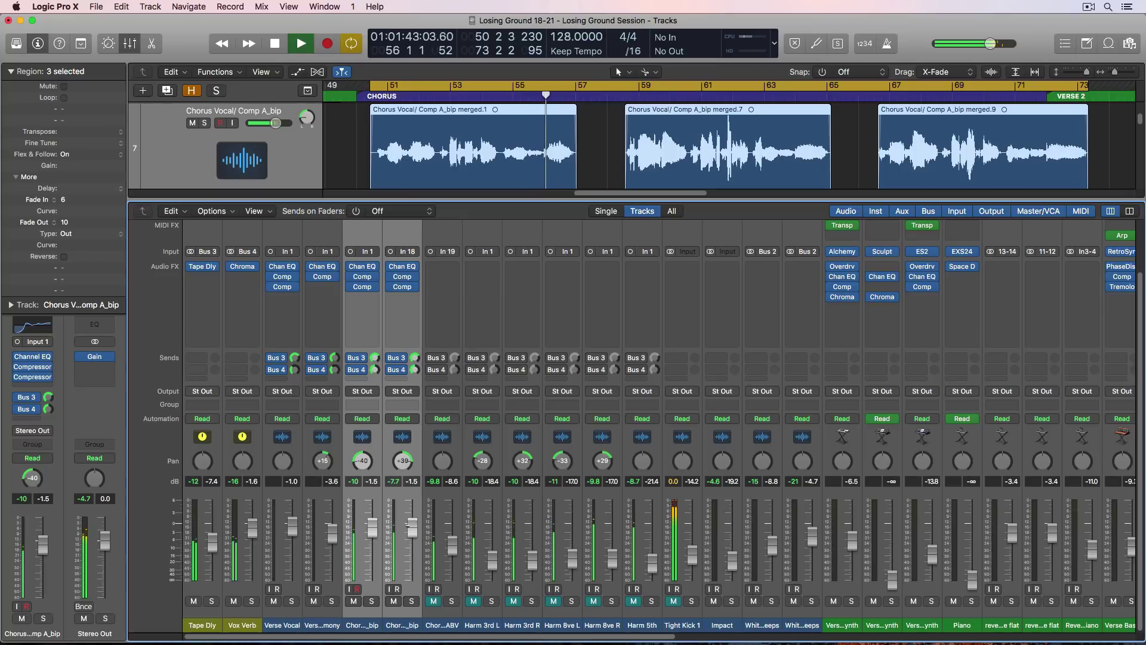
{"action": "left_click_drag", "start_coordinate": [411, 526], "coordinate": [409, 530]}
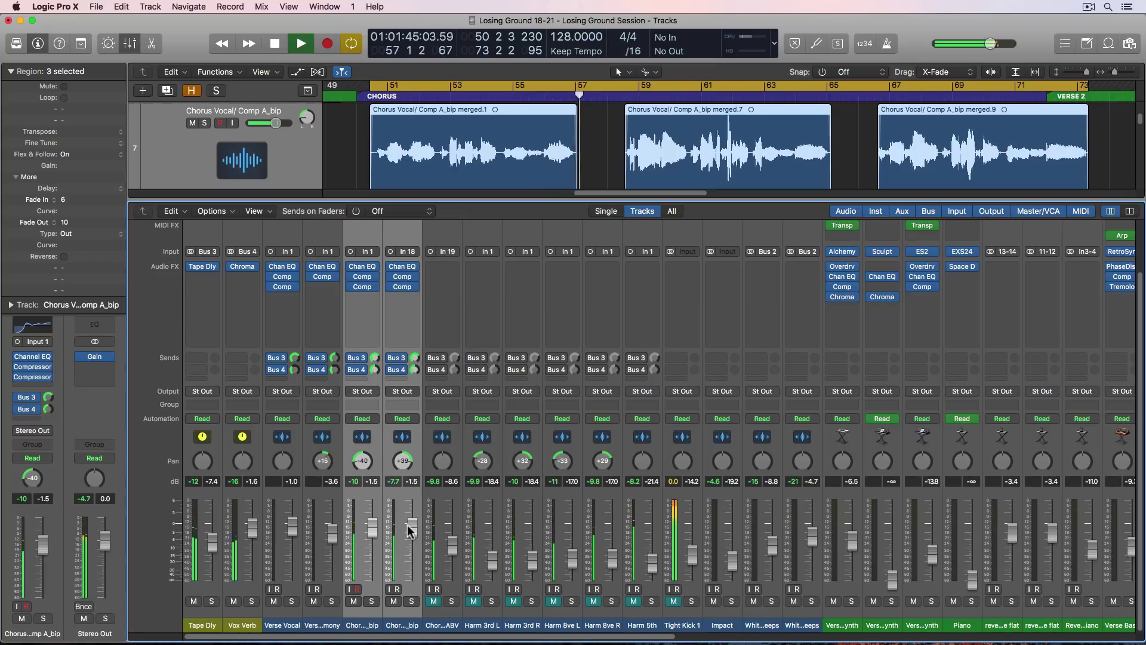
{"action": "mouse_move", "coordinate": [414, 369]}
{"action": "left_mouse_down"}
{"action": "mouse_move", "coordinate": [414, 358]}
{"action": "mouse_move", "coordinate": [414, 370]}
{"action": "left_mouse_up"}
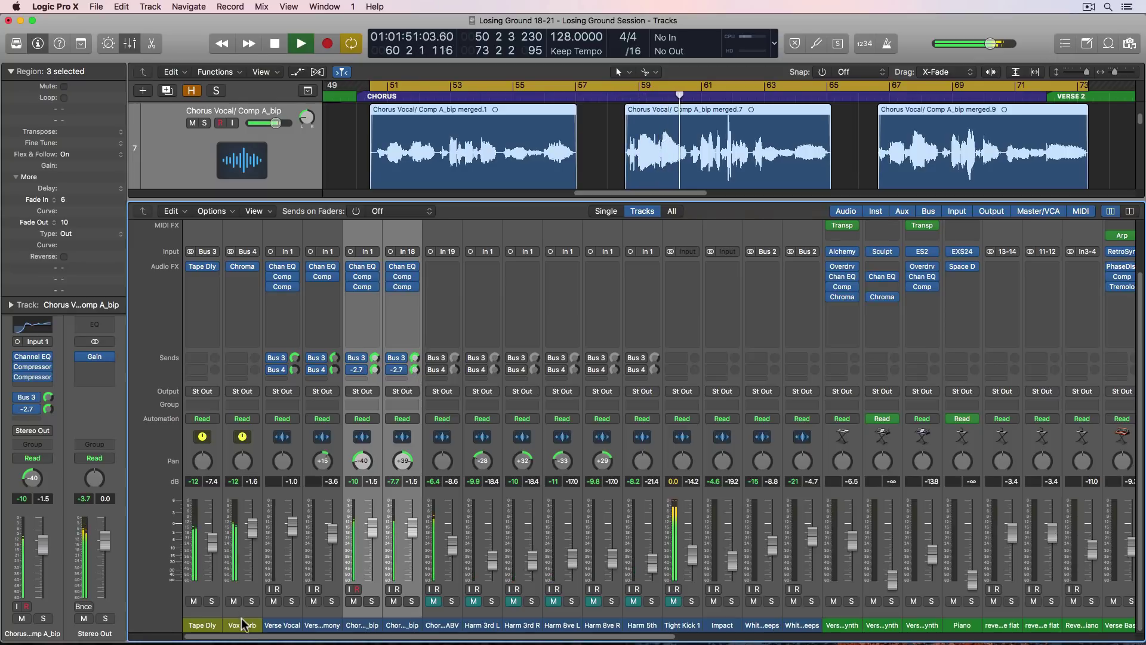
Step: Reopen the Vox Verb ChromaVerb and move the upper Damping EQ point to 3000 Hz with a 0.75x ratio
{"action": "left_click", "coordinate": [246, 480]}
{"action": "left_click", "coordinate": [245, 268]}
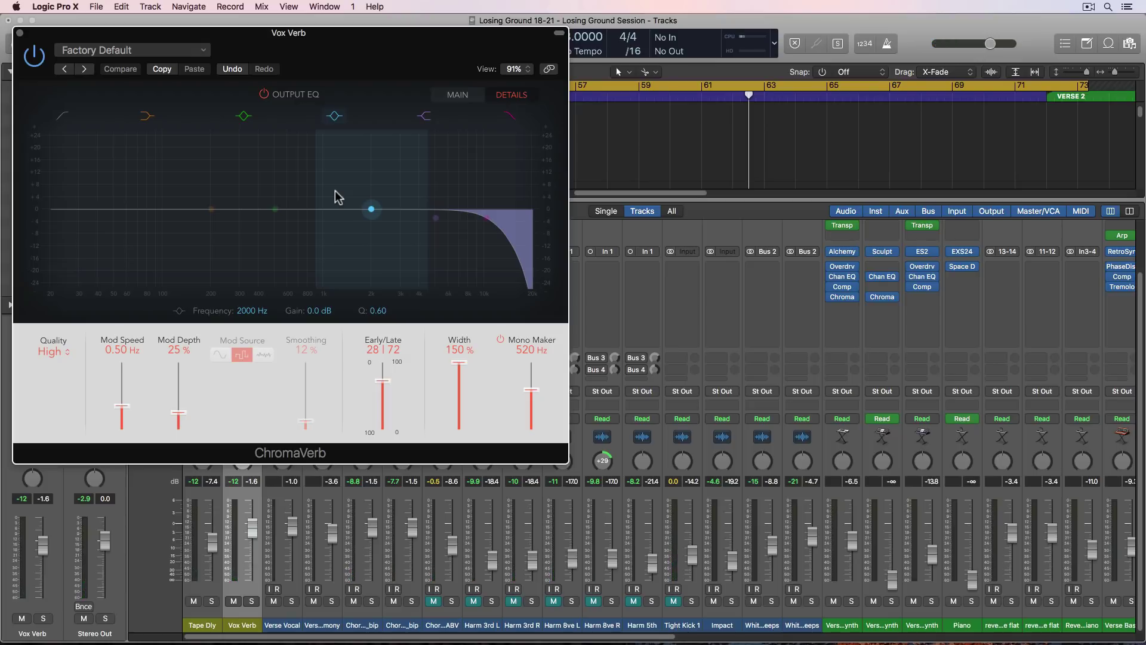
{"action": "left_click", "coordinate": [457, 95]}
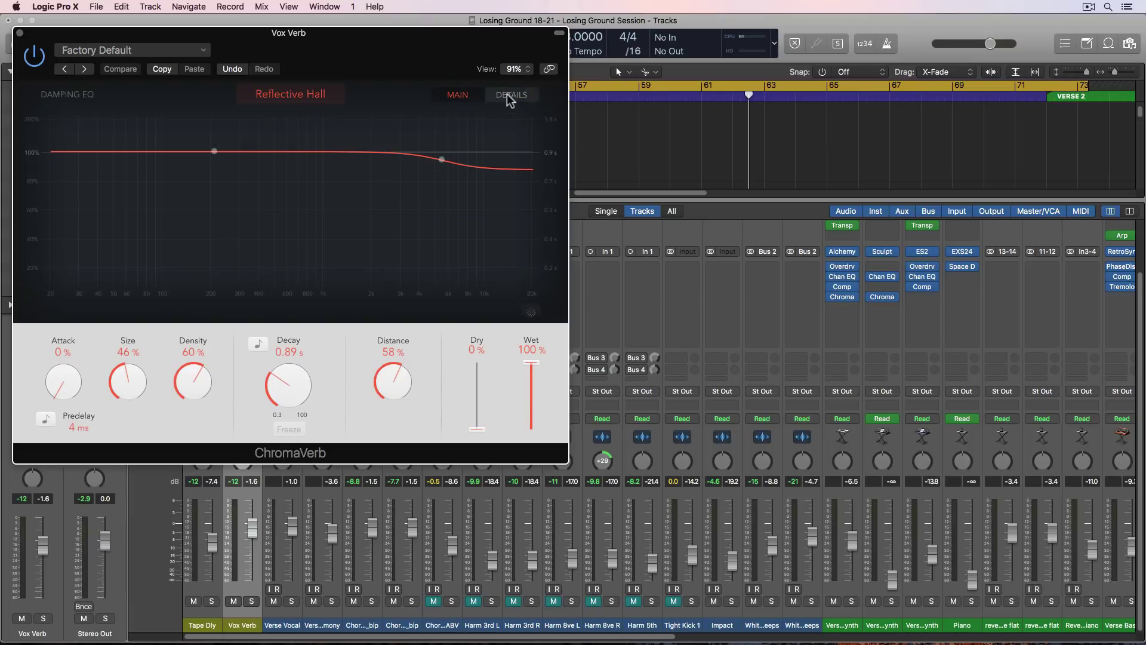
{"action": "left_click_drag", "start_coordinate": [445, 160], "coordinate": [398, 177]}
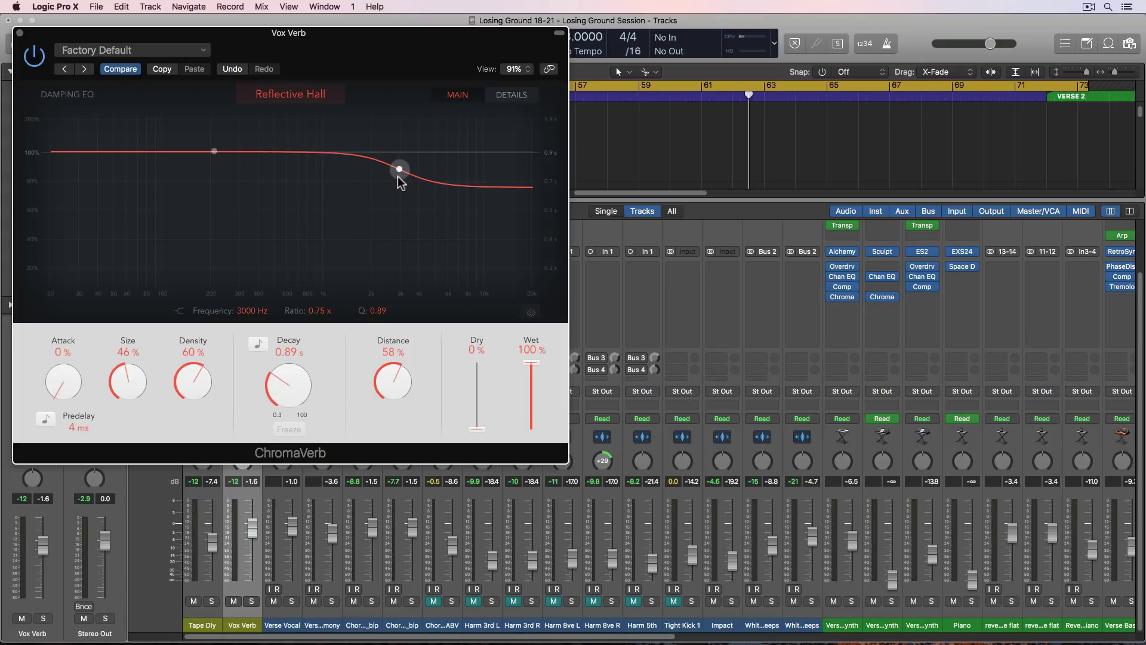
Step: In ChromaVerb's Output EQ, set the high-cut filter to 6 dB/Oct at 1880 Hz while the chorus plays, and close the plug-in
{"action": "left_click", "coordinate": [508, 95]}
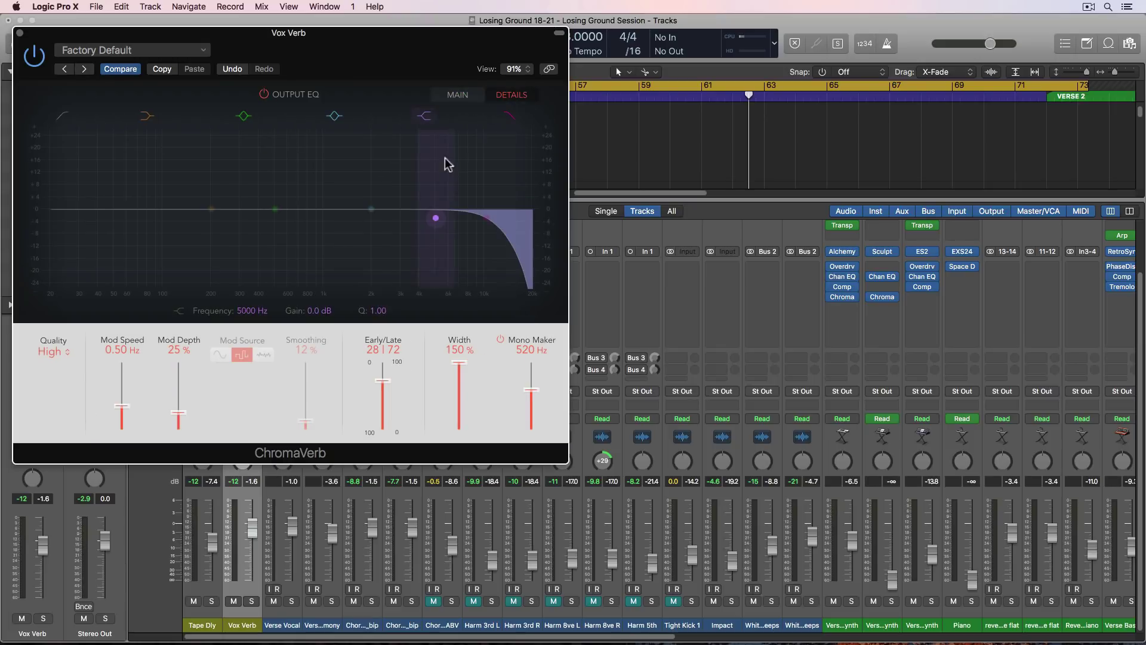
{"action": "left_click_drag", "start_coordinate": [472, 216], "coordinate": [407, 217]}
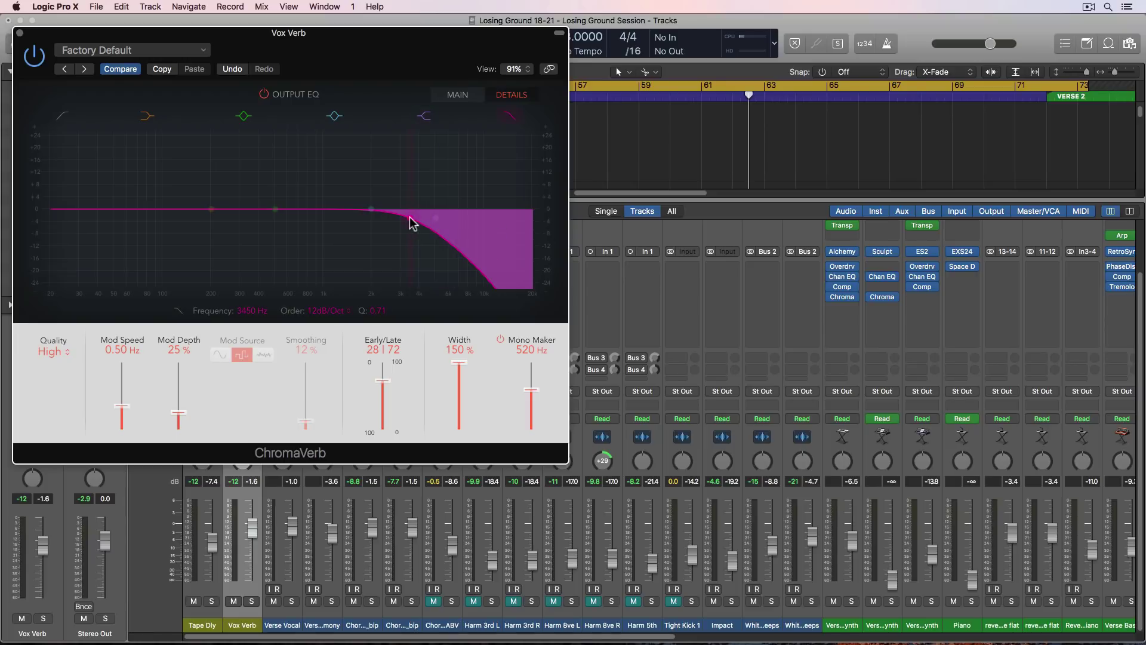
{"action": "key", "text": "super+z"}
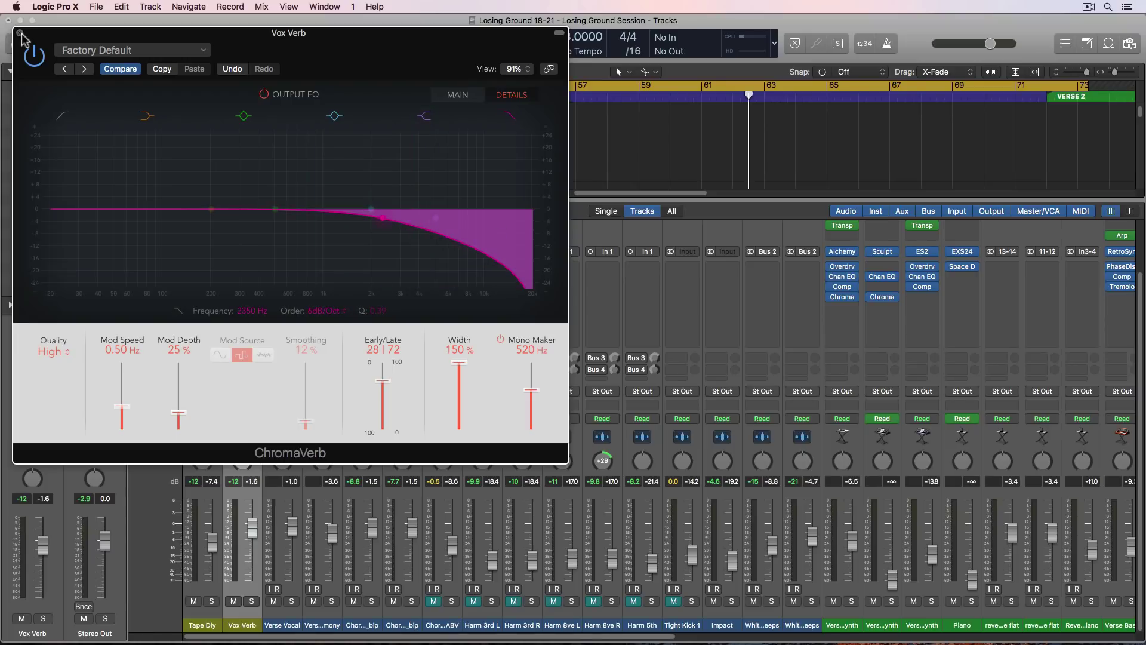
{"action": "key", "text": "space"}
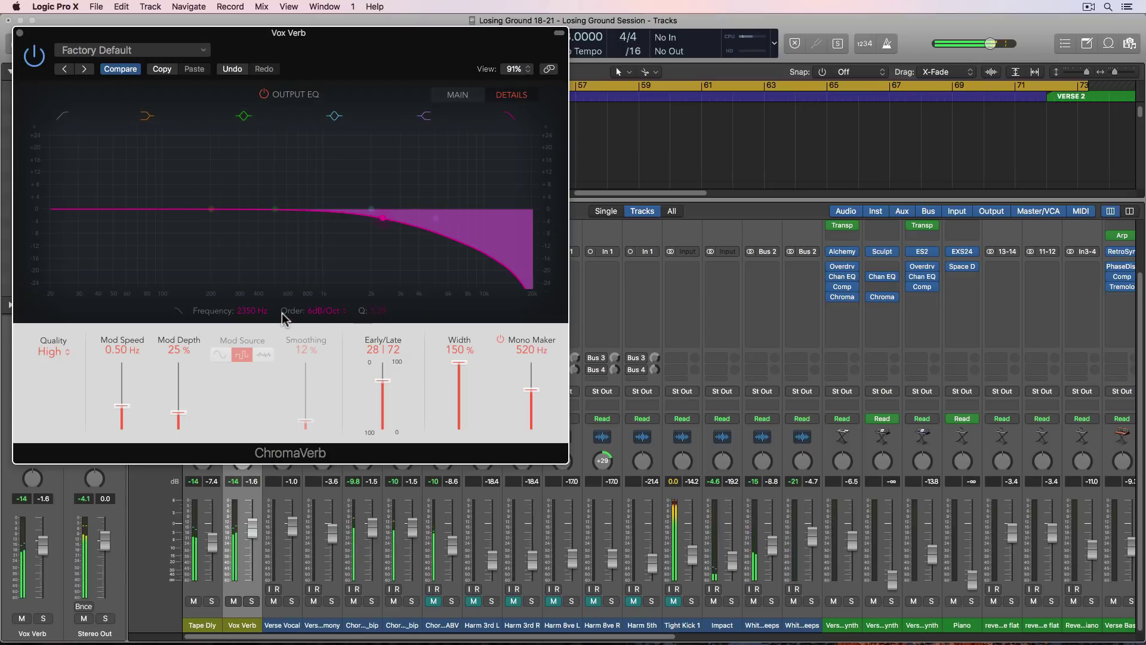
{"action": "left_click_drag", "start_coordinate": [384, 220], "coordinate": [371, 217]}
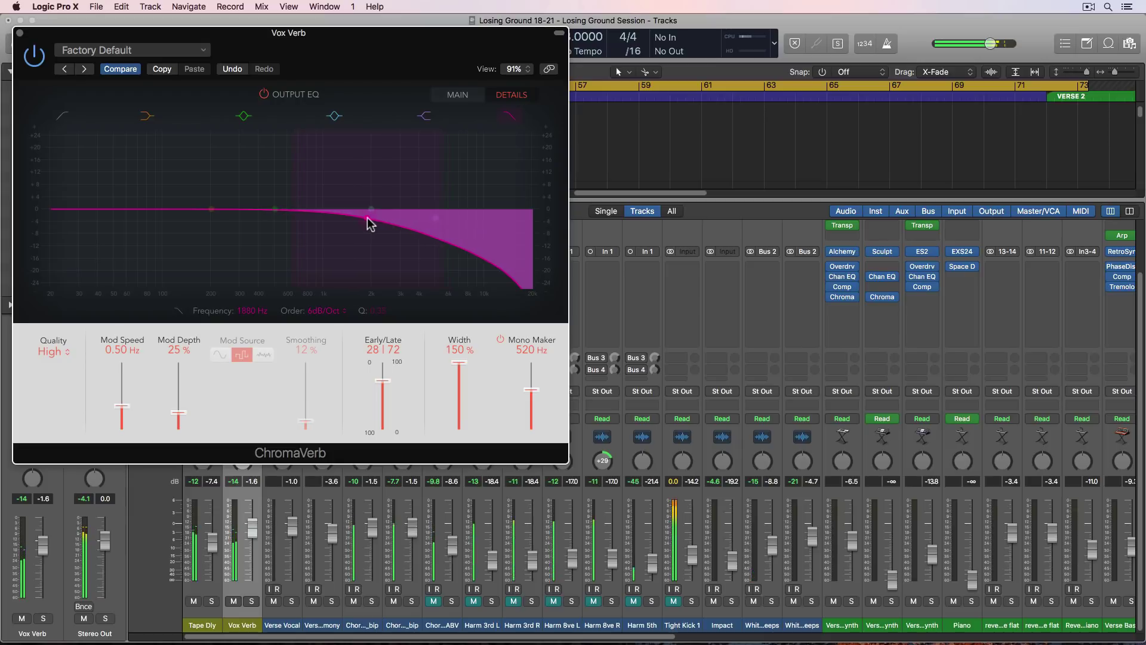
{"action": "left_click", "coordinate": [20, 33]}
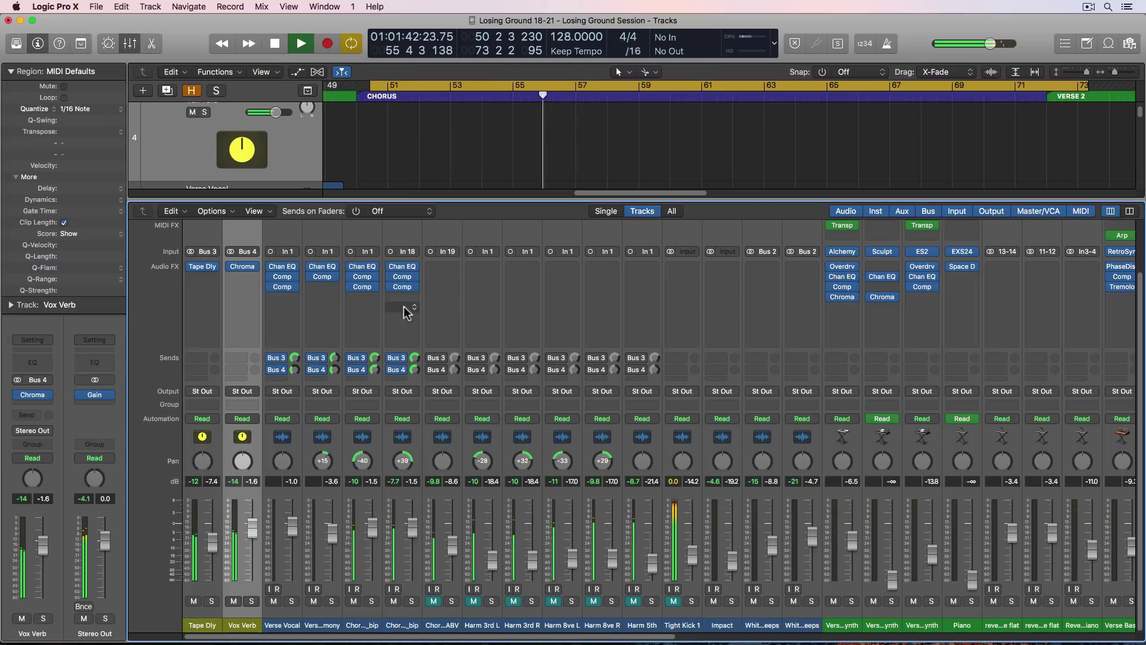
Step: Copy the Verse Harmony channel's Channel EQ and Compressor onto Chorus Harmony ABV, then unmute that channel and enable its Bus 3 and Bus 4 sends
{"action": "key", "text": "space"}
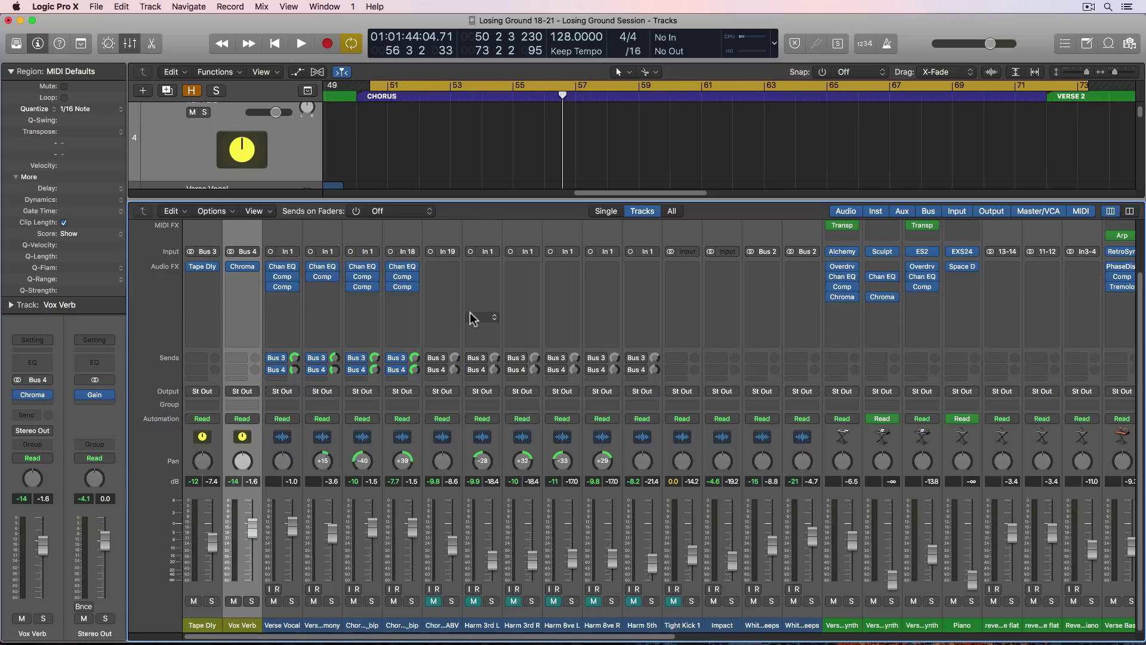
{"action": "key", "text": "space"}
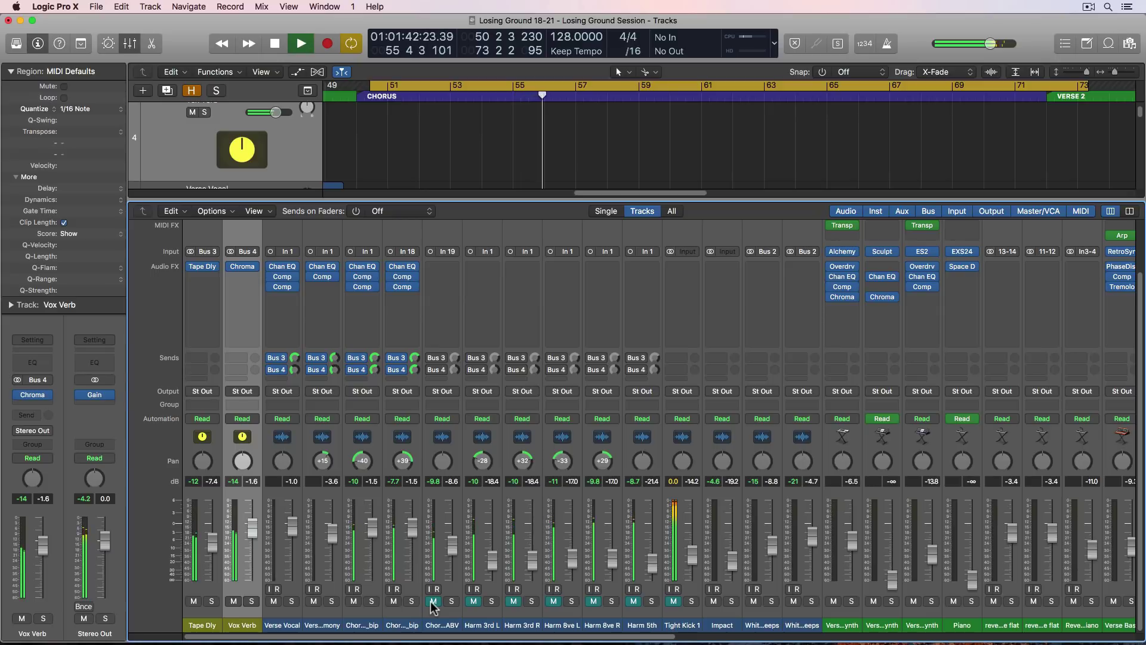
{"action": "key", "text": "space"}
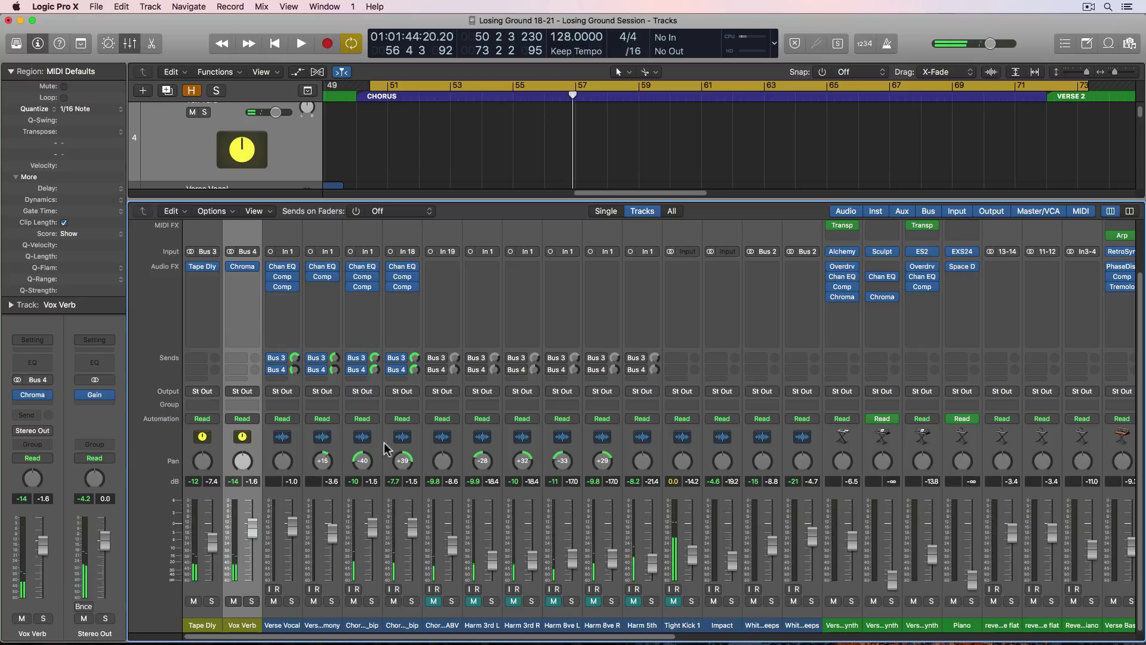
{"action": "left_click_drag", "start_coordinate": [324, 265], "coordinate": [428, 268]}
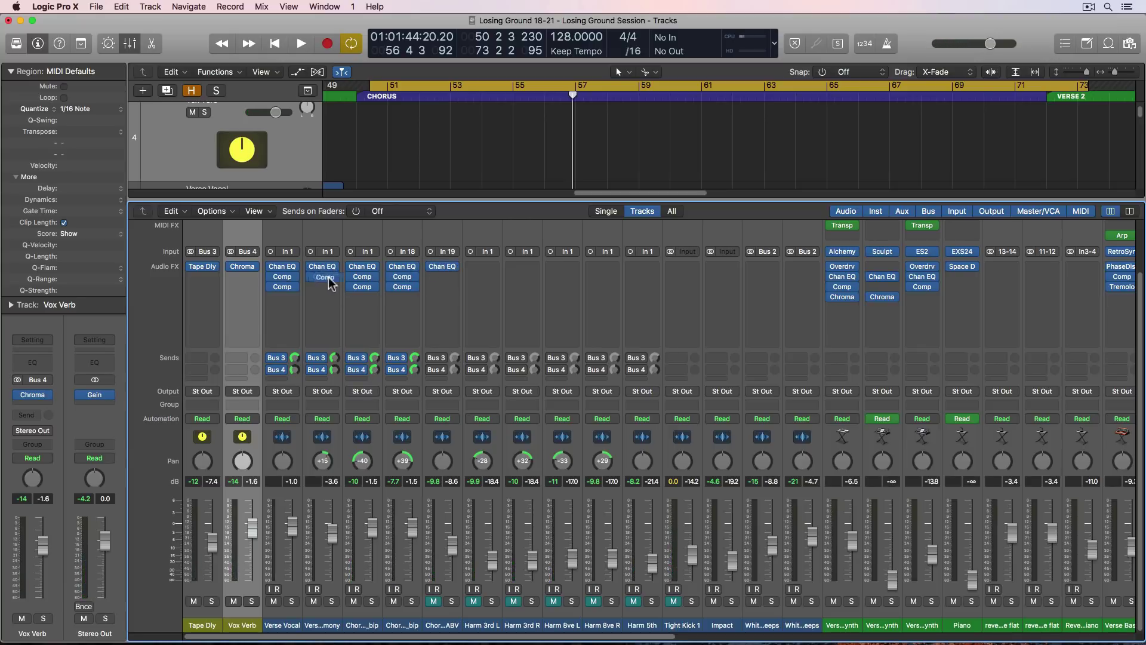
{"action": "left_click_drag", "start_coordinate": [440, 277], "coordinate": [440, 278]}
{"action": "left_click", "coordinate": [432, 600]}
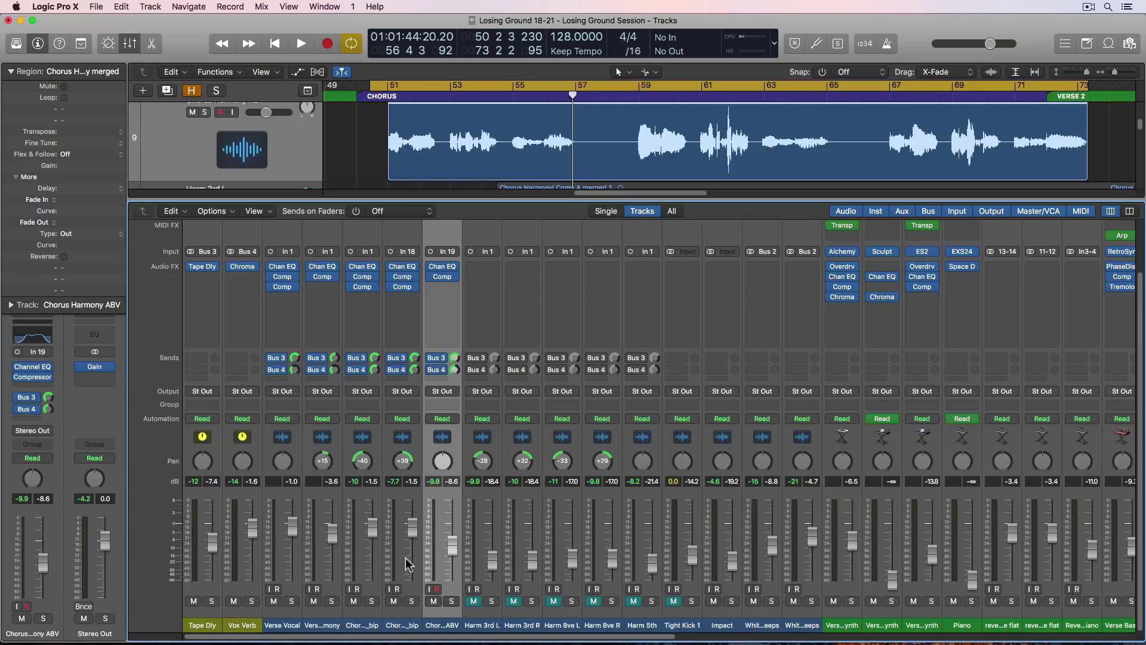
Step: With the chorus playing, raise the Chorus Harmony ABV fader to -2.9 dB
{"action": "key", "text": "space"}
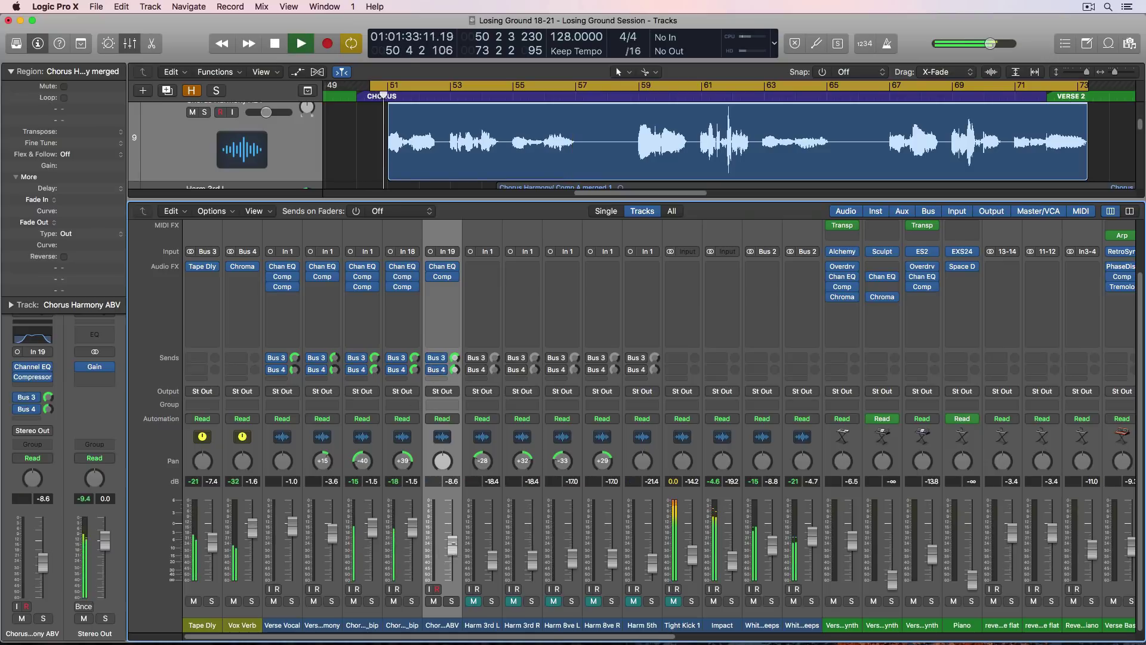
{"action": "left_click_drag", "start_coordinate": [452, 540], "coordinate": [452, 533]}
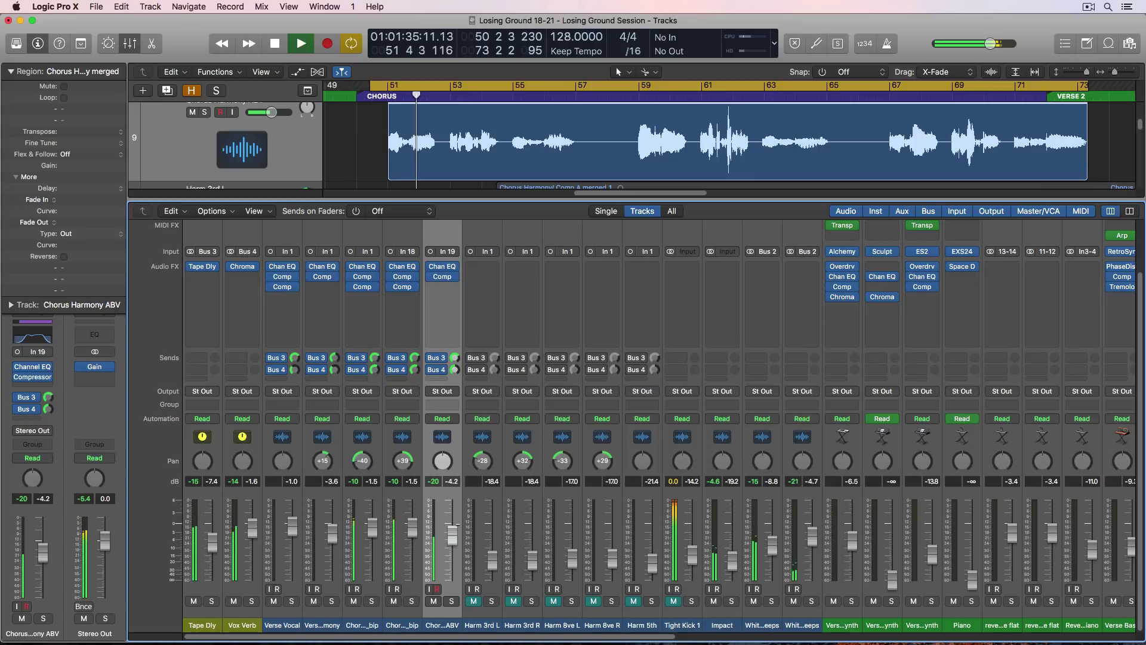
{"action": "left_click_drag", "start_coordinate": [452, 533], "coordinate": [458, 526]}
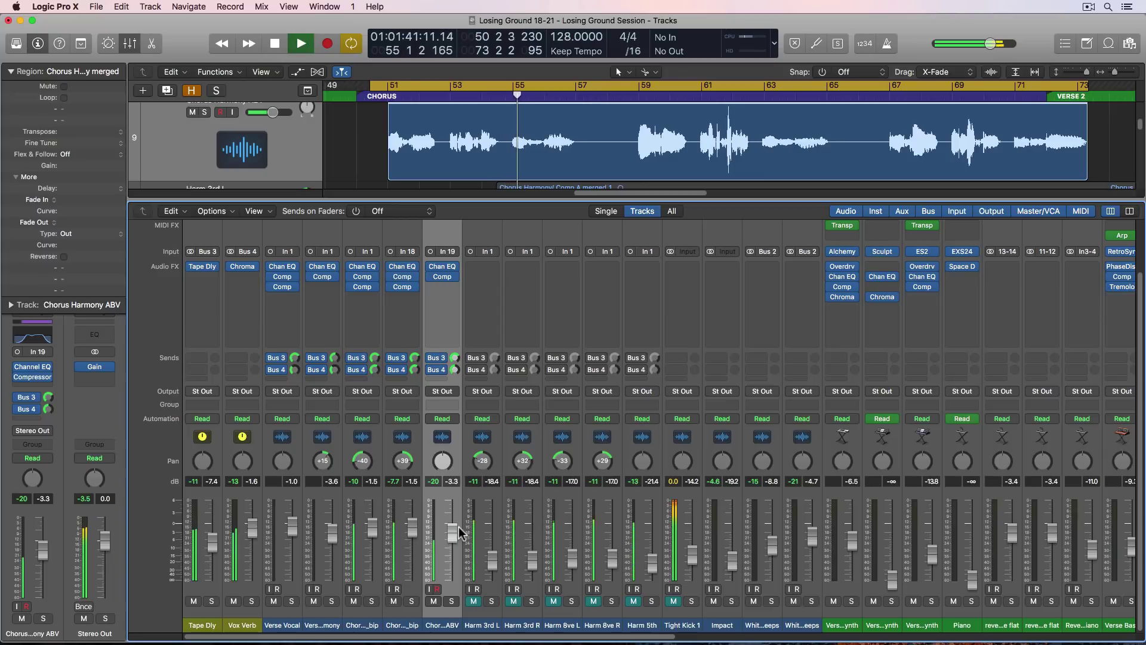
{"action": "left_click_drag", "start_coordinate": [456, 530], "coordinate": [454, 527]}
{"action": "key", "text": "space"}
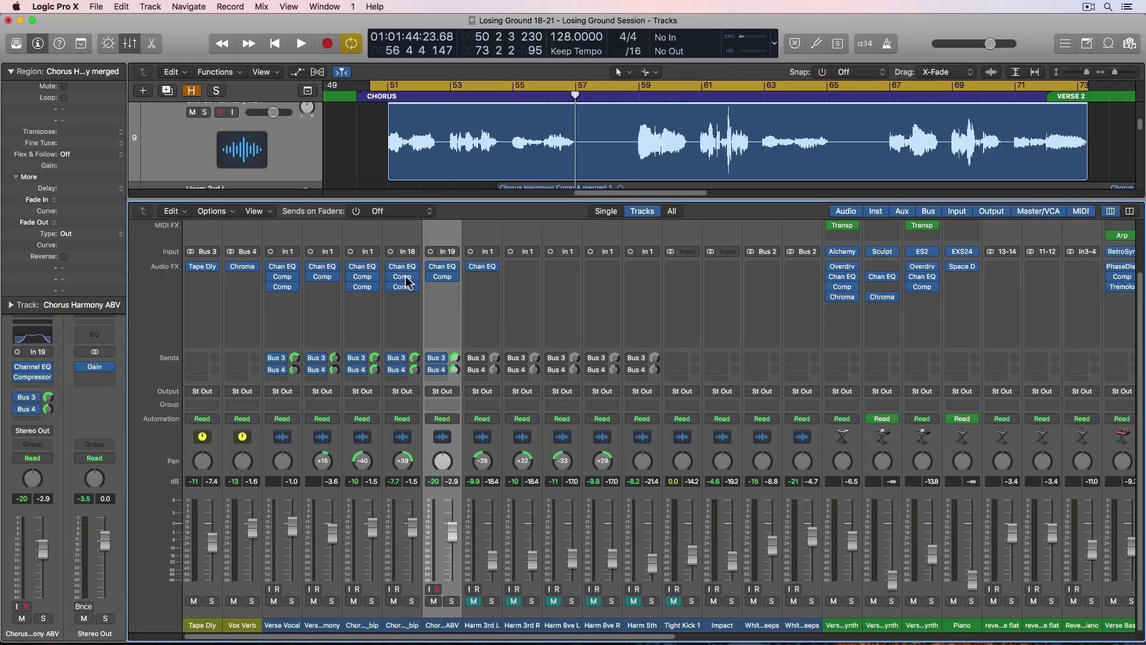
Step: Copy the chorus vocal's two compressors onto Harm 3rd L and set the Vintage Opto compressor's attack to 8.5 ms
{"action": "left_click_drag", "start_coordinate": [481, 277], "coordinate": [482, 277]}
{"action": "left_click", "coordinate": [483, 278]}
{"action": "left_click_drag", "start_coordinate": [273, 463], "coordinate": [272, 478]}
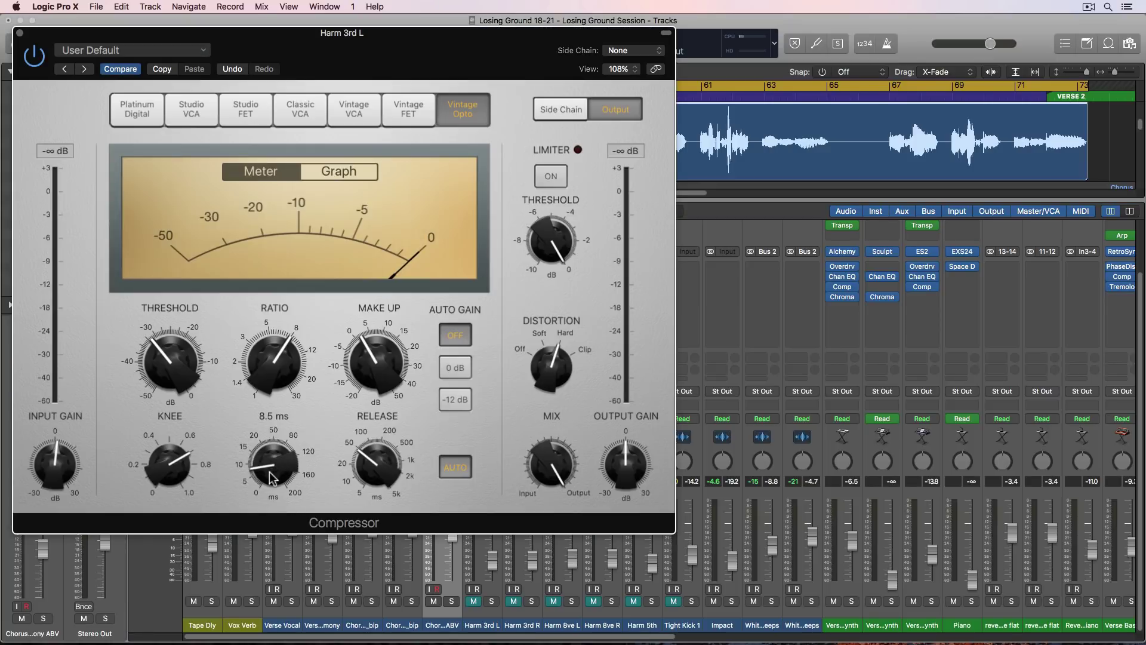
{"action": "key", "text": "super+w"}
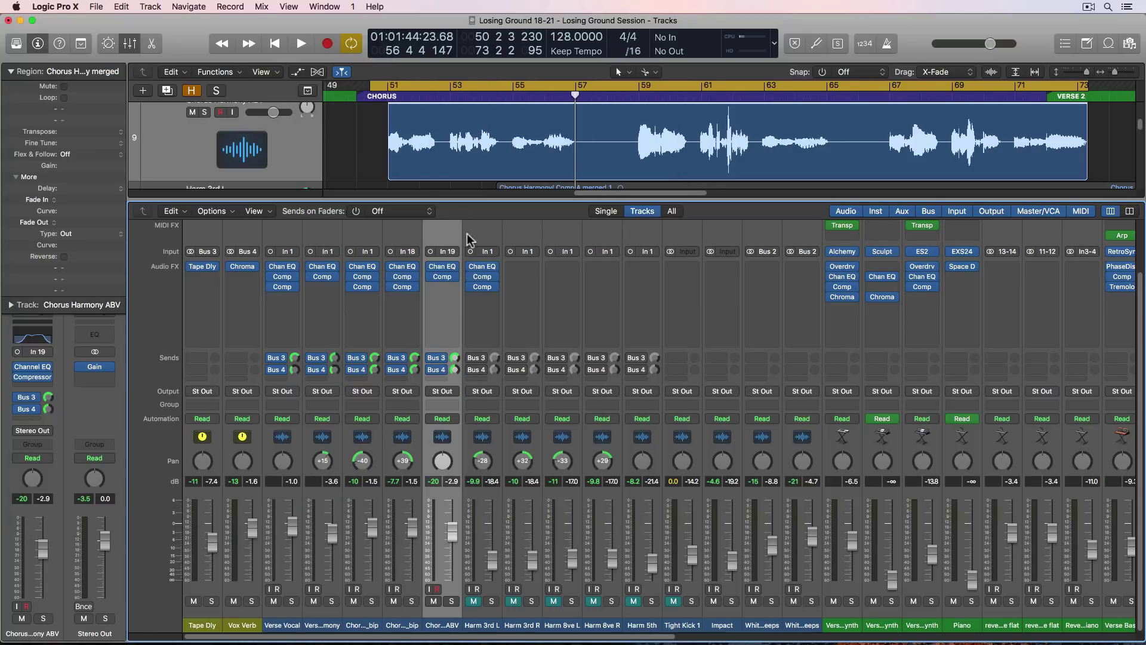
Step: In Harm 3rd L's Channel EQ, set the 6000 Hz shelf to +1.5 dB, the 1960 Hz band to +1.5 dB and the low-mid band to +2.0 dB at 164 Hz
{"action": "left_click", "coordinate": [481, 266]}
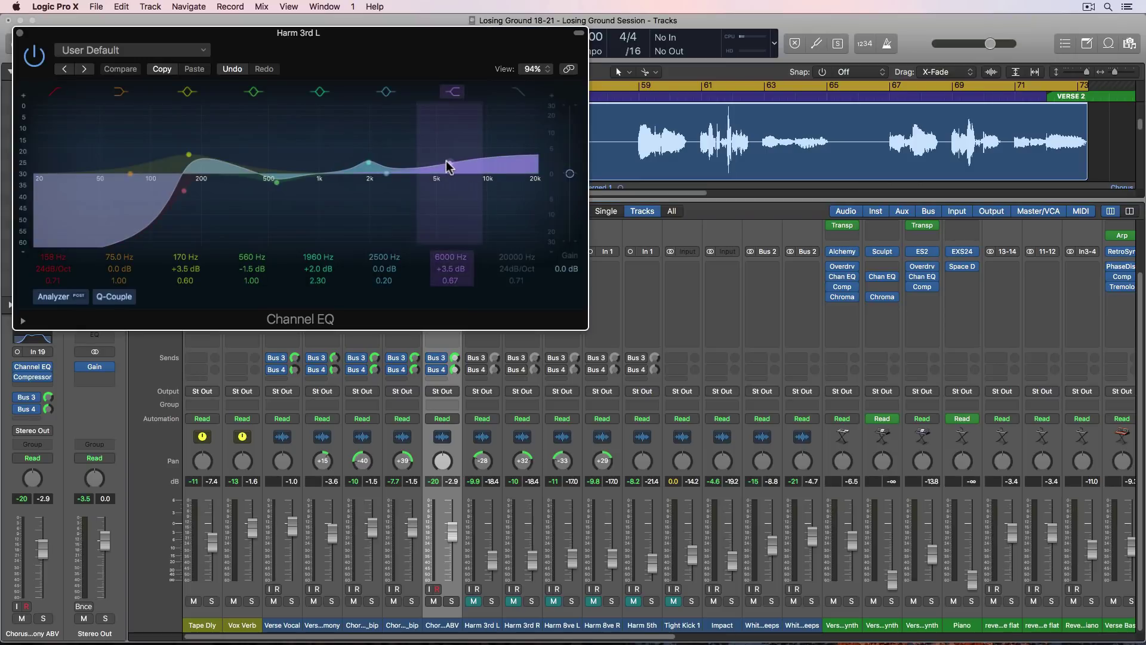
{"action": "left_click_drag", "start_coordinate": [449, 168], "coordinate": [450, 172]}
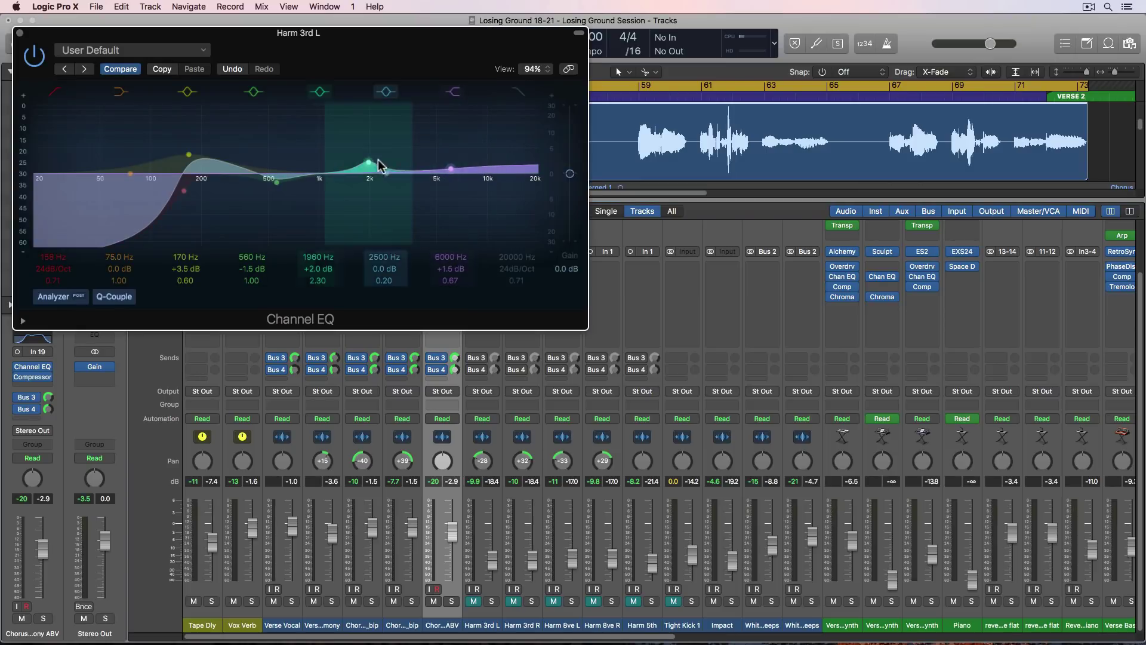
{"action": "left_click_drag", "start_coordinate": [368, 161], "coordinate": [368, 165]}
{"action": "left_click_drag", "start_coordinate": [189, 154], "coordinate": [187, 161]}
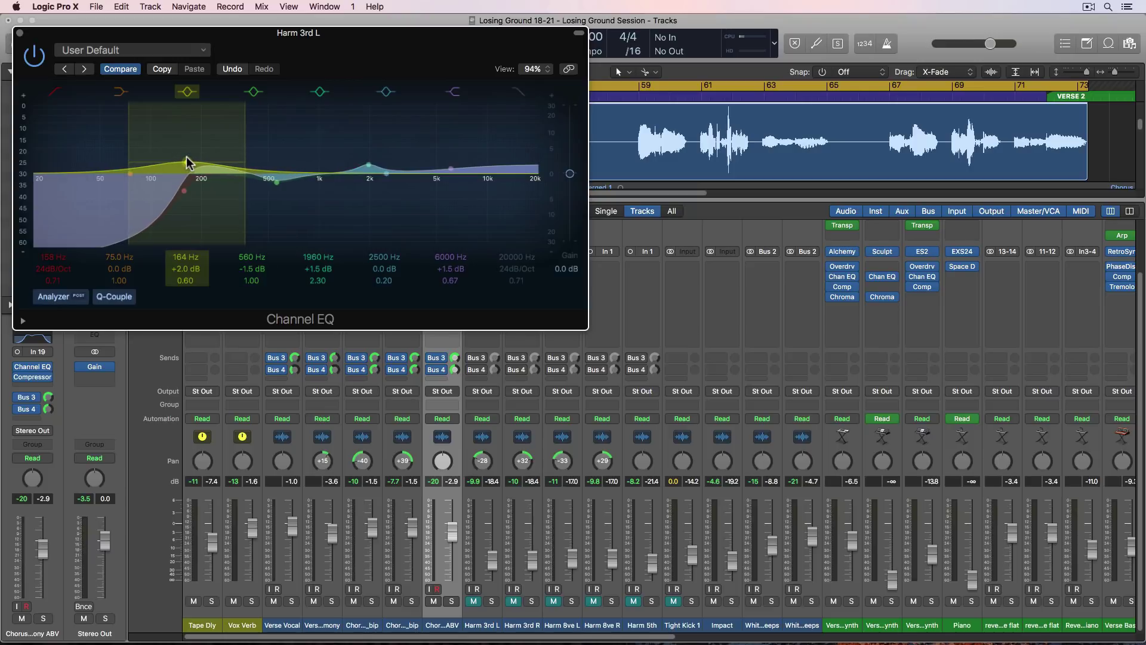
{"action": "left_click", "coordinate": [20, 33]}
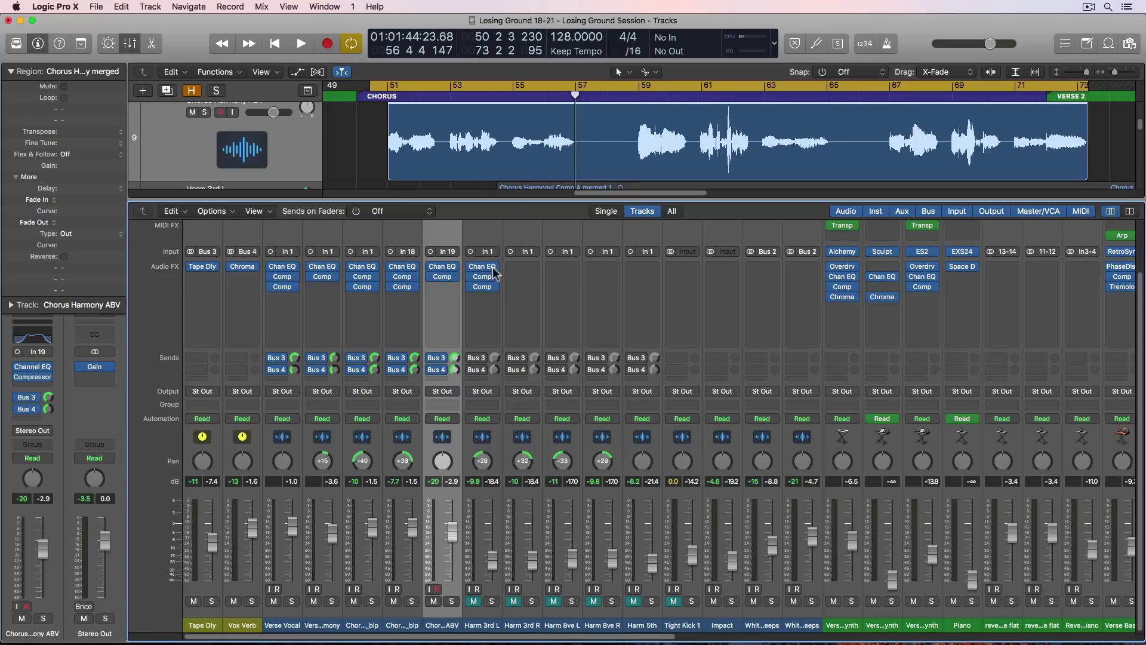
Step: Copy Harm 3rd L's plug-ins to the other four Harm channels, unmute all five, enable their sends, and raise their faders together, 3rds to -10.2 dB
{"action": "left_click_drag", "start_coordinate": [481, 266], "coordinate": [601, 281]}
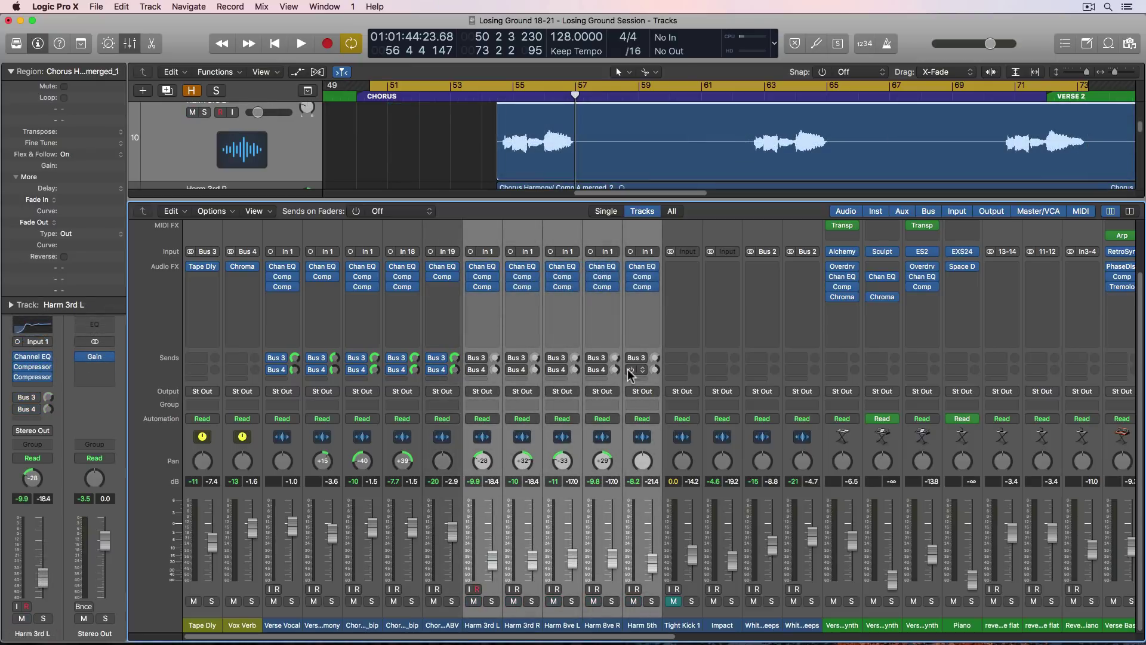
{"action": "left_click_drag", "start_coordinate": [629, 360], "coordinate": [629, 361]}
{"action": "left_click_drag", "start_coordinate": [655, 567], "coordinate": [655, 557]}
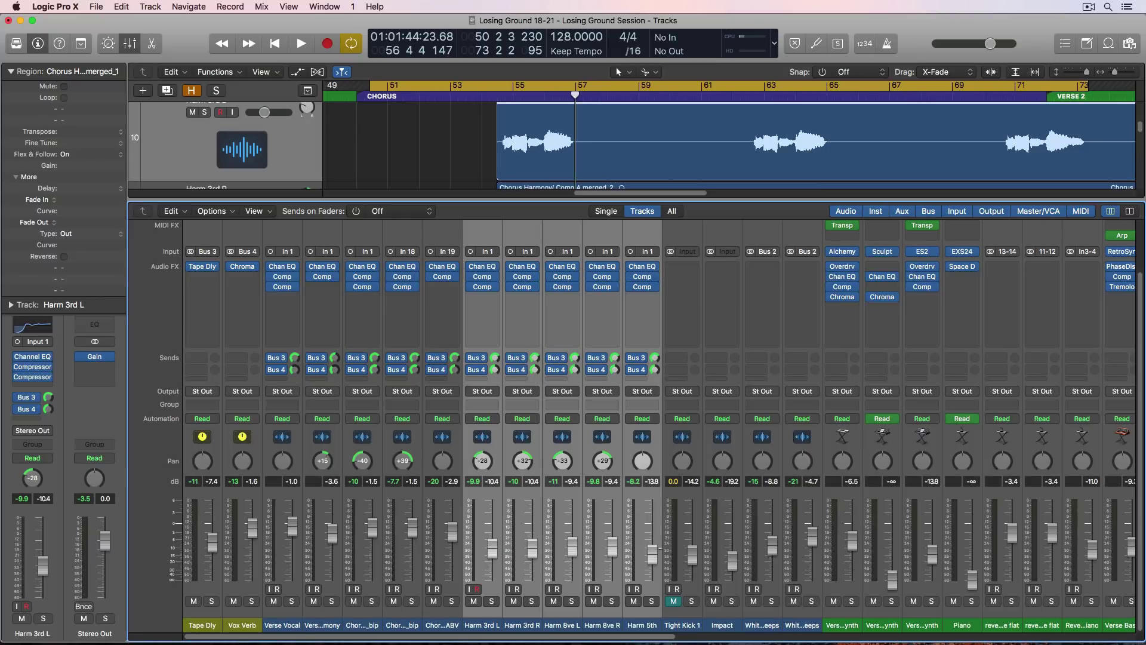
{"action": "left_click", "coordinate": [451, 157]}
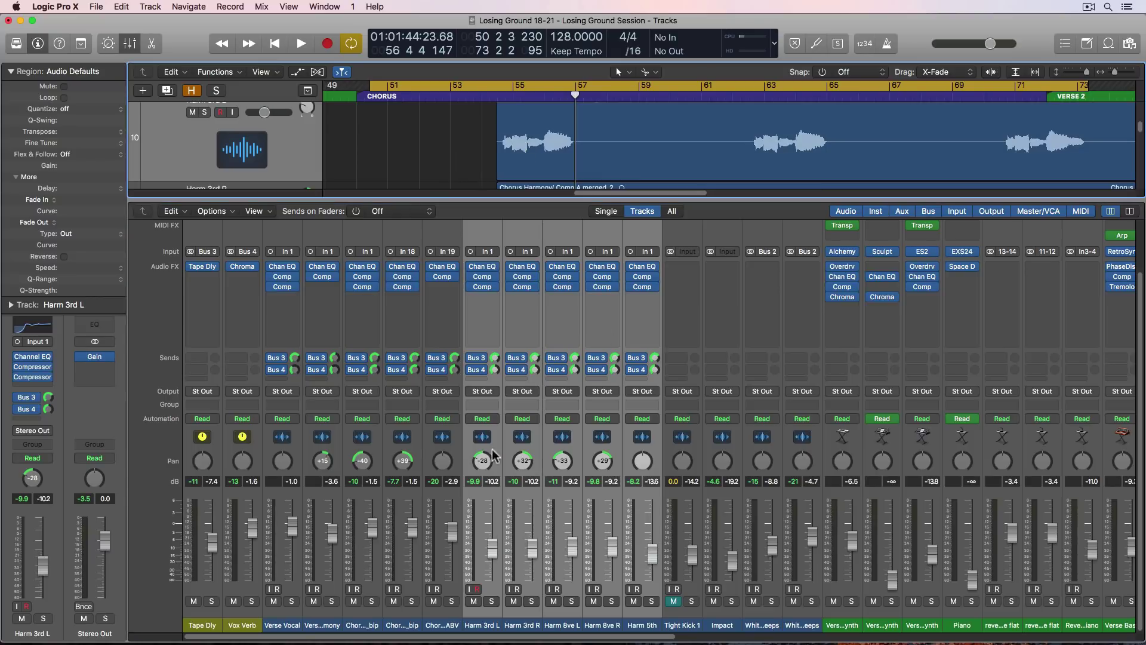
Step: During chorus playback, set the faders to -2.5 dB for Chorus Harmony ABV, -7.8 dB for the 3rds, -6.8 dB for the 8ves and -9.6 dB for Harm 5th
{"action": "left_click", "coordinate": [452, 626]}
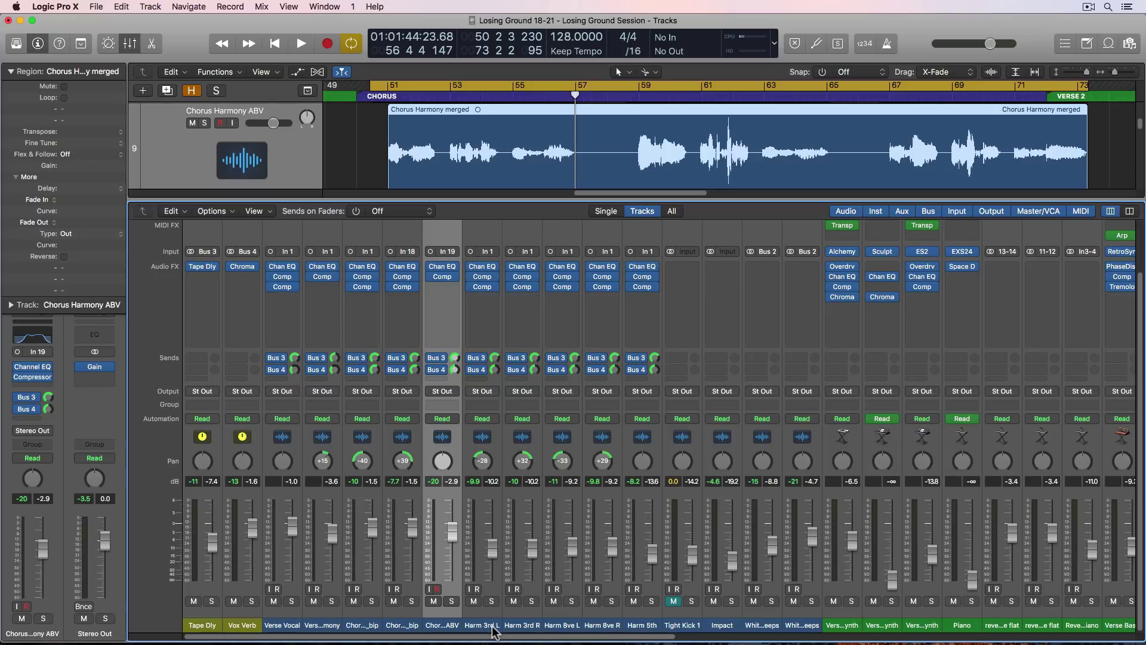
{"action": "key", "text": "space"}
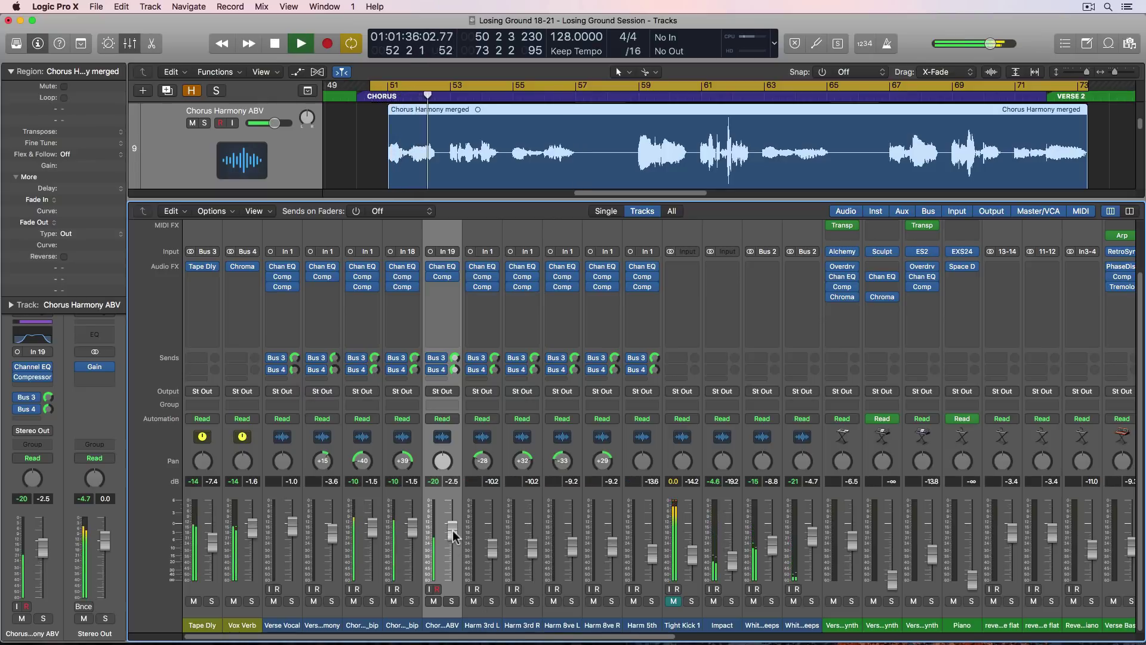
{"action": "left_click", "coordinate": [471, 594]}
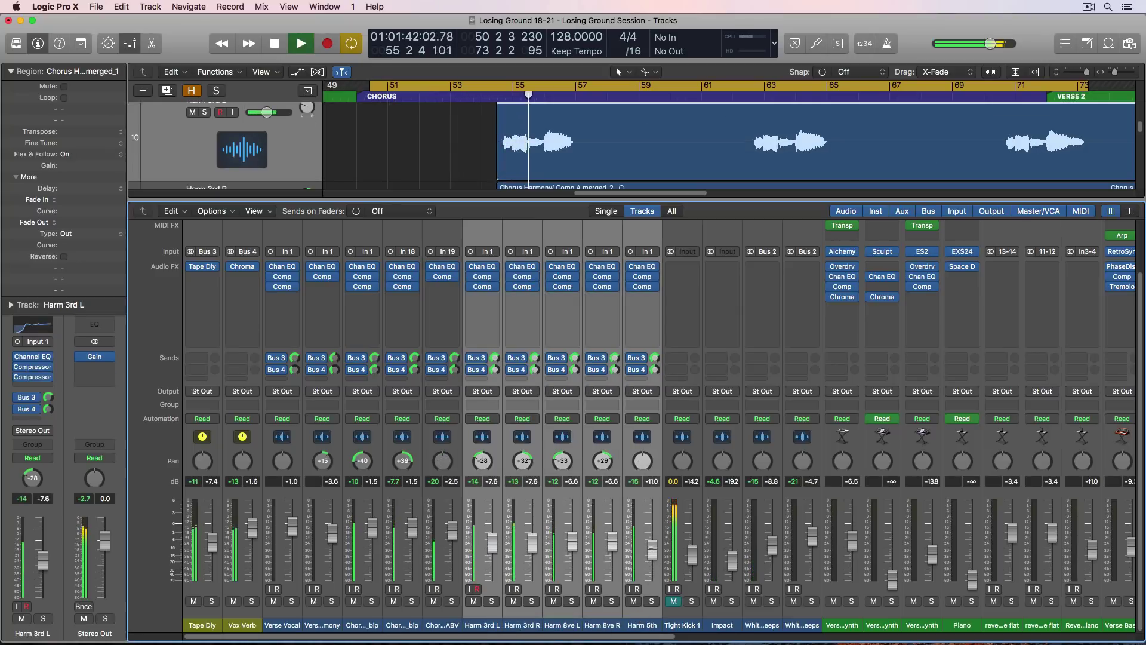
{"action": "left_click_drag", "start_coordinate": [652, 550], "coordinate": [652, 552]}
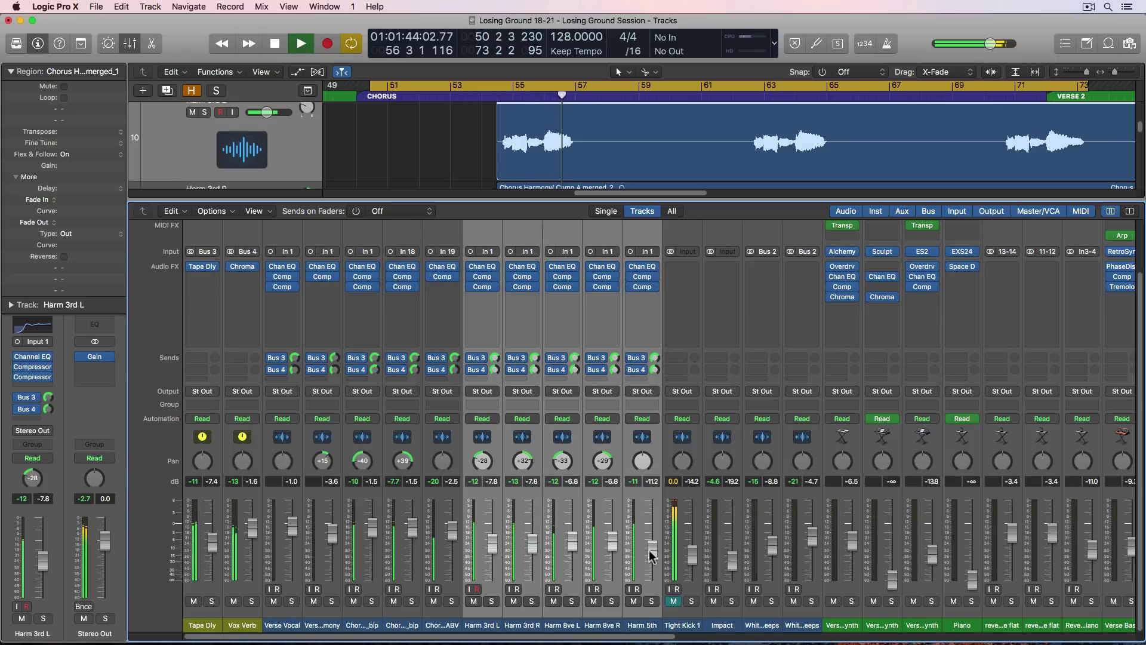
{"action": "left_click", "coordinate": [650, 625]}
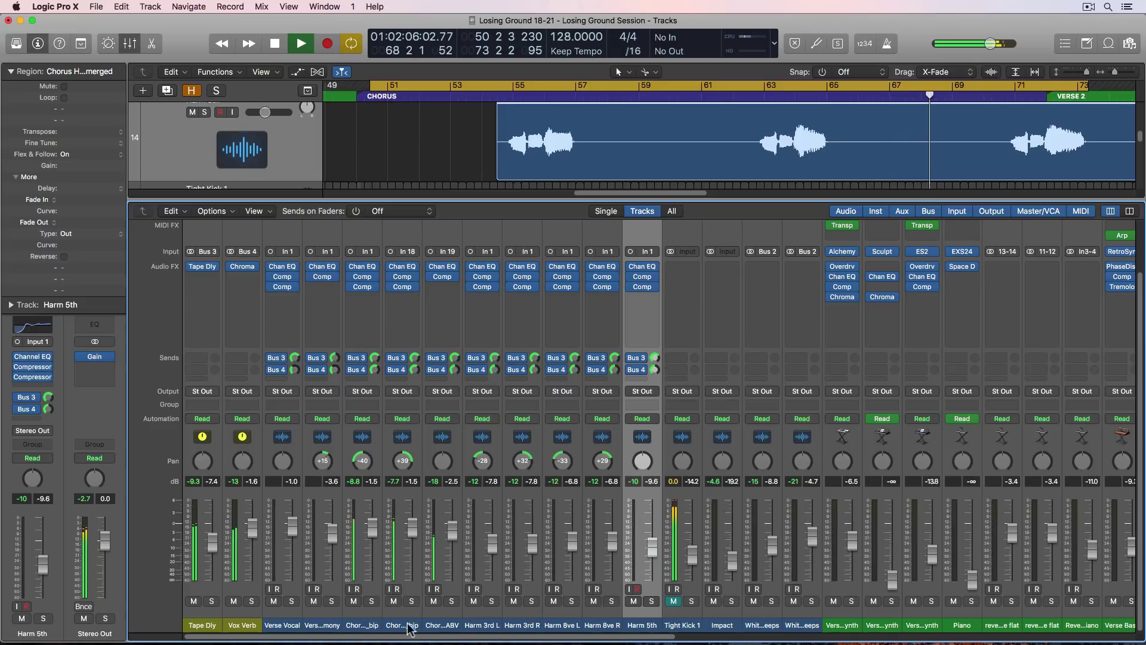
Step: Select all eight chorus vocal and harmony channels and raise their Bus 4 reverb sends together
{"action": "left_click", "coordinate": [363, 625]}
{"action": "mouse_move", "coordinate": [655, 370]}
{"action": "left_mouse_down"}
{"action": "mouse_move", "coordinate": [660, 344]}
{"action": "mouse_move", "coordinate": [660, 359]}
{"action": "left_mouse_up"}
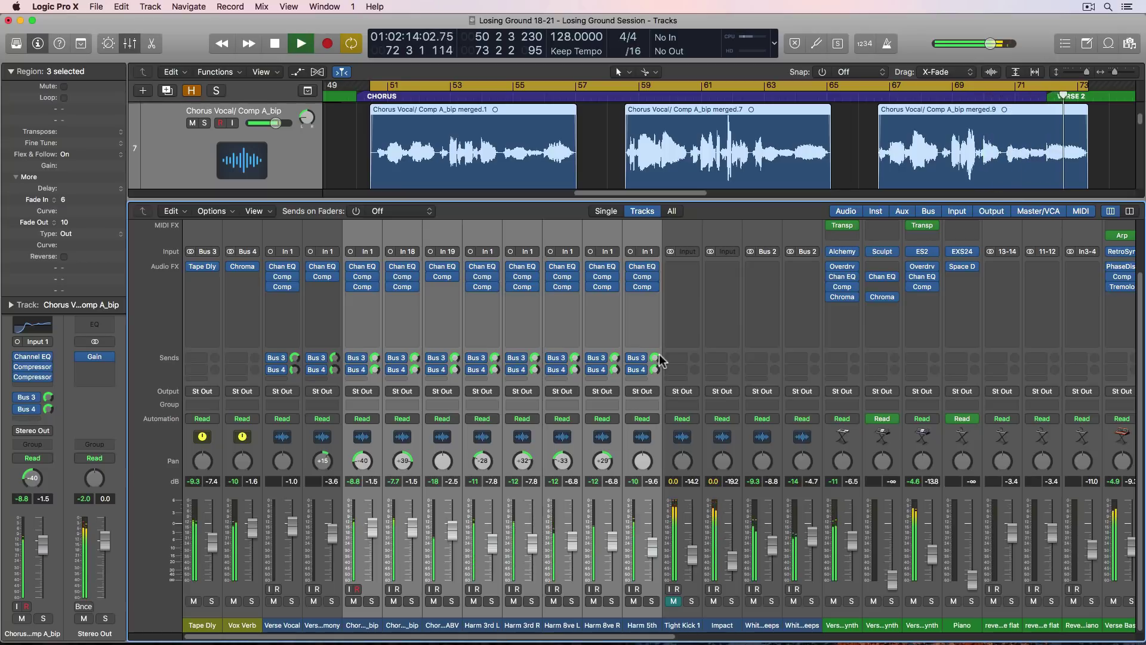
{"action": "key", "text": "x"}
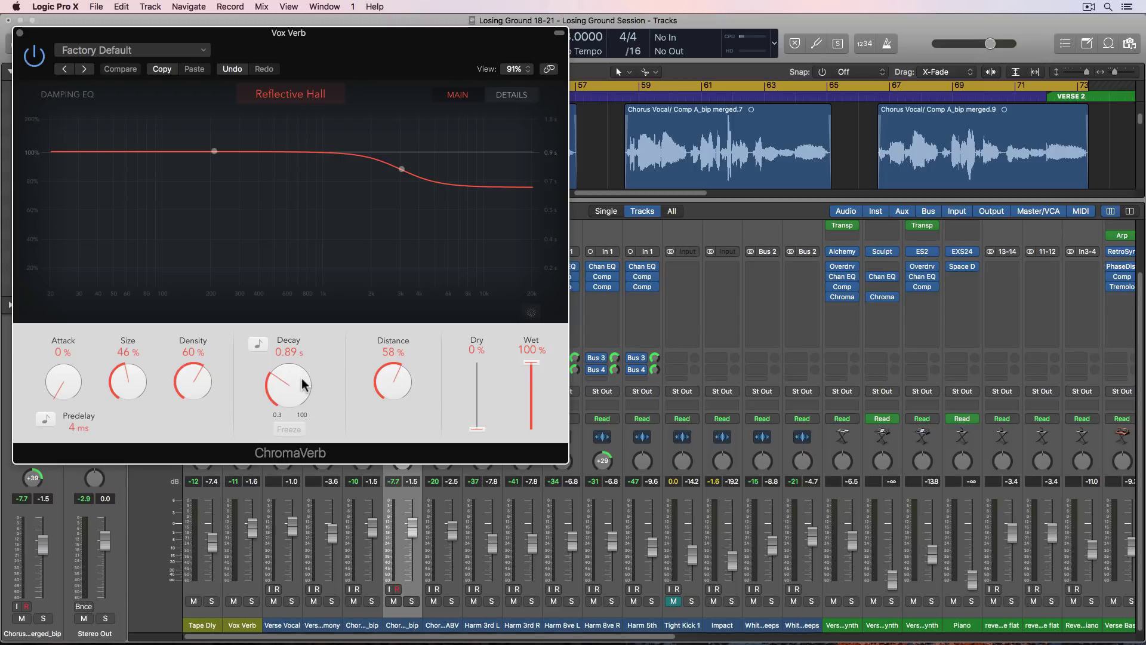
Step: Set the Vox Verb ChromaVerb decay to 2.70 s, check the reverb soloed and in the chorus mix, and raise the decay slightly further
{"action": "scroll", "coordinate": [309, 379], "scroll_direction": "up", "scroll_amount": 2}
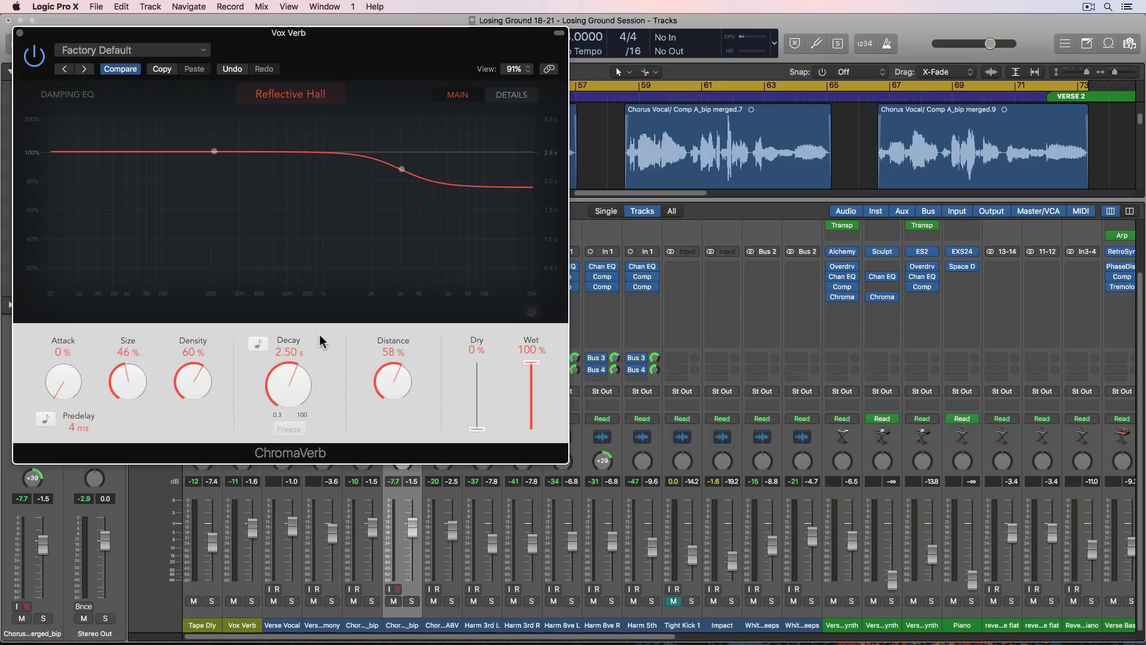
{"action": "scroll", "coordinate": [303, 384], "scroll_direction": "up", "scroll_amount": 2}
{"action": "scroll", "coordinate": [302, 382], "scroll_direction": "up", "scroll_amount": 5}
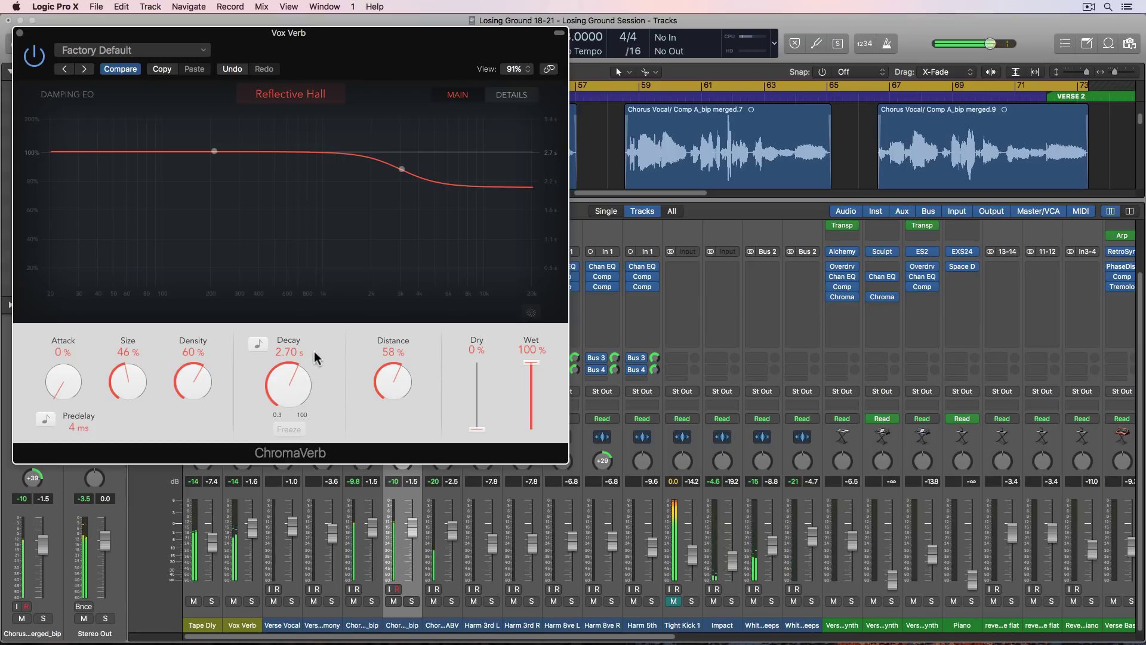
{"action": "left_click", "coordinate": [253, 601]}
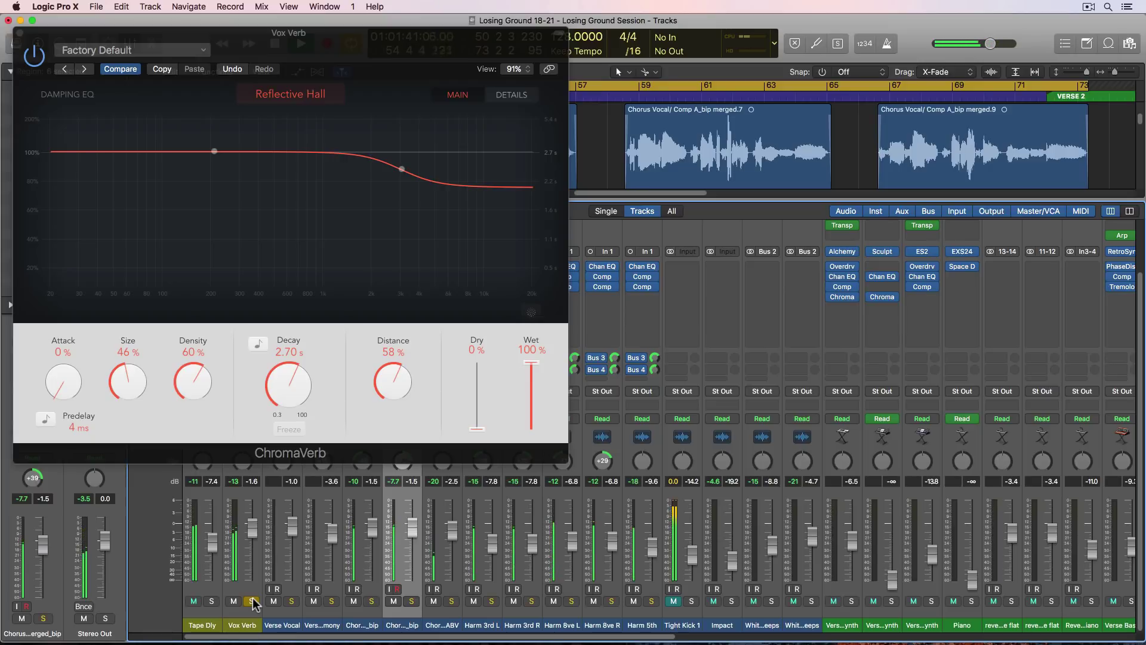
{"action": "left_click", "coordinate": [252, 597]}
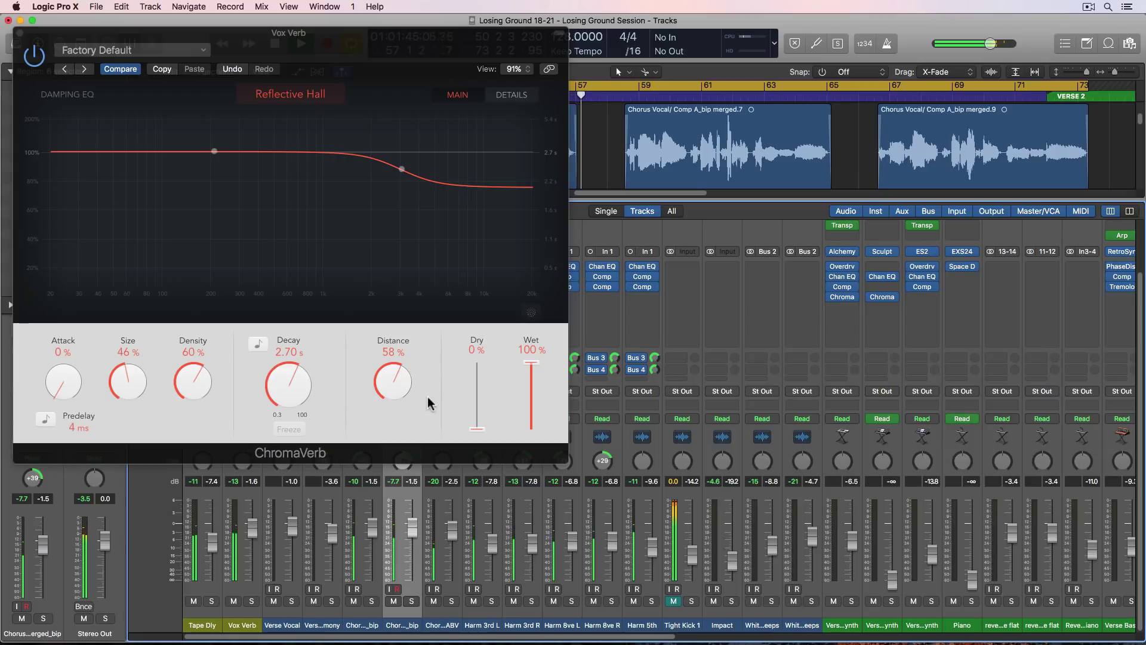
{"action": "left_click_drag", "start_coordinate": [297, 394], "coordinate": [298, 380]}
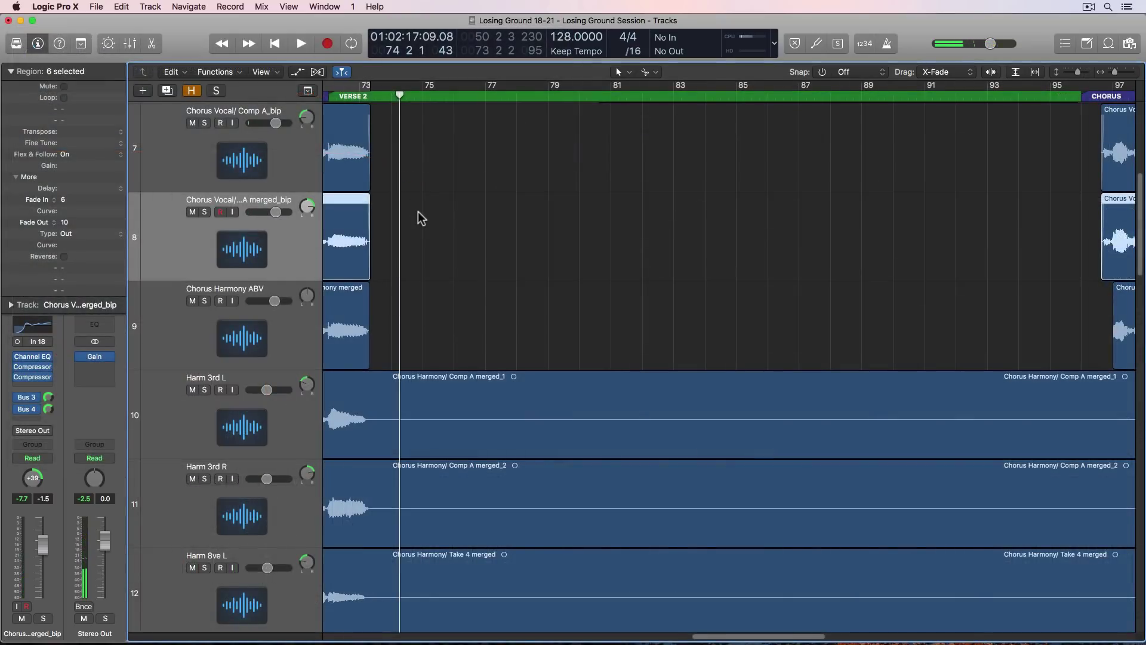
Step: Deselect all regions and play the song from the Verse 1 marker at bar 33 to review the vocal mix
{"action": "left_click", "coordinate": [417, 211]}
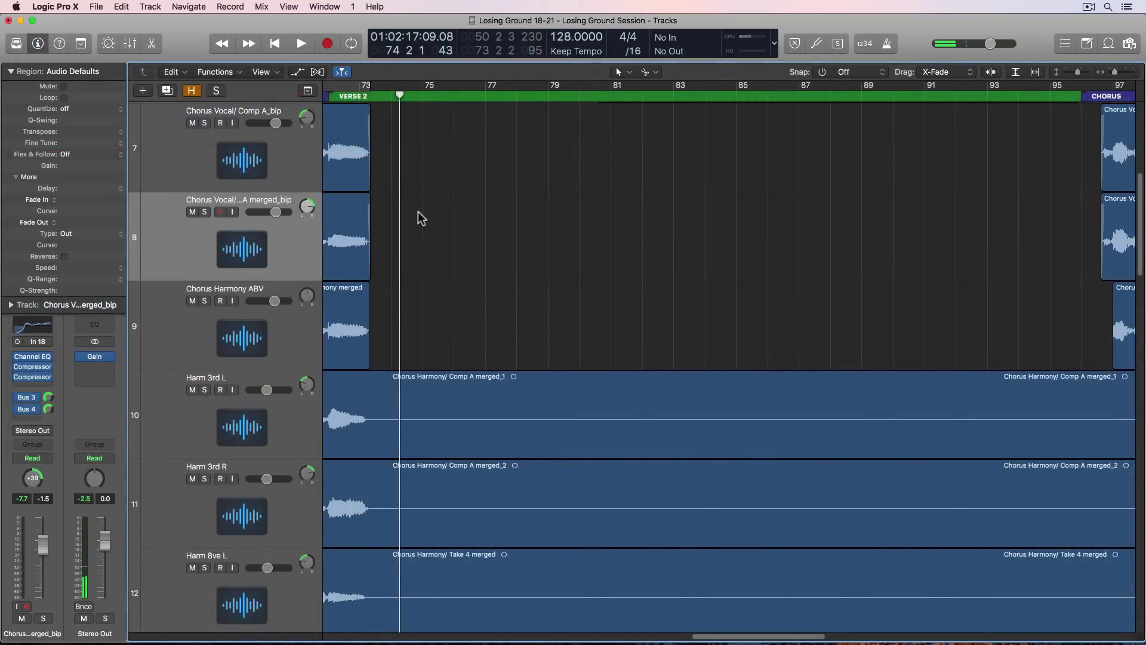
{"action": "key", "text": "z"}
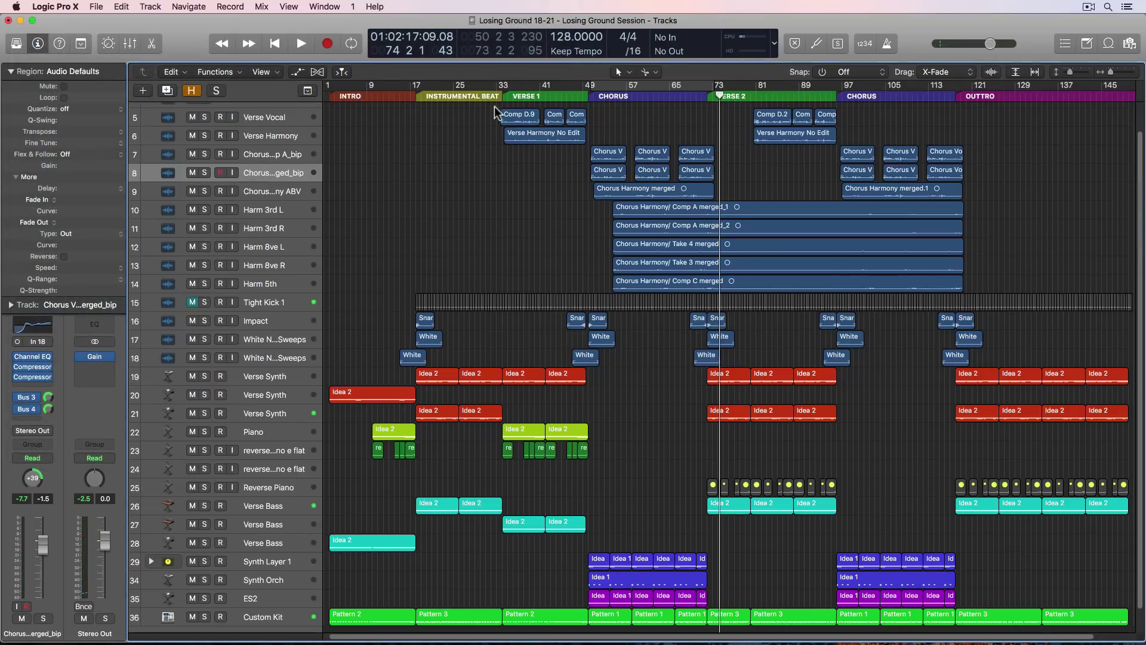
{"action": "key", "text": "super+Down"}
{"action": "key", "text": "super+Down"}
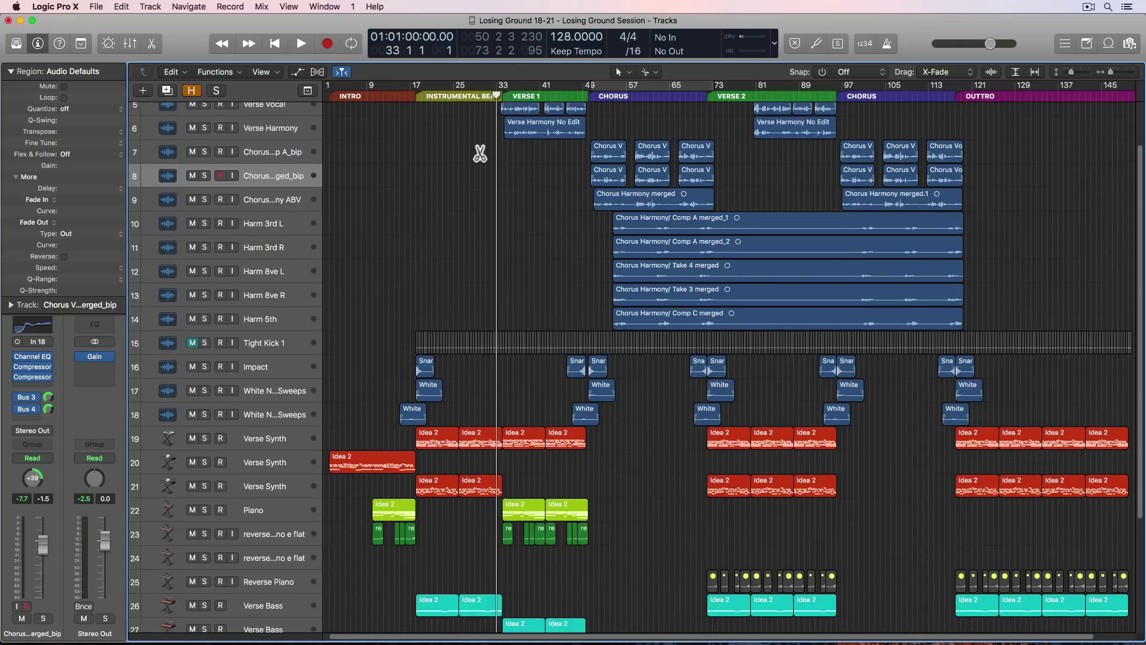
{"action": "key", "text": "space"}
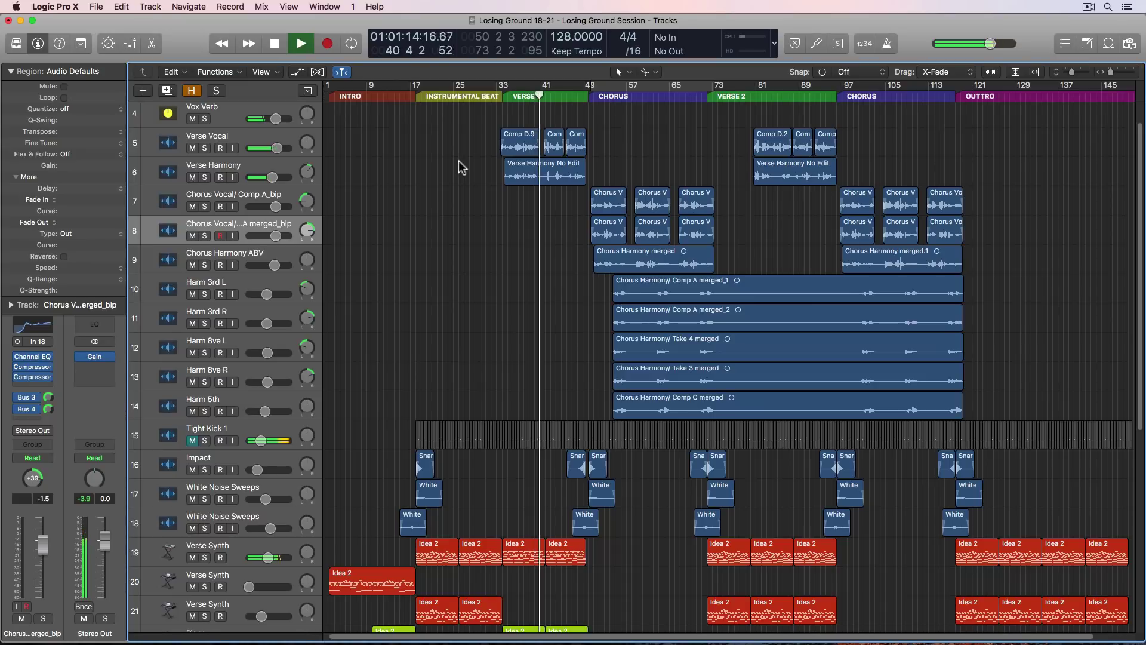
{"action": "key", "text": "space"}
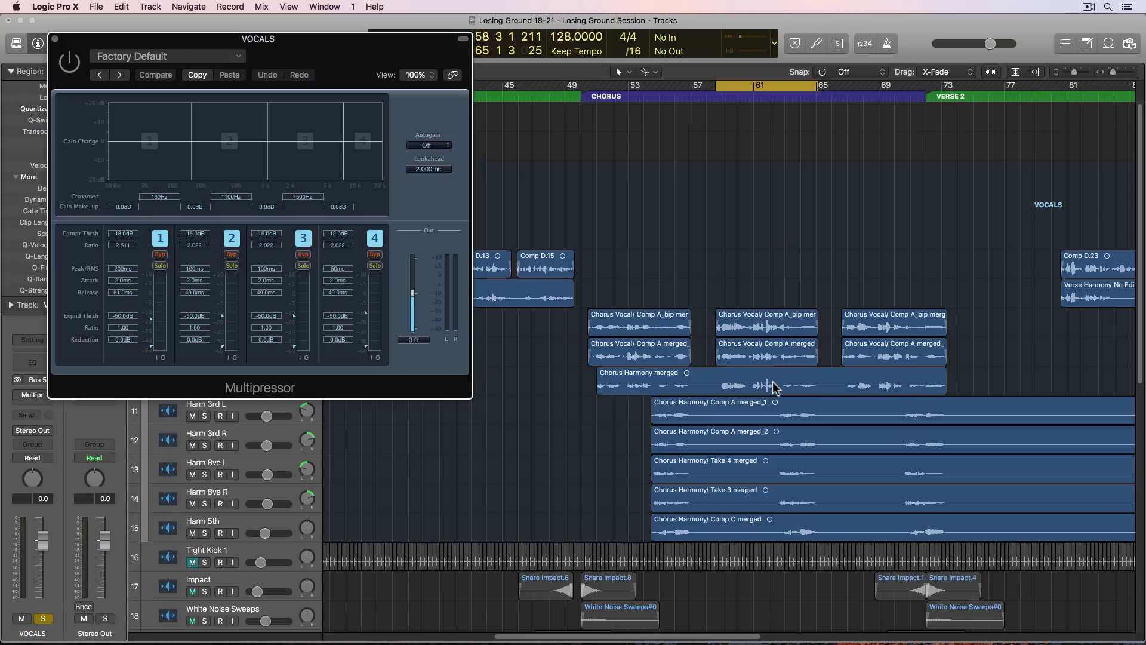
Step: Turn on the VOCALS Multipressor and set band 4 to a -36.5 dB compressor threshold, 0.0 ms attack and 11.0 ms release
{"action": "key", "text": "space"}
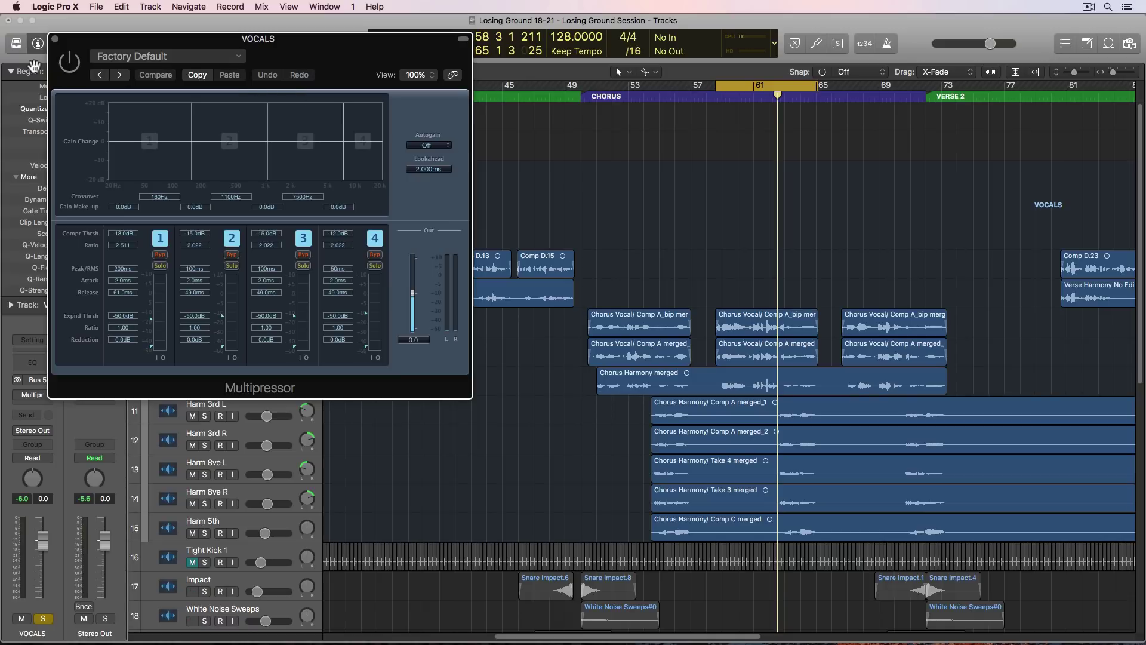
{"action": "left_click", "coordinate": [69, 66]}
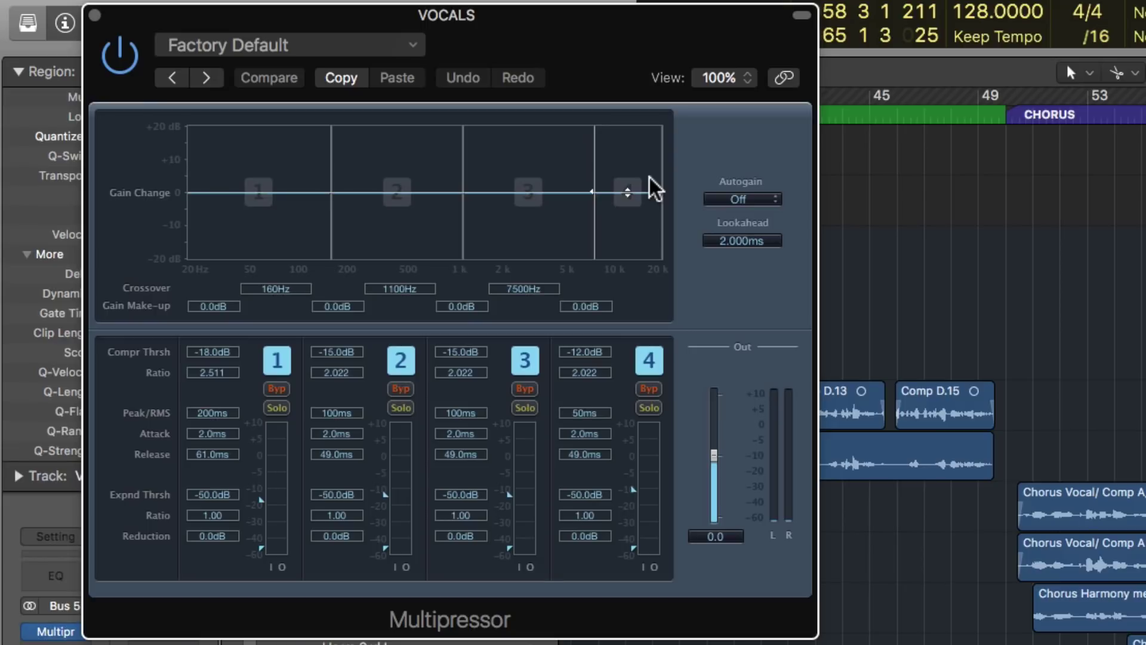
{"action": "mouse_move", "coordinate": [633, 489]}
{"action": "left_mouse_down"}
{"action": "mouse_move", "coordinate": [637, 518]}
{"action": "mouse_move", "coordinate": [638, 473]}
{"action": "mouse_move", "coordinate": [647, 530]}
{"action": "mouse_move", "coordinate": [634, 515]}
{"action": "left_mouse_up"}
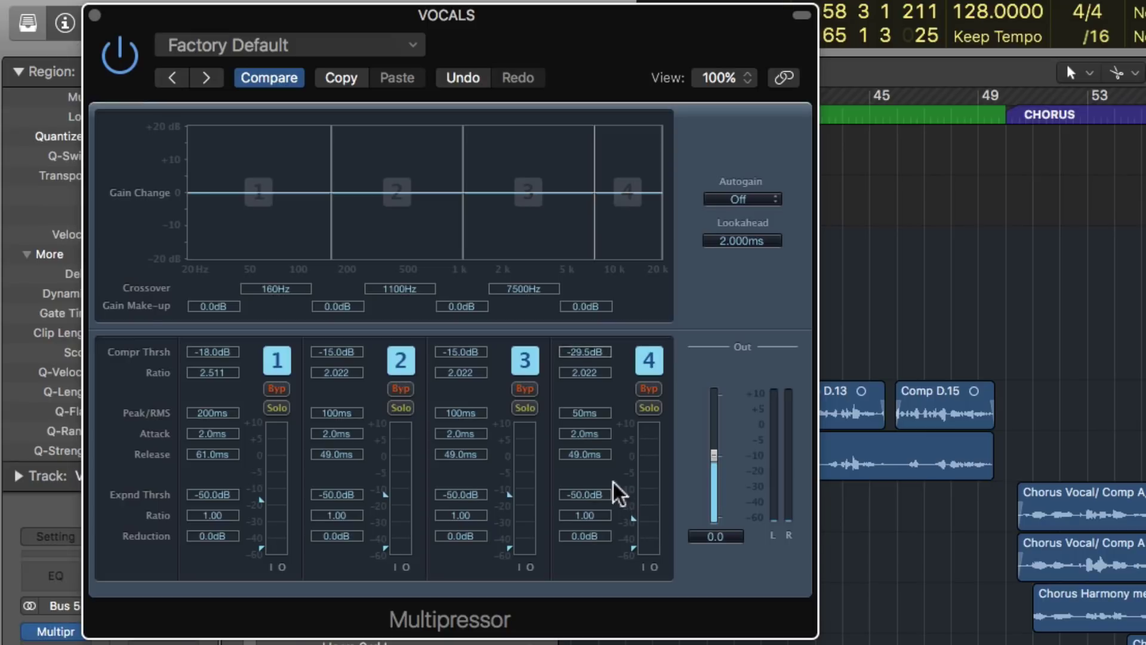
{"action": "double_click", "coordinate": [582, 434]}
{"action": "type", "text": "0"}
{"action": "key", "text": "Return"}
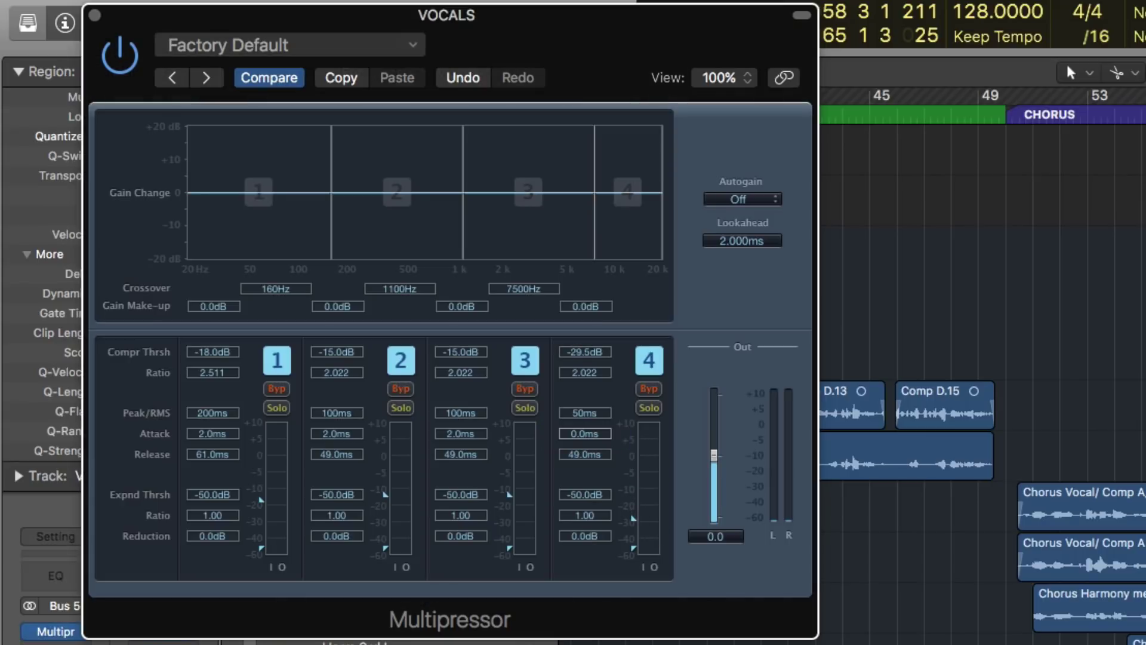
{"action": "left_click_drag", "start_coordinate": [589, 451], "coordinate": [591, 477]}
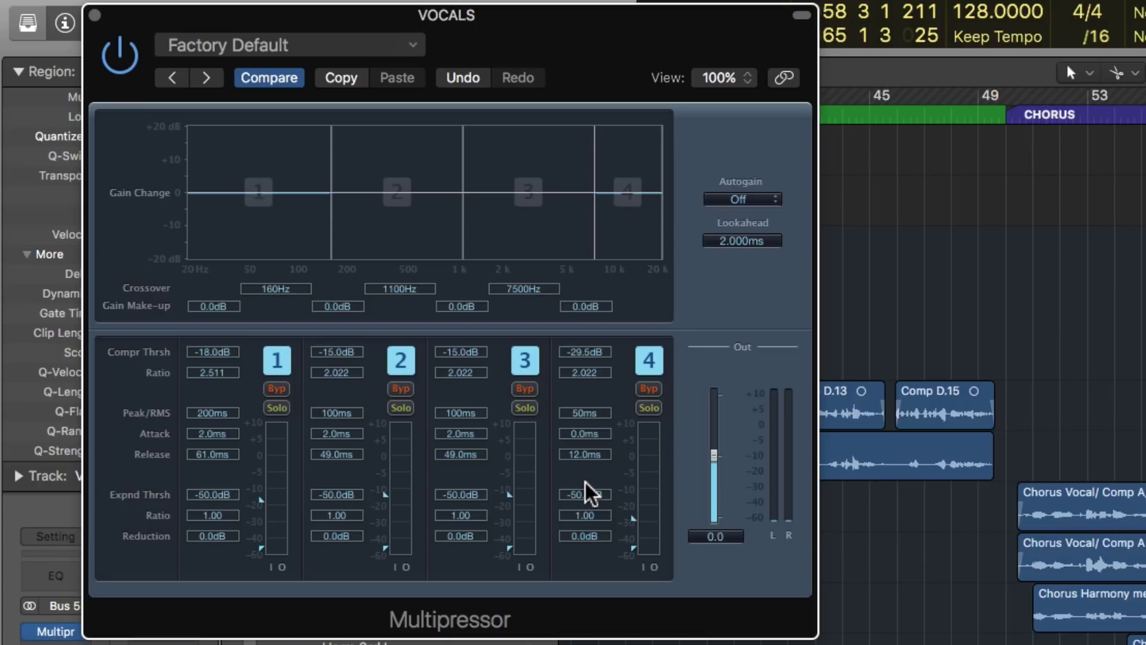
{"action": "left_click_drag", "start_coordinate": [594, 460], "coordinate": [589, 468]}
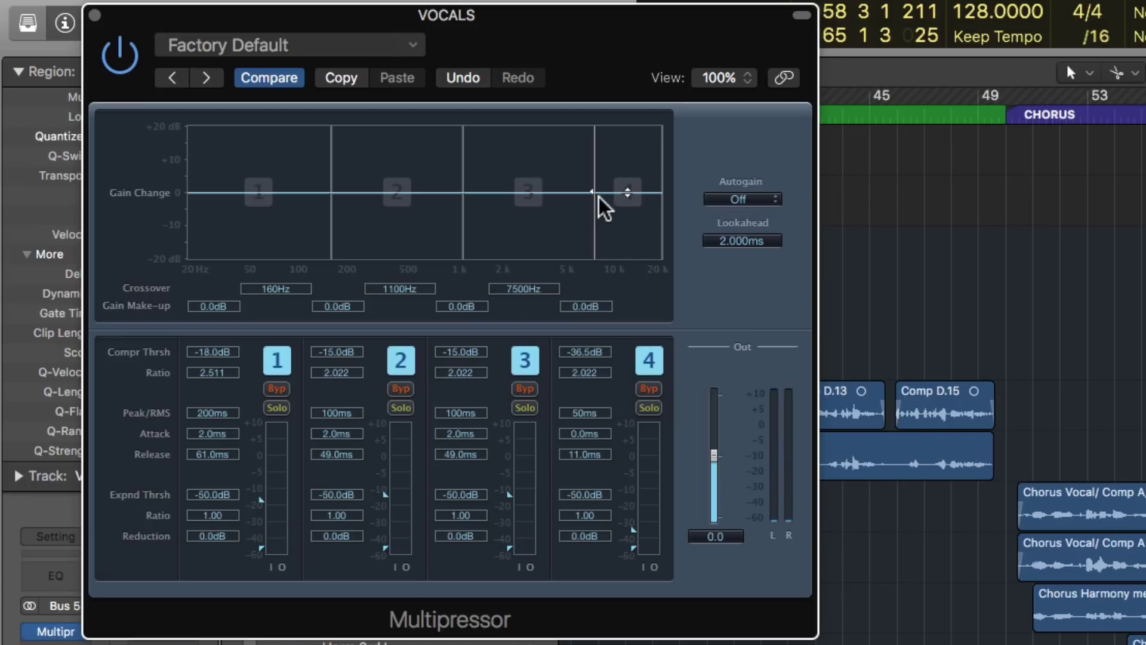
Step: Set the VOCALS Multipressor's crossover between bands 3 and 4 to 6300 Hz during playback, with both bands' gain make-up at -0.5 dB
{"action": "left_click_drag", "start_coordinate": [594, 188], "coordinate": [567, 191]}
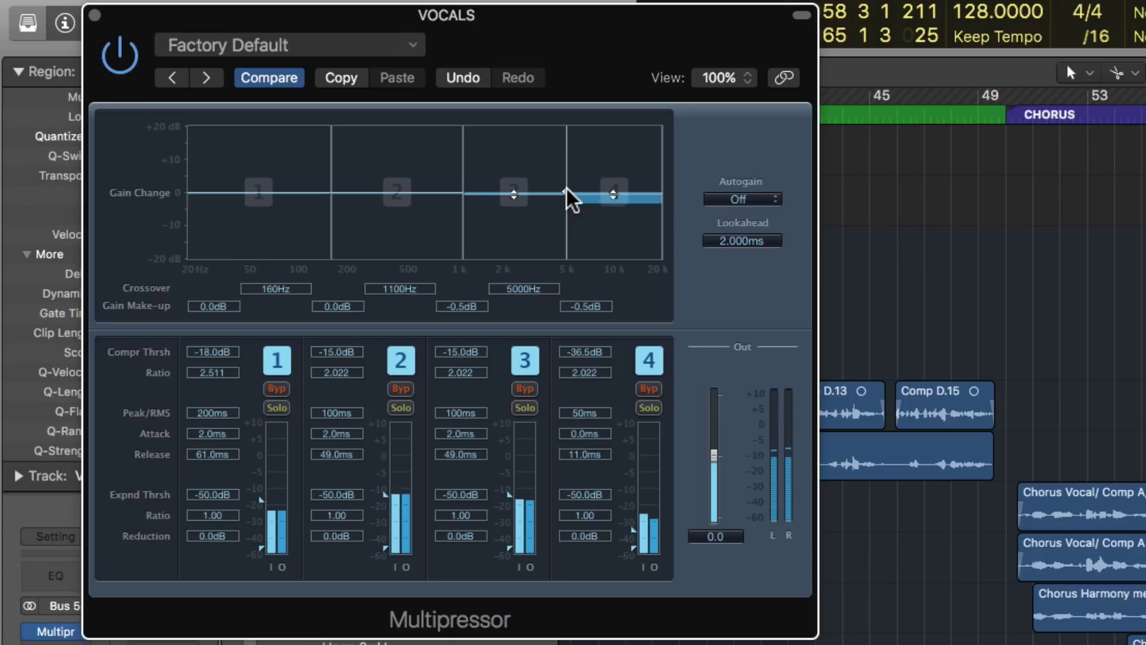
{"action": "left_click_drag", "start_coordinate": [567, 192], "coordinate": [585, 192]}
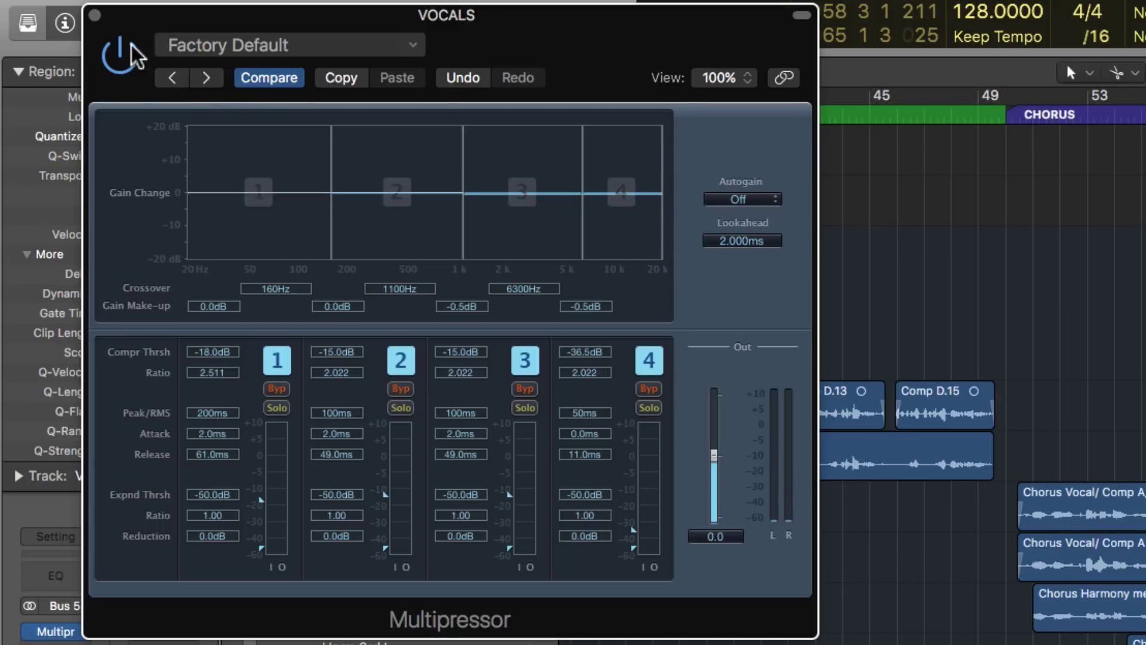
{"action": "left_click", "coordinate": [95, 16]}
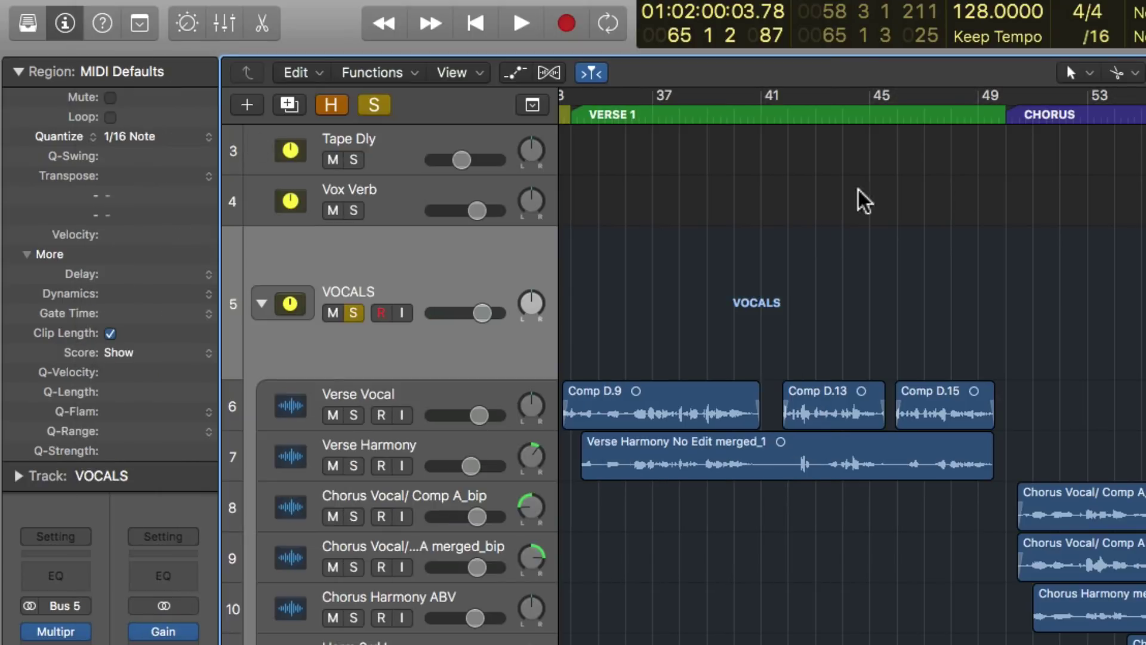
Step: Unsolo and collapse the VOCALS stack, and play the full mix from the start of Verse 1 into the second chorus
{"action": "left_click", "coordinate": [353, 312]}
{"action": "left_click", "coordinate": [261, 304]}
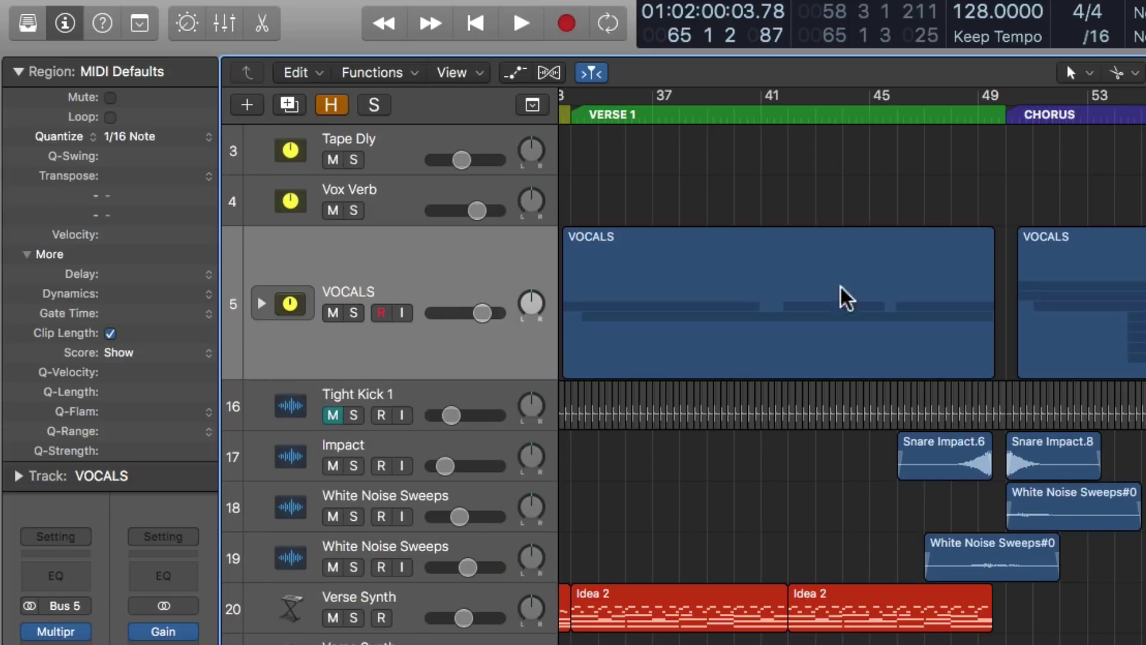
{"action": "scroll", "coordinate": [871, 137], "scroll_direction": "left", "scroll_amount": 2}
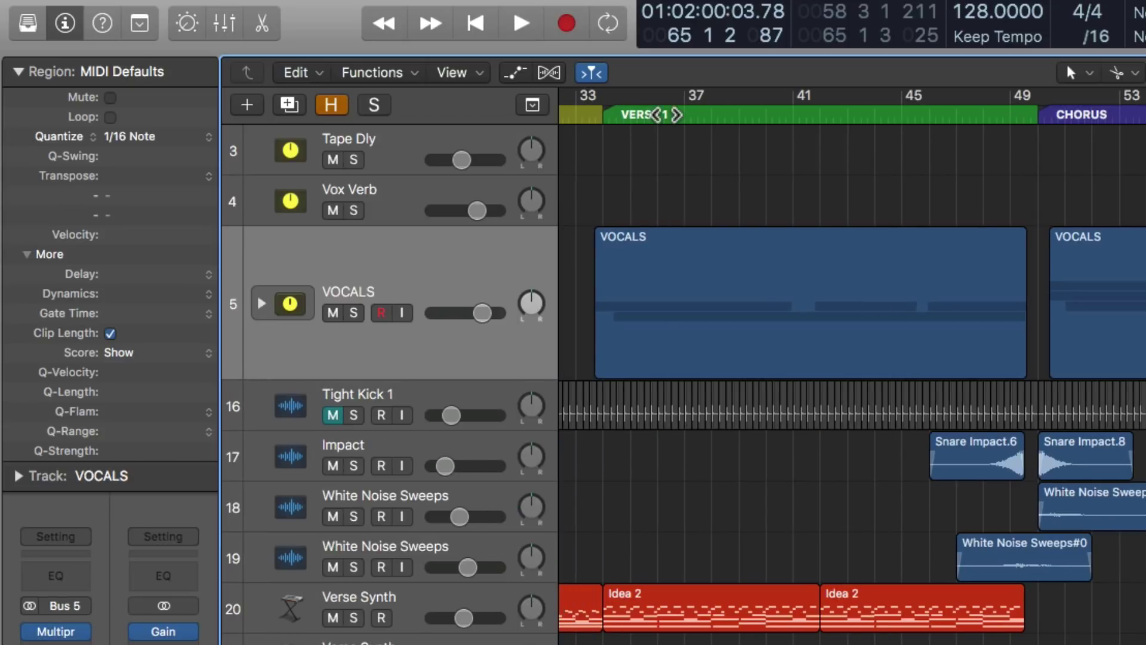
{"action": "left_click", "coordinate": [602, 115]}
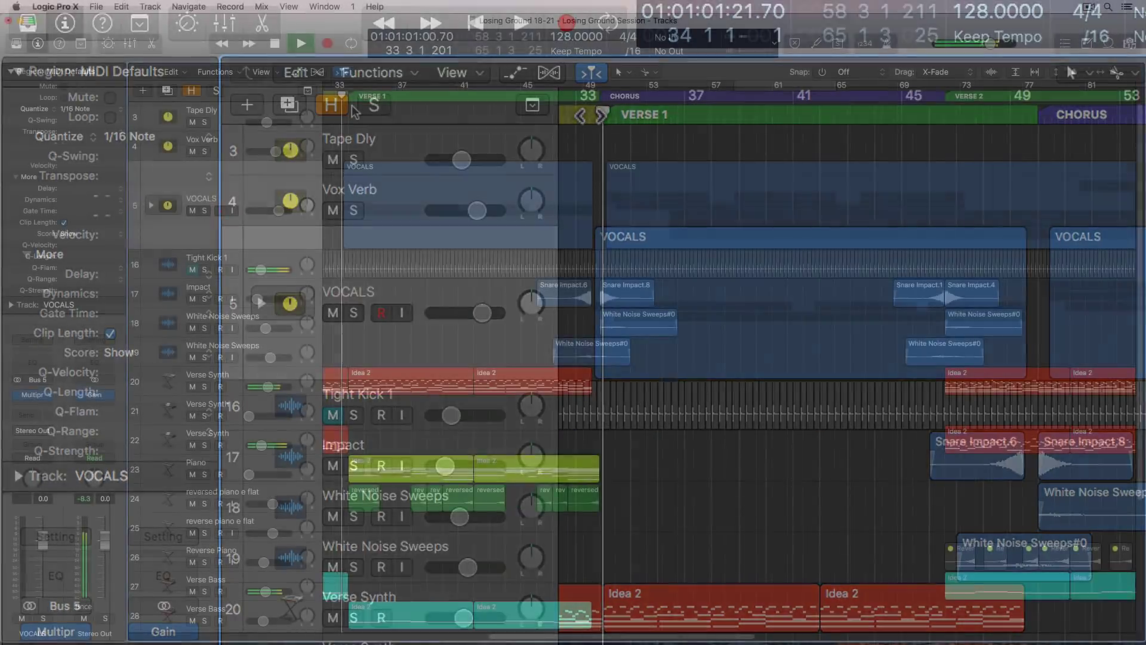
{"action": "key", "text": "space"}
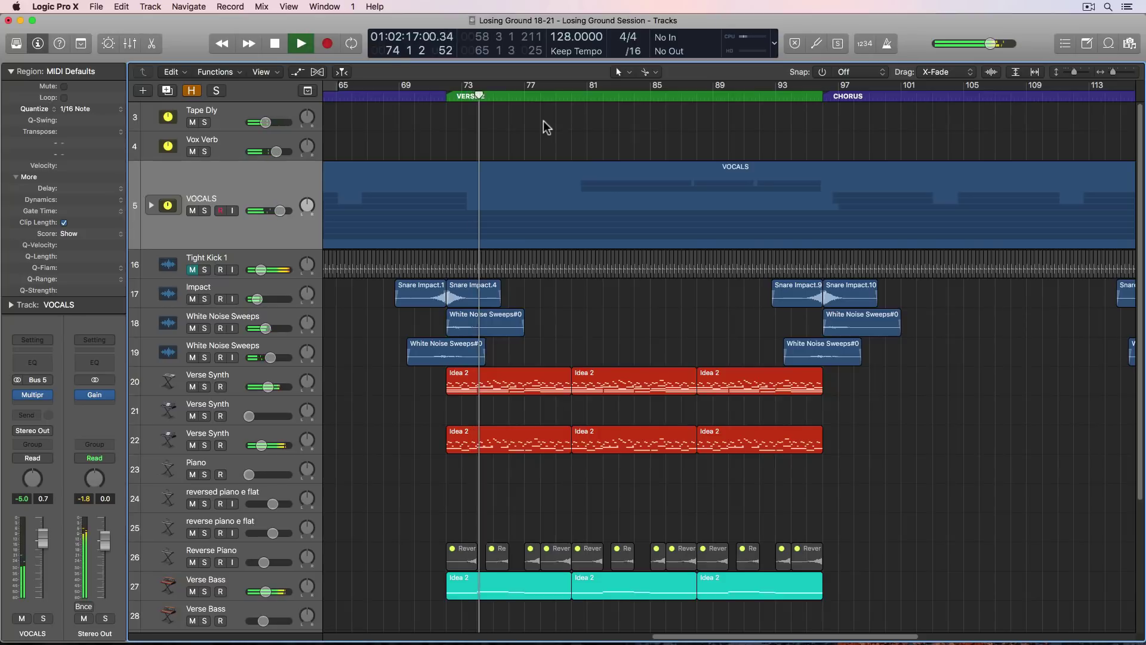
{"action": "left_click", "coordinate": [570, 97]}
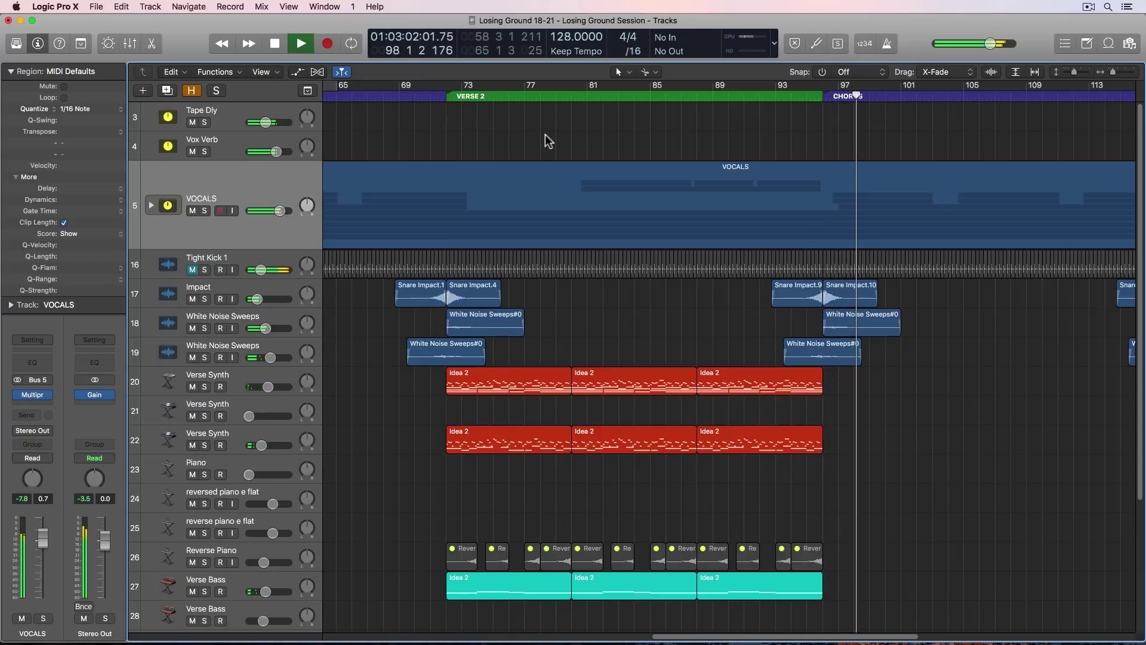
{"action": "key", "text": "space"}
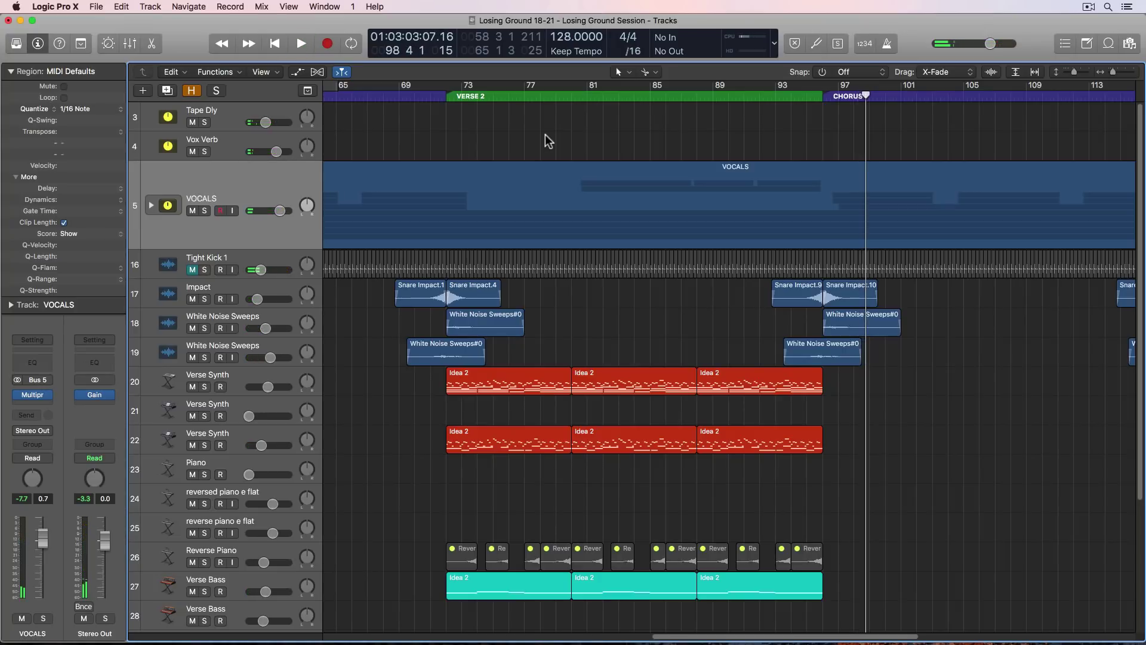
Step: Expand the VOCALS stack and play the Verse 1 vocal and harmony regions from the start of the verse
{"action": "left_click_drag", "start_coordinate": [692, 637], "coordinate": [498, 632]}
{"action": "double_click", "coordinate": [503, 218]}
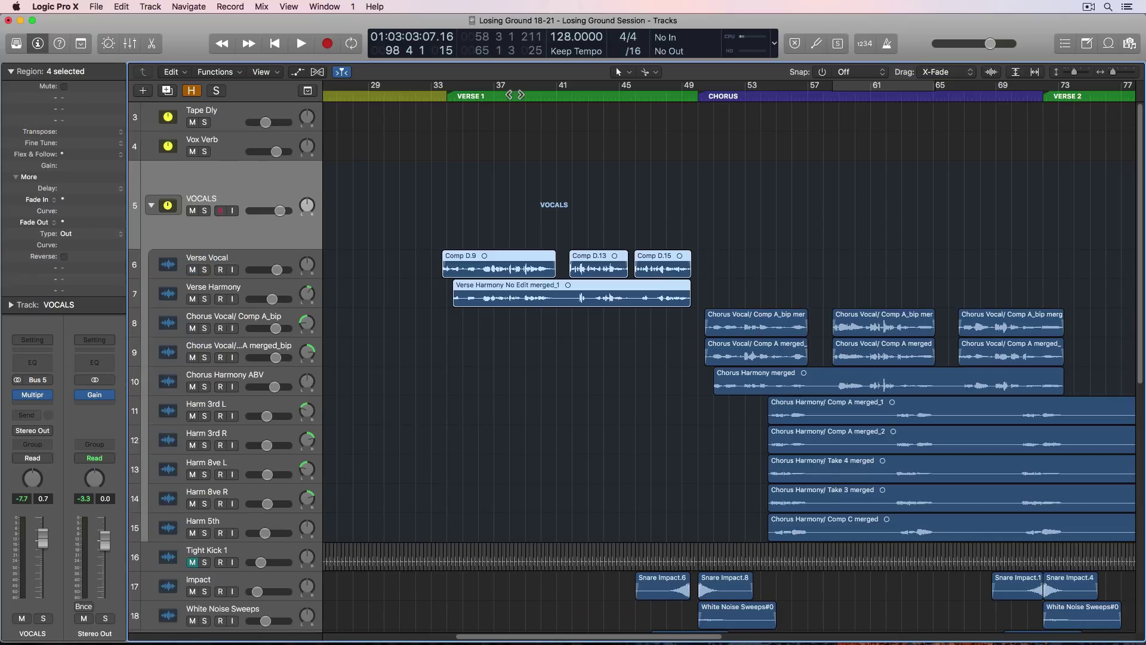
{"action": "key", "text": "super+Down"}
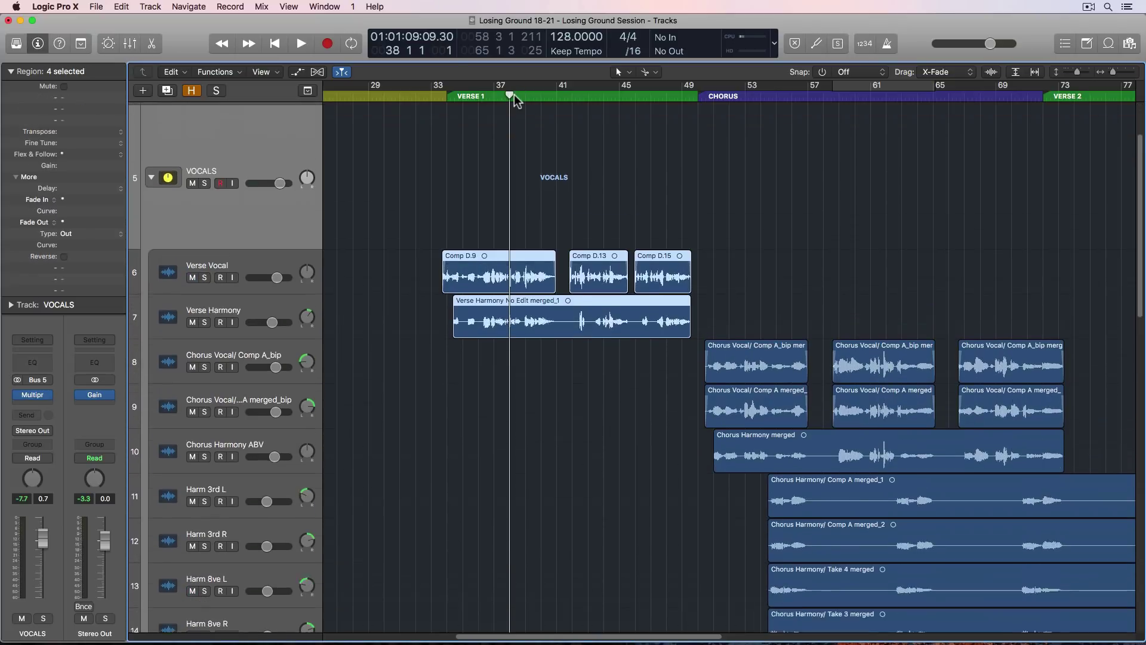
{"action": "key", "text": "z"}
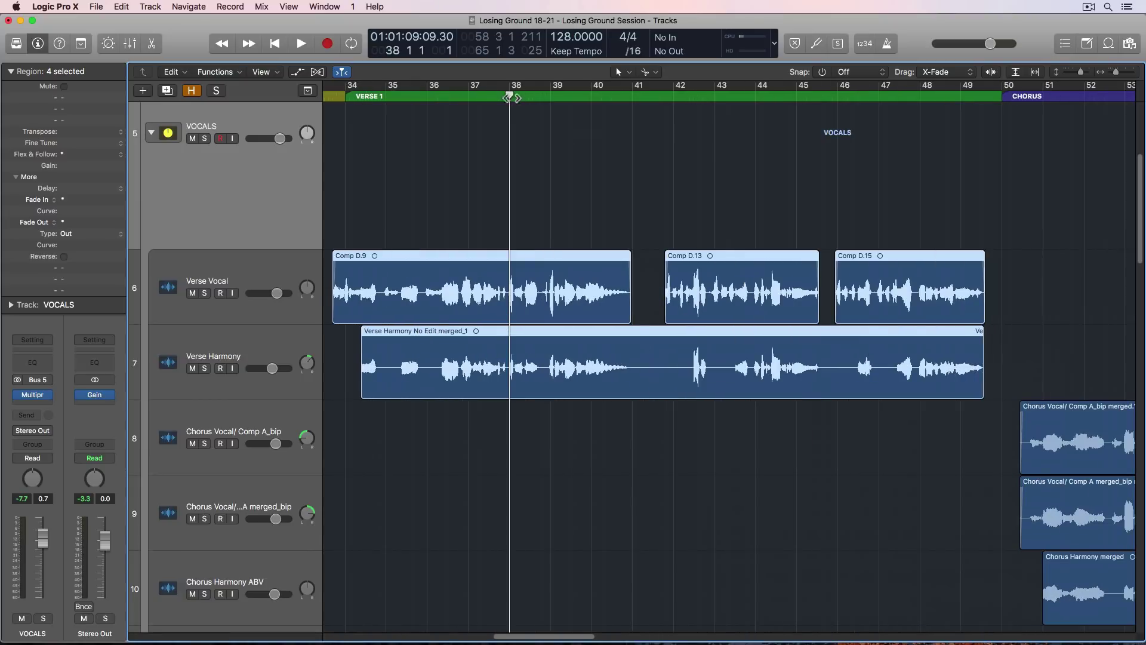
{"action": "left_click", "coordinate": [358, 135]}
{"action": "left_click", "coordinate": [336, 106]}
{"action": "key", "text": "space"}
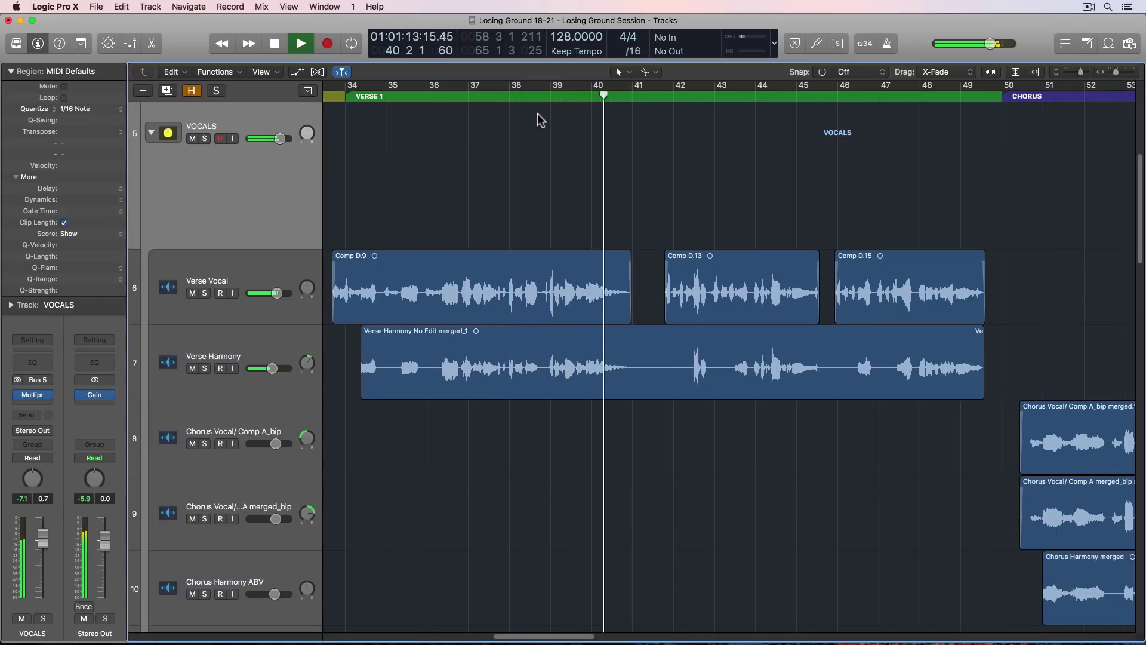
{"action": "key", "text": "space"}
Step: Enlarge the Verse Vocal track and cut out the silent gap just before bar 35 in region Comp D.9
{"action": "left_click", "coordinate": [386, 96]}
{"action": "key", "text": "super+Right"}
{"action": "key", "text": "super+Right"}
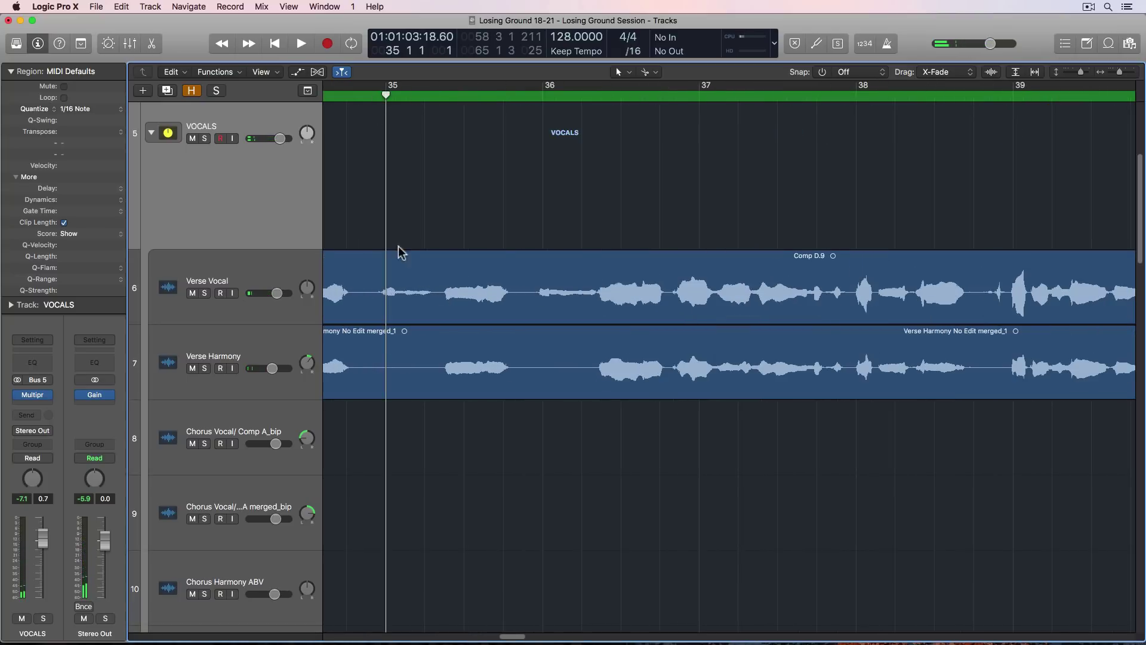
{"action": "scroll", "coordinate": [397, 243], "scroll_direction": "left", "scroll_amount": 2}
{"action": "left_click_drag", "start_coordinate": [286, 330], "coordinate": [290, 402]}
{"action": "scroll", "coordinate": [361, 388], "scroll_direction": "up", "scroll_amount": 3}
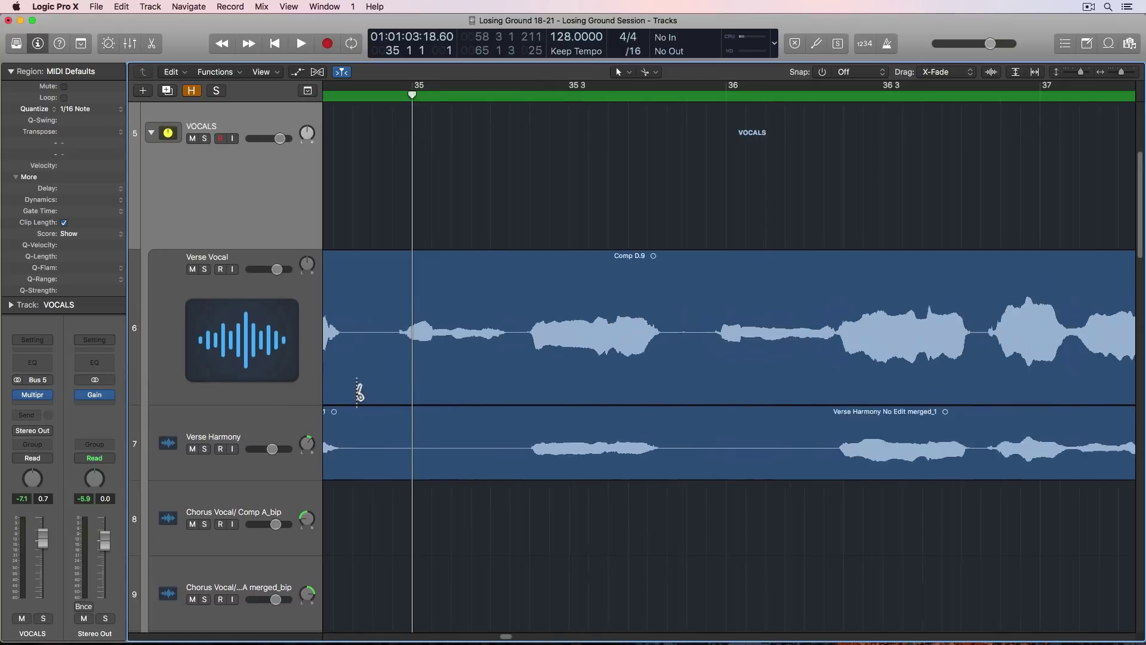
{"action": "left_click", "coordinate": [445, 345]}
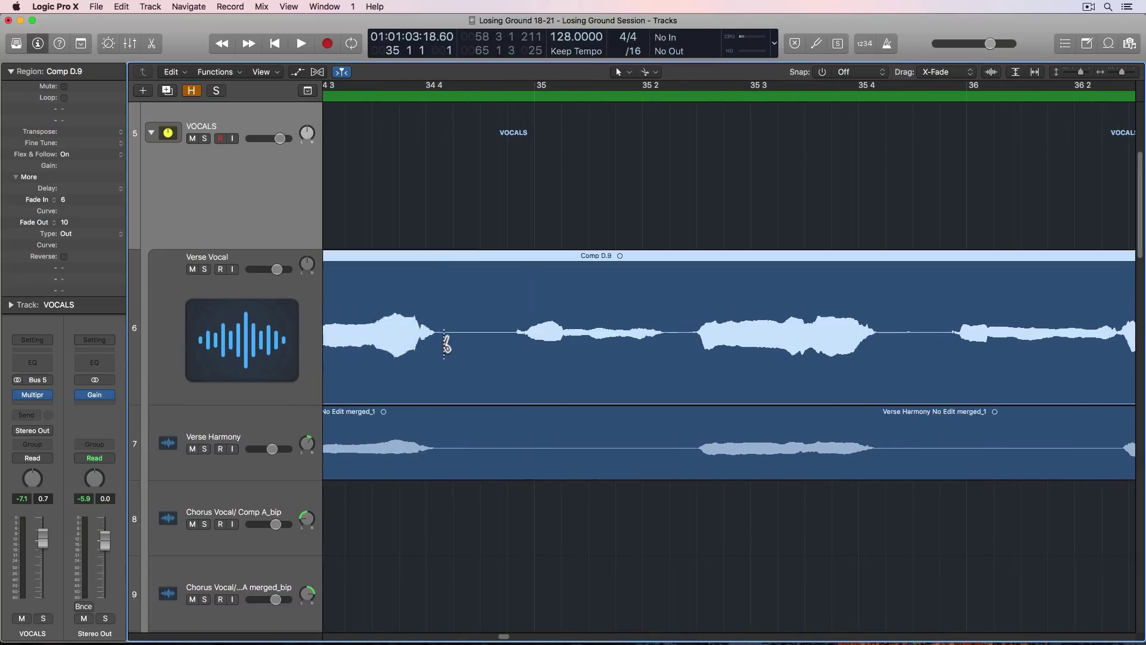
{"action": "left_click", "coordinate": [510, 344]}
{"action": "left_click", "coordinate": [502, 342]}
{"action": "key", "text": "Delete"}
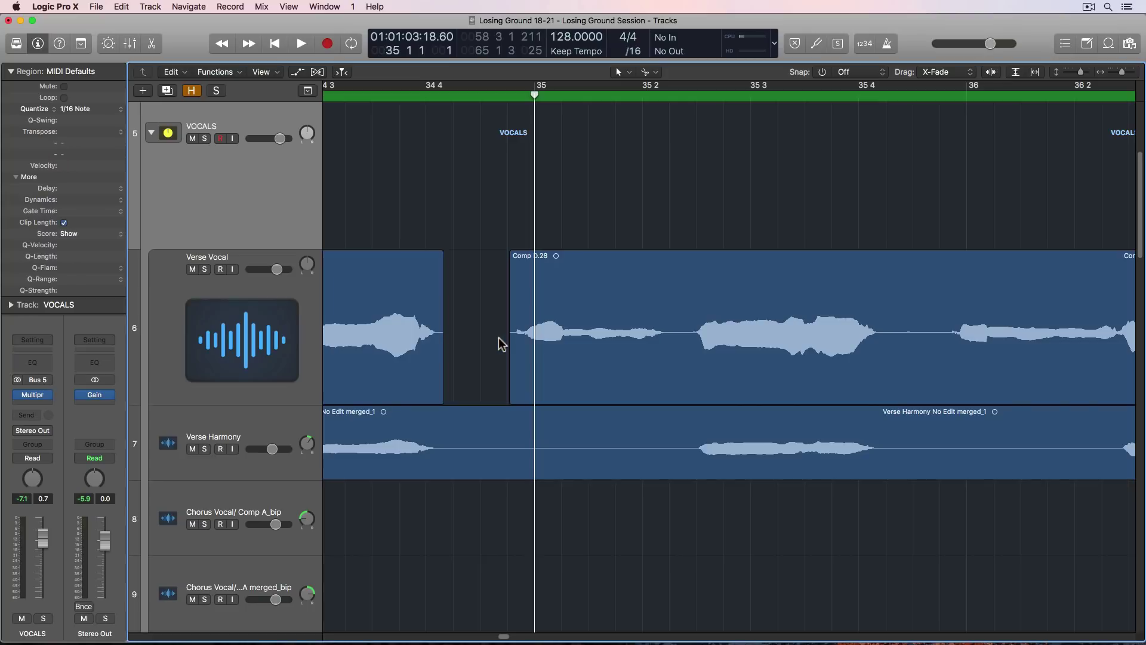
Step: Cut out the silent gap just before bar 36 in the Verse Vocal track
{"action": "left_click", "coordinate": [887, 339]}
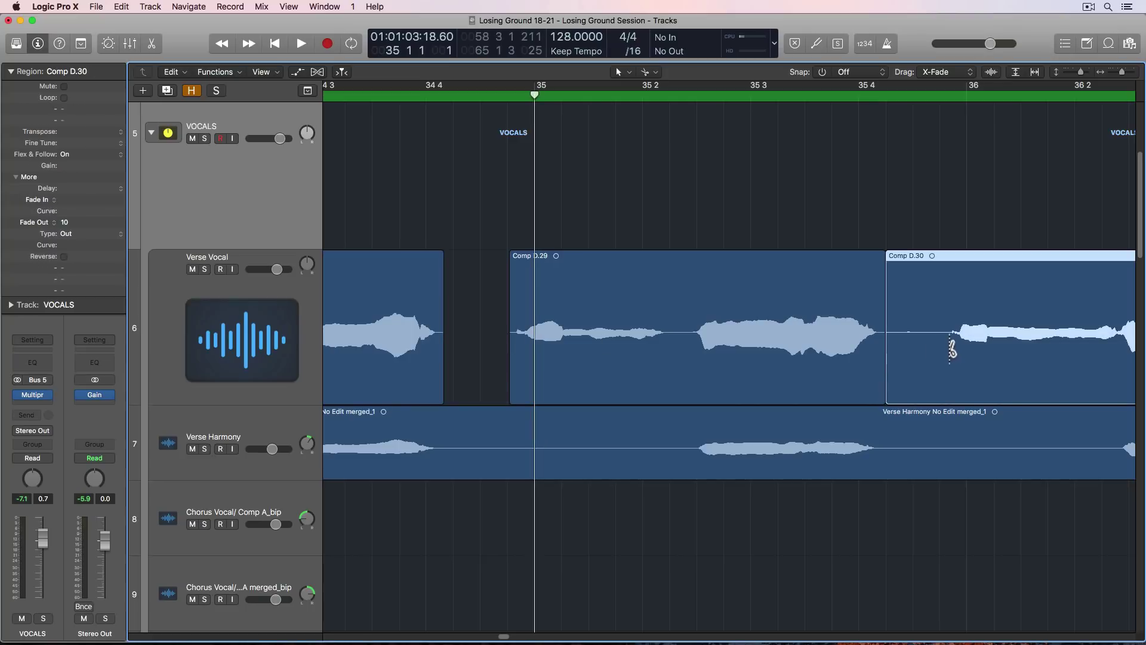
{"action": "left_click", "coordinate": [950, 349]}
{"action": "key", "text": "Delete"}
Step: Cut out the breath gap between the Verse Vocal phrases just before bar 39
{"action": "scroll", "coordinate": [885, 295], "scroll_direction": "right", "scroll_amount": 10}
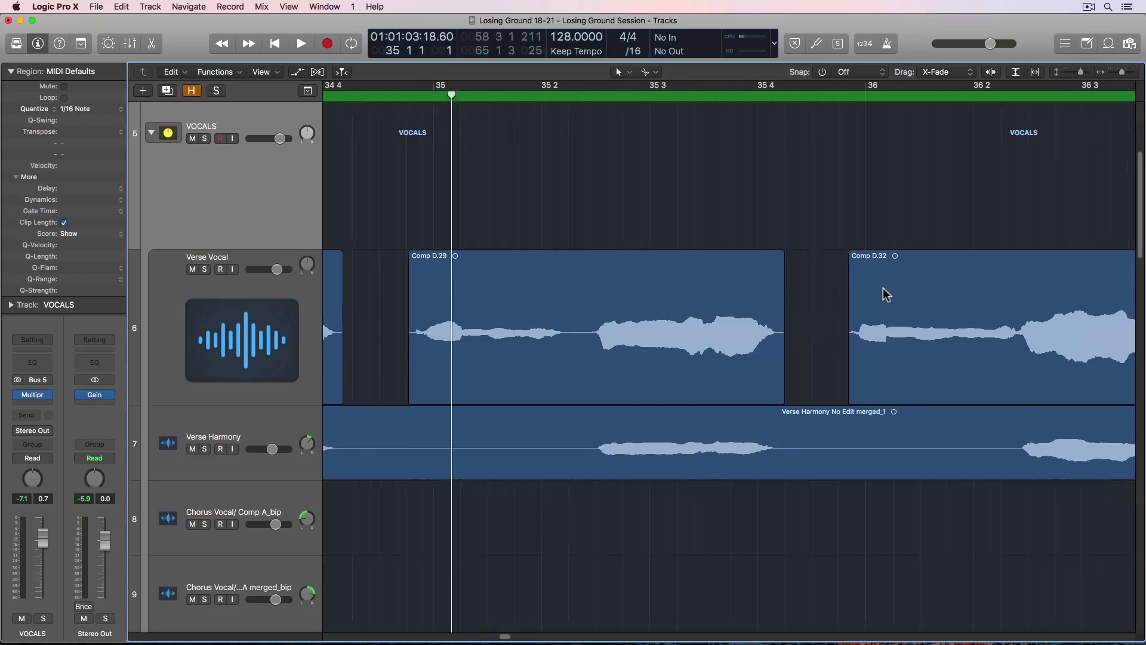
{"action": "scroll", "coordinate": [885, 294], "scroll_direction": "right", "scroll_amount": 15}
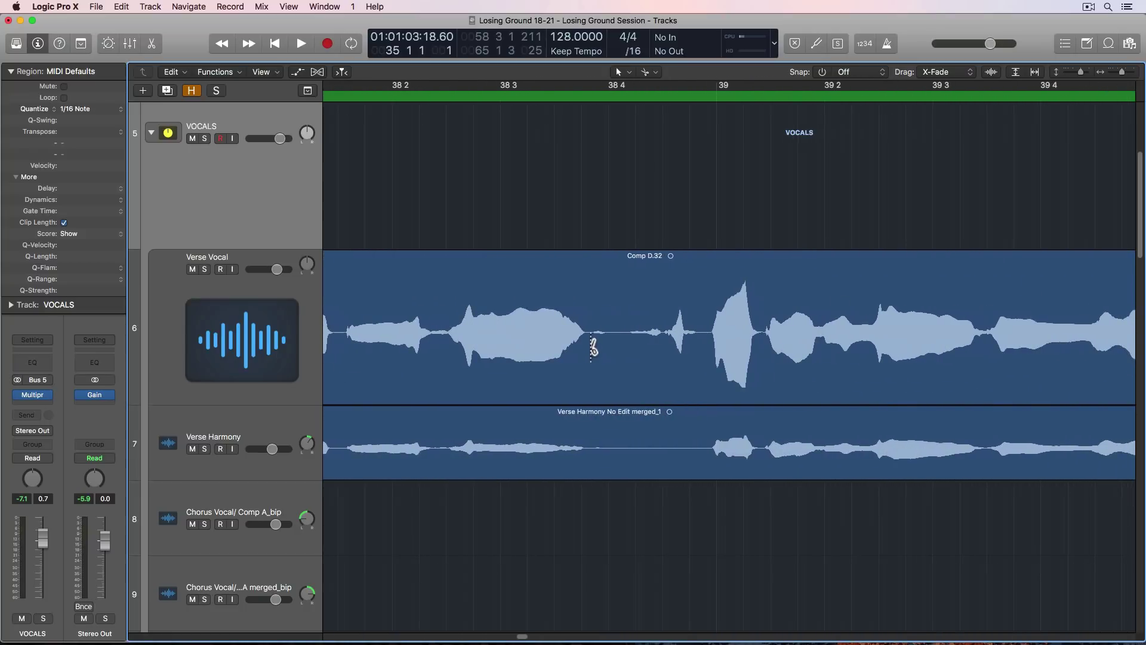
{"action": "left_click", "coordinate": [593, 348]}
{"action": "left_click_drag", "start_coordinate": [594, 351], "coordinate": [657, 333]}
{"action": "left_click", "coordinate": [588, 194]}
Step: Apply a fade-out of 10 to the four edited regions at the start of the Verse Vocal and play them back
{"action": "scroll", "coordinate": [586, 196], "scroll_direction": "down", "scroll_amount": 5}
{"action": "scroll", "coordinate": [586, 194], "scroll_direction": "up", "scroll_amount": 2}
{"action": "scroll", "coordinate": [585, 191], "scroll_direction": "left", "scroll_amount": 3}
{"action": "left_click_drag", "start_coordinate": [664, 249], "coordinate": [790, 303]}
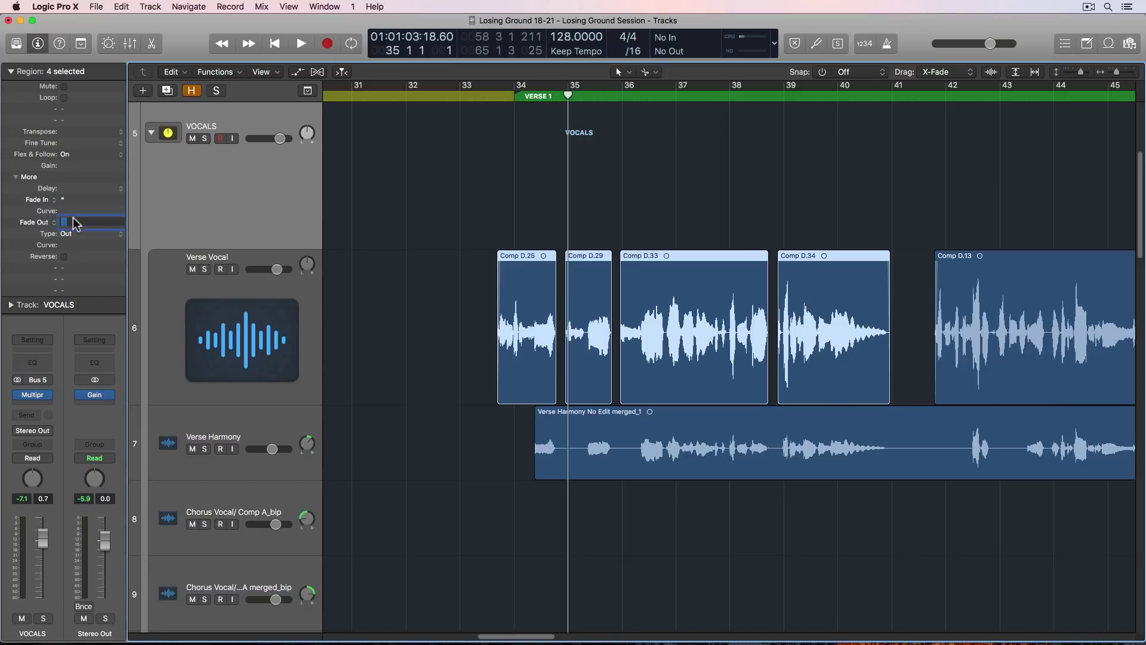
{"action": "left_click", "coordinate": [581, 216]}
{"action": "key", "text": "space"}
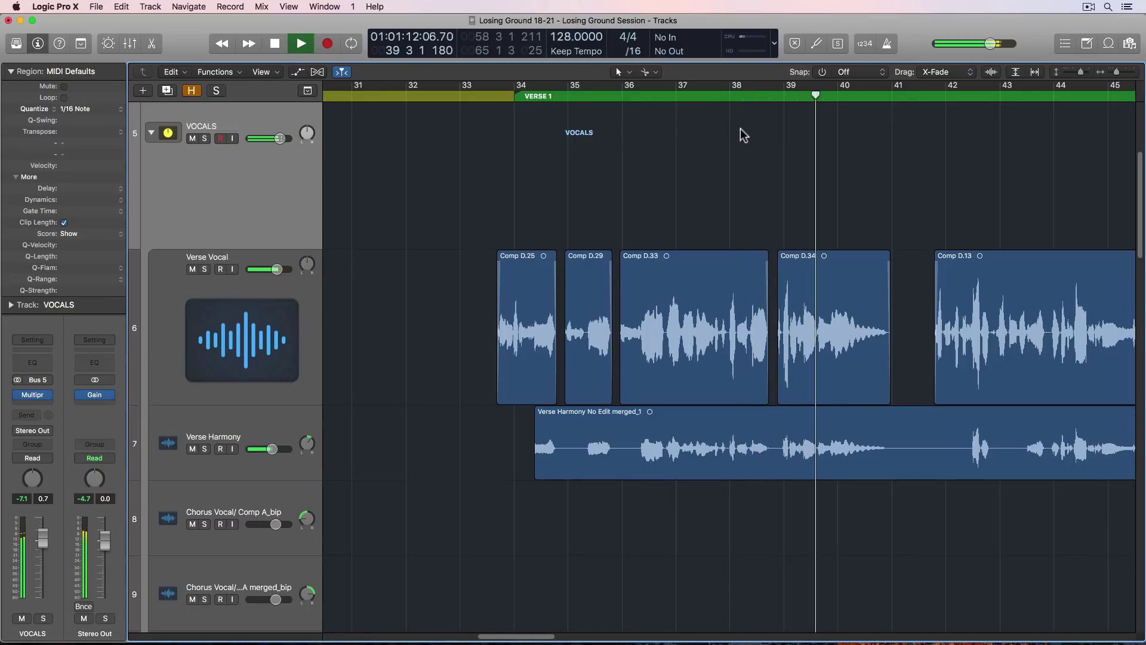
Step: Extend the end of region Comp D.33 slightly past bar 38 beat 4 and replay the transition into the next phrase
{"action": "left_click", "coordinate": [770, 99]}
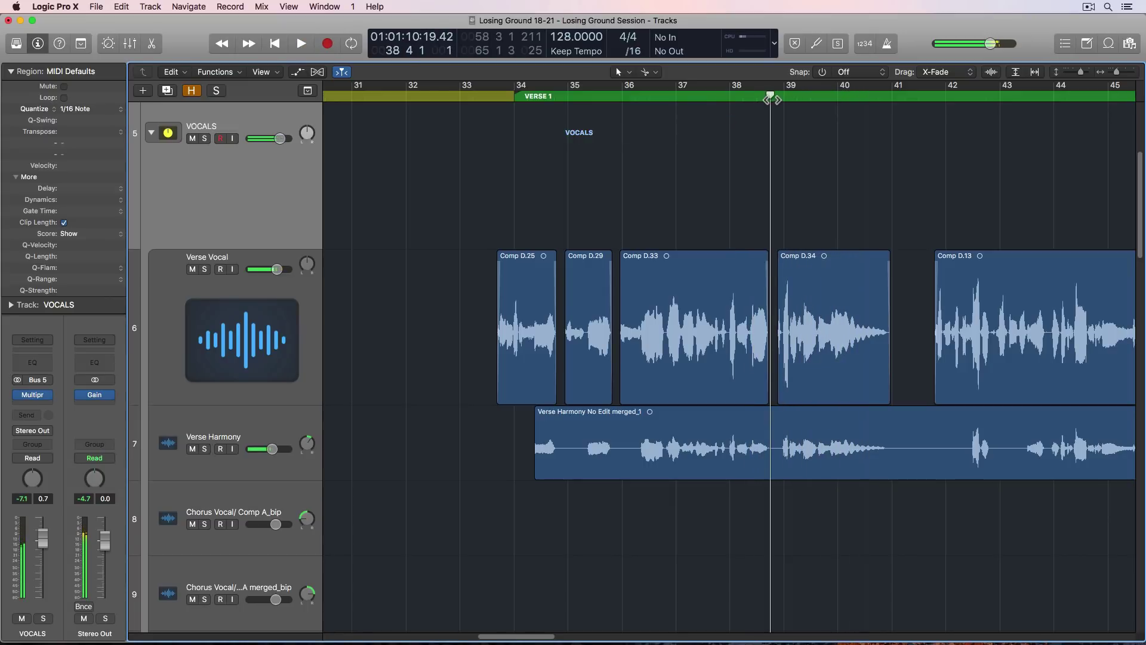
{"action": "key", "text": "super+Right"}
{"action": "key", "text": "super+Right"}
{"action": "key", "text": "super+Right"}
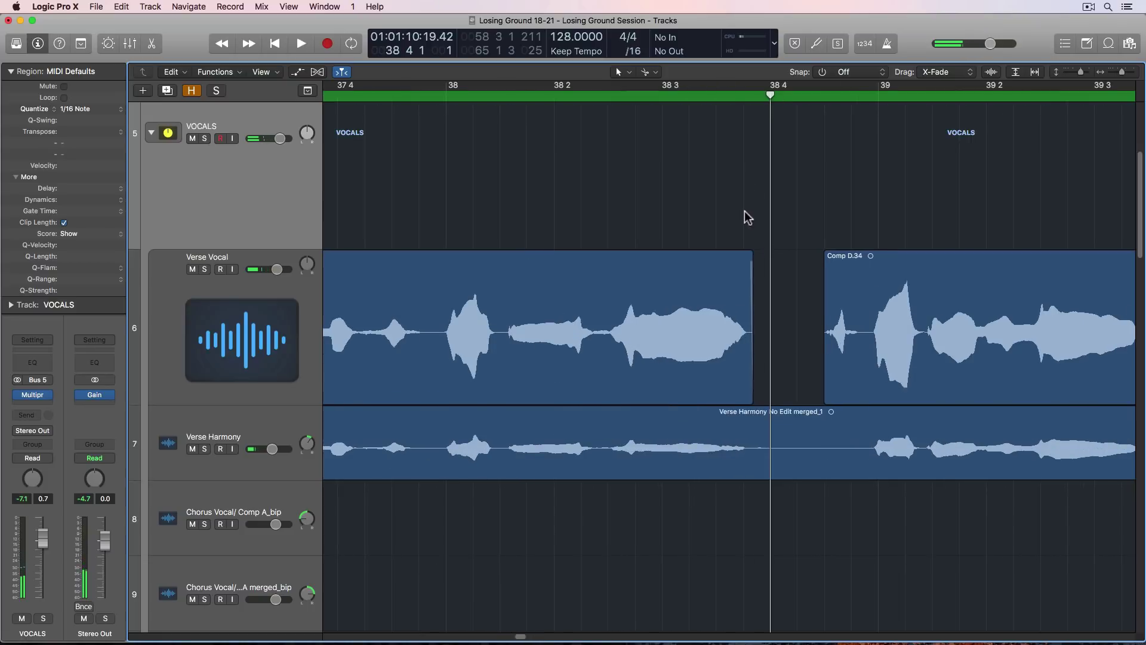
{"action": "left_click_drag", "start_coordinate": [750, 388], "coordinate": [781, 394]}
{"action": "left_click", "coordinate": [679, 95]}
{"action": "key", "text": "space"}
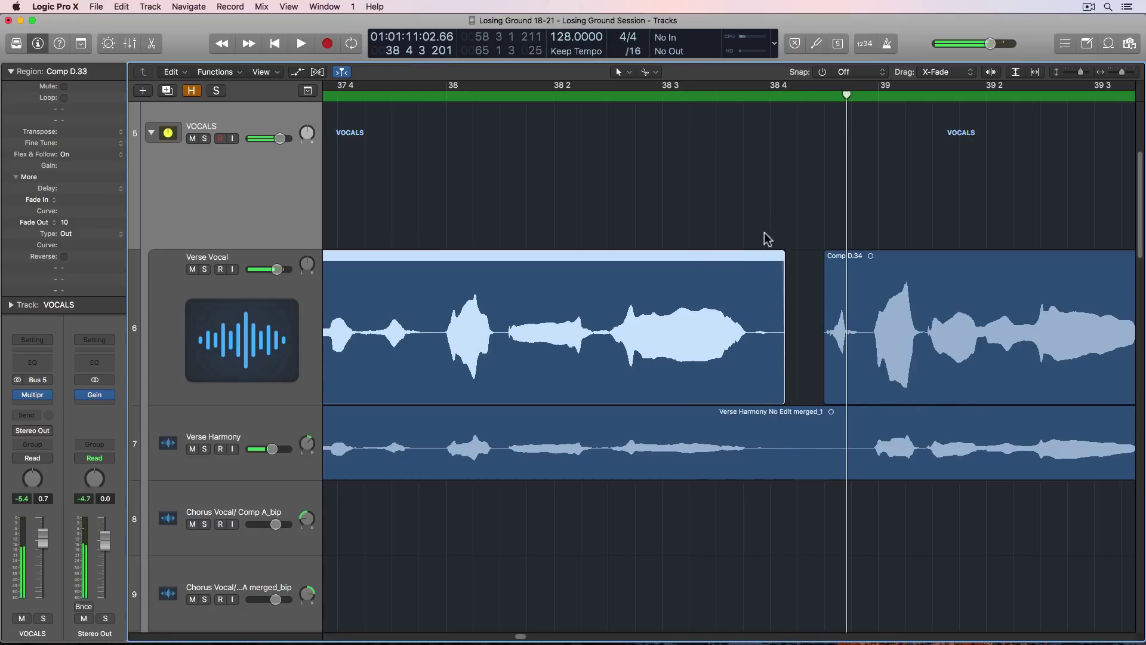
Step: Draw a longer fade-out at the end of region Comp D.33 and replay the transition and the rest of the verse
{"action": "left_click", "coordinate": [798, 299]}
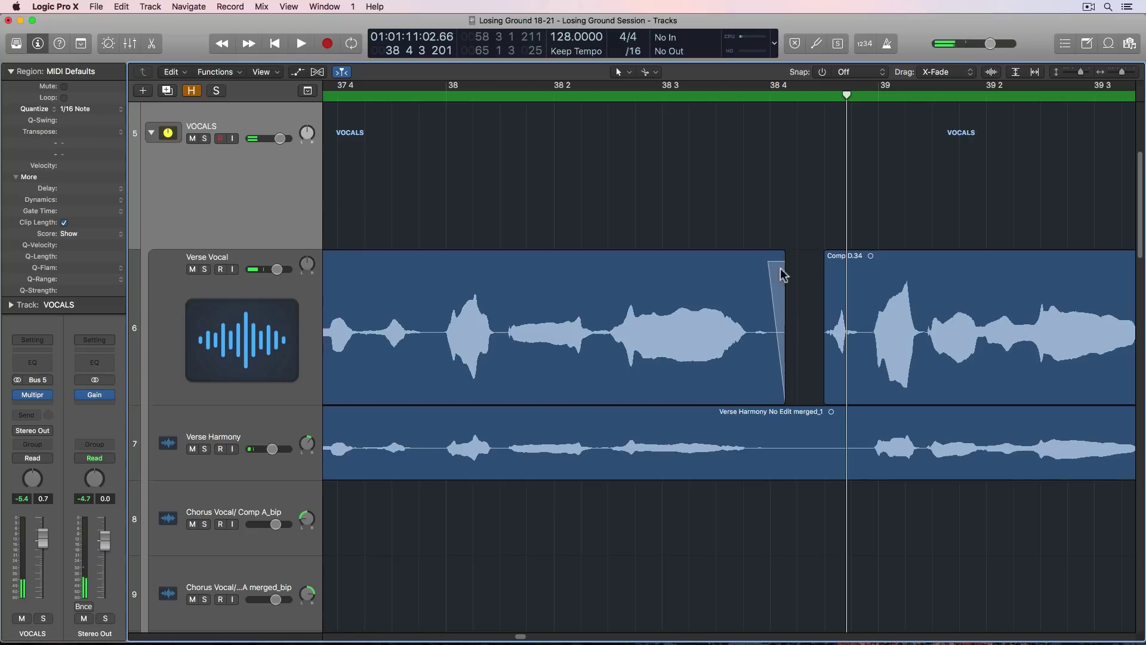
{"action": "left_click", "coordinate": [665, 95]}
{"action": "key", "text": "space"}
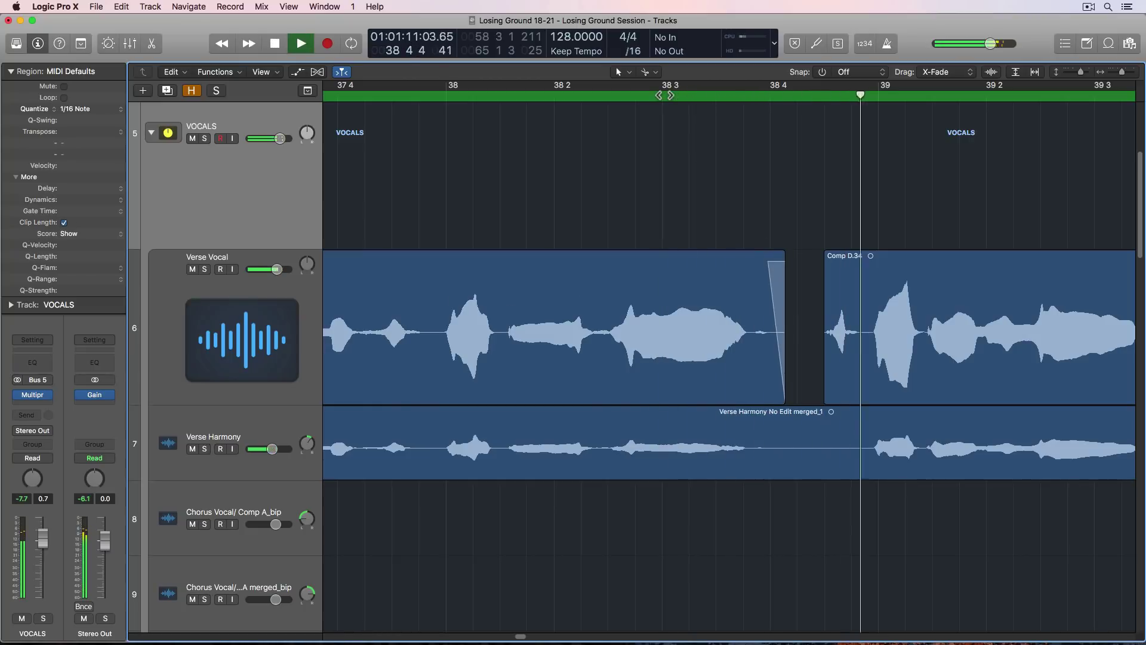
{"action": "key", "text": "space"}
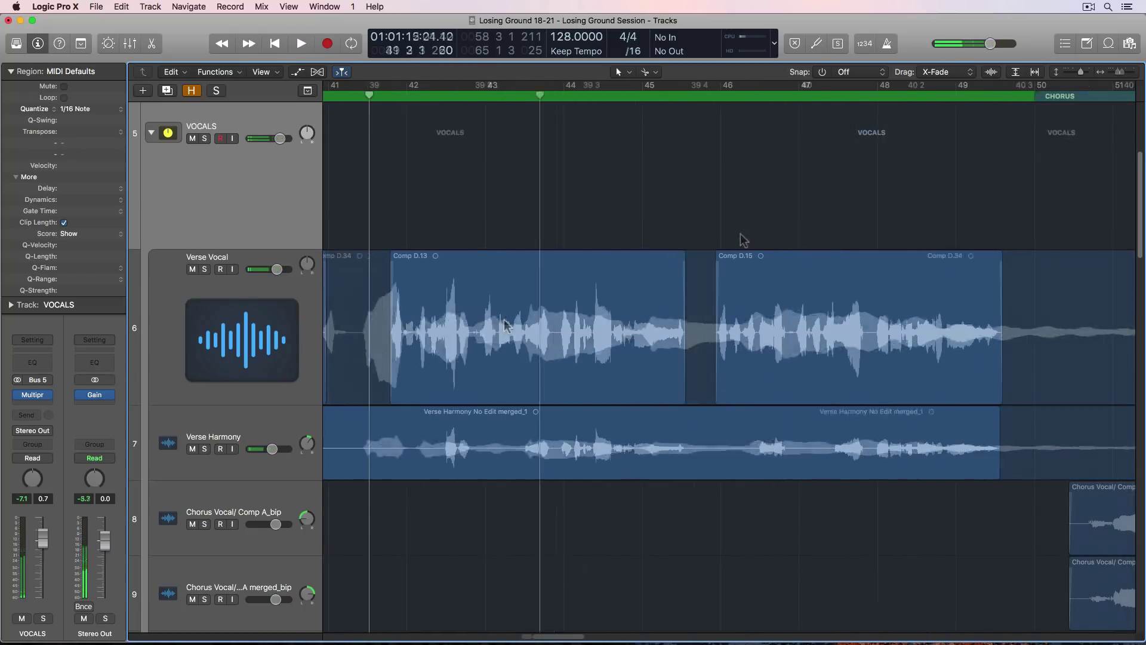
Step: Play the verse from just before region Comp D.13 at bar 41 beat 4 through the end of region Comp D.15
{"action": "key", "text": "Right"}
{"action": "key", "text": "z"}
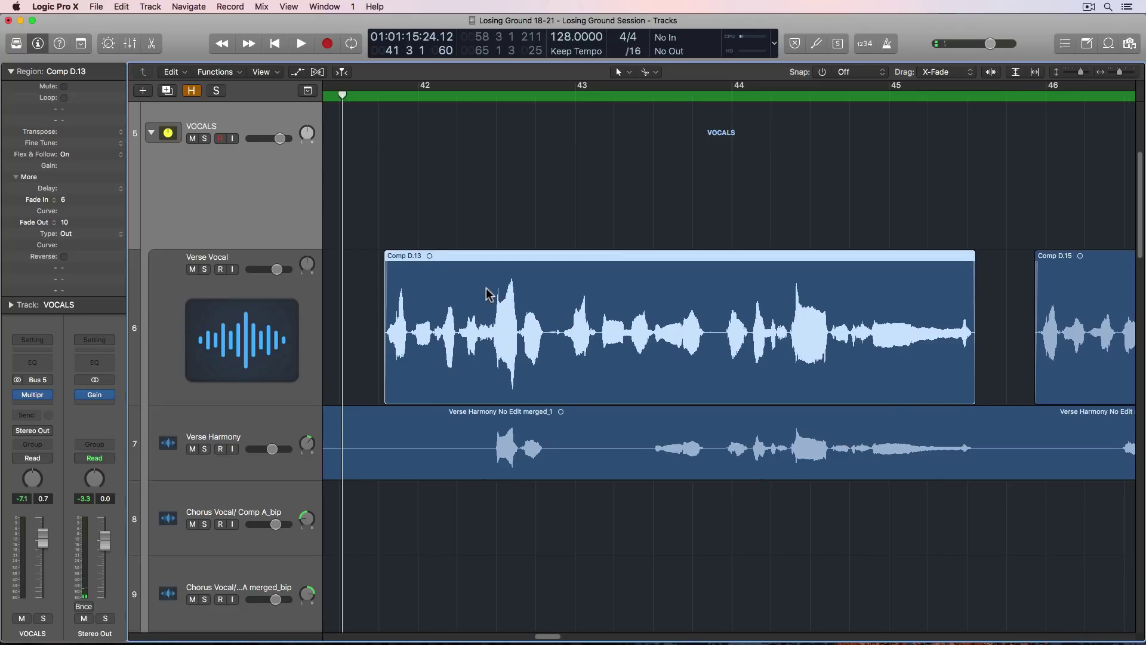
{"action": "left_click", "coordinate": [486, 212]}
{"action": "key", "text": "space"}
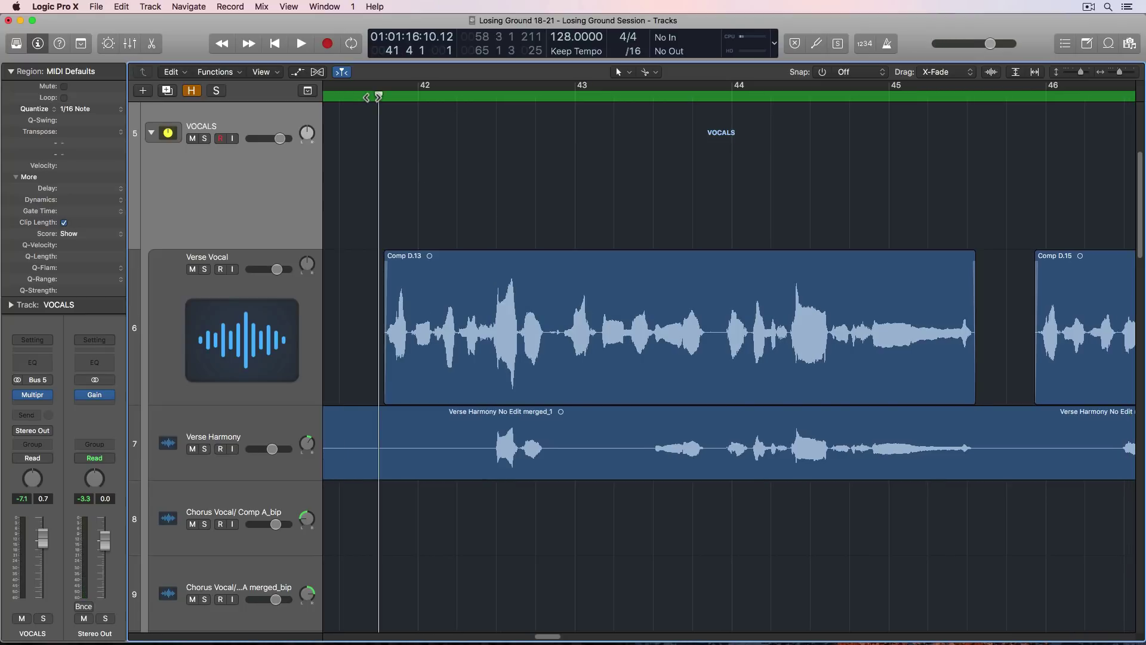
{"action": "key", "text": "space"}
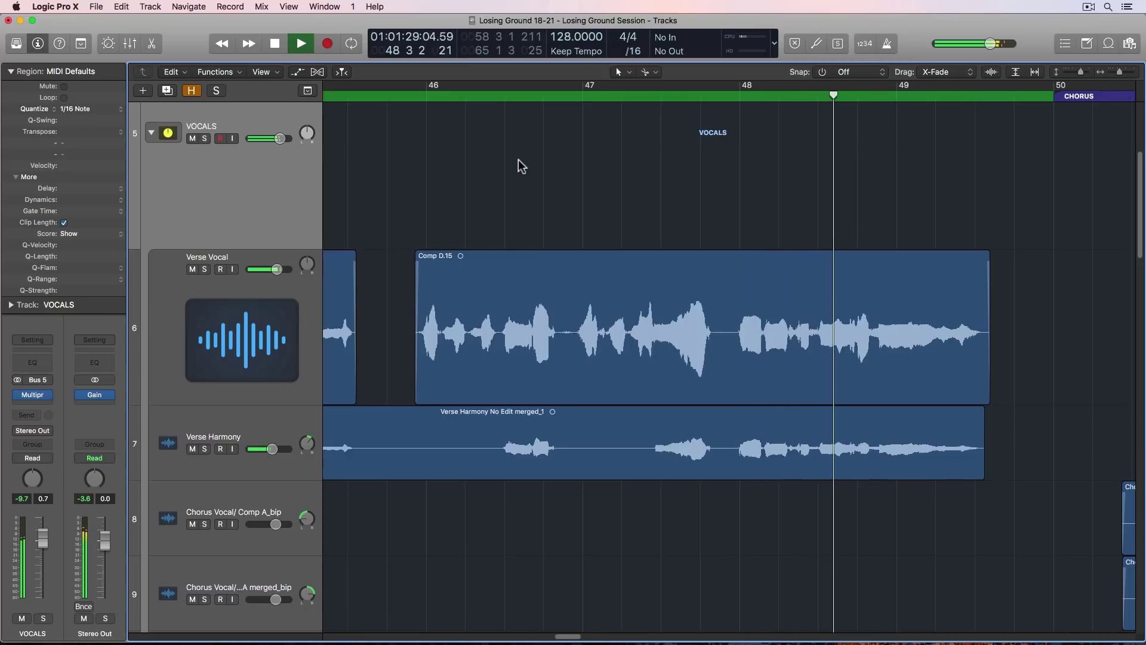
{"action": "key", "text": "space"}
Step: Select region Comp D.13 on the Verse Vocal and replay its phrases to check their timing against the track
{"action": "left_click", "coordinate": [503, 317]}
{"action": "scroll", "coordinate": [937, 296], "scroll_direction": "left", "scroll_amount": 5}
{"action": "left_click", "coordinate": [560, 317]}
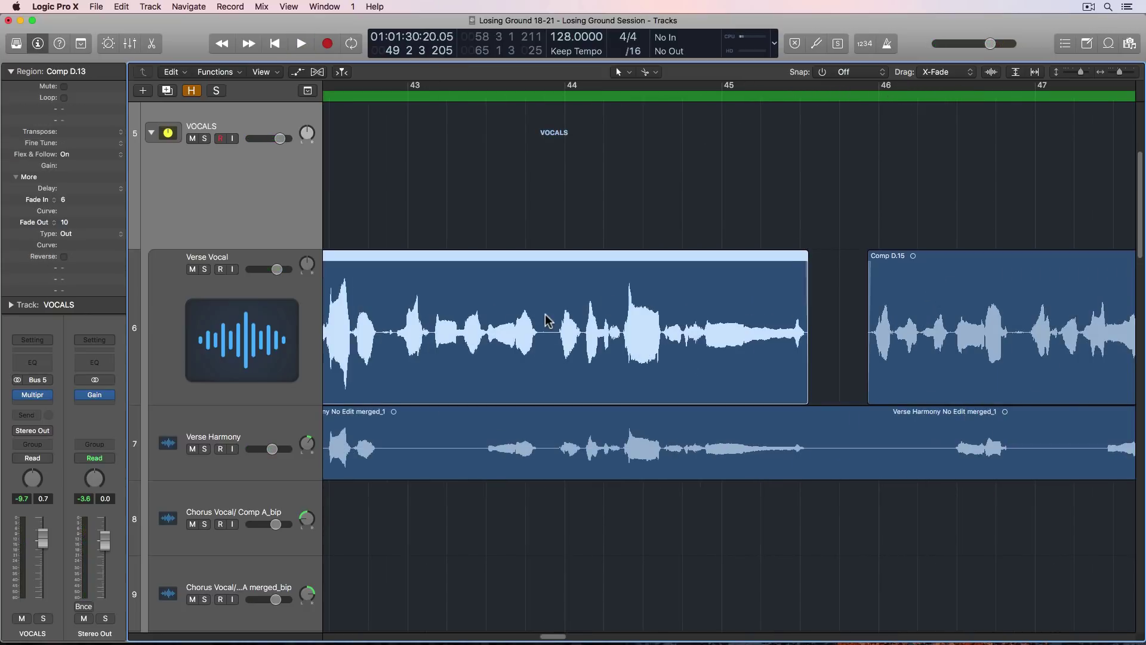
{"action": "scroll", "coordinate": [546, 319], "scroll_direction": "left", "scroll_amount": 2}
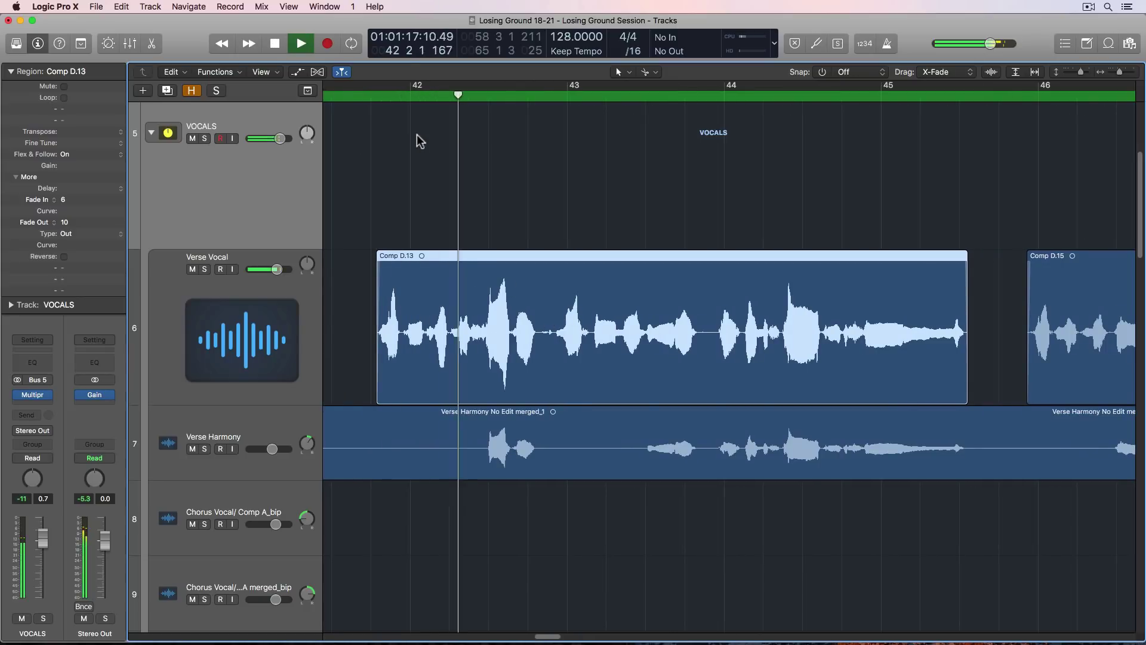
{"action": "key", "text": "space"}
{"action": "key", "text": "super+Right"}
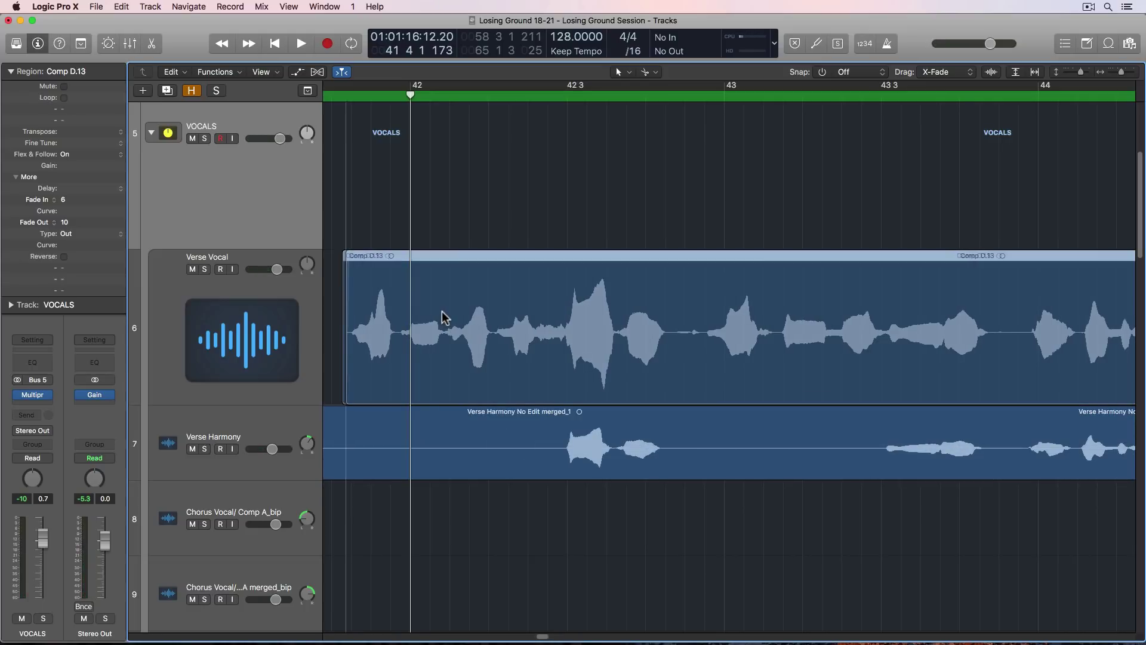
{"action": "left_click", "coordinate": [448, 202]}
{"action": "key", "text": "space"}
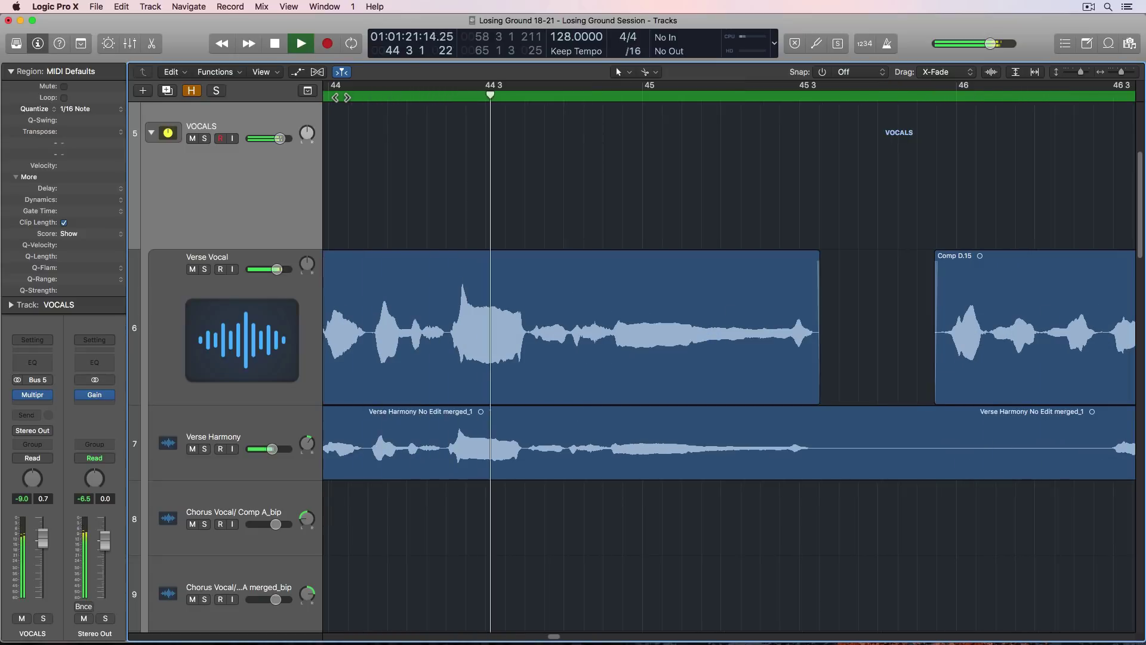
{"action": "key", "text": "space"}
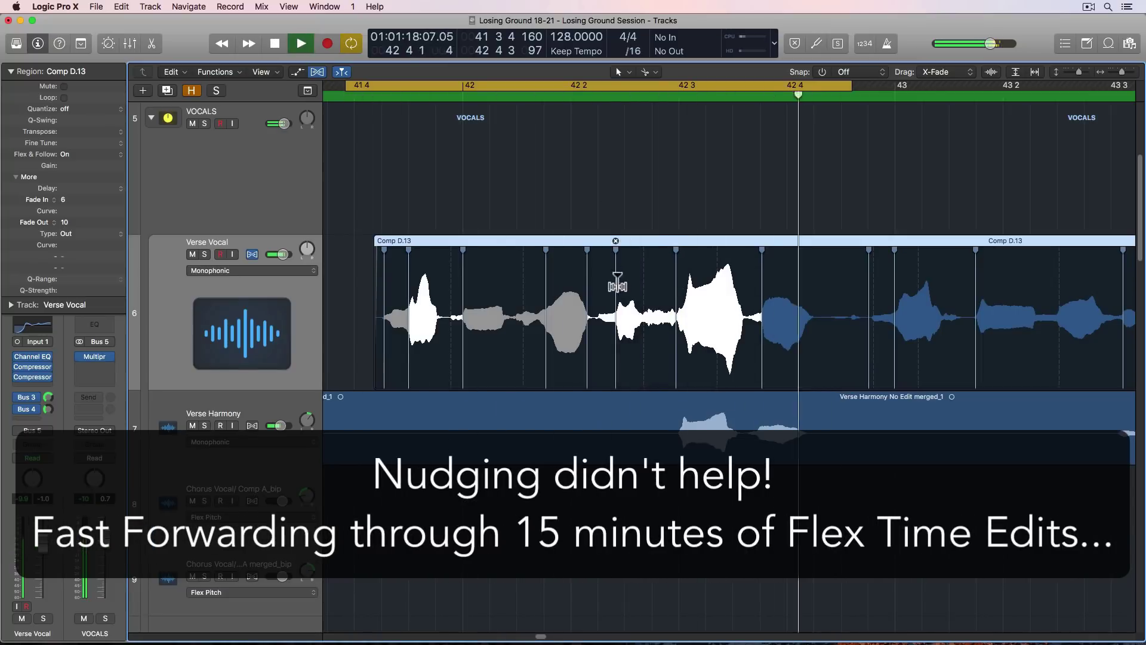
Step: Add three flex markers in region Comp D.13 at the word endings between bar 41 beat 4 and bar 42 beat 3
{"action": "left_click", "coordinate": [645, 281]}
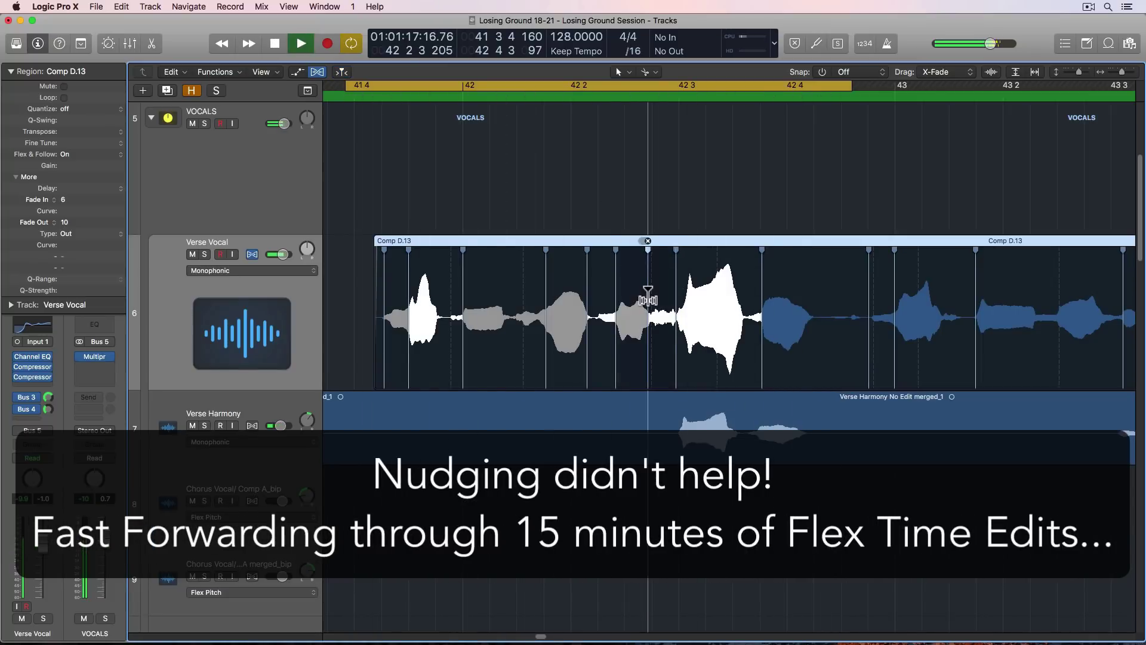
{"action": "left_click", "coordinate": [440, 280]}
{"action": "left_click", "coordinate": [510, 281]}
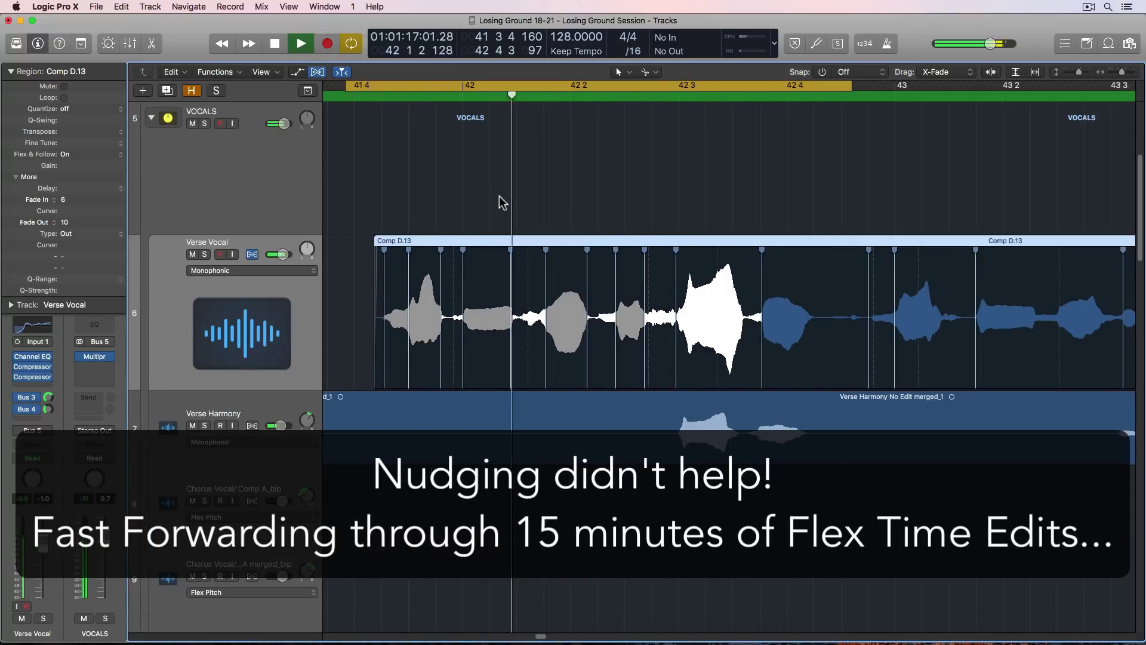
{"action": "key", "text": "space"}
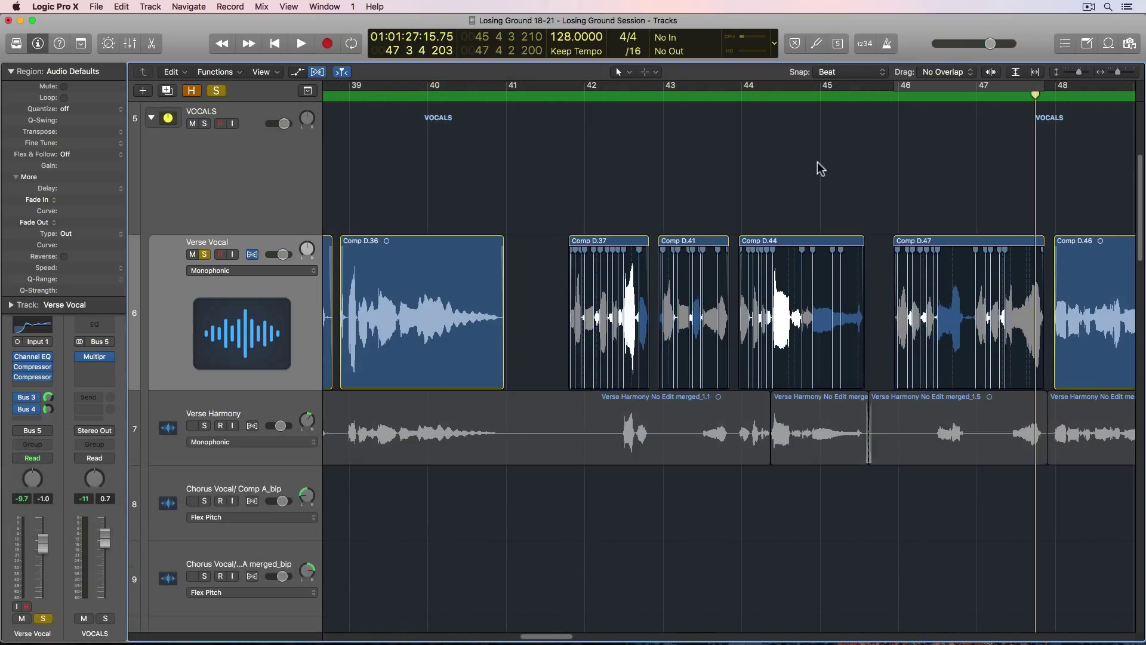
Step: Set the playhead just before region Comp D.37 and check the Flex & Follow options of region Comp D.36
{"action": "left_click", "coordinate": [564, 99]}
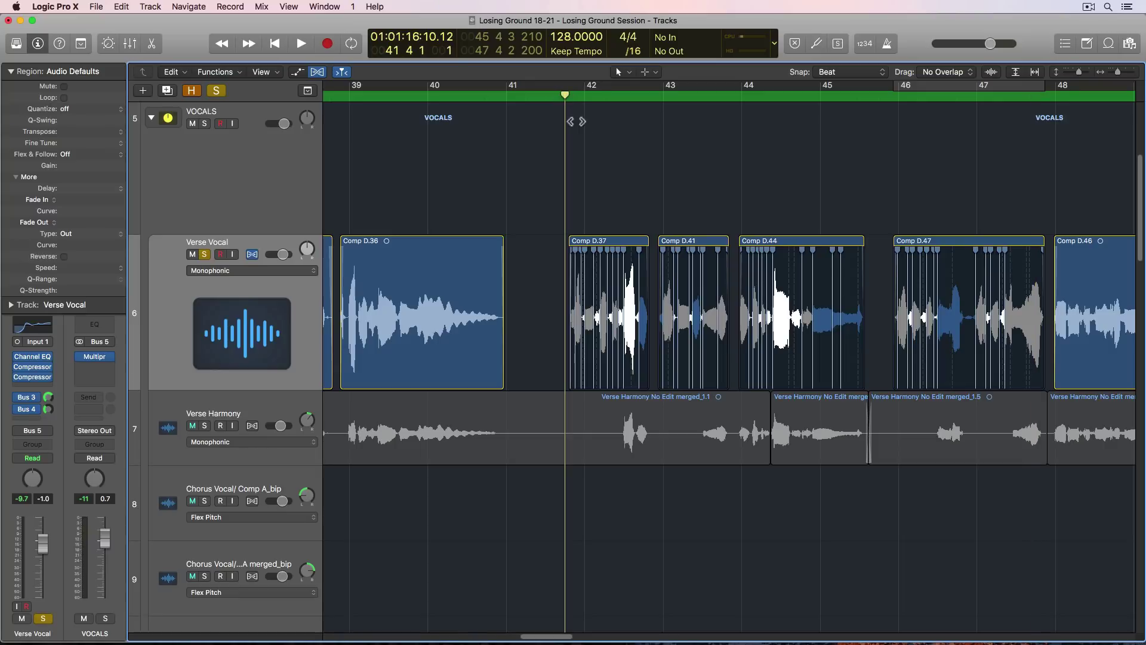
{"action": "key", "text": "super+Left"}
{"action": "key", "text": "super+Left"}
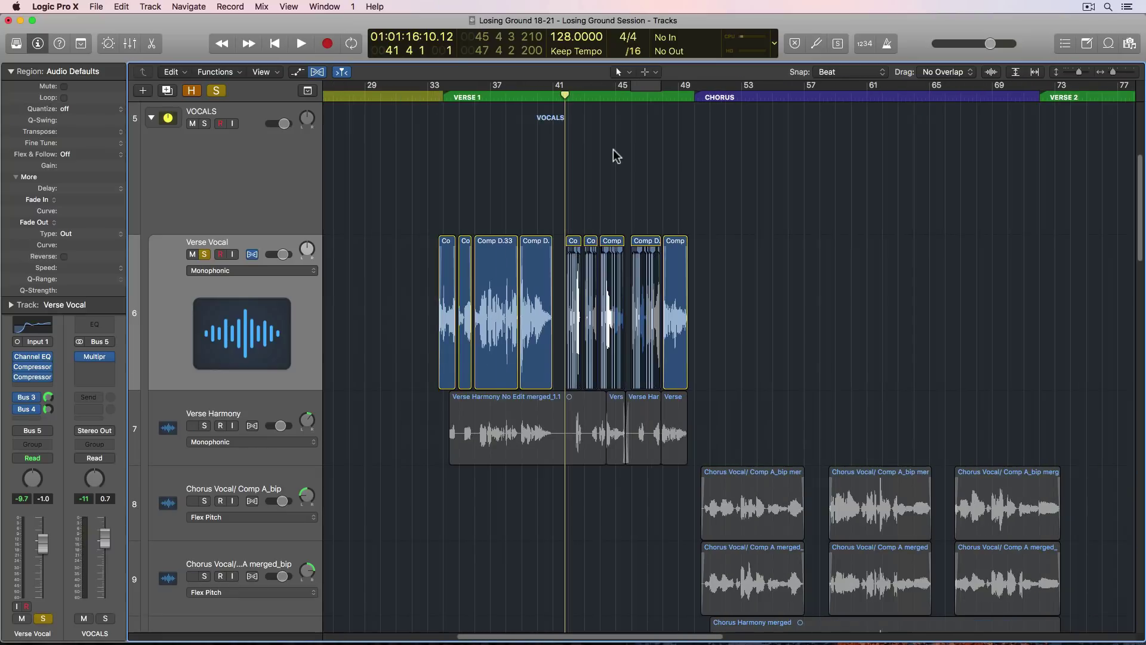
{"action": "key", "text": "super+Right"}
{"action": "key", "text": "super+Right"}
{"action": "key", "text": "super+Right"}
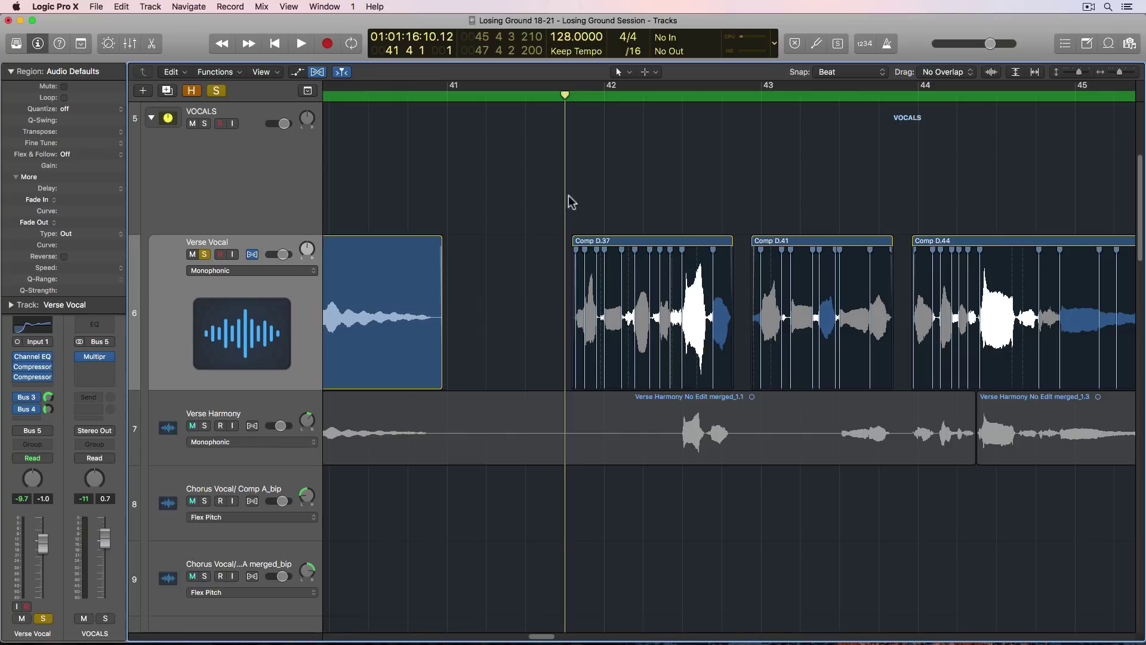
{"action": "left_click", "coordinate": [623, 242]}
{"action": "left_click", "coordinate": [397, 276]}
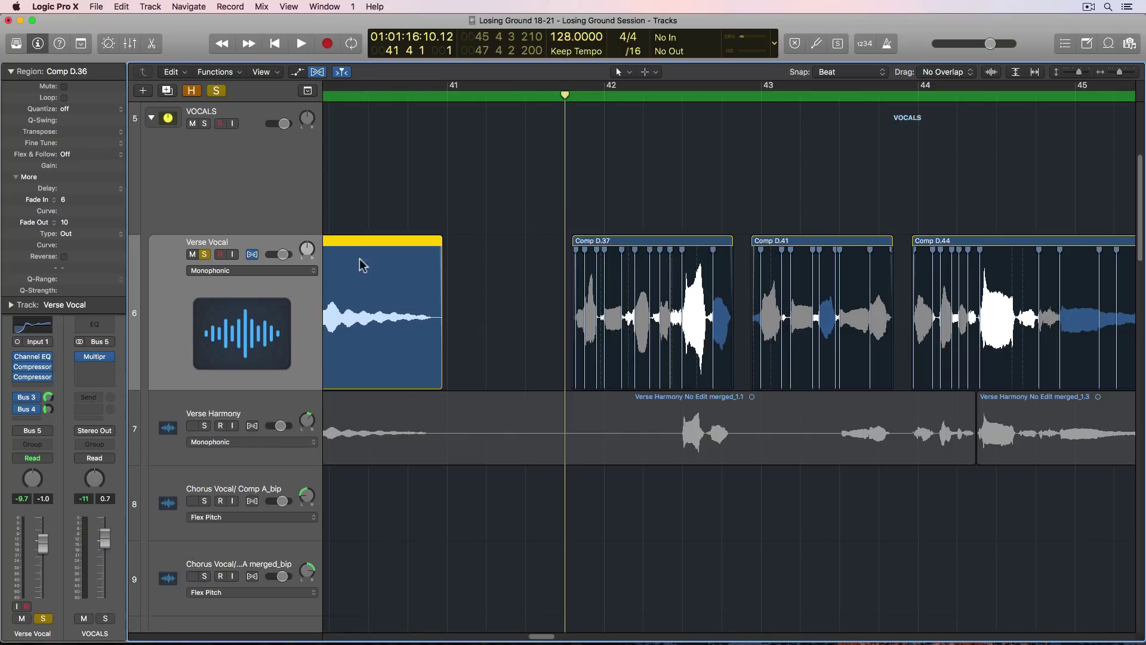
{"action": "left_click", "coordinate": [81, 155]}
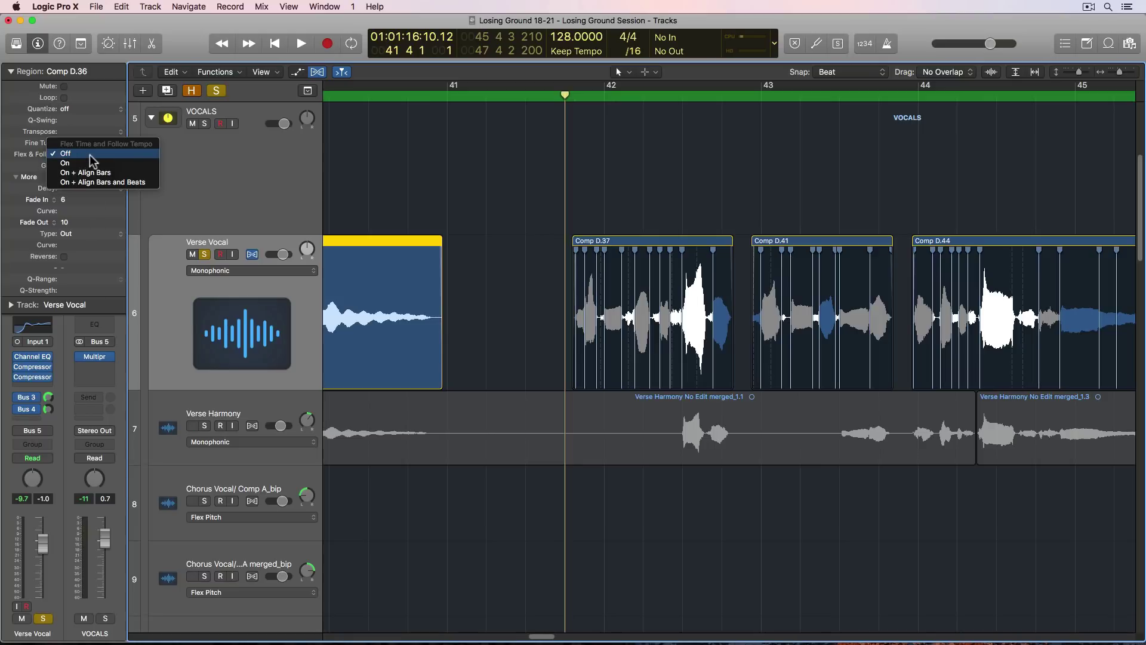
{"action": "left_click", "coordinate": [390, 157]}
Step: Look over both verses and select regions Comp D.37, D.41, D.44 and D.47 to check their Flex & Follow setting
{"action": "key", "text": "super+Left"}
{"action": "key", "text": "super+Left"}
{"action": "key", "text": "super+Left"}
{"action": "key", "text": "super+Left"}
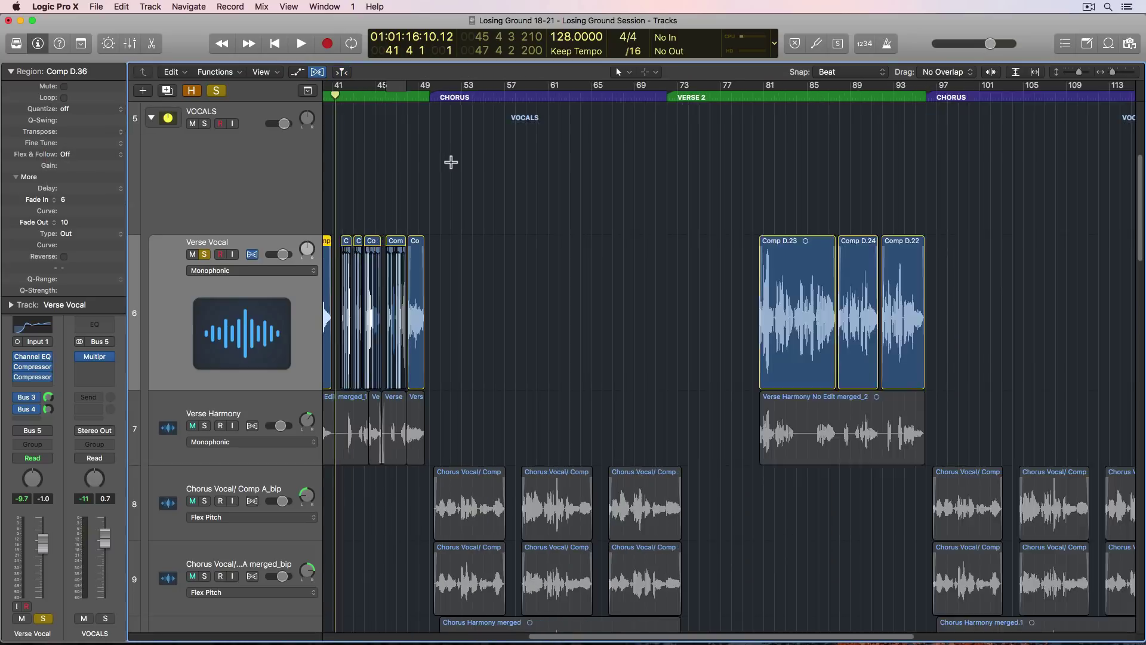
{"action": "key", "text": "super+Left"}
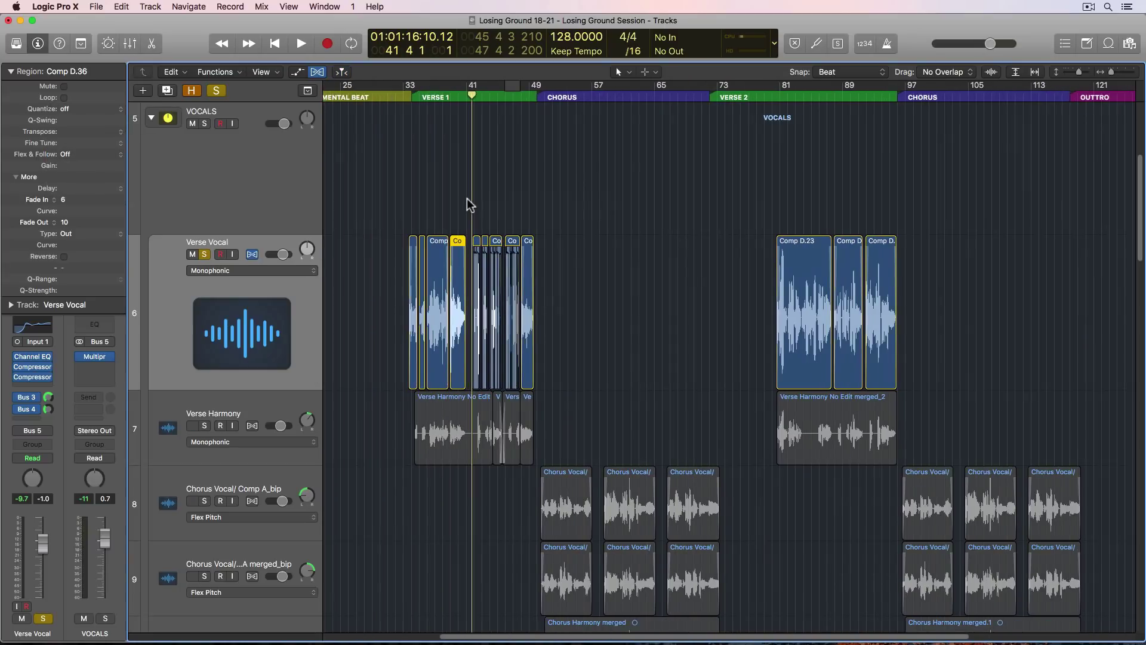
{"action": "key", "text": "super+Right"}
{"action": "key", "text": "super+Right"}
{"action": "key", "text": "super+Right"}
{"action": "key", "text": "super+Right"}
{"action": "scroll", "coordinate": [611, 208], "scroll_direction": "right", "scroll_amount": 2}
{"action": "left_click_drag", "start_coordinate": [609, 188], "coordinate": [1015, 256]}
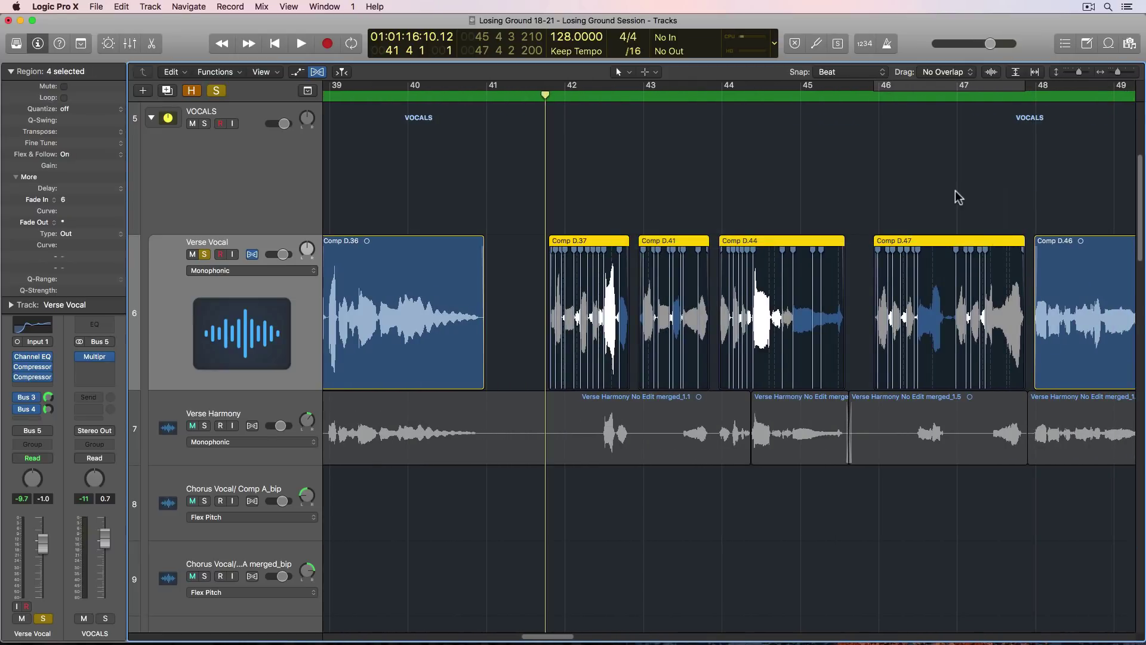
{"action": "left_click", "coordinate": [896, 201]}
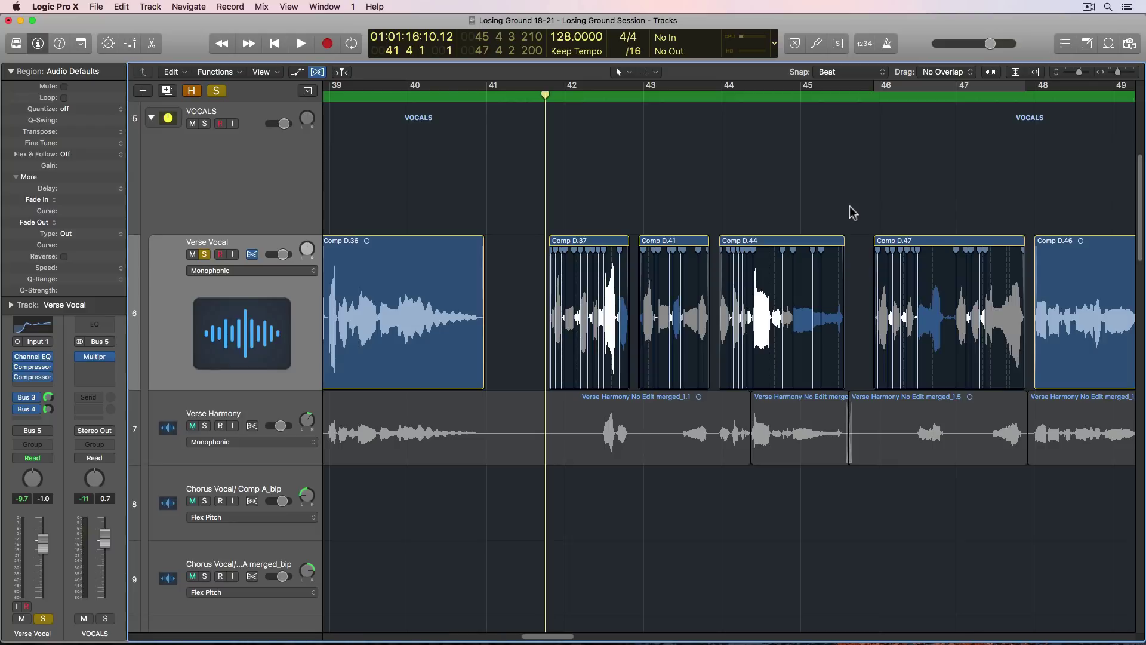
Step: Inspect the flexed Verse Vocal regions, turn off the track's solo and play the verse from bar 41 beat 4 to its end
{"action": "key", "text": "super+Right"}
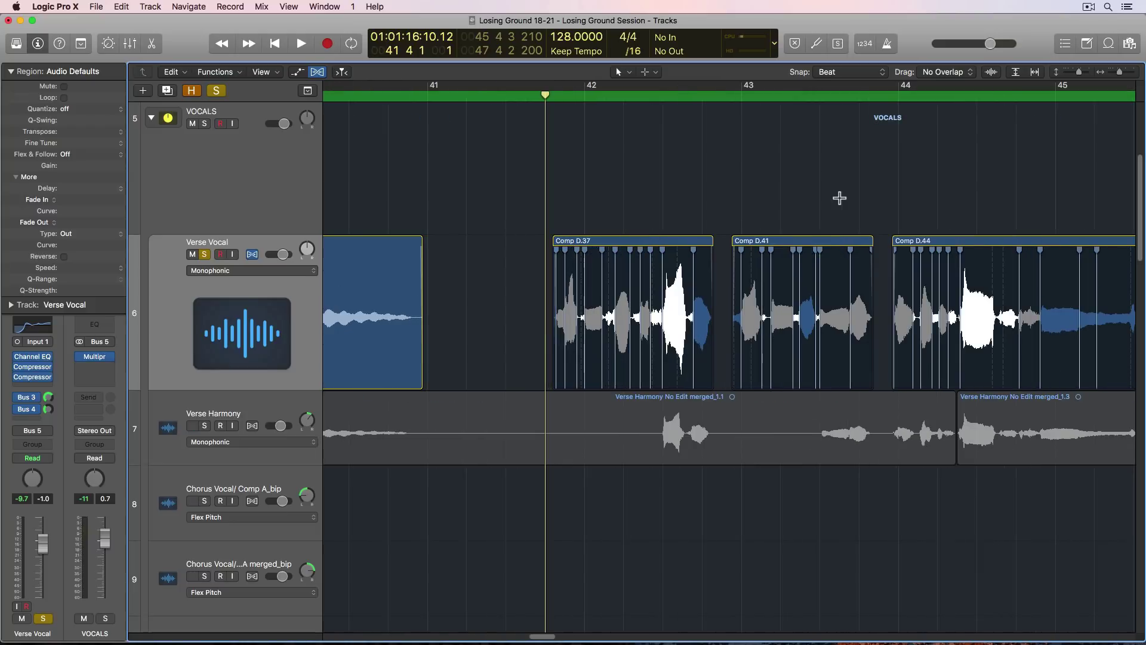
{"action": "scroll", "coordinate": [829, 185], "scroll_direction": "right", "scroll_amount": 5}
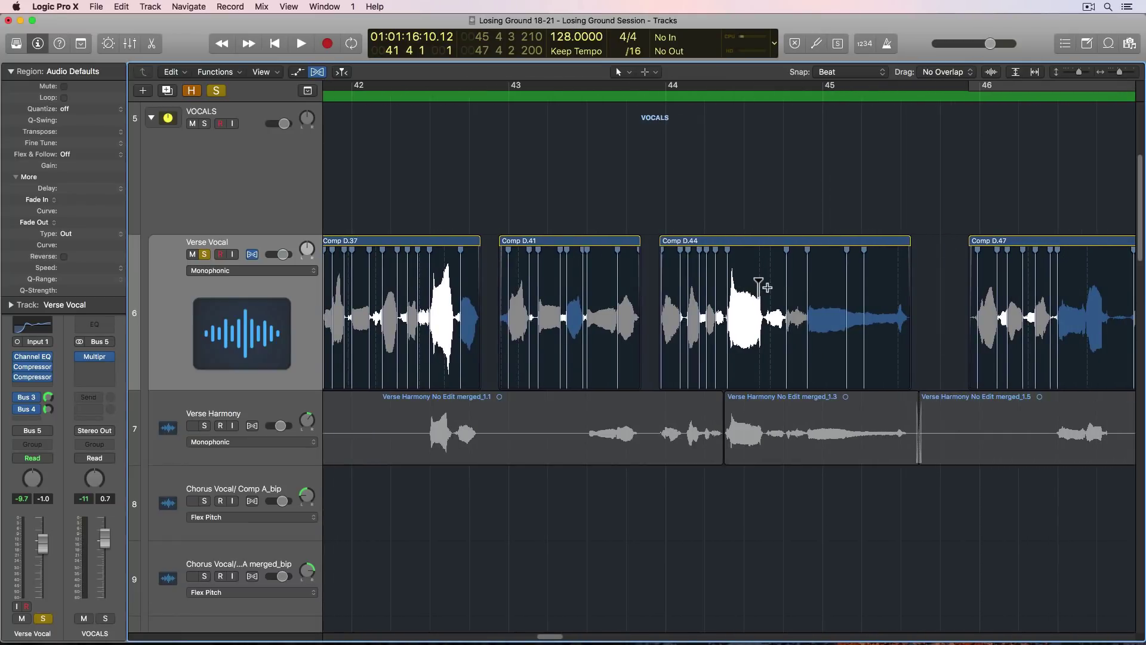
{"action": "scroll", "coordinate": [758, 294], "scroll_direction": "right", "scroll_amount": 5}
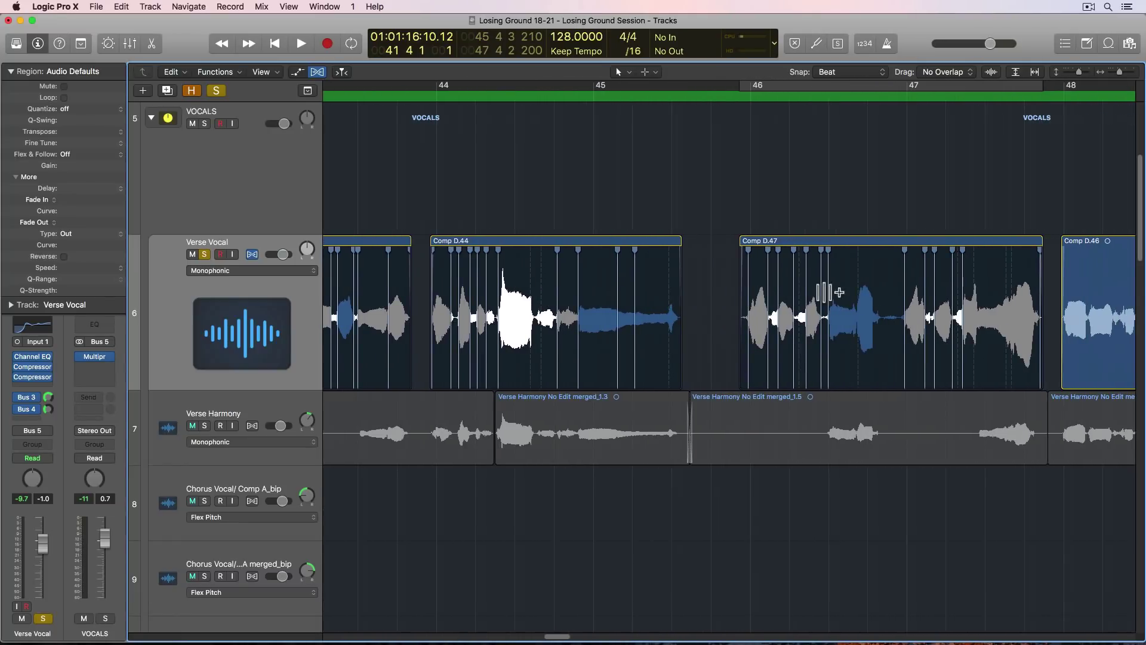
{"action": "key", "text": "space"}
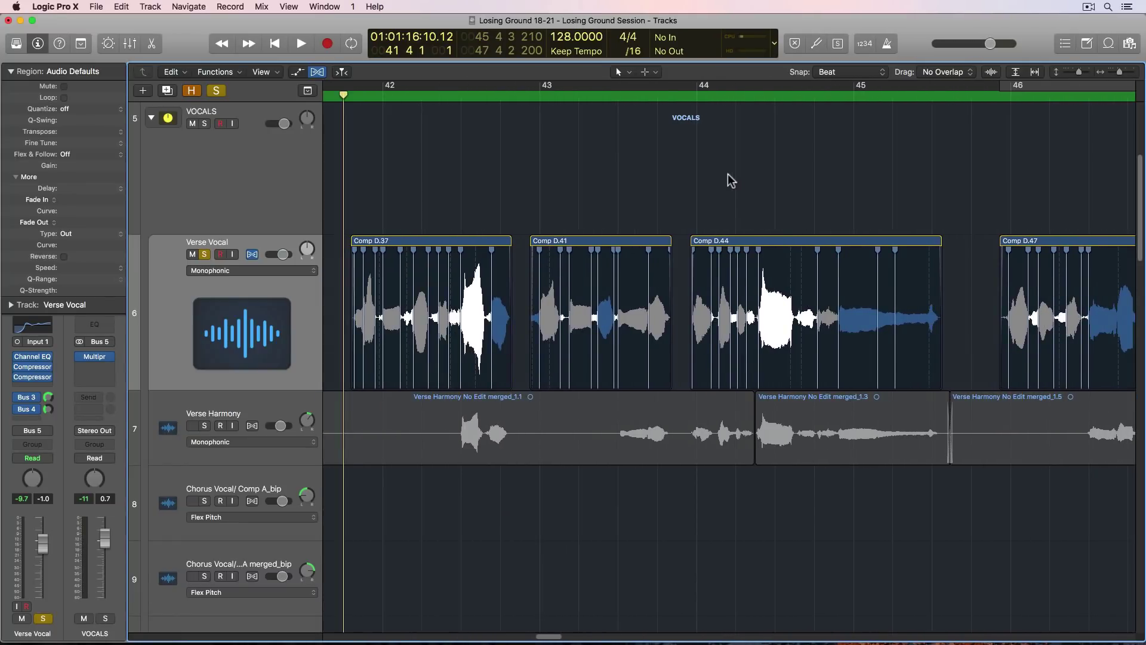
{"action": "key", "text": "s"}
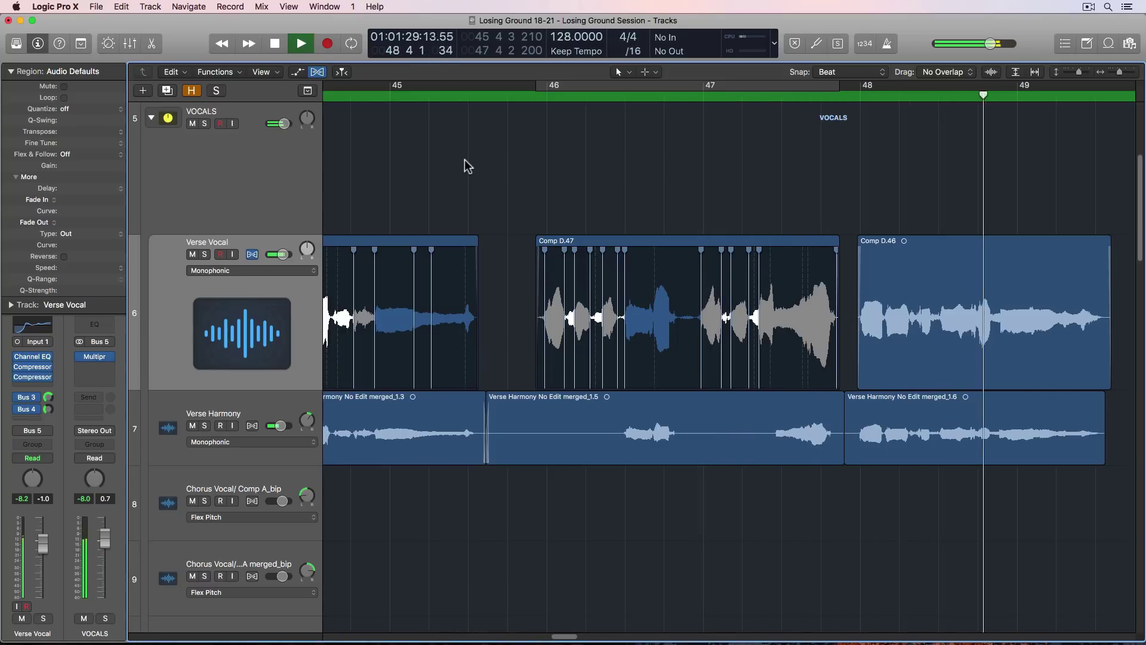
{"action": "key", "text": "space"}
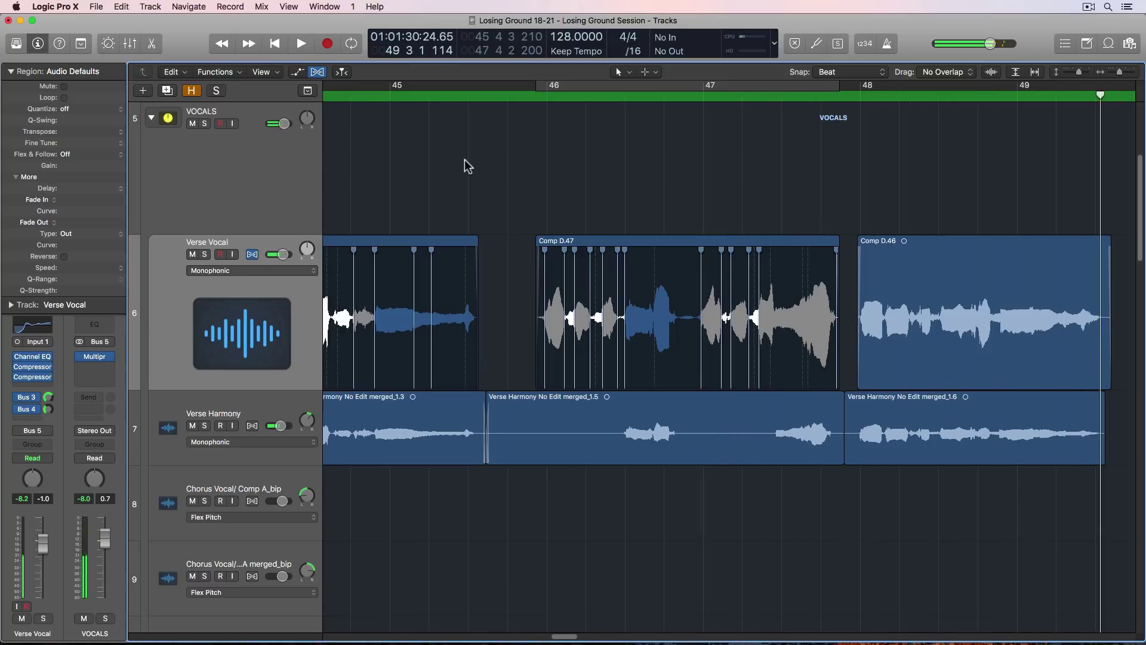
Step: Place the playhead at the start of region Comp D.47, solo the Verse Vocal and play the region
{"action": "left_click", "coordinate": [645, 97]}
{"action": "key", "text": "super+Right"}
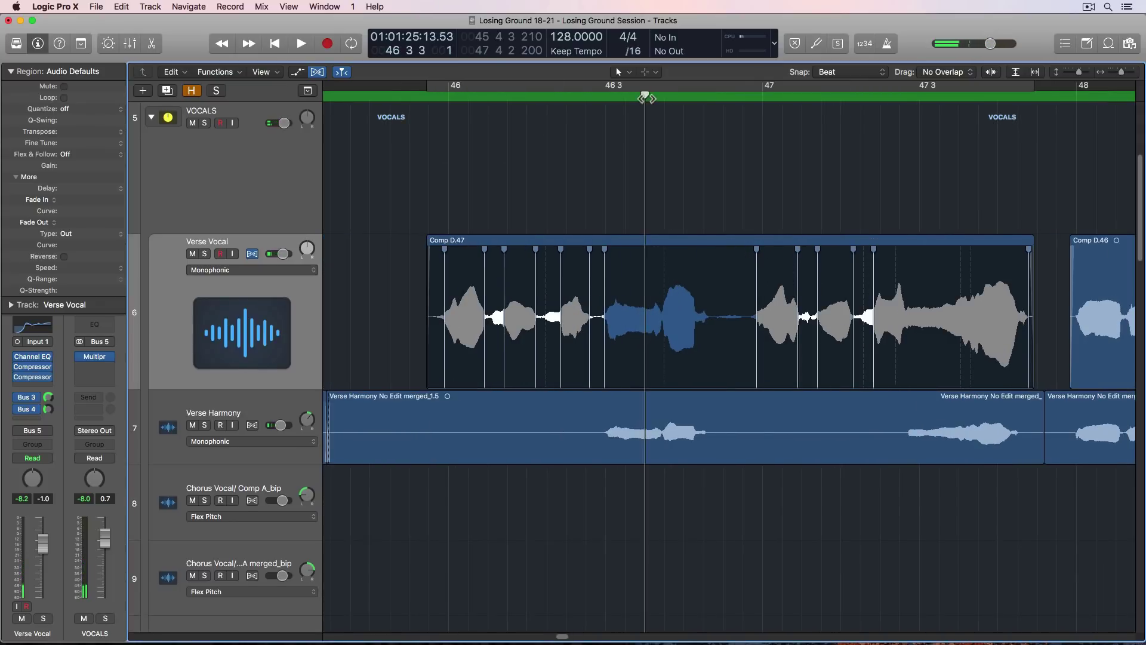
{"action": "left_click", "coordinate": [428, 97]}
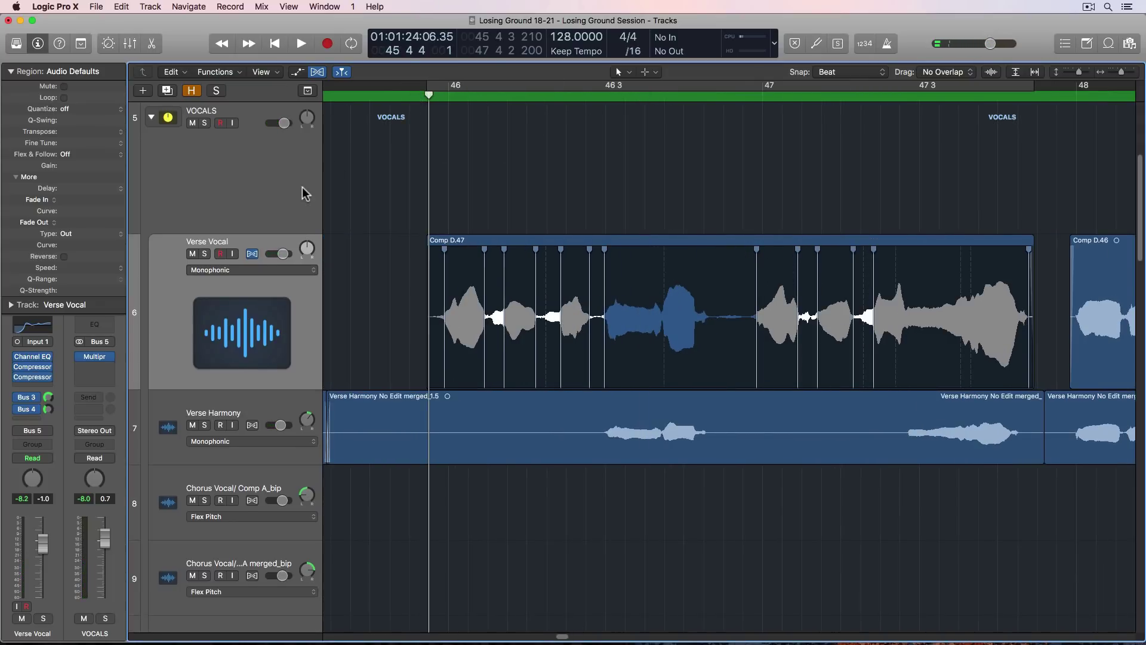
{"action": "left_click", "coordinate": [212, 252]}
{"action": "left_click", "coordinate": [205, 253]}
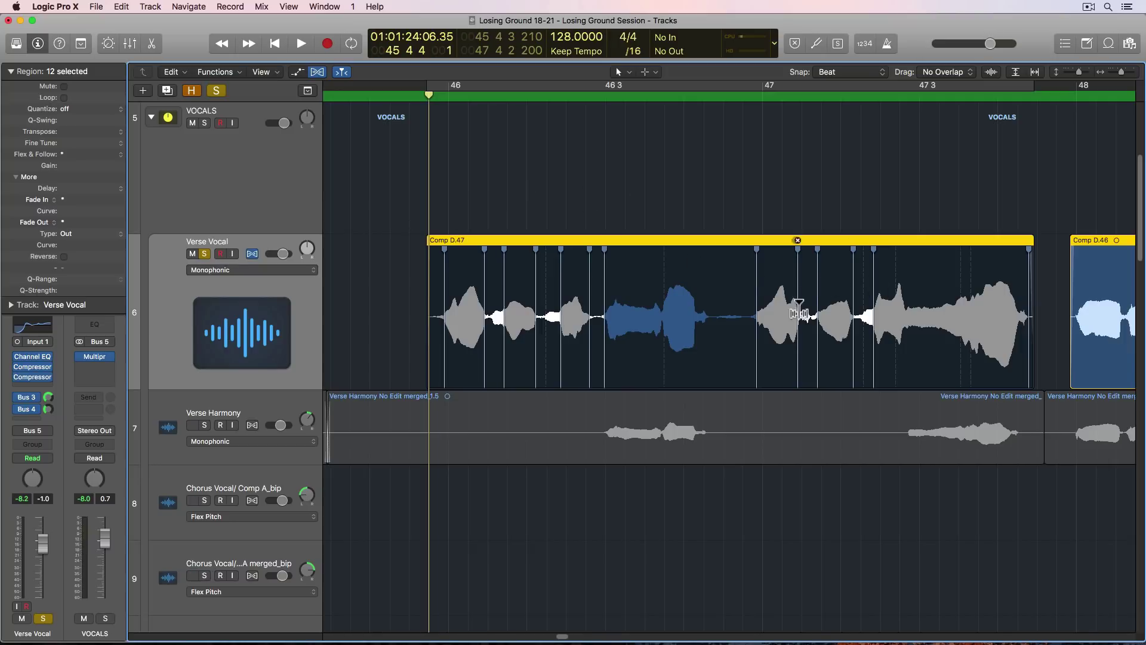
{"action": "left_click", "coordinate": [510, 201]}
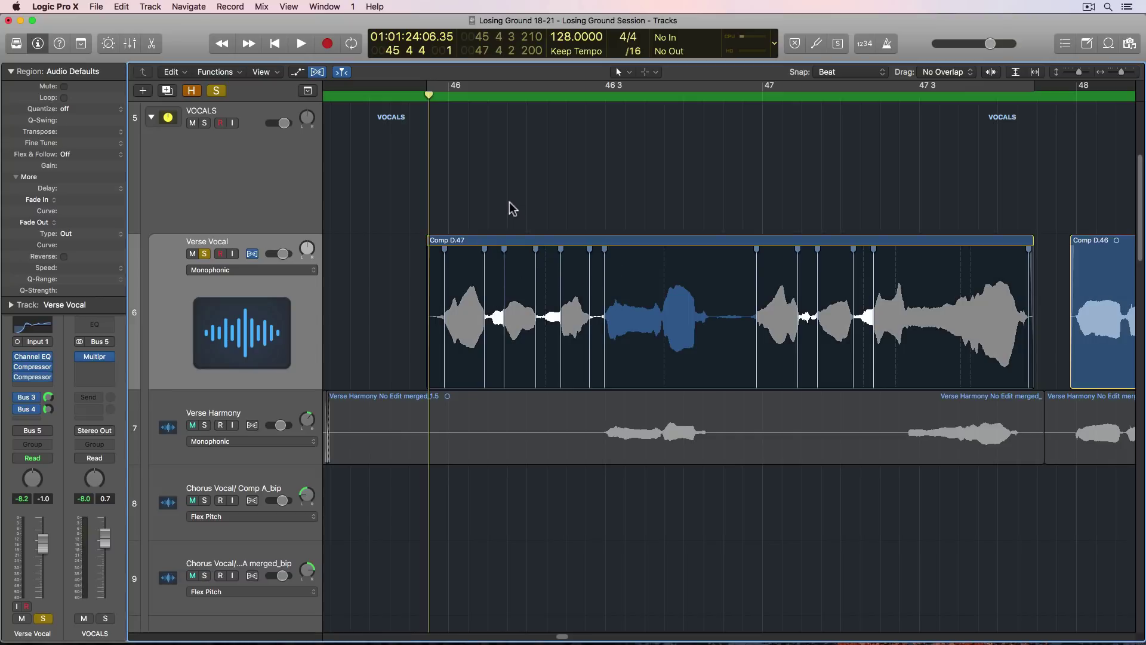
{"action": "key", "text": "space"}
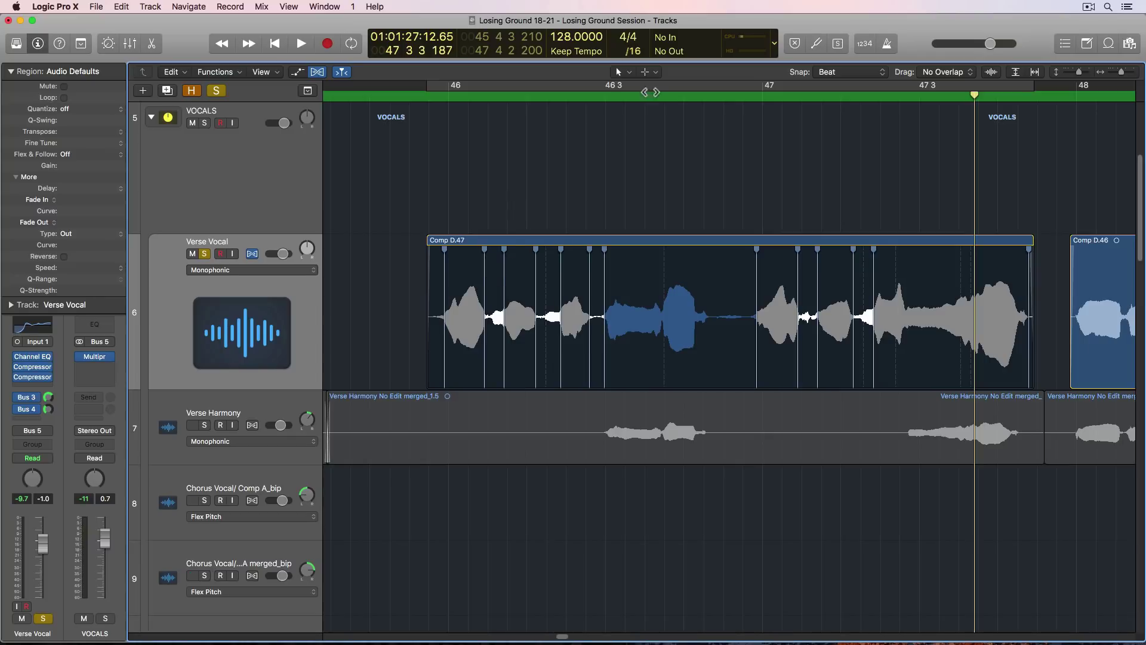
Step: Erase the flex markers in region Comp D.47 between its first marker near bar 46 and the one at bar 46 beat 3
{"action": "key", "text": "t"}
{"action": "key", "text": "Escape"}
{"action": "left_click", "coordinate": [484, 300]}
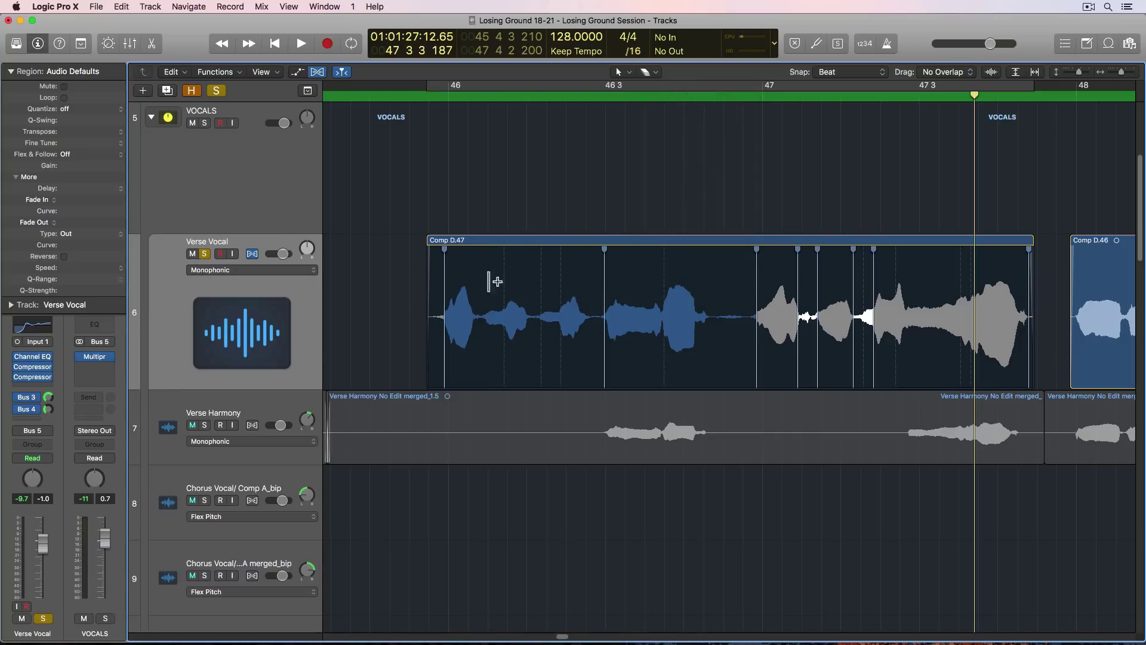
Step: With the Marquee Tool, select bar 47 to bar 47 beat 3 of region Comp D.47 and set the playhead to bar 46
{"action": "left_click", "coordinate": [646, 72]}
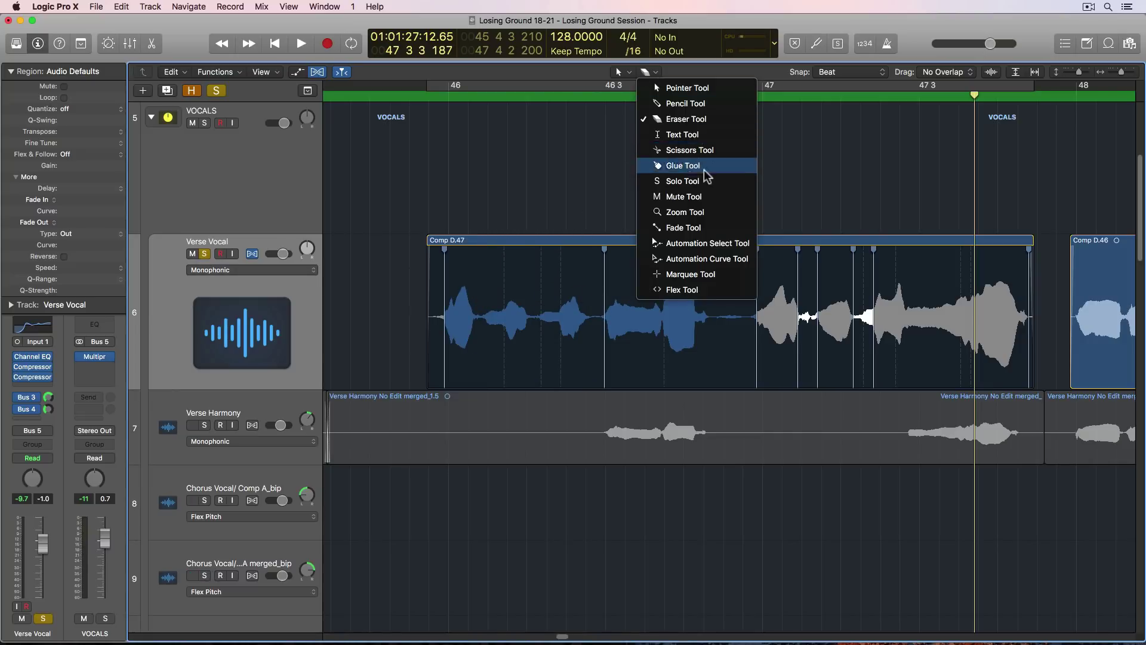
{"action": "left_click", "coordinate": [704, 275]}
{"action": "left_click_drag", "start_coordinate": [800, 267], "coordinate": [902, 271]}
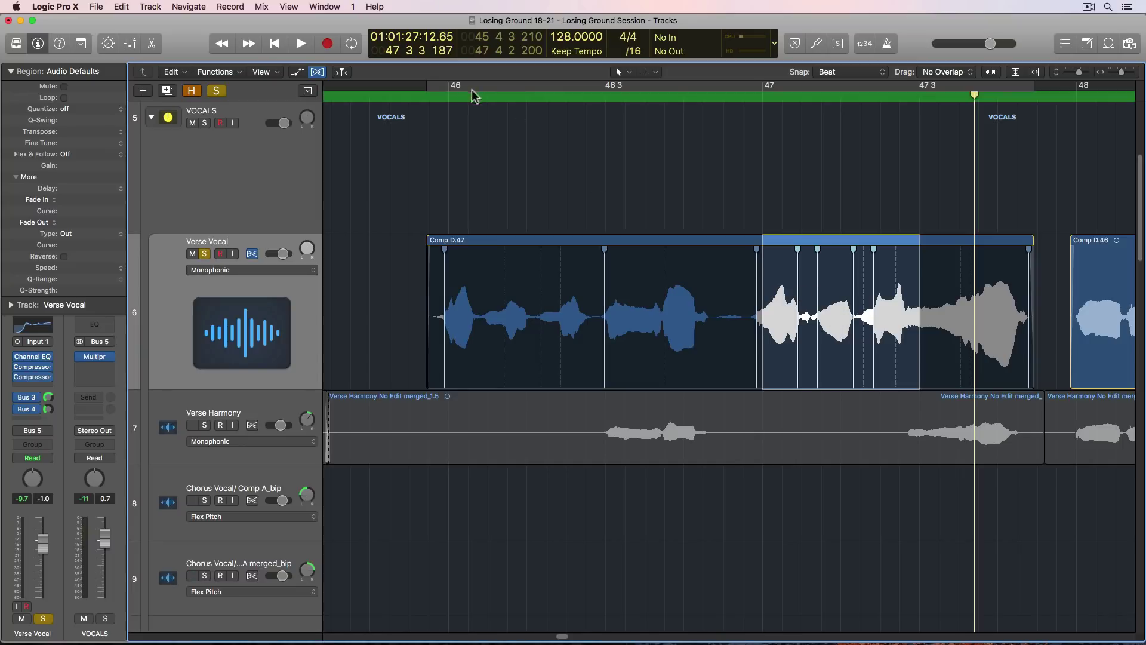
{"action": "key", "text": "space"}
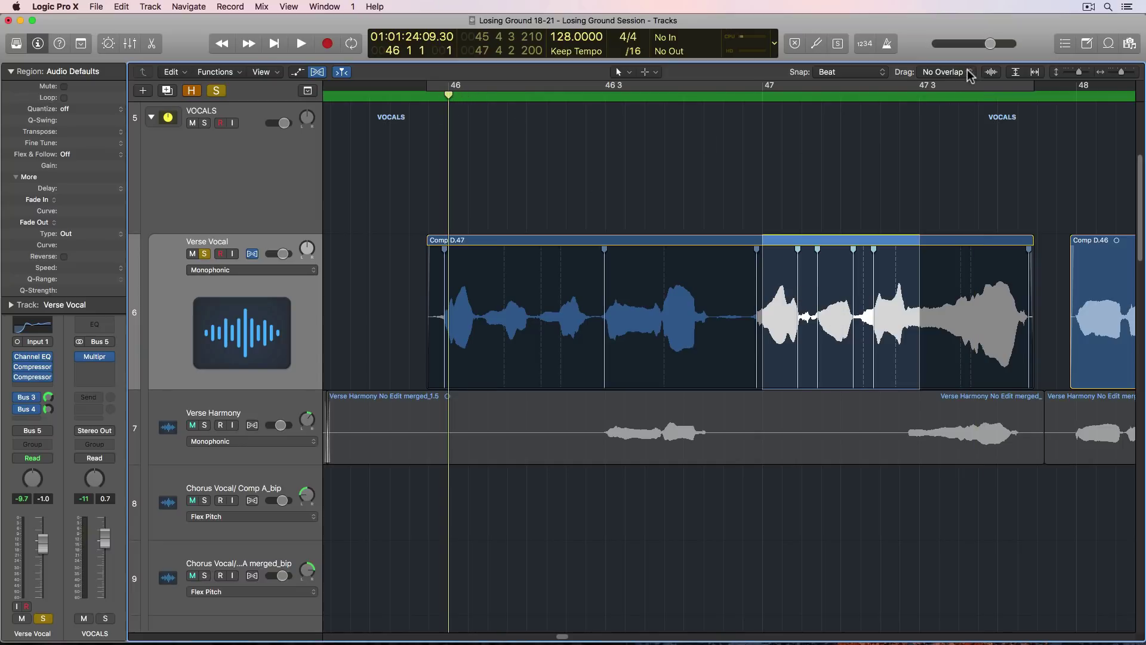
Step: Copy the marquee selection from bar 47 onto the Verse Vocal at bar 46, replacing the audio up to bar 46 beat 3
{"action": "left_click", "coordinate": [972, 73]}
{"action": "left_click", "coordinate": [958, 72]}
{"action": "left_click", "coordinate": [687, 178]}
{"action": "key", "text": "super+z"}
{"action": "left_click", "coordinate": [556, 189]}
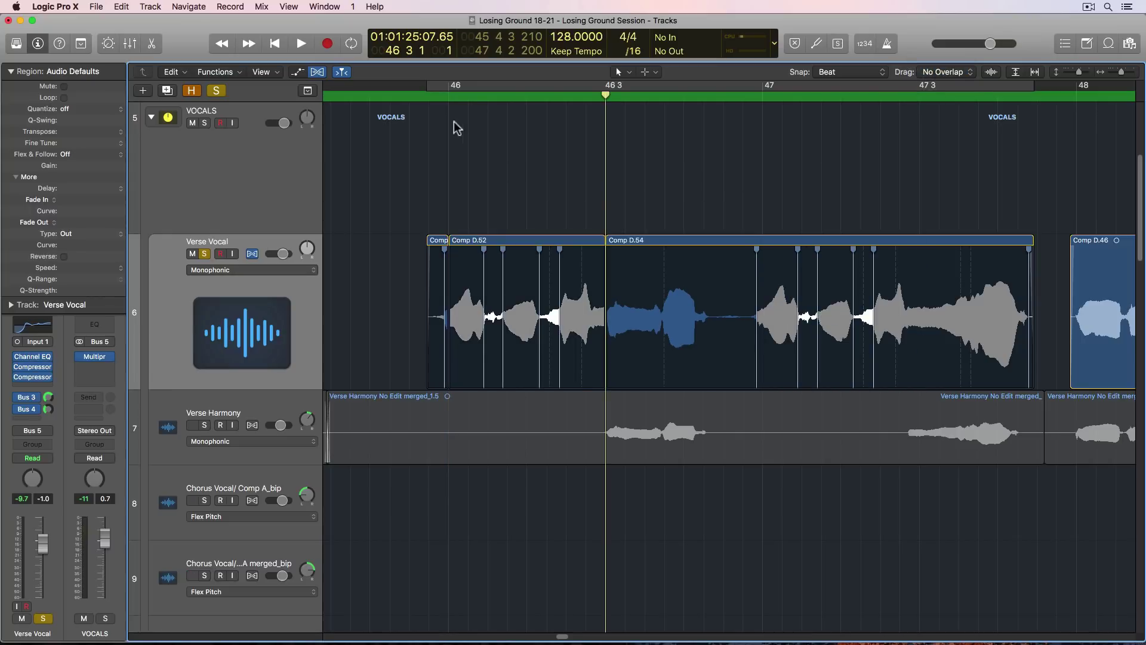
Step: Play the edited Verse Vocal phrase from its start just before bar 46
{"action": "left_click", "coordinate": [430, 90]}
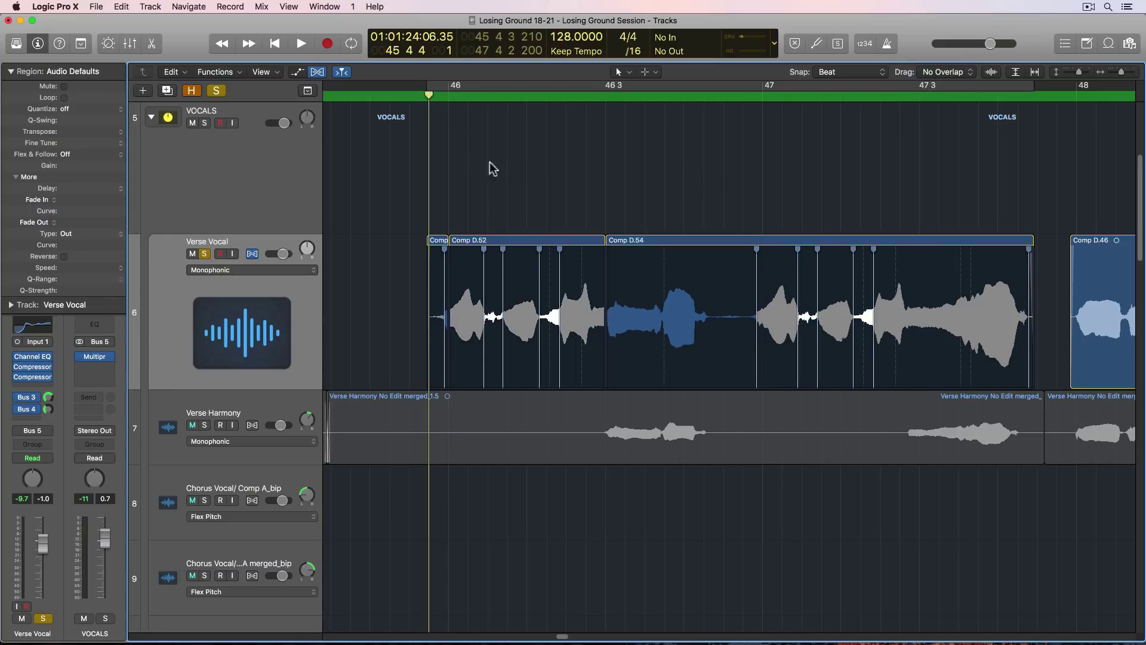
{"action": "key", "text": "space"}
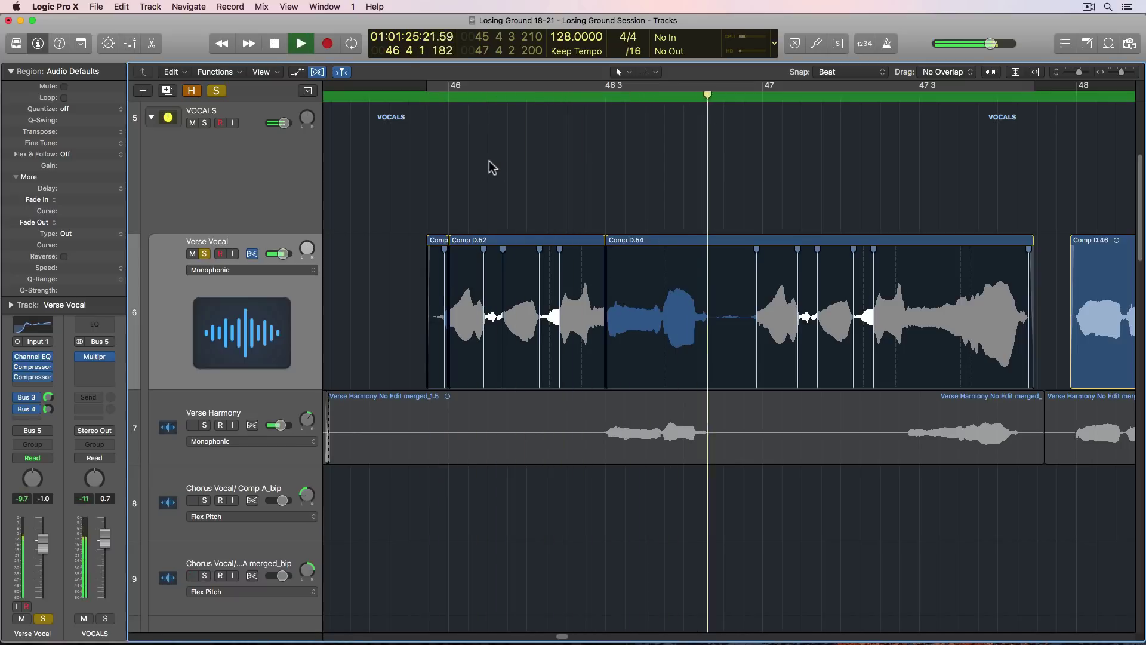
{"action": "left_click", "coordinate": [448, 95]}
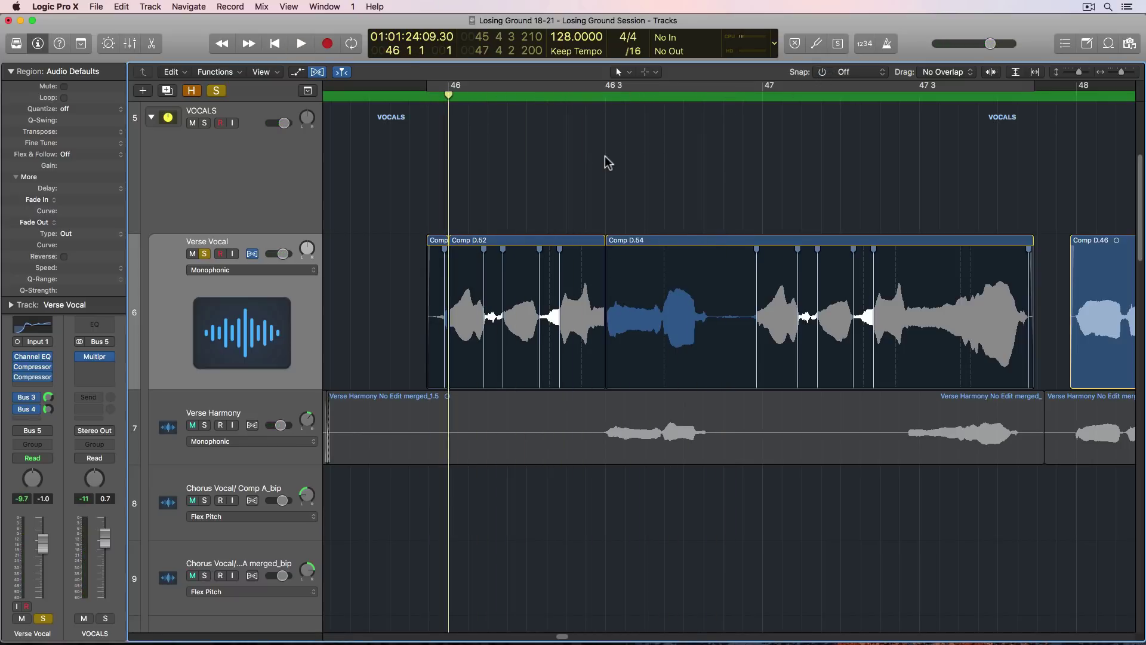
Step: With snapping off, move the edit point between Comp D.53 and Comp D.52 to just before 46 1 4 and loop the phrase
{"action": "key", "text": "super+Right"}
{"action": "key", "text": "super+Right"}
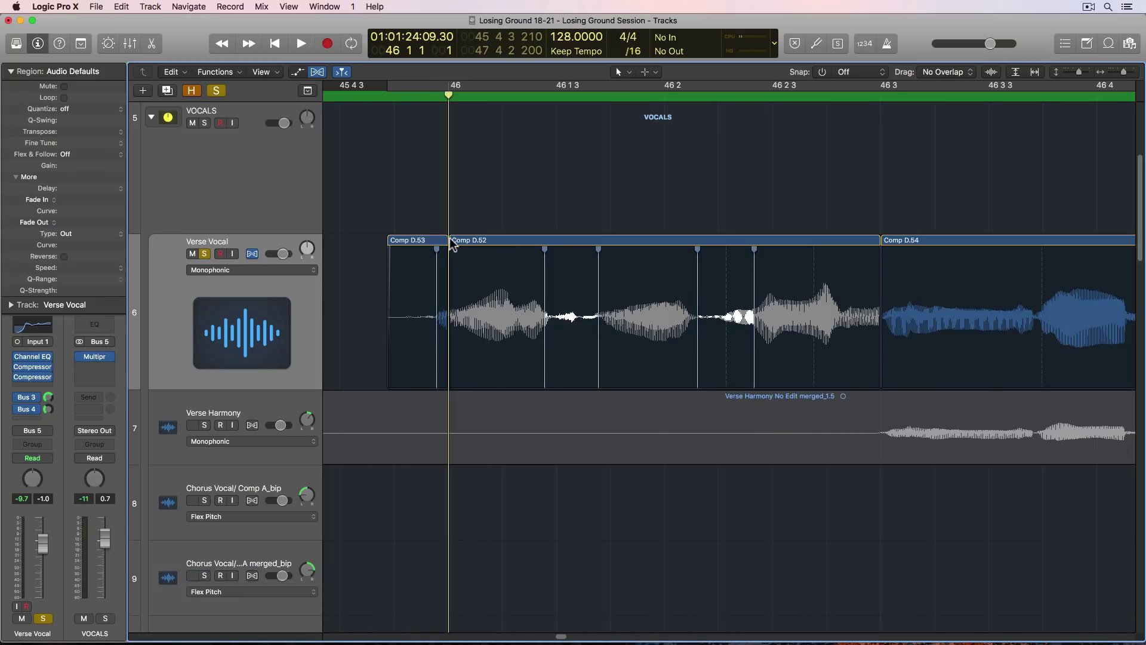
{"action": "left_click_drag", "start_coordinate": [448, 240], "coordinate": [553, 345]}
{"action": "key", "text": "space"}
{"action": "key", "text": "space"}
{"action": "left_click", "coordinate": [394, 97]}
{"action": "key", "text": "space"}
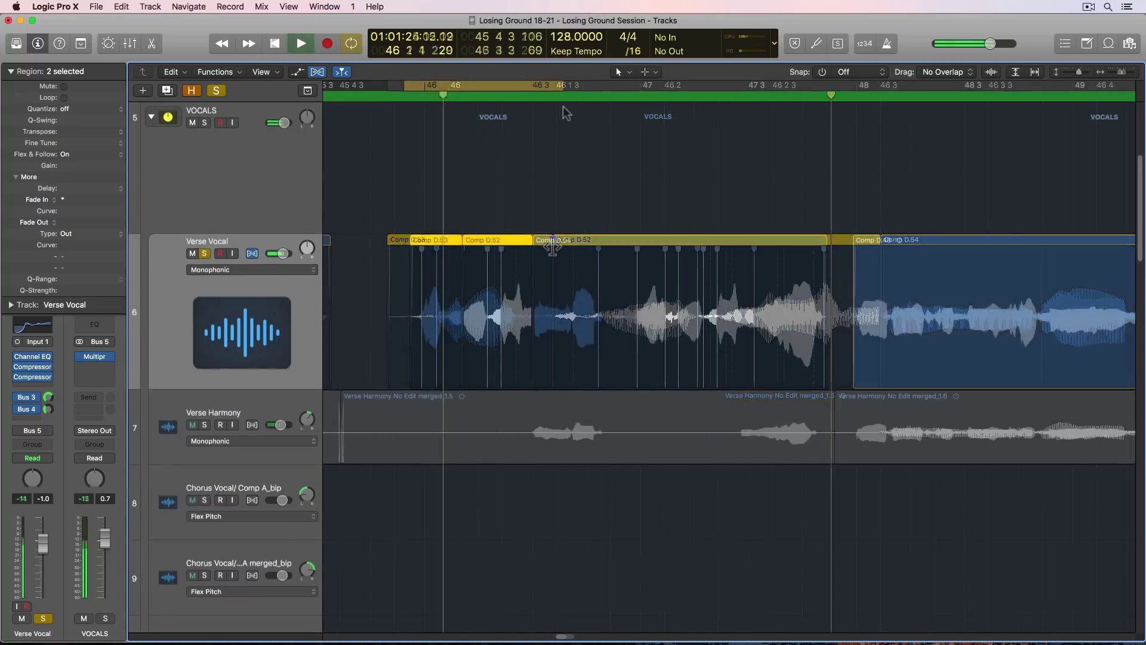
Step: Move the edit point between Comp D.52 and Comp D.54 to just before 46 2 3 and extend the playing cycle range to about 46 4 3
{"action": "key", "text": "super+Right"}
{"action": "key", "text": "super+Right"}
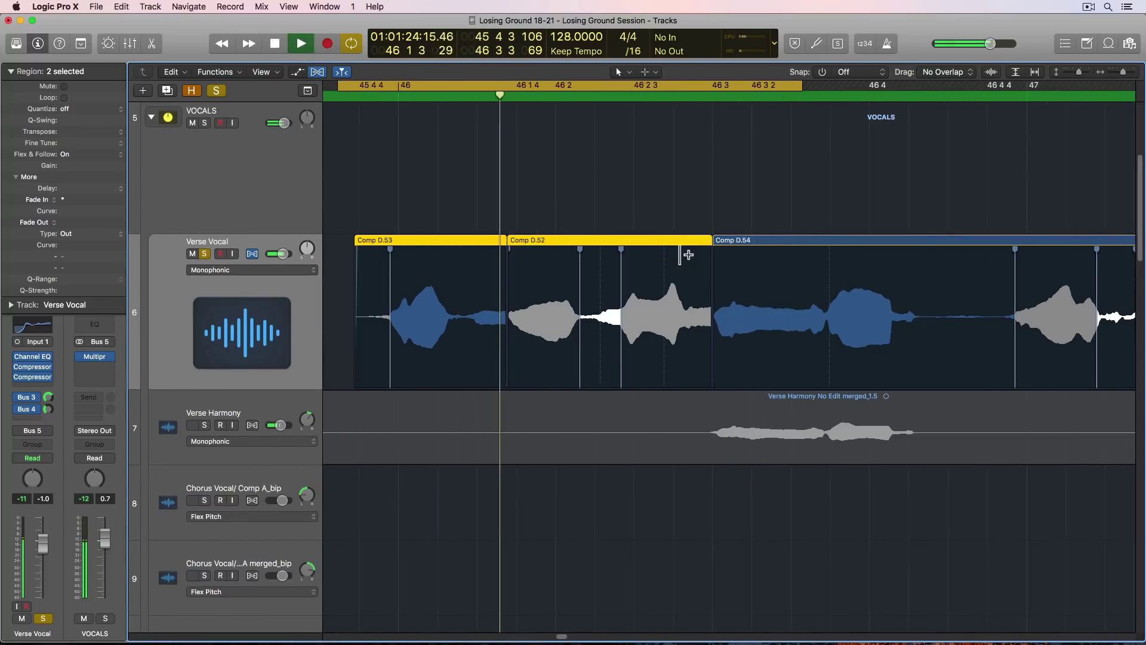
{"action": "left_click_drag", "start_coordinate": [713, 249], "coordinate": [619, 264]}
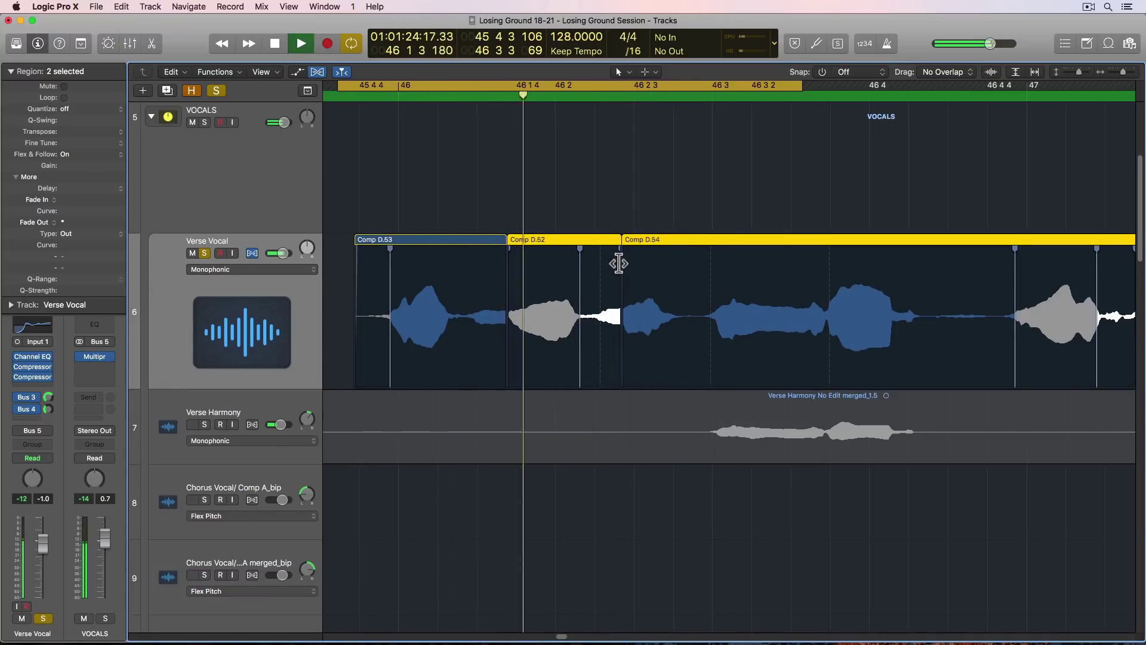
{"action": "left_click_drag", "start_coordinate": [803, 85], "coordinate": [969, 96]}
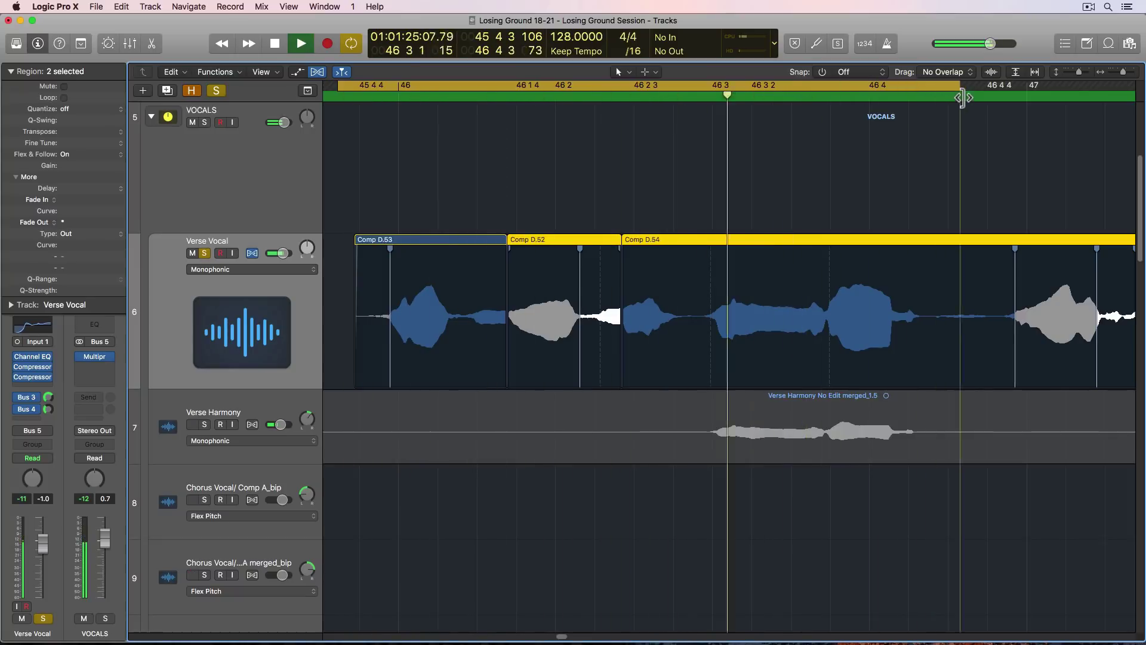
{"action": "key", "text": "space"}
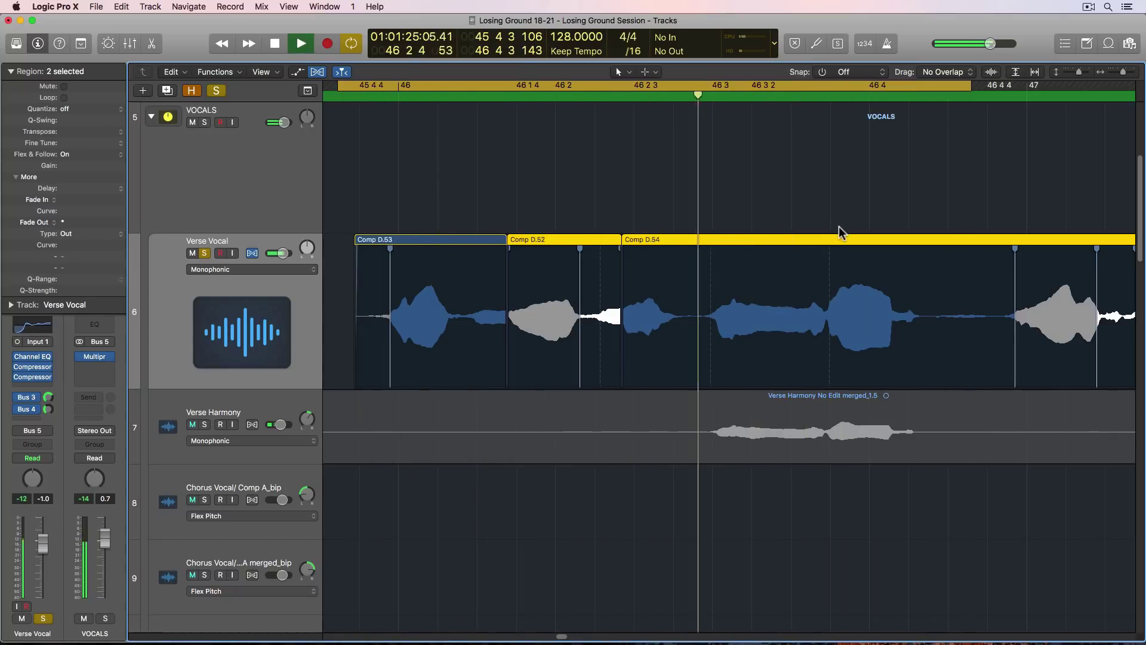
{"action": "left_click", "coordinate": [561, 192]}
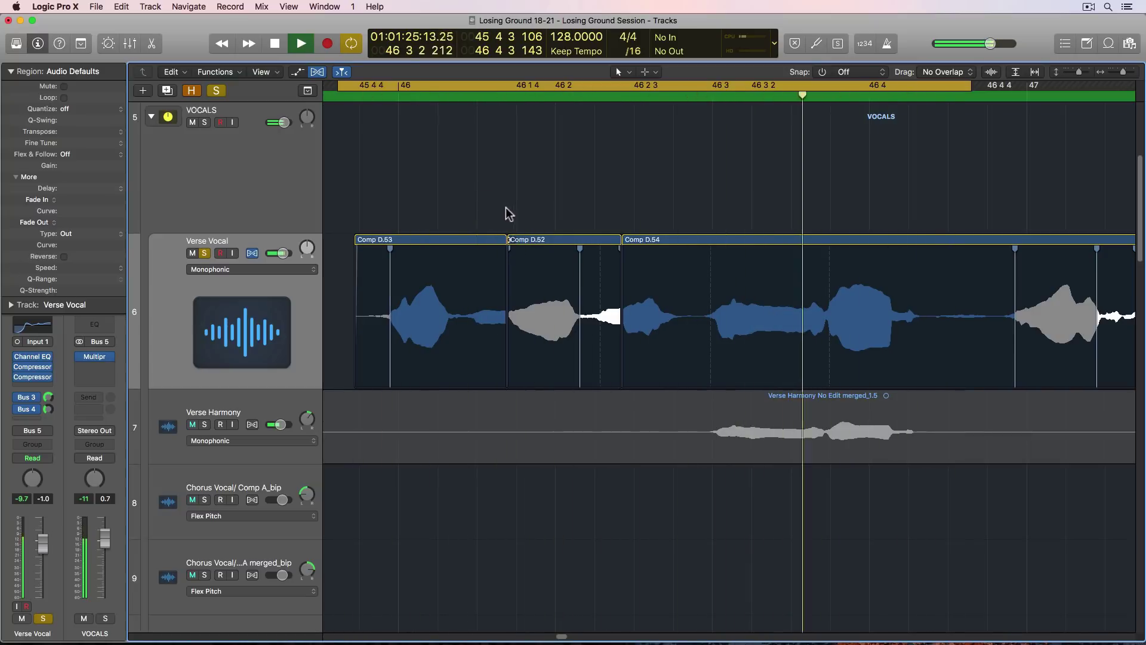
{"action": "key", "text": "space"}
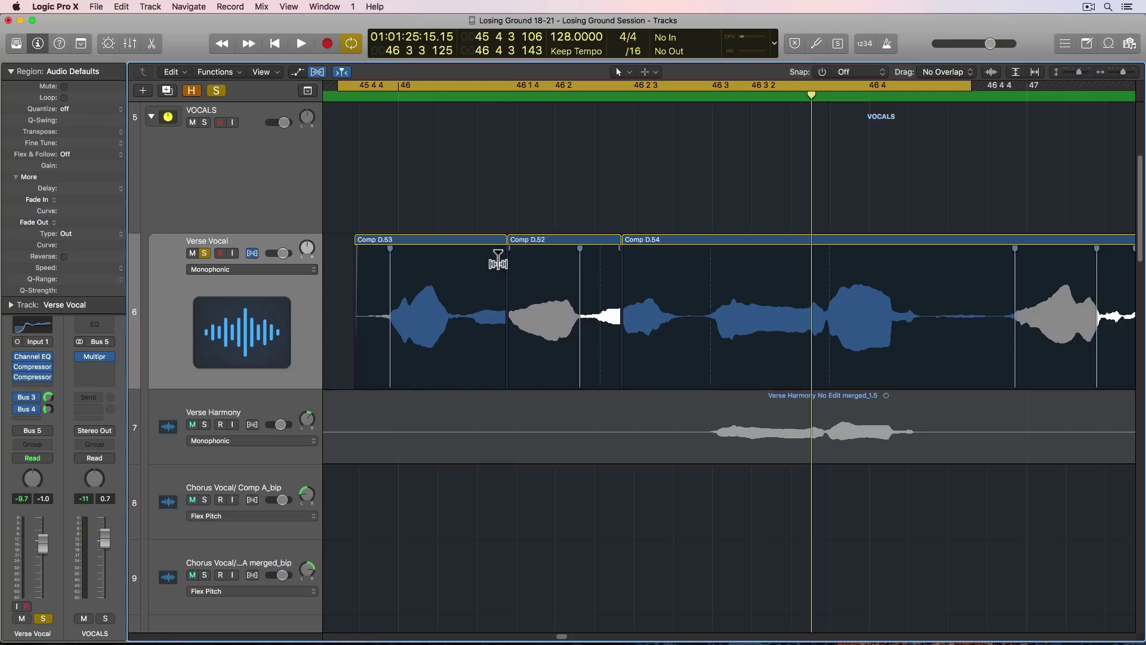
Step: Crossfade the Comp D.53/D.52 and Comp D.52/D.54 edit points with 49 ms fades and play them back
{"action": "left_click", "coordinate": [498, 261]}
{"action": "left_click_drag", "start_coordinate": [516, 263], "coordinate": [499, 263]}
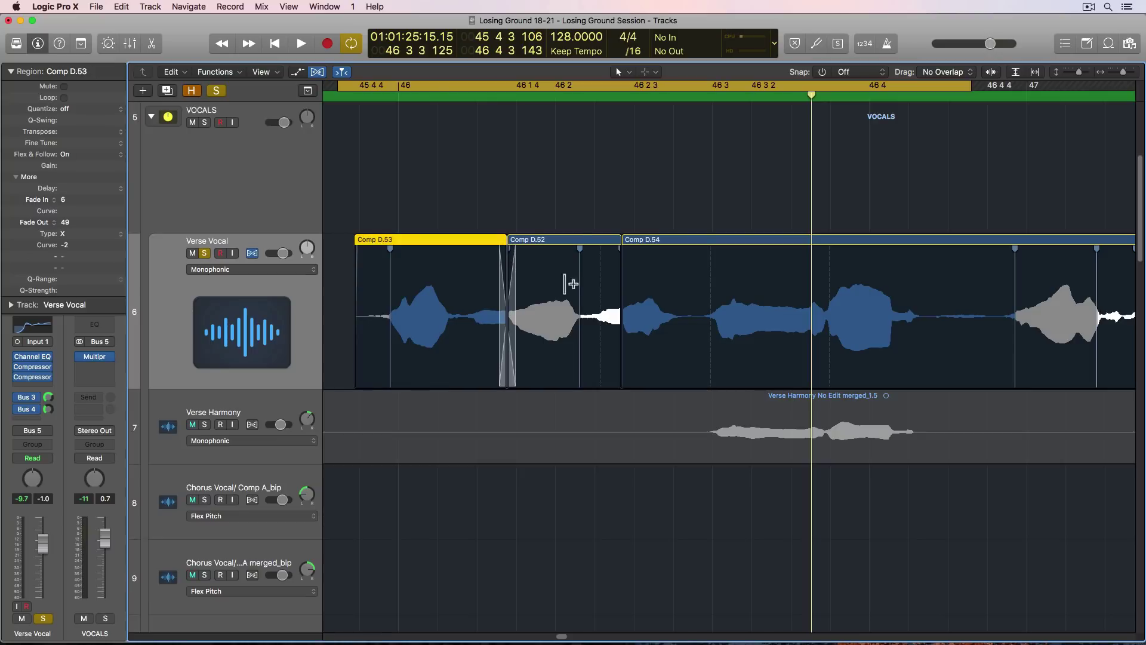
{"action": "left_click", "coordinate": [614, 292]}
{"action": "left_click_drag", "start_coordinate": [629, 287], "coordinate": [636, 275]}
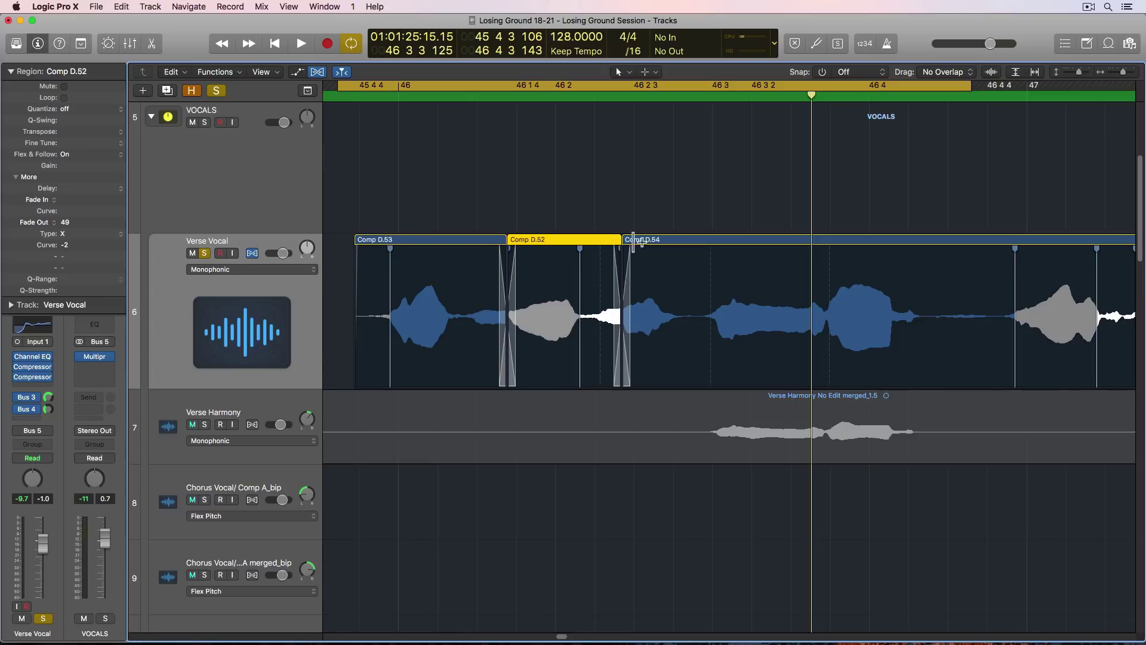
{"action": "key", "text": "space"}
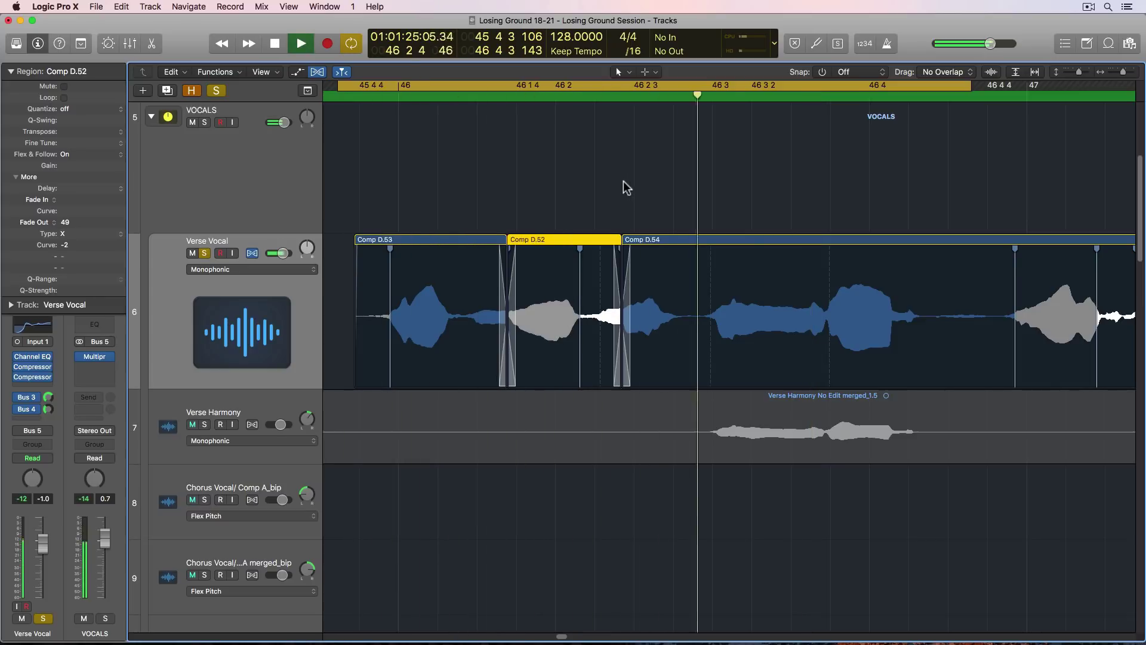
{"action": "left_click", "coordinate": [623, 181]}
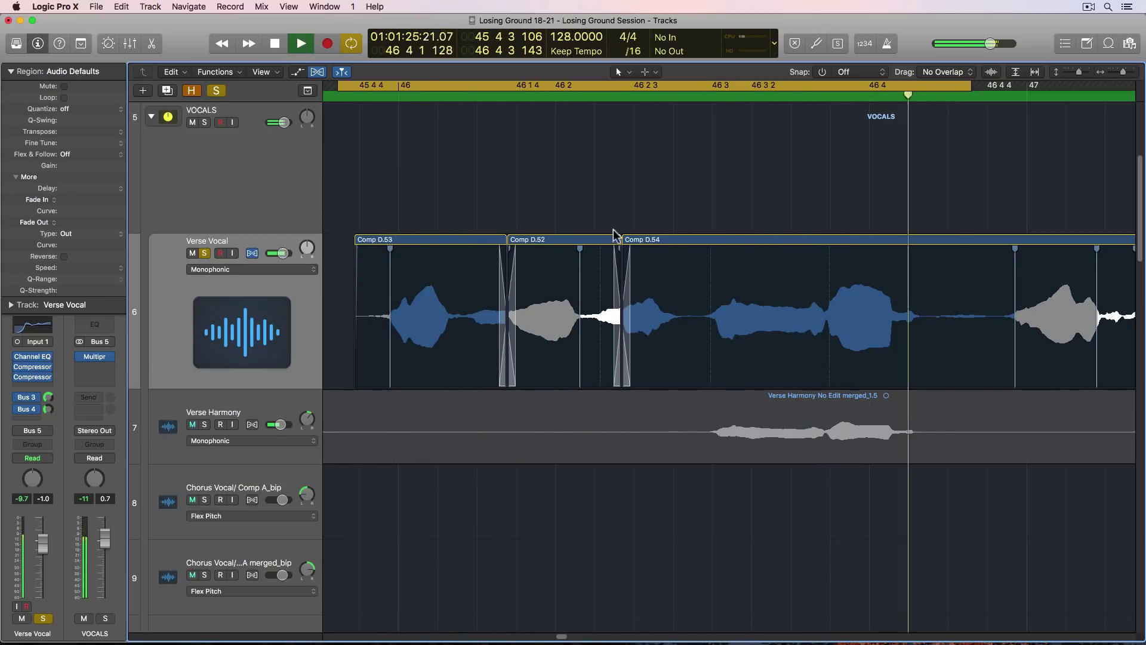
{"action": "key", "text": "space"}
Step: Cut the quiet gap out of Comp D.54 between about 46 4 2 and just before bar 47, and fade out the end of the first phrase
{"action": "left_click", "coordinate": [645, 72]}
{"action": "key", "text": "super+Left"}
{"action": "left_click", "coordinate": [657, 292]}
{"action": "left_click", "coordinate": [776, 330]}
{"action": "left_click_drag", "start_coordinate": [793, 348], "coordinate": [829, 348]}
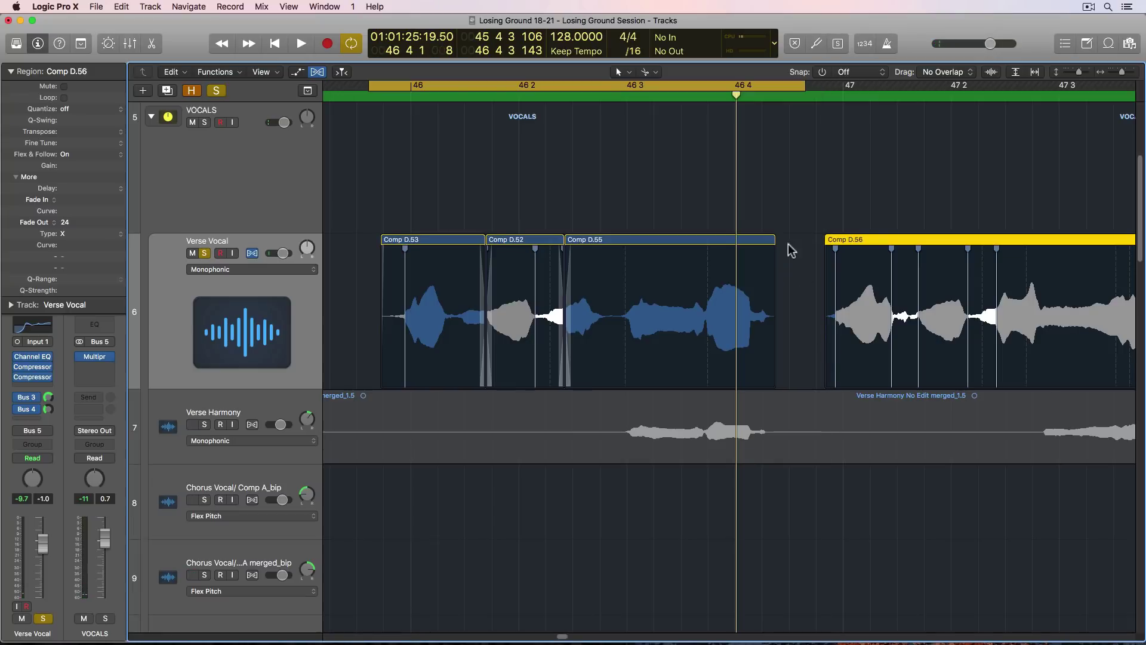
{"action": "left_click", "coordinate": [801, 215]}
{"action": "left_click_drag", "start_coordinate": [767, 326], "coordinate": [793, 322]}
Step: Join the three crossfaded Verse Vocal regions around bar 46 into a new audio file and play the result
{"action": "left_click", "coordinate": [801, 204]}
{"action": "left_click_drag", "start_coordinate": [803, 202], "coordinate": [447, 263]}
{"action": "key", "text": "super+j"}
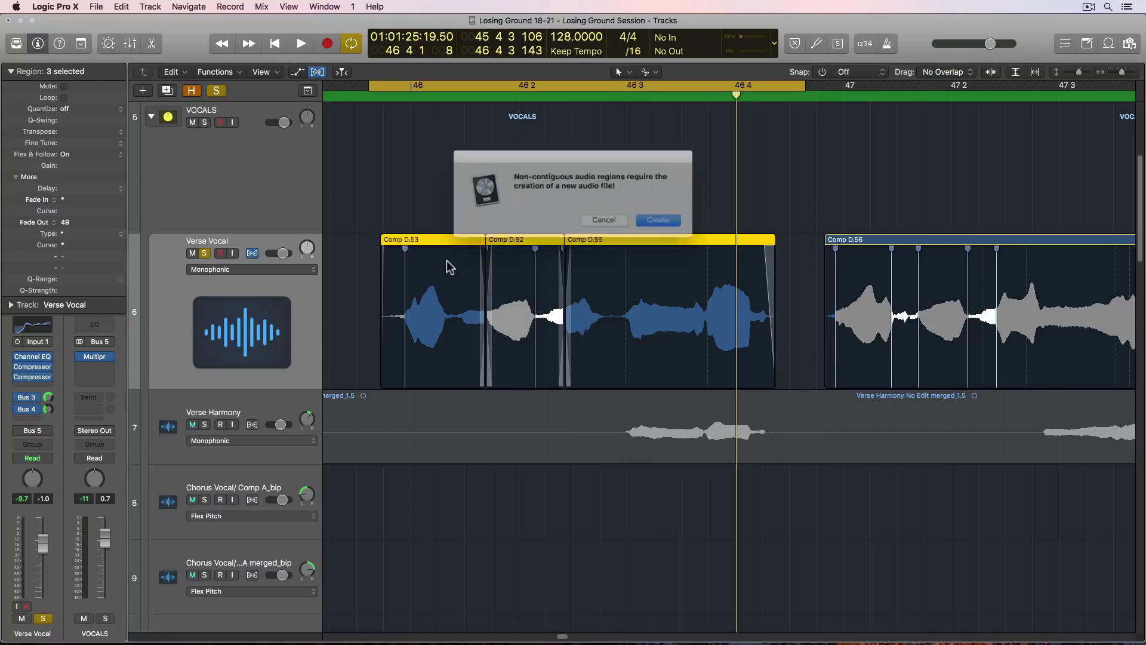
{"action": "key", "text": "Return"}
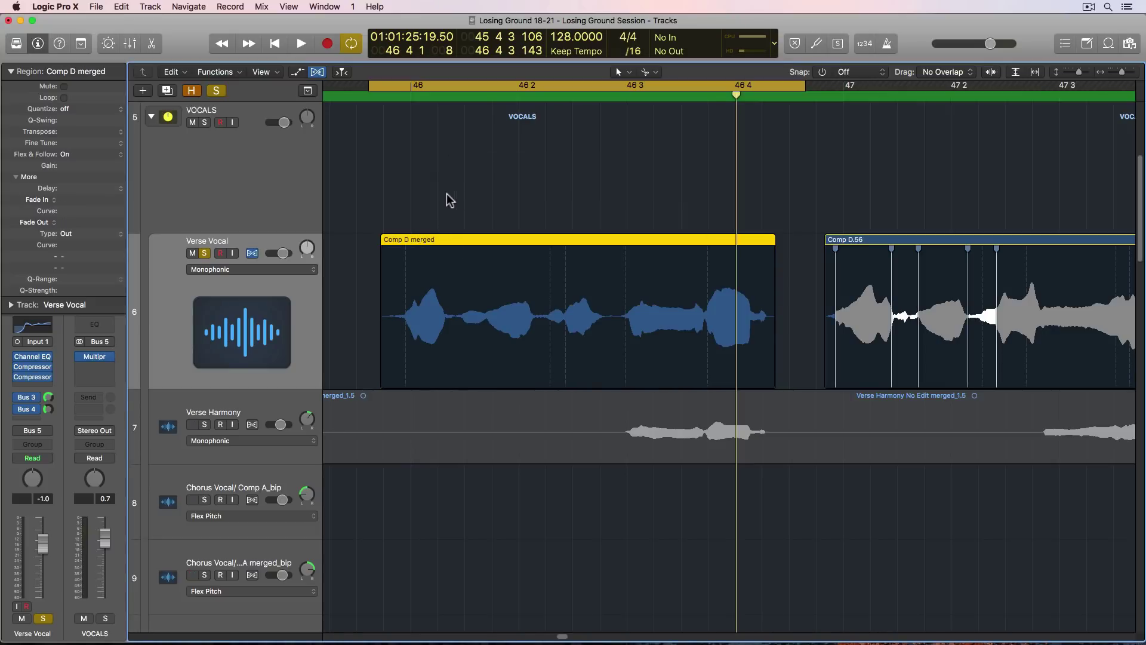
{"action": "key", "text": "space"}
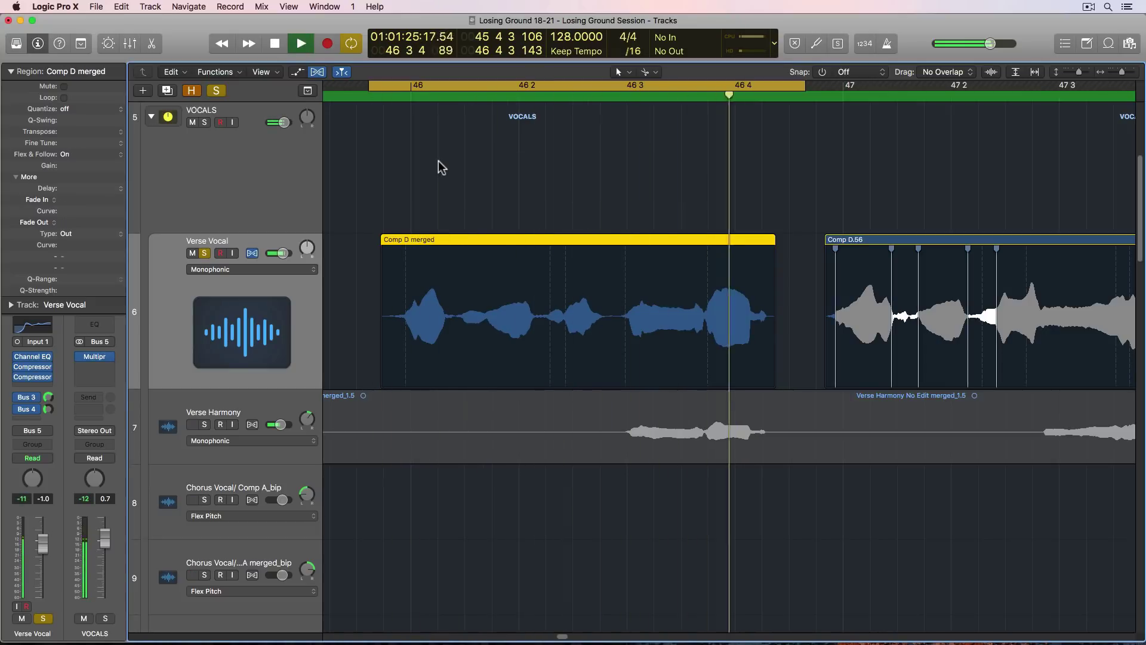
{"action": "key", "text": "space"}
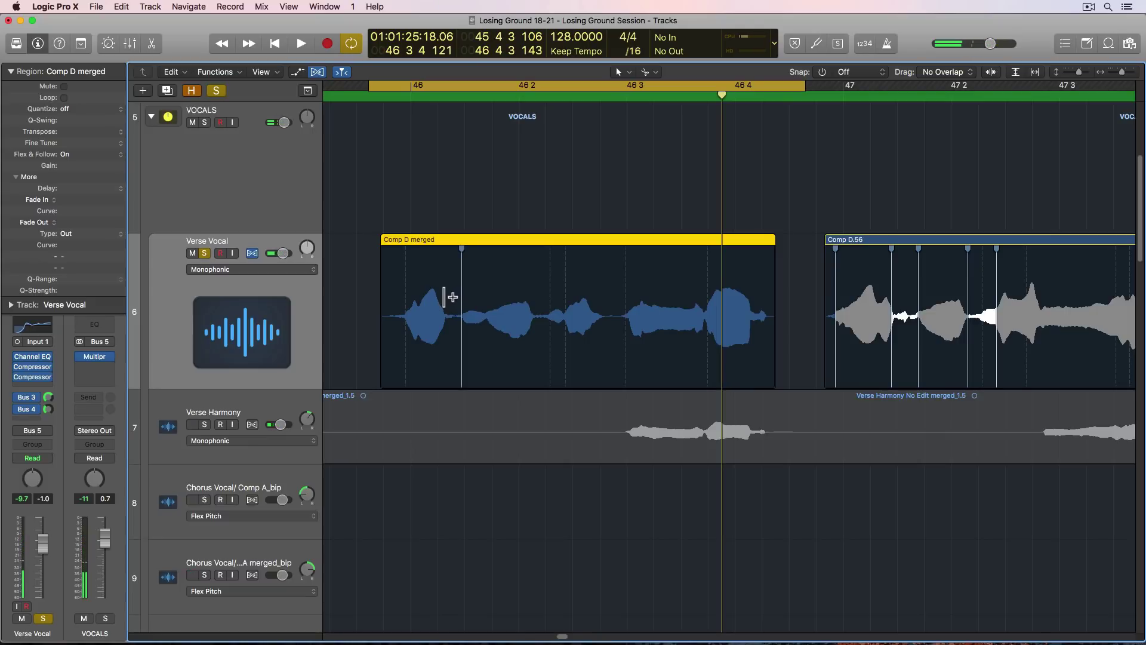
Step: Place flex markers around the first word of region Comp D merged near bar 46, lengthen the word slightly and play it
{"action": "left_click_drag", "start_coordinate": [444, 297], "coordinate": [448, 297]}
{"action": "left_click", "coordinate": [404, 280]}
{"action": "left_click_drag", "start_coordinate": [425, 292], "coordinate": [416, 290]}
{"action": "mouse_move", "coordinate": [435, 289]}
{"action": "left_mouse_down"}
{"action": "mouse_move", "coordinate": [417, 290]}
{"action": "mouse_move", "coordinate": [449, 281]}
{"action": "left_mouse_up"}
{"action": "key", "text": "space"}
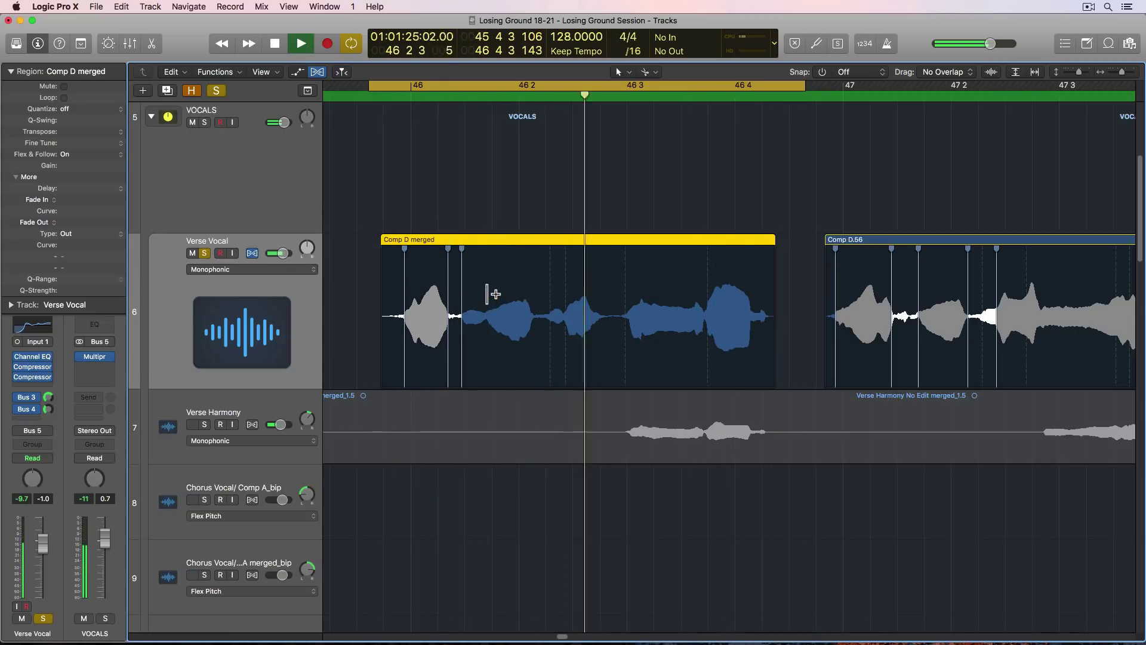
Step: Add flex markers around the second word of Comp D merged, extend its end to just past bar 46 beat 2 and remove the surplus markers
{"action": "left_click", "coordinate": [529, 290]}
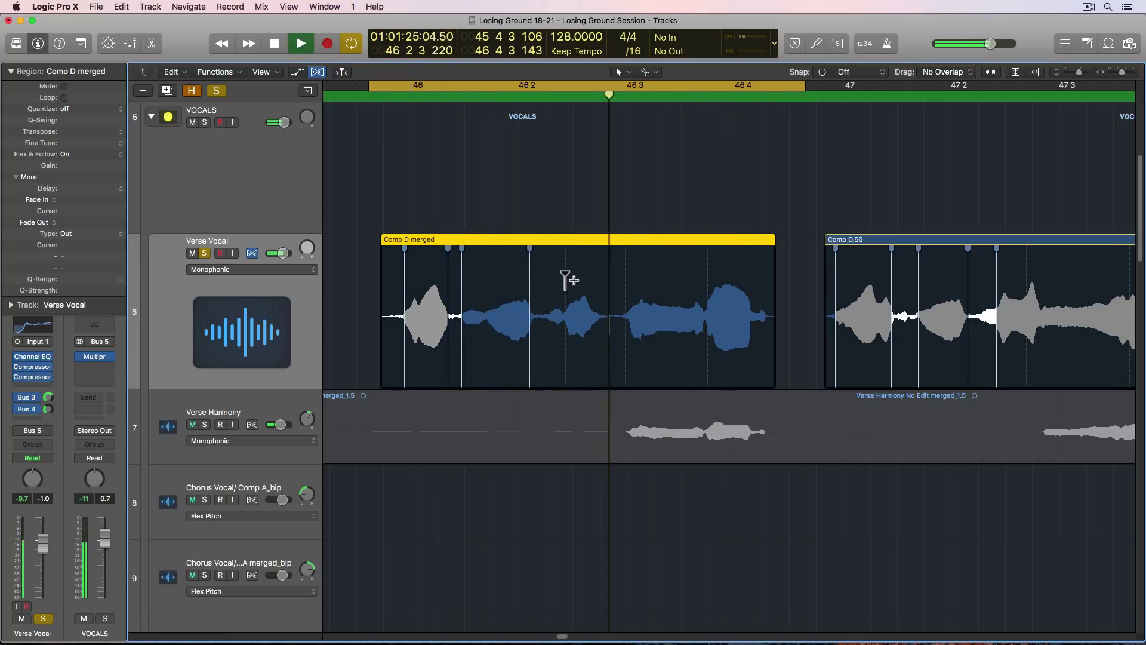
{"action": "left_click_drag", "start_coordinate": [550, 277], "coordinate": [555, 281]}
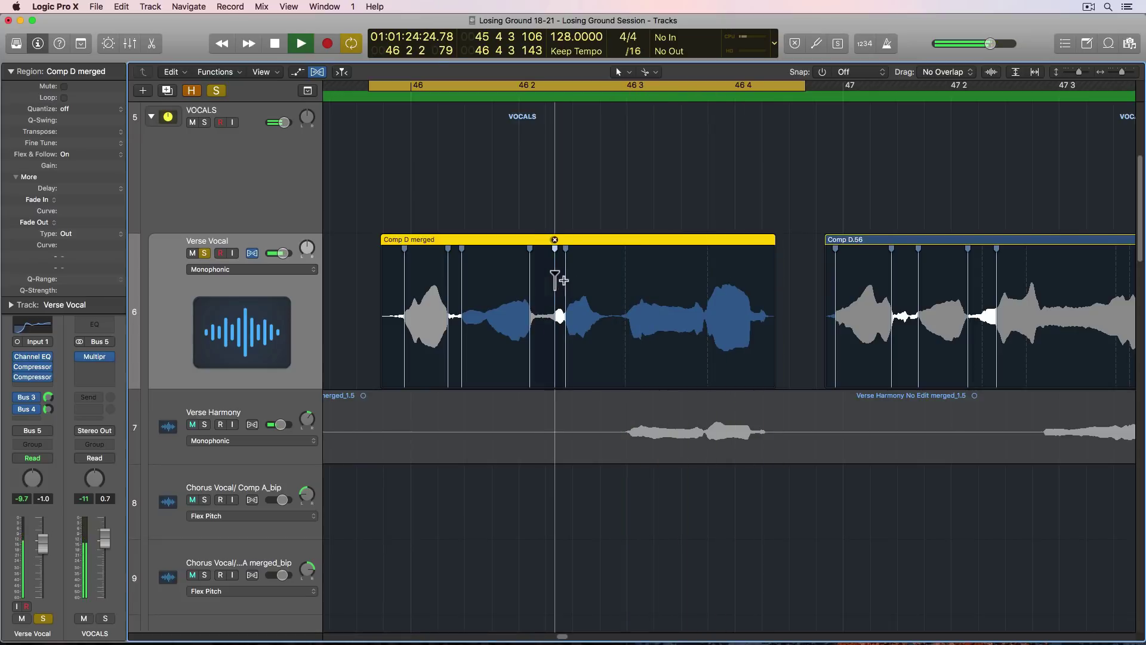
{"action": "left_click", "coordinate": [527, 268]}
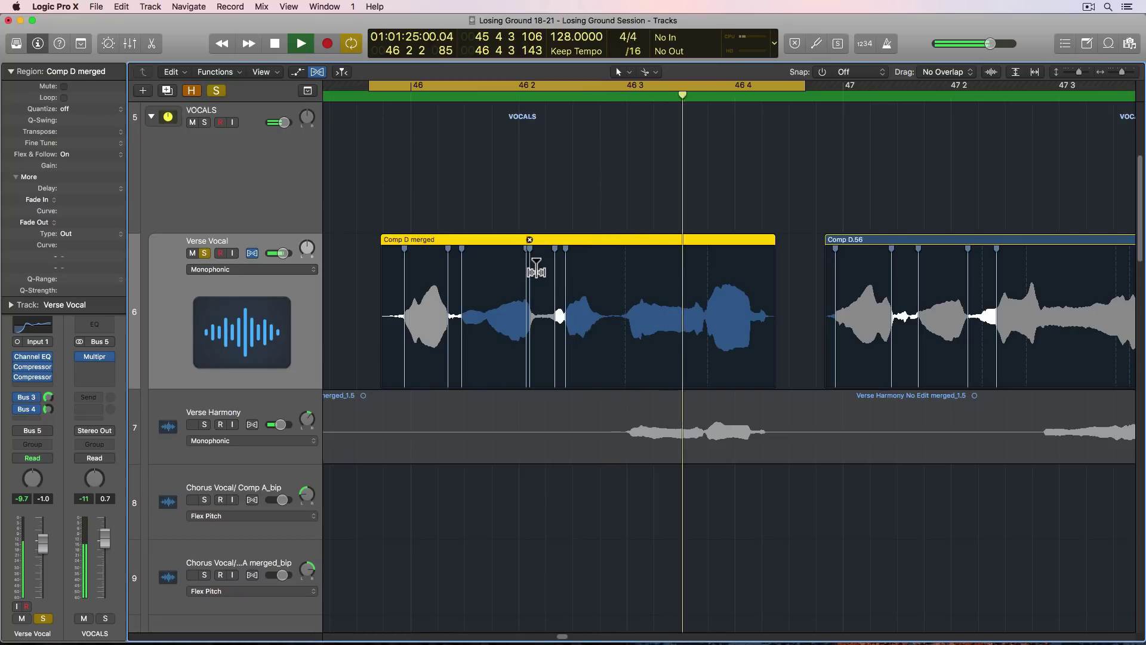
{"action": "left_click", "coordinate": [529, 239]}
{"action": "left_click", "coordinate": [540, 298]}
{"action": "left_click_drag", "start_coordinate": [539, 296], "coordinate": [537, 289]}
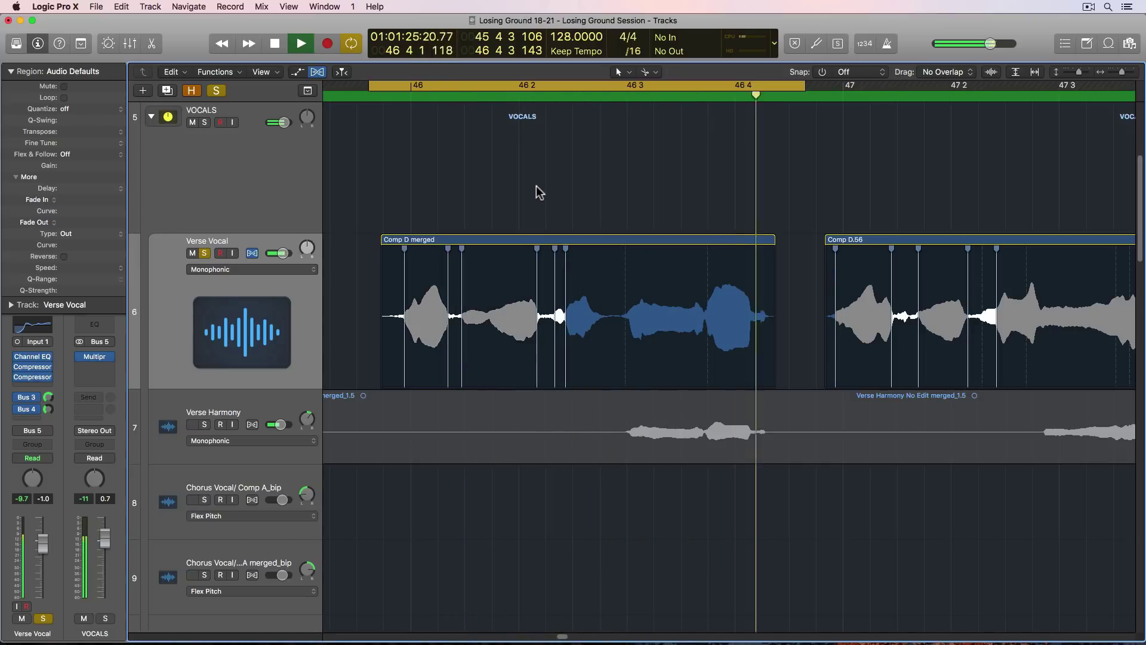
{"action": "left_click", "coordinate": [554, 241]}
{"action": "left_click", "coordinate": [558, 166]}
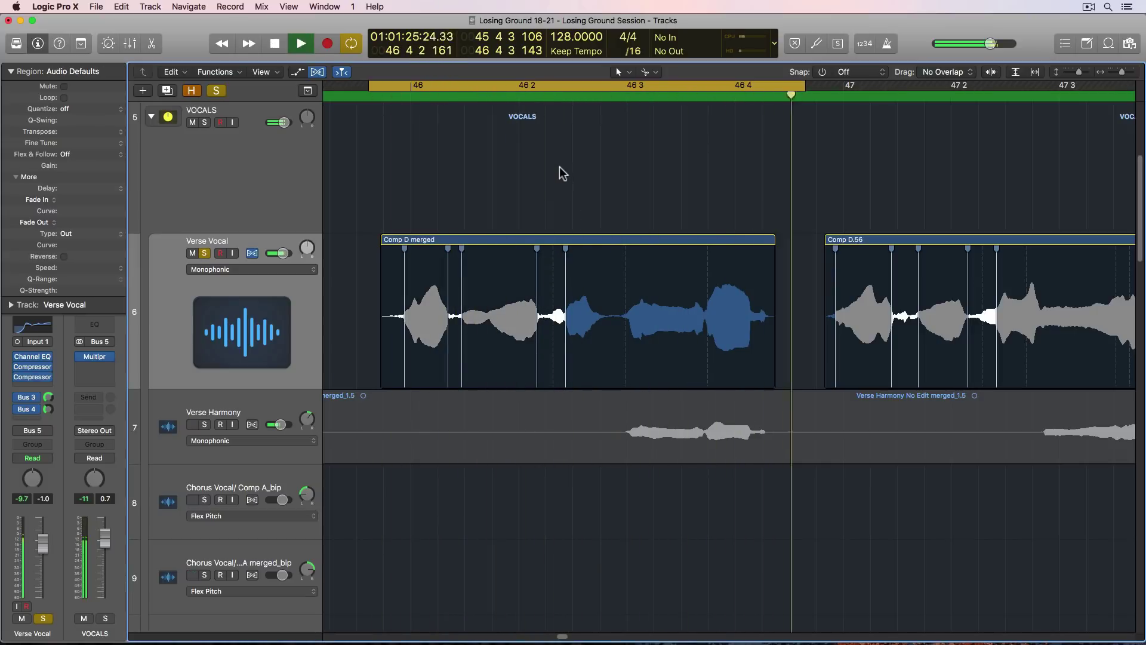
Step: Turn off the Verse Vocal's solo, stop playback and turn off the cycle range
{"action": "left_click", "coordinate": [204, 253]}
{"action": "key", "text": "space"}
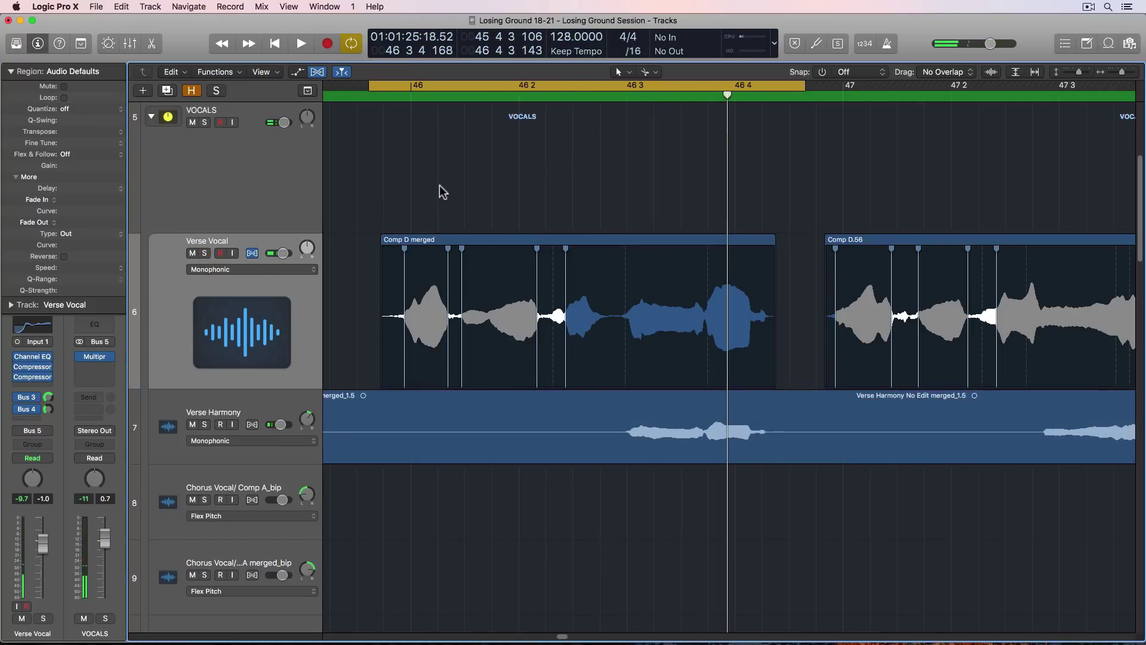
{"action": "key", "text": "super+Left"}
{"action": "key", "text": "super+Left"}
{"action": "key", "text": "super+Left"}
{"action": "key", "text": "c"}
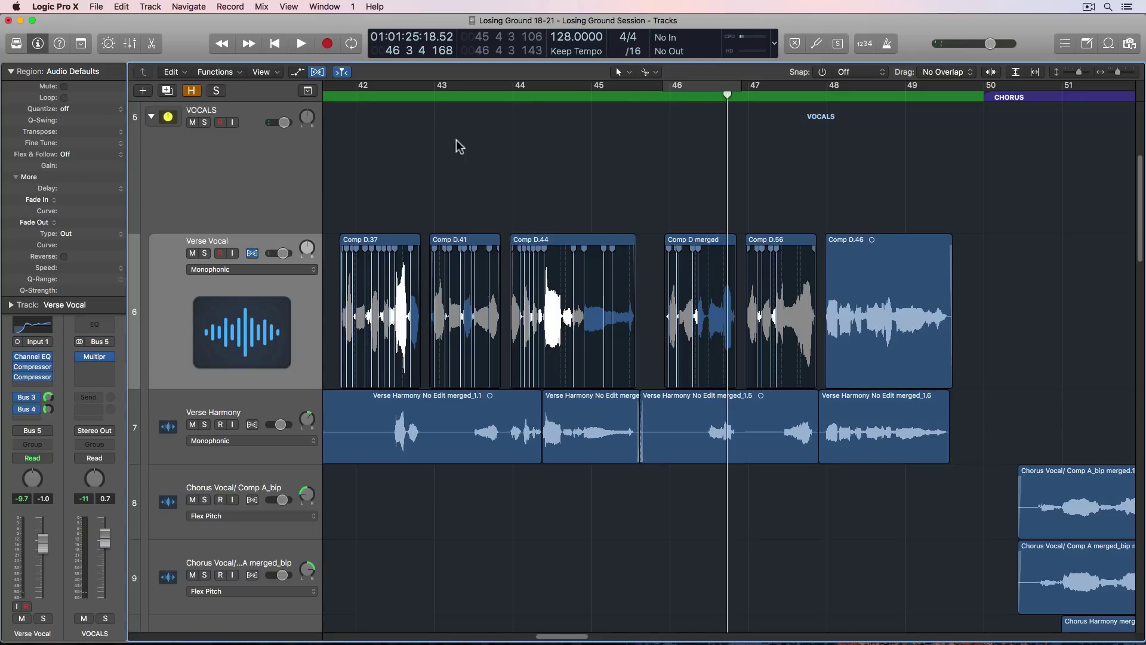
Step: Place the playhead at 41 4 4, hide the flex view and play the verse in the full mix
{"action": "key", "text": "Return"}
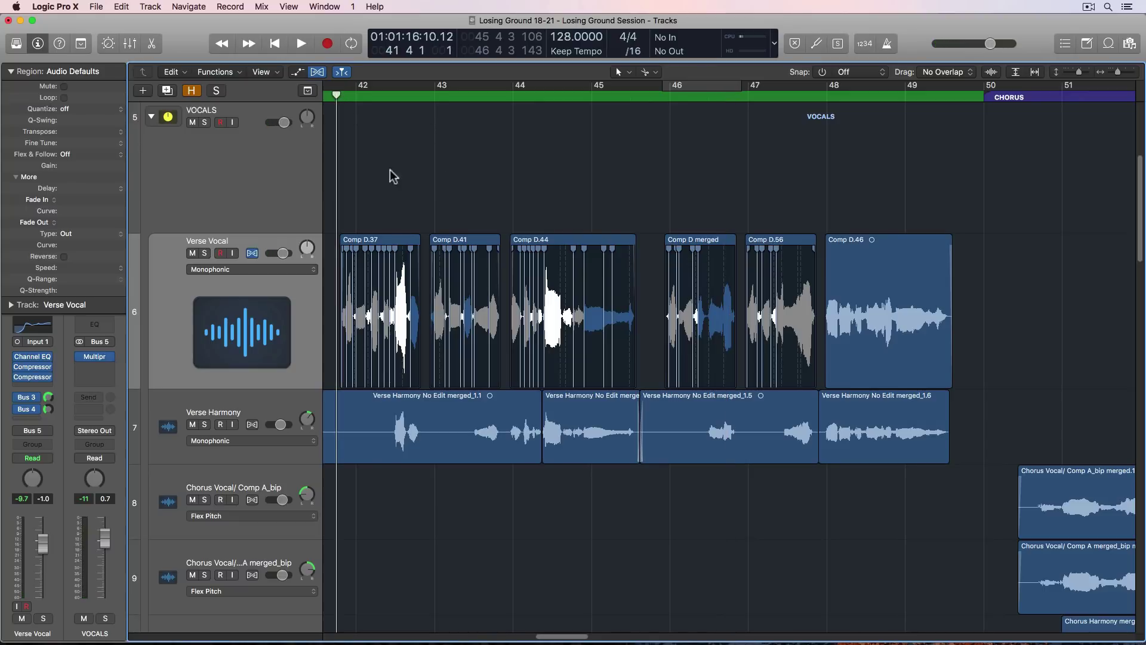
{"action": "left_click", "coordinate": [314, 74]}
{"action": "key", "text": "space"}
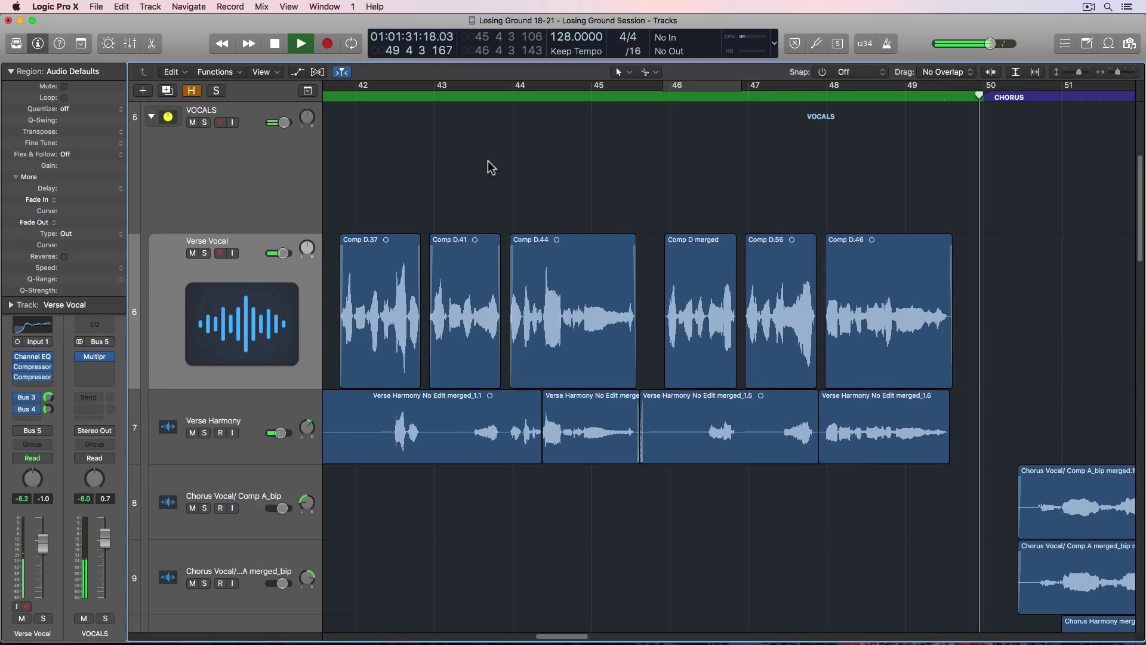
Step: Stop playback in the chorus and show the whole song arrangement
{"action": "key", "text": "super+Left"}
{"action": "key", "text": "super+Left"}
{"action": "key", "text": "super+Left"}
{"action": "key", "text": "super+Left"}
{"action": "key", "text": "super+Left"}
{"action": "key", "text": "super+Left"}
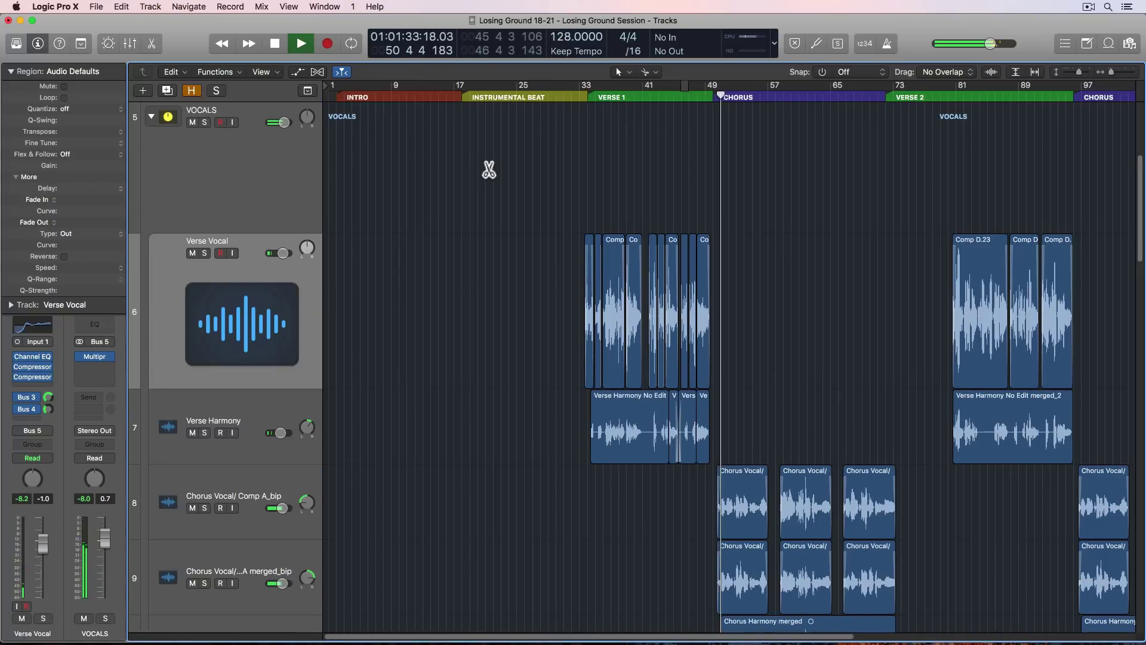
{"action": "key", "text": "super+Up"}
{"action": "key", "text": "super+Up"}
{"action": "key", "text": "super+Up"}
{"action": "key", "text": "super+Up"}
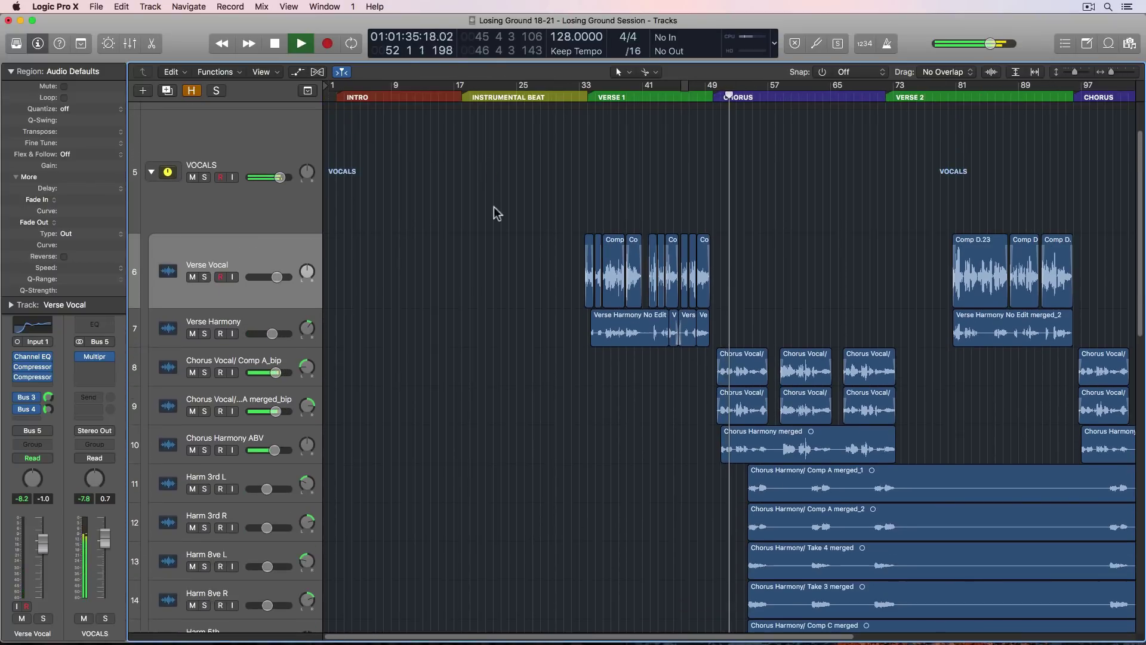
{"action": "key", "text": "space"}
{"action": "key", "text": "z"}
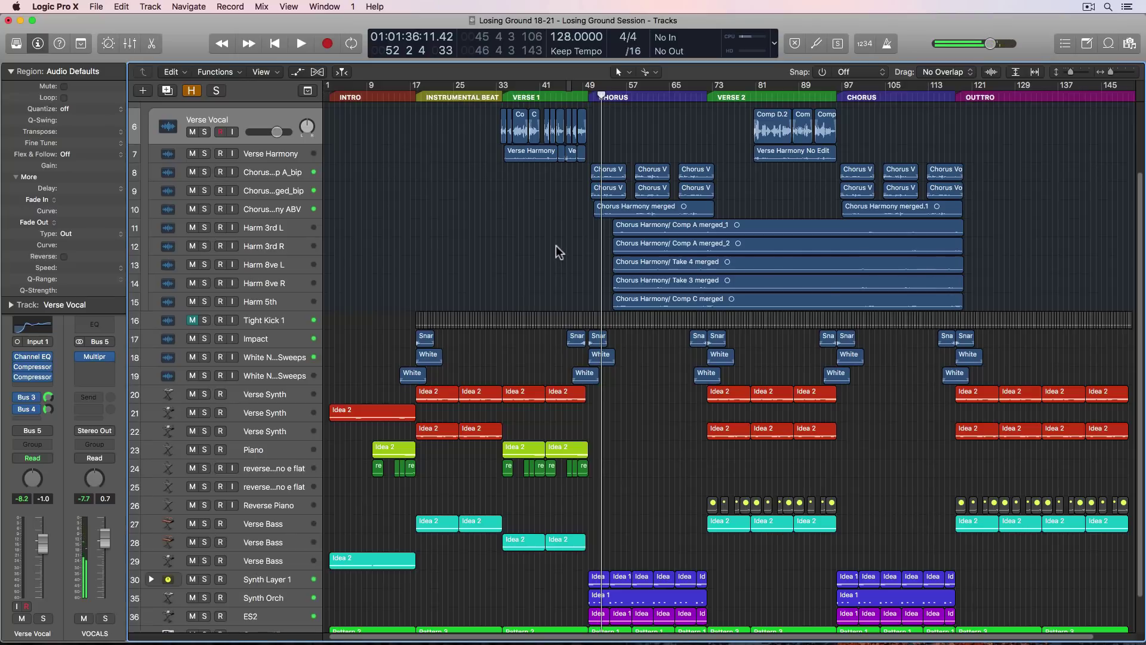